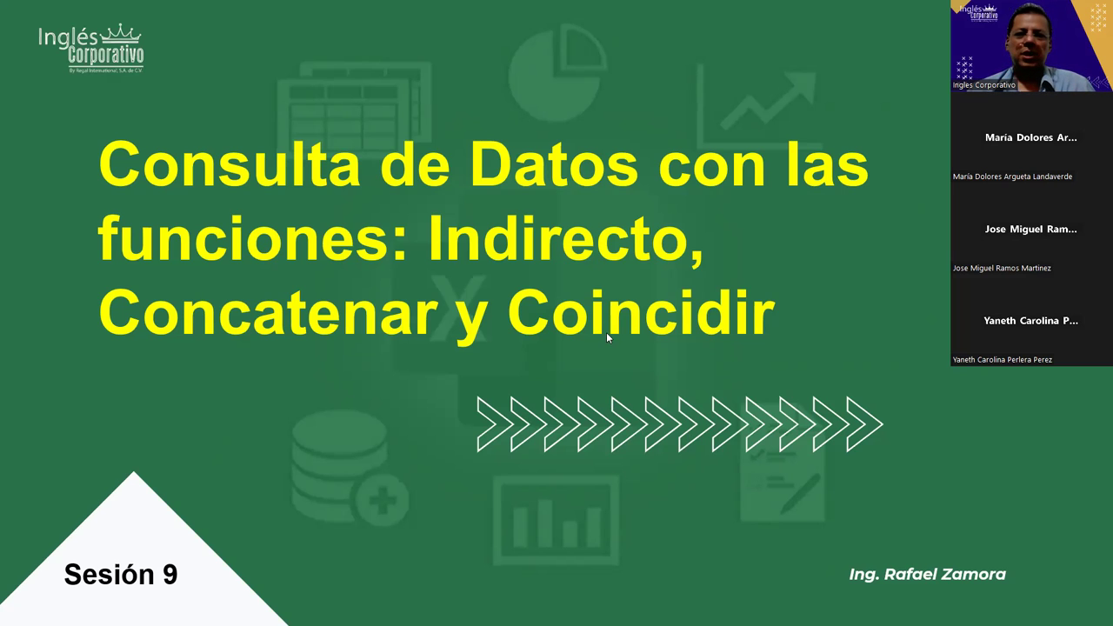
- Advance from the Sesión 9 title slide to the 'Objetivo:' slide
{"action": "left_click", "coordinate": [606, 332]}
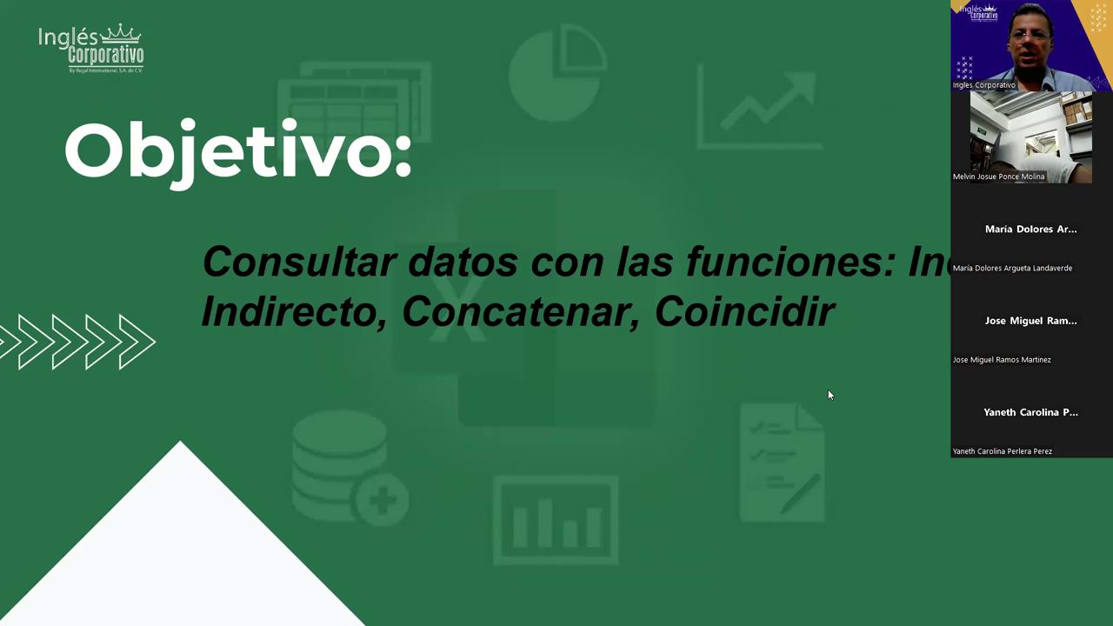
- Revisit the title and Objetivo slides, then switch to the Excel branch sales workbook
{"action": "key", "text": "Left"}
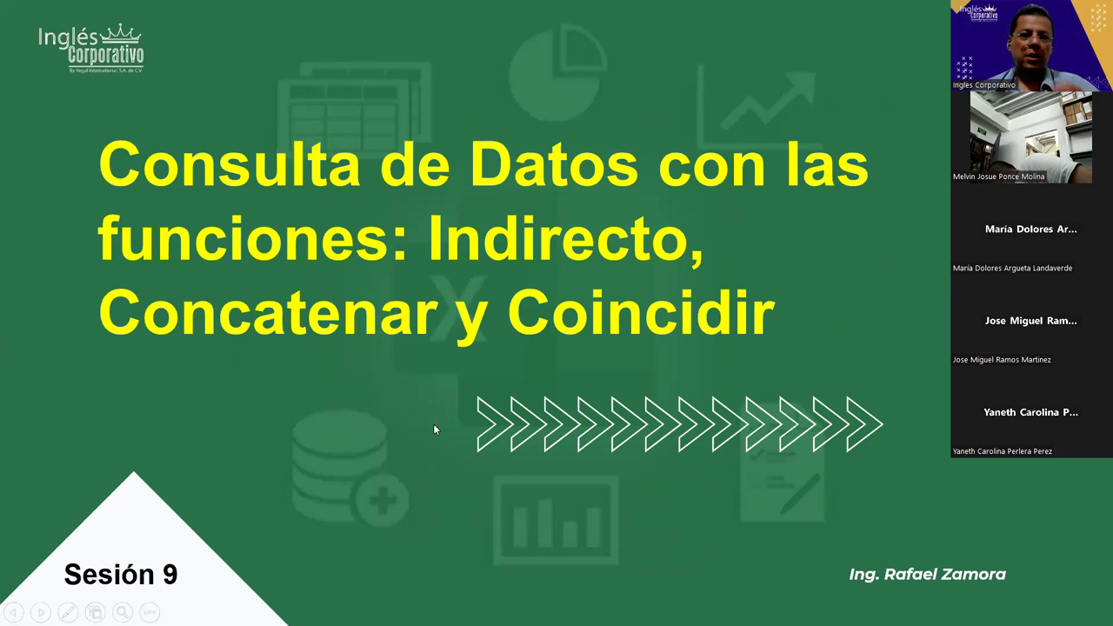
{"action": "key", "text": "Right"}
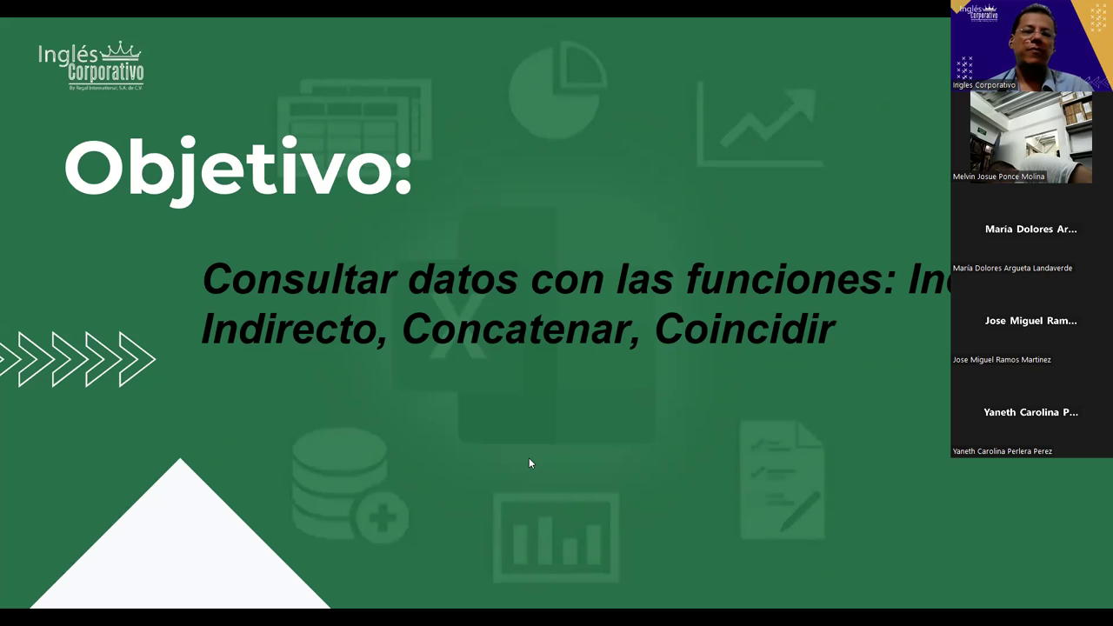
{"action": "key", "text": "alt+Tab"}
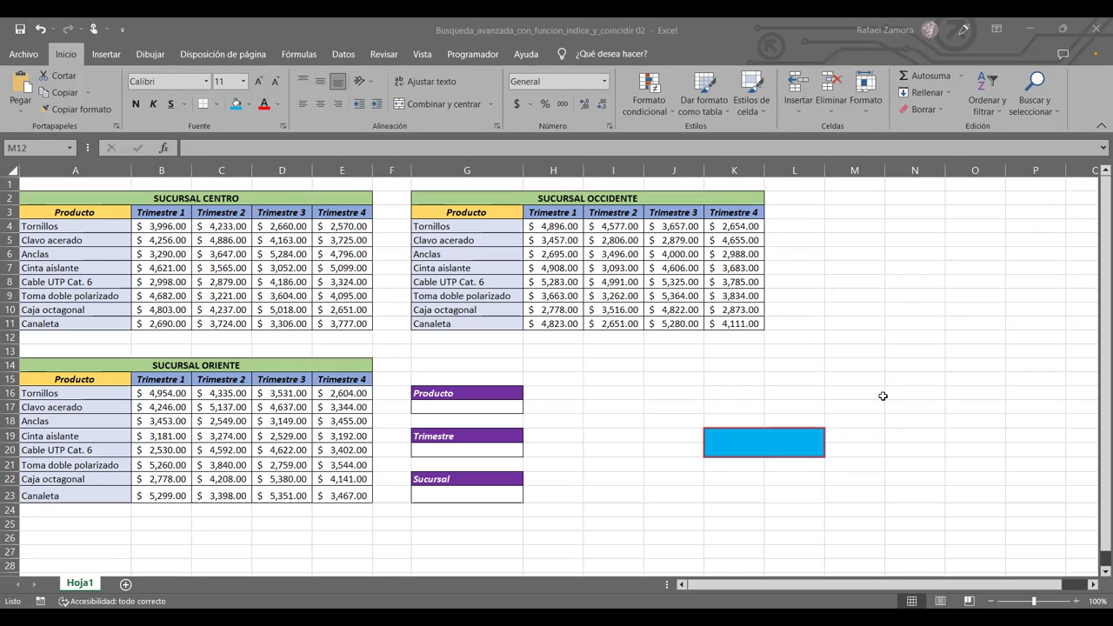
{"action": "left_click", "coordinate": [913, 379]}
{"action": "left_click", "coordinate": [734, 337]}
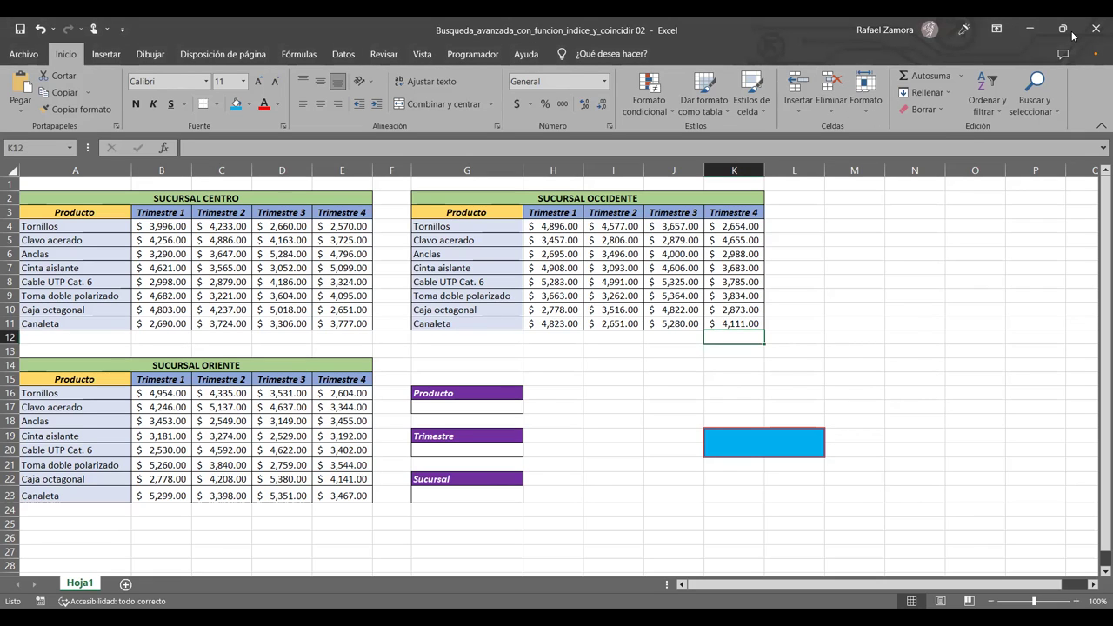
{"action": "left_click", "coordinate": [996, 283]}
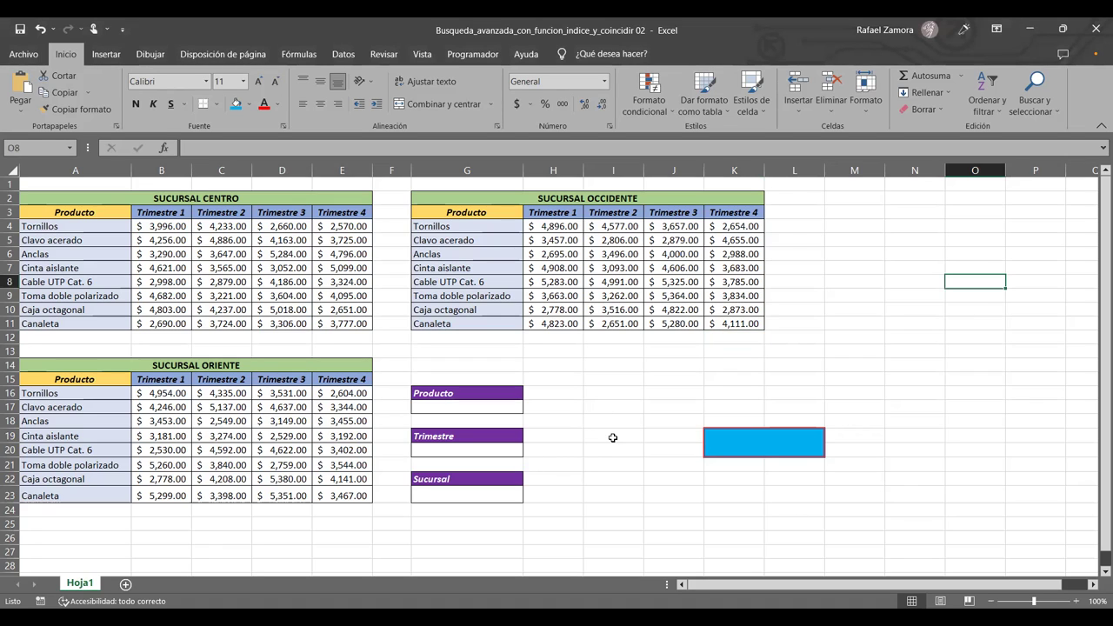
{"action": "left_click", "coordinate": [578, 409]}
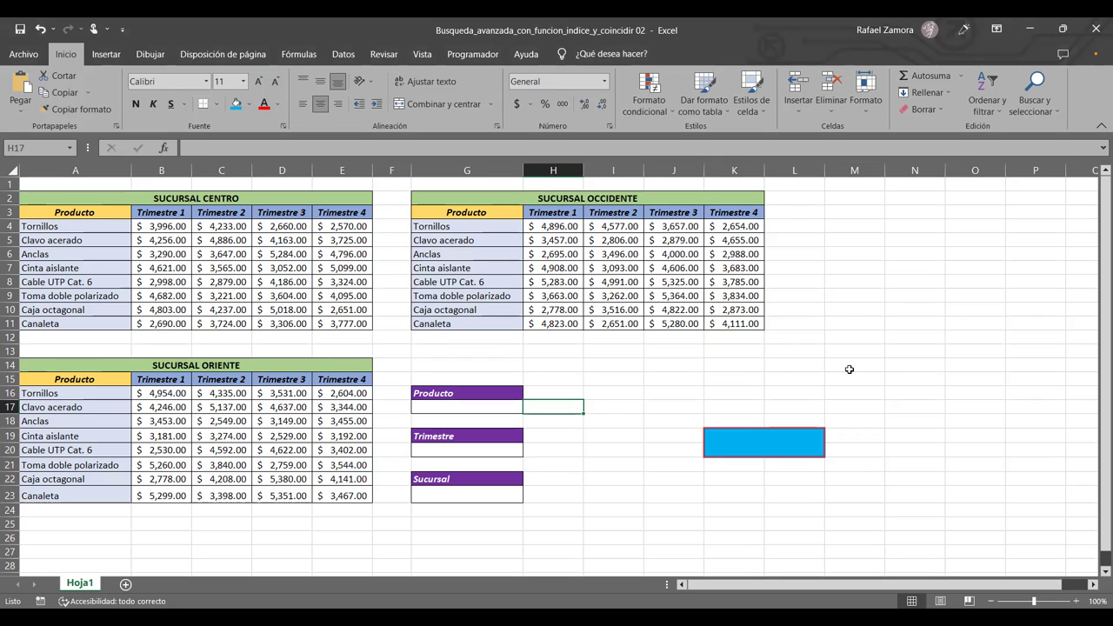
{"action": "left_click", "coordinate": [753, 435]}
{"action": "left_click", "coordinate": [771, 390]}
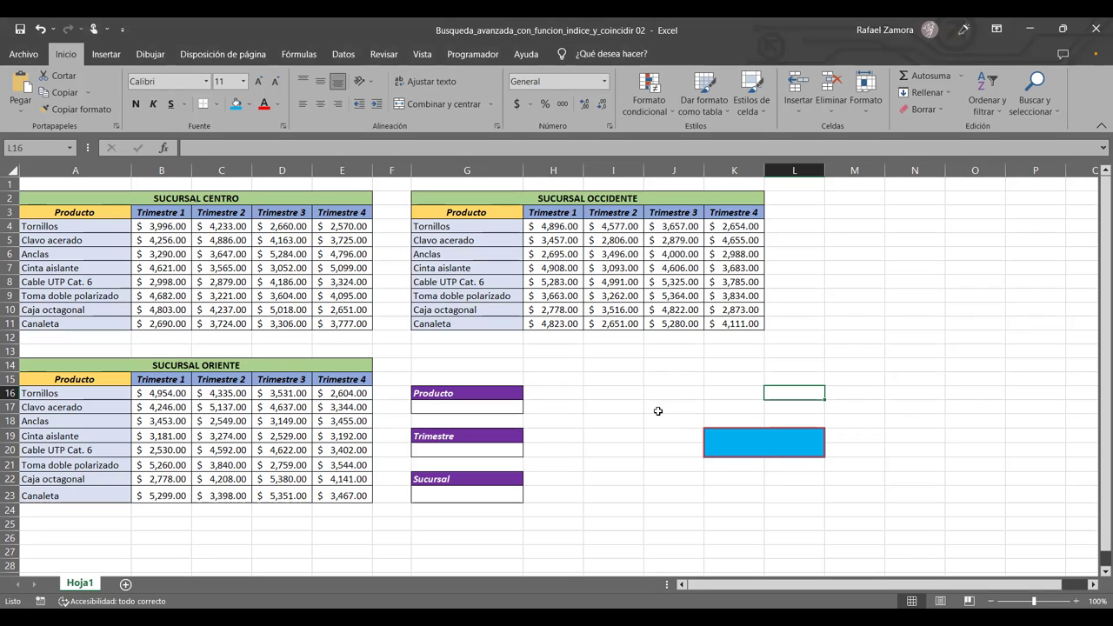
{"action": "left_click", "coordinate": [658, 410]}
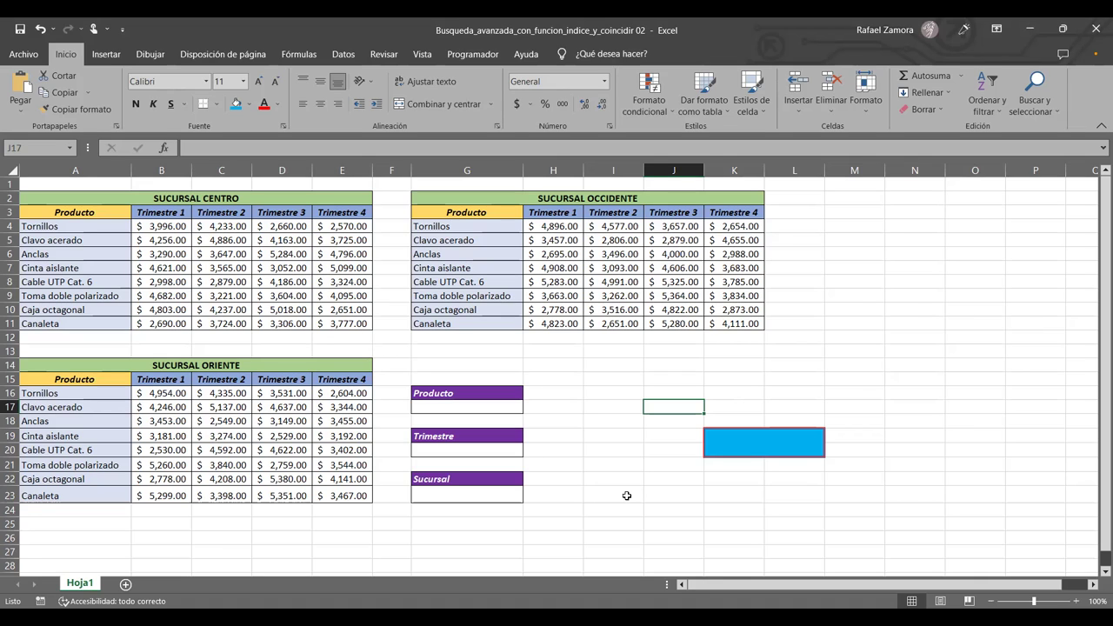
{"action": "left_click", "coordinate": [626, 495]}
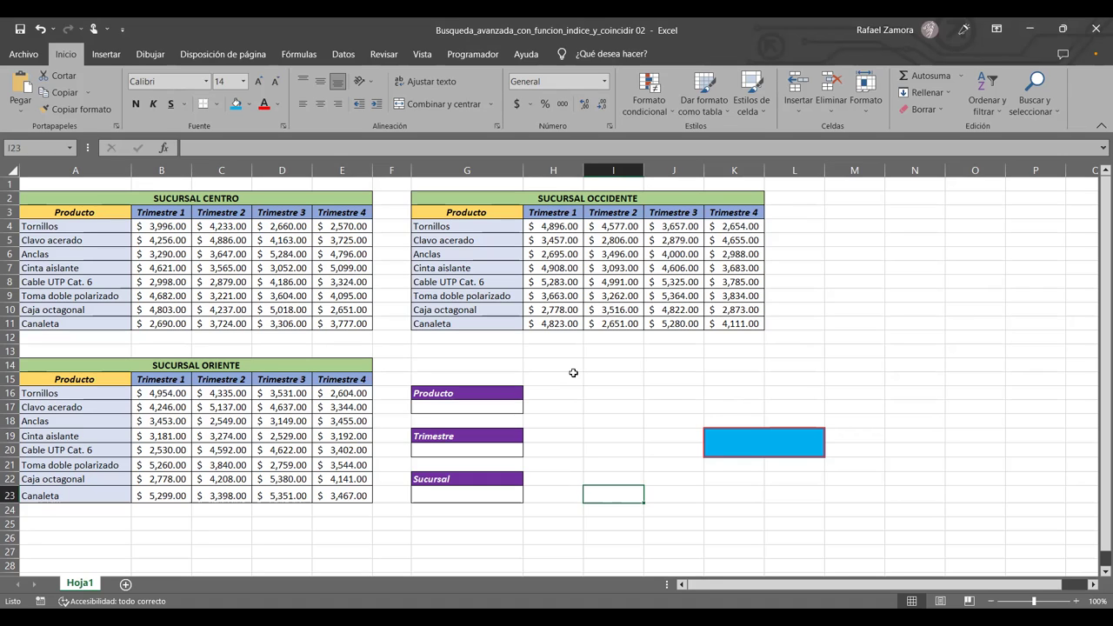
- Pick Anclas in the G17 Producto dropdown and Trimestre 4 in the G20 Trimestre dropdown
{"action": "left_click", "coordinate": [466, 406]}
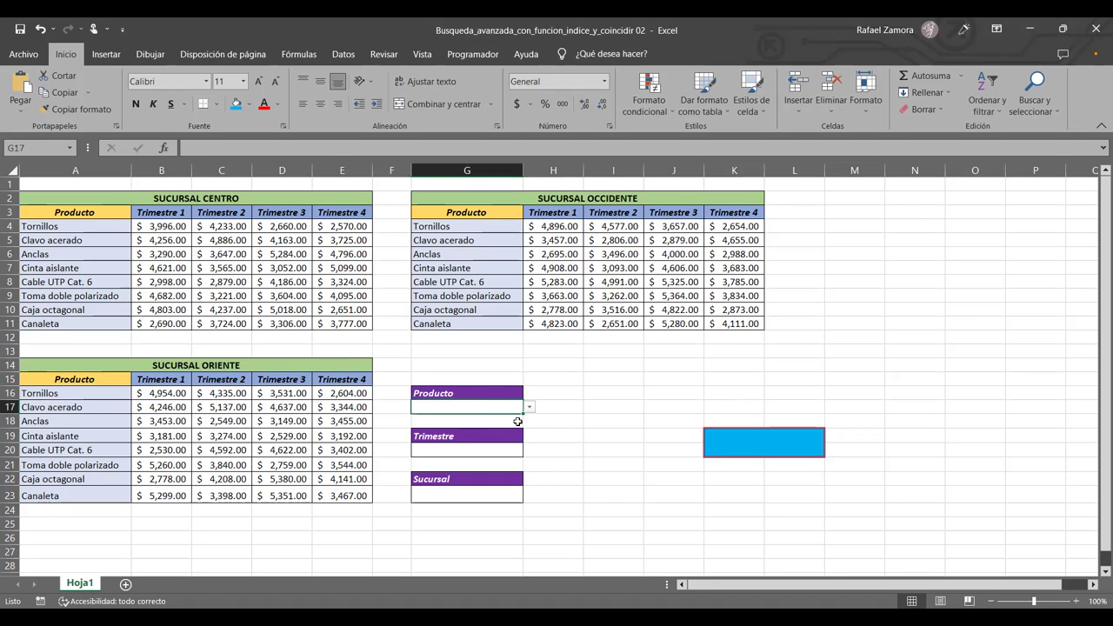
{"action": "left_click", "coordinate": [528, 406]}
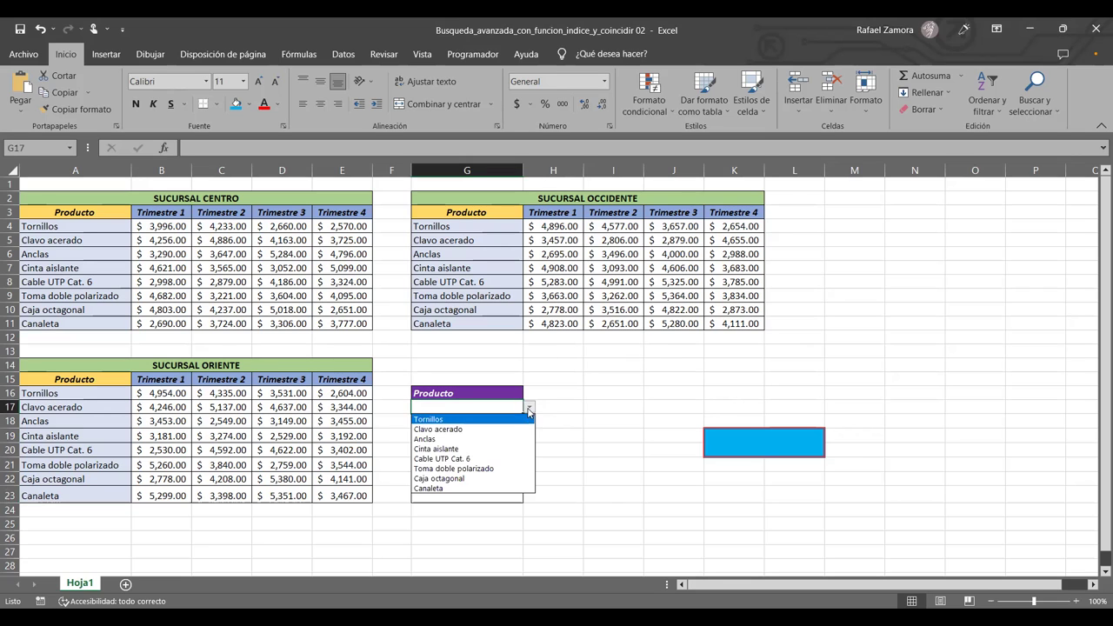
{"action": "left_click", "coordinate": [490, 421]}
{"action": "left_click", "coordinate": [483, 450]}
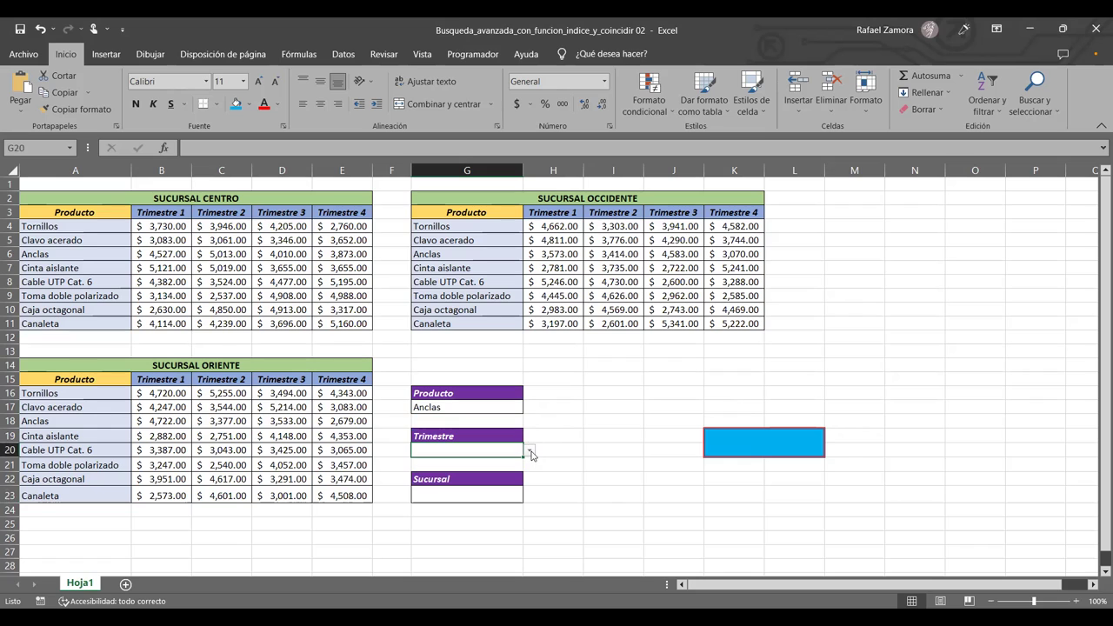
{"action": "left_click", "coordinate": [529, 450]}
{"action": "left_click", "coordinate": [486, 492]}
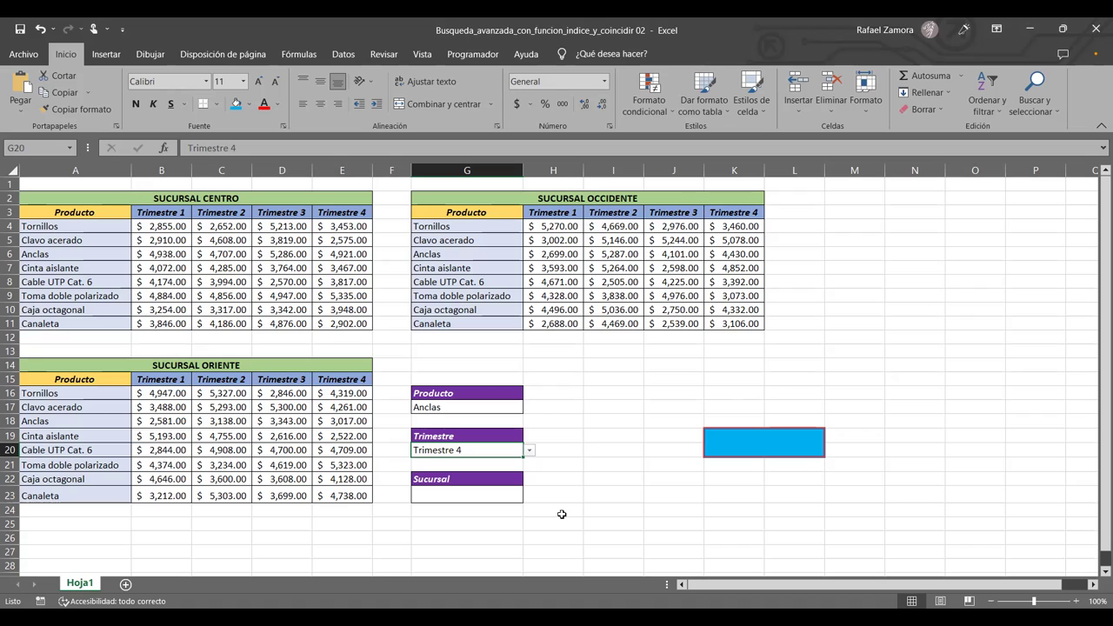
{"action": "left_click", "coordinate": [561, 514]}
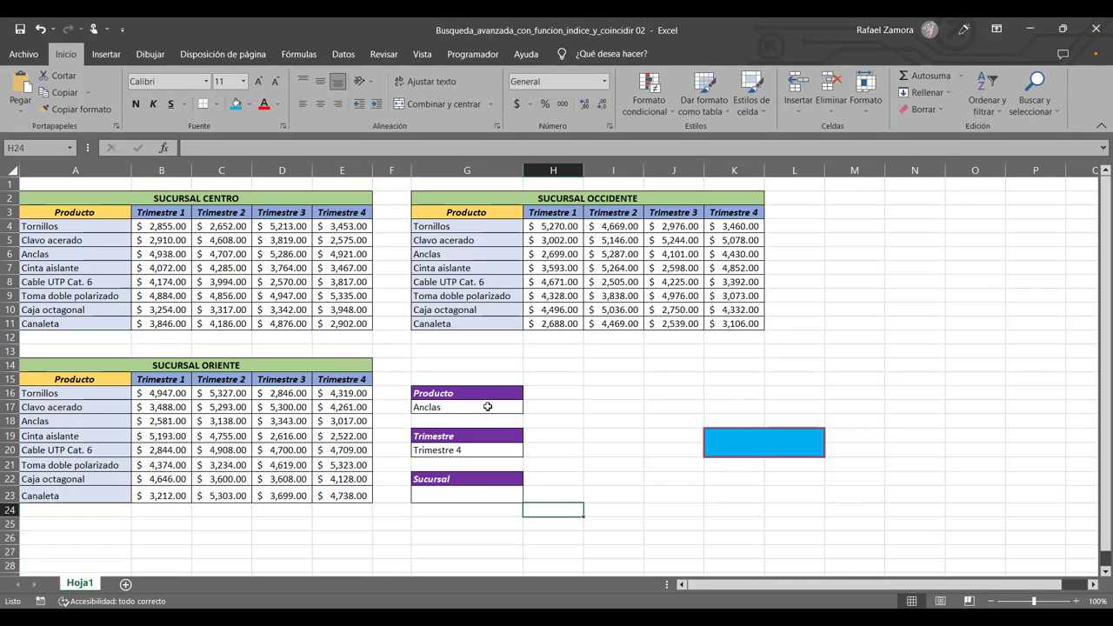
{"action": "left_click", "coordinate": [487, 407]}
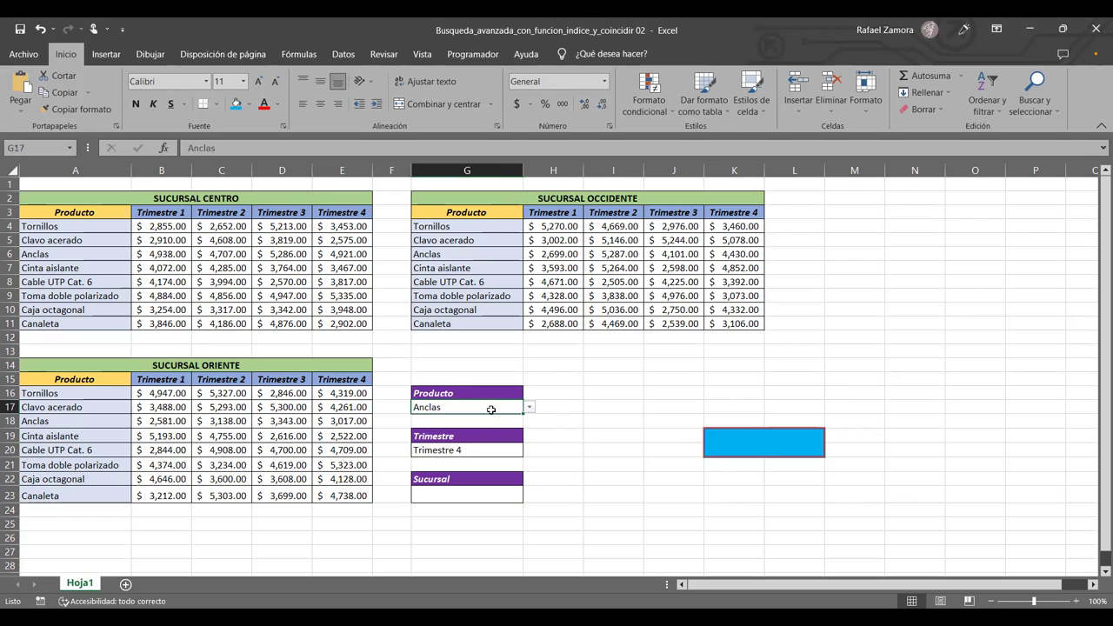
{"action": "left_click_drag", "start_coordinate": [122, 226], "coordinate": [109, 324]}
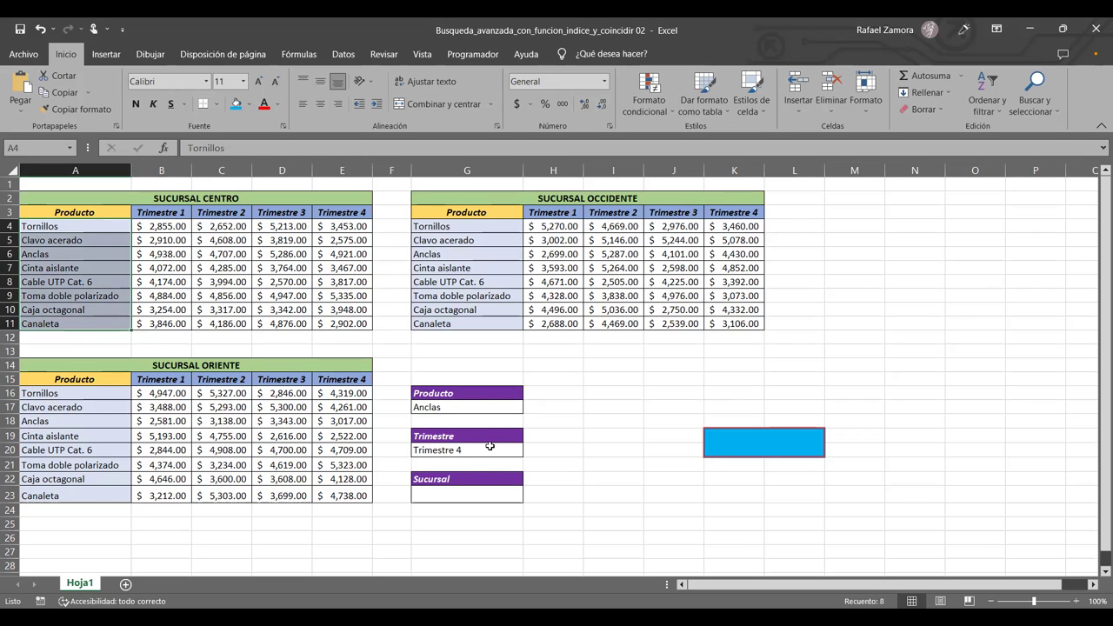
{"action": "left_click", "coordinate": [483, 455]}
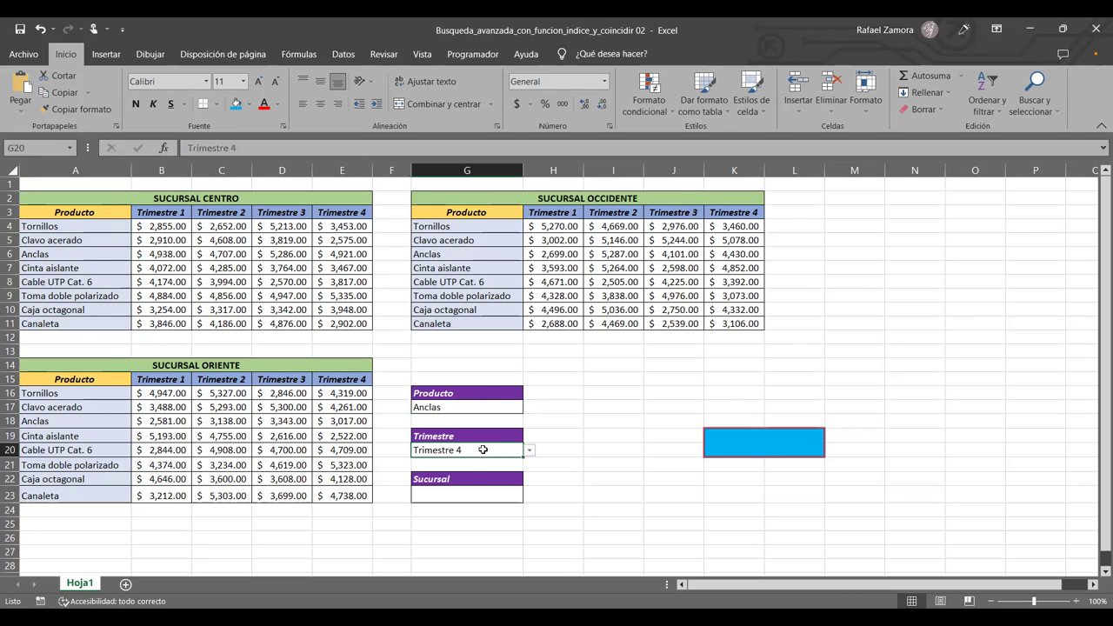
{"action": "left_click_drag", "start_coordinate": [546, 212], "coordinate": [730, 217]}
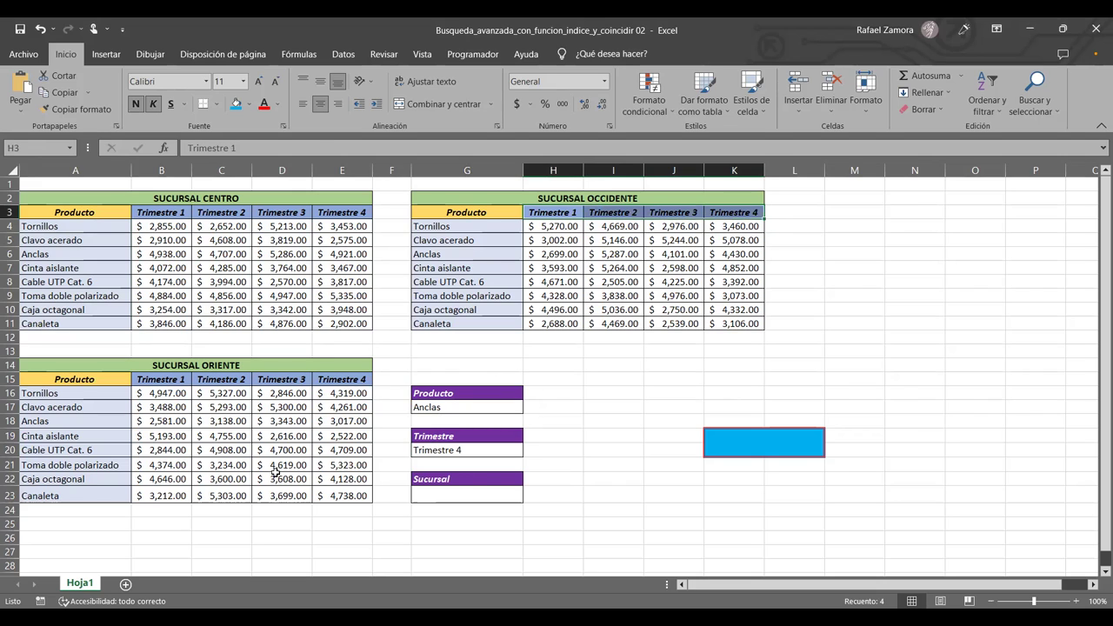
{"action": "left_click", "coordinate": [274, 435]}
{"action": "left_click", "coordinate": [423, 492]}
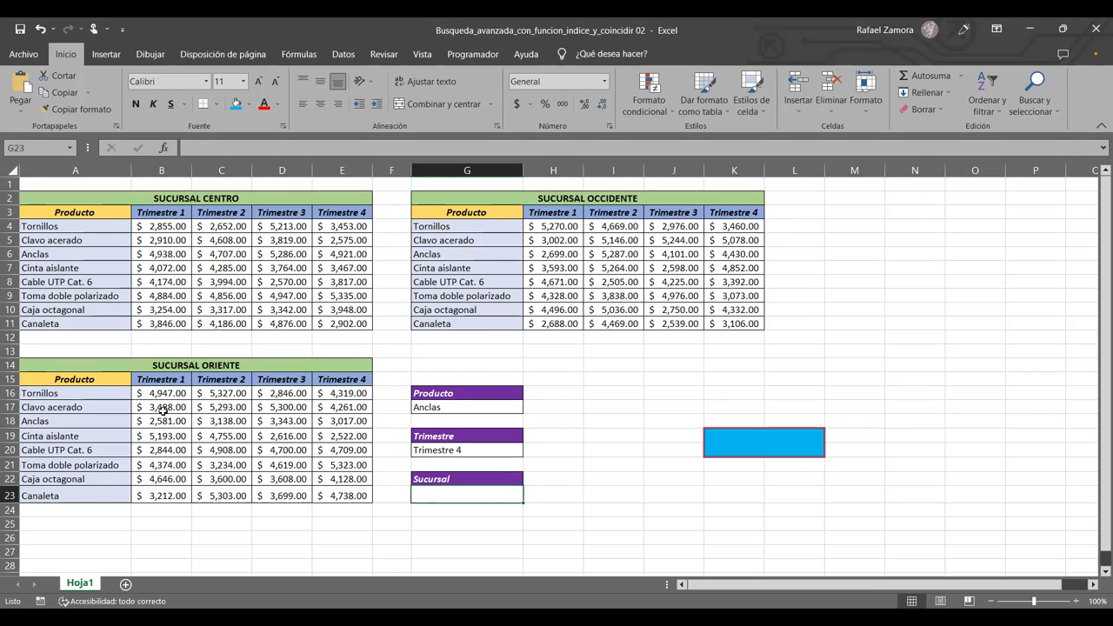
{"action": "left_click", "coordinate": [189, 366]}
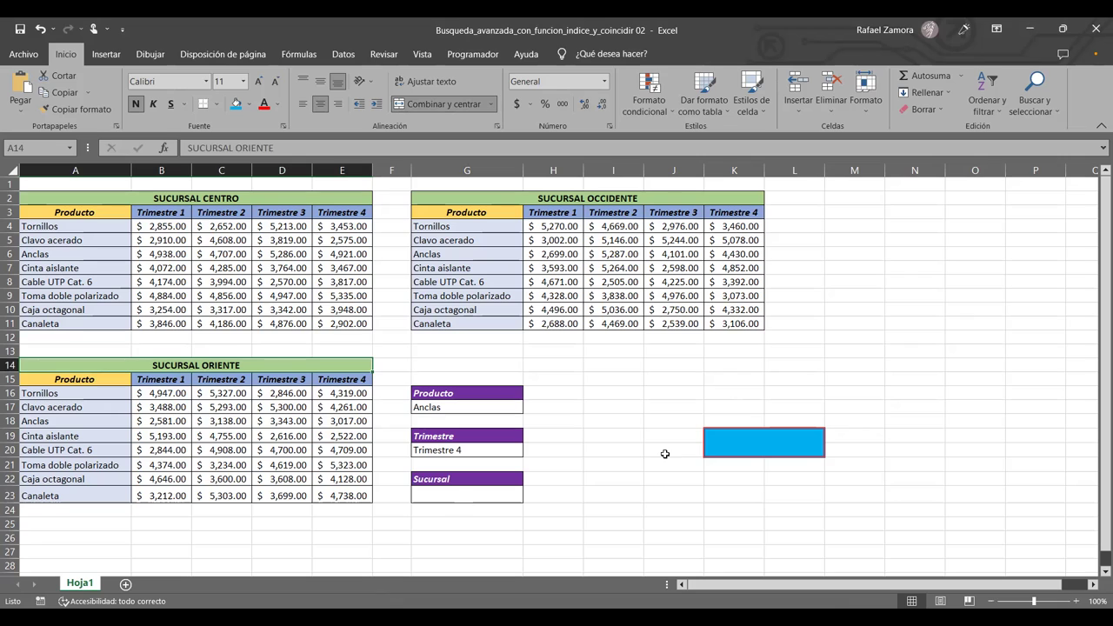
{"action": "left_click", "coordinate": [762, 435]}
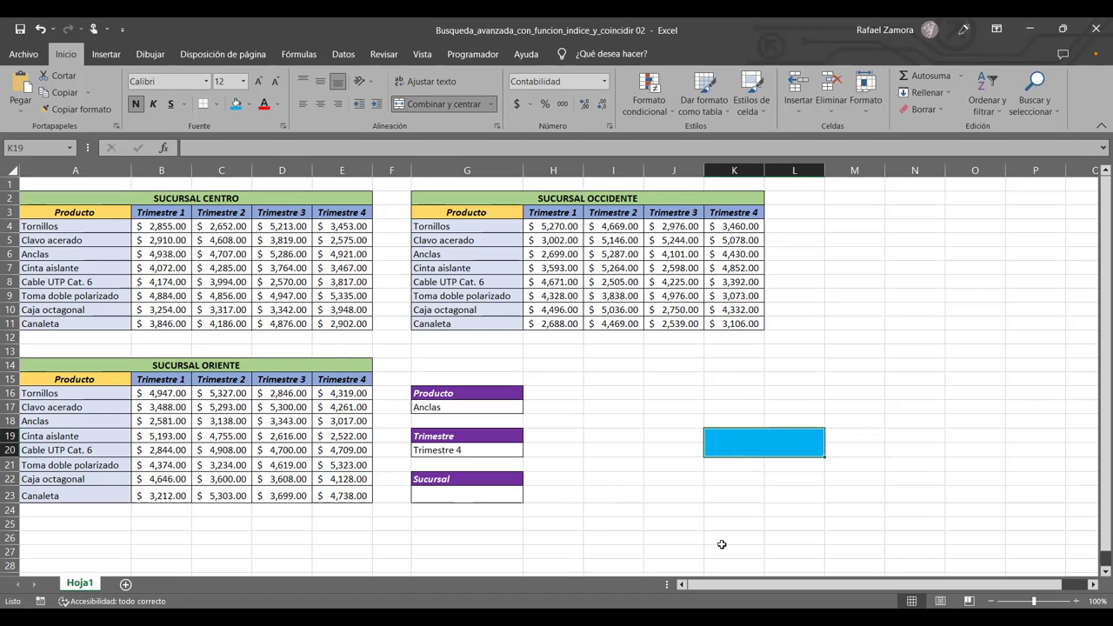
{"action": "left_click", "coordinate": [487, 502]}
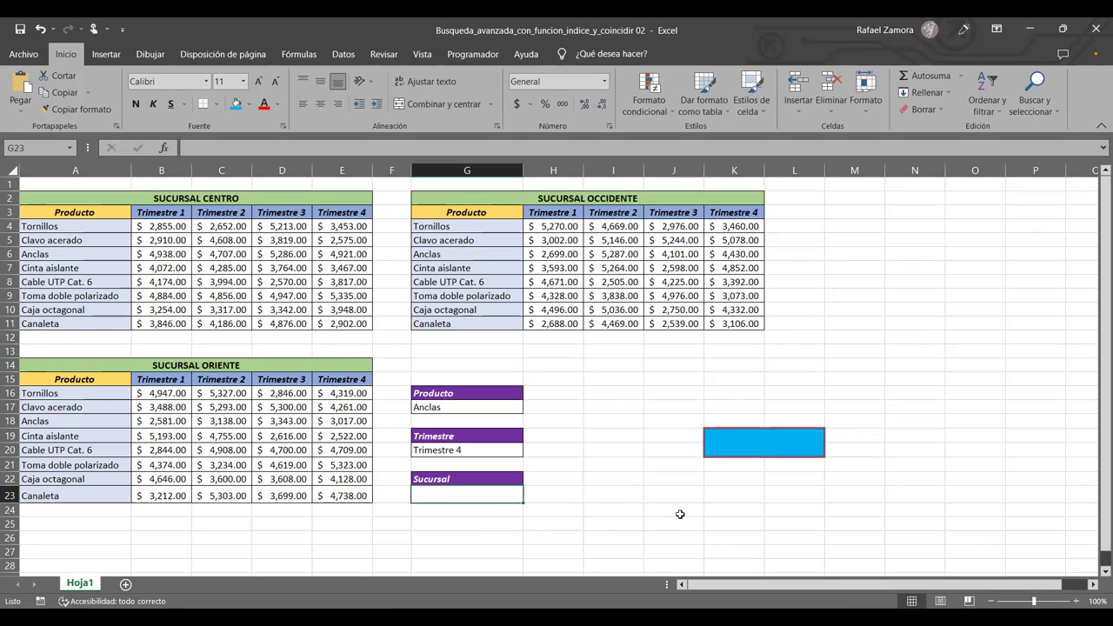
{"action": "left_click", "coordinate": [750, 445]}
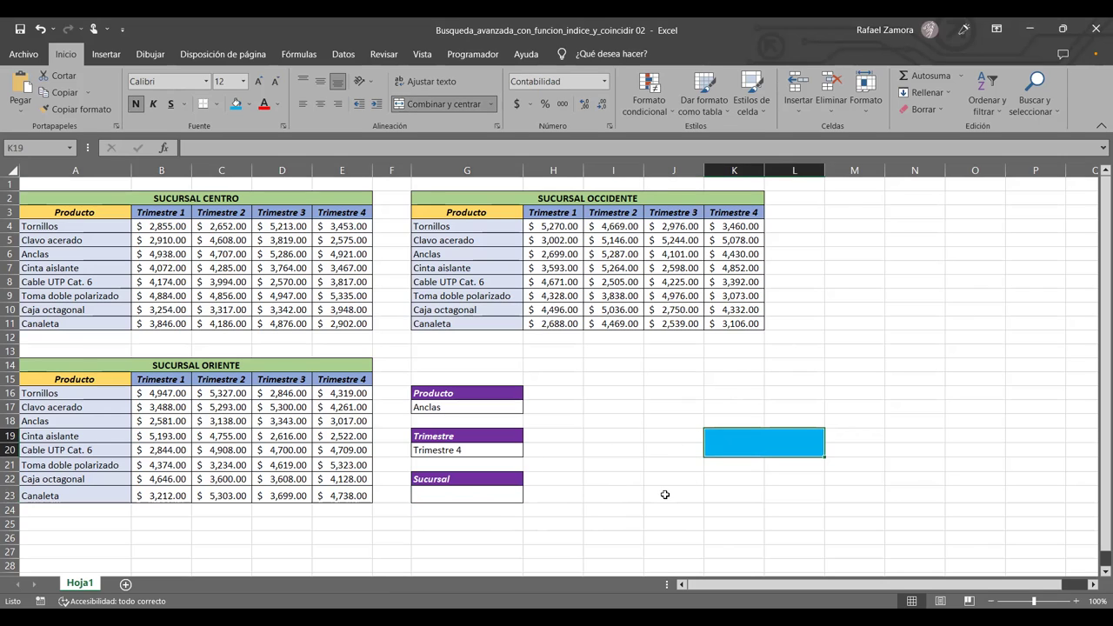
{"action": "left_click", "coordinate": [483, 417]}
{"action": "left_click", "coordinate": [489, 406]}
{"action": "left_click", "coordinate": [504, 448]}
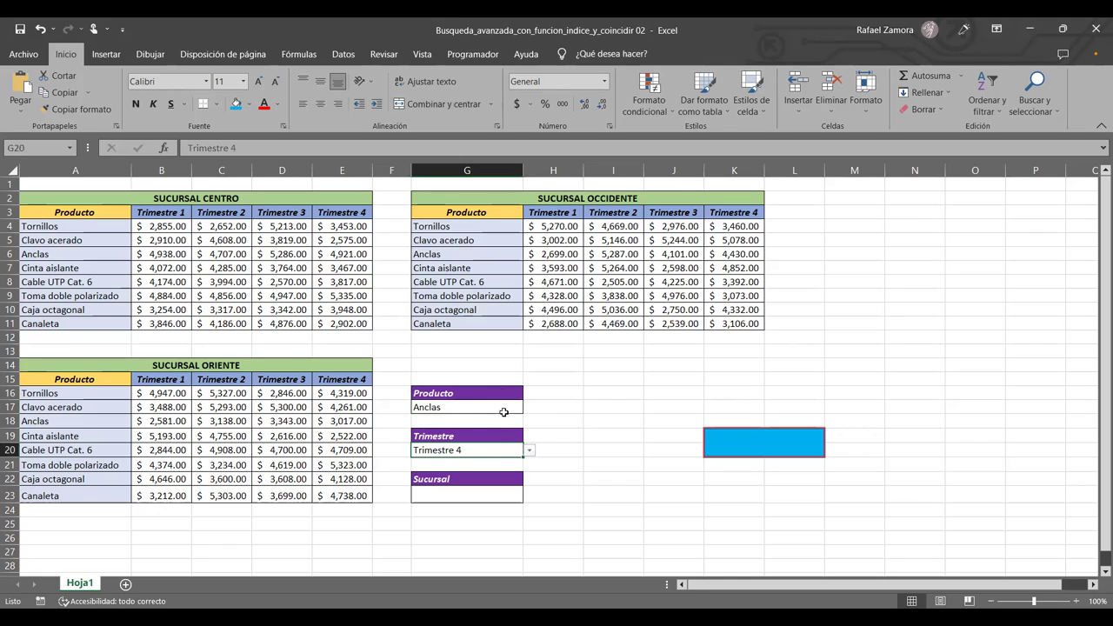
{"action": "left_click", "coordinate": [504, 412]}
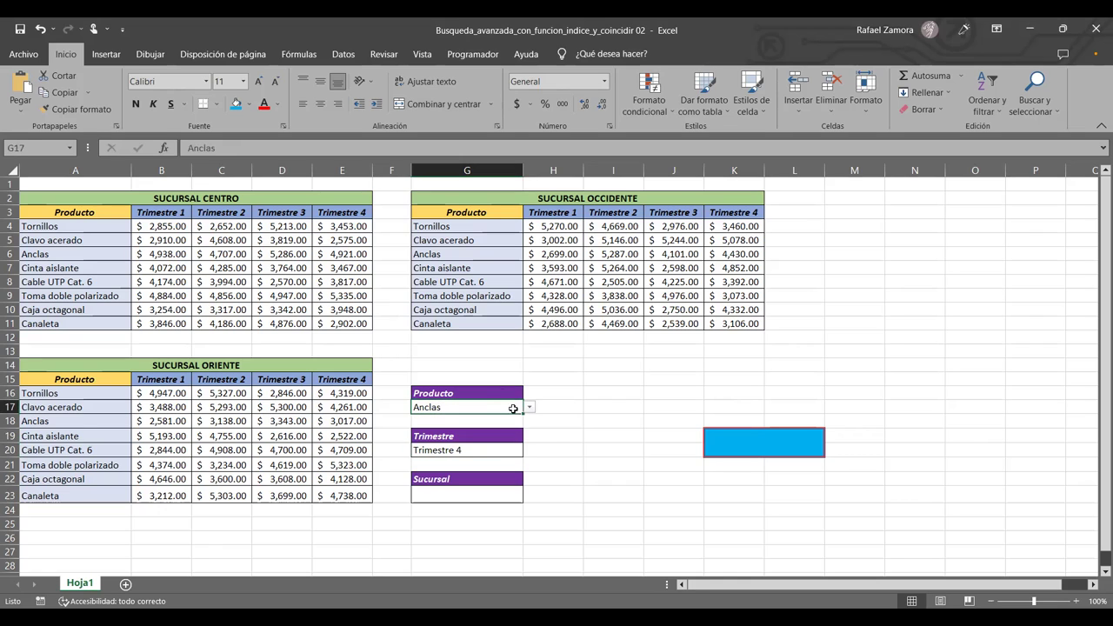
{"action": "left_click", "coordinate": [771, 444]}
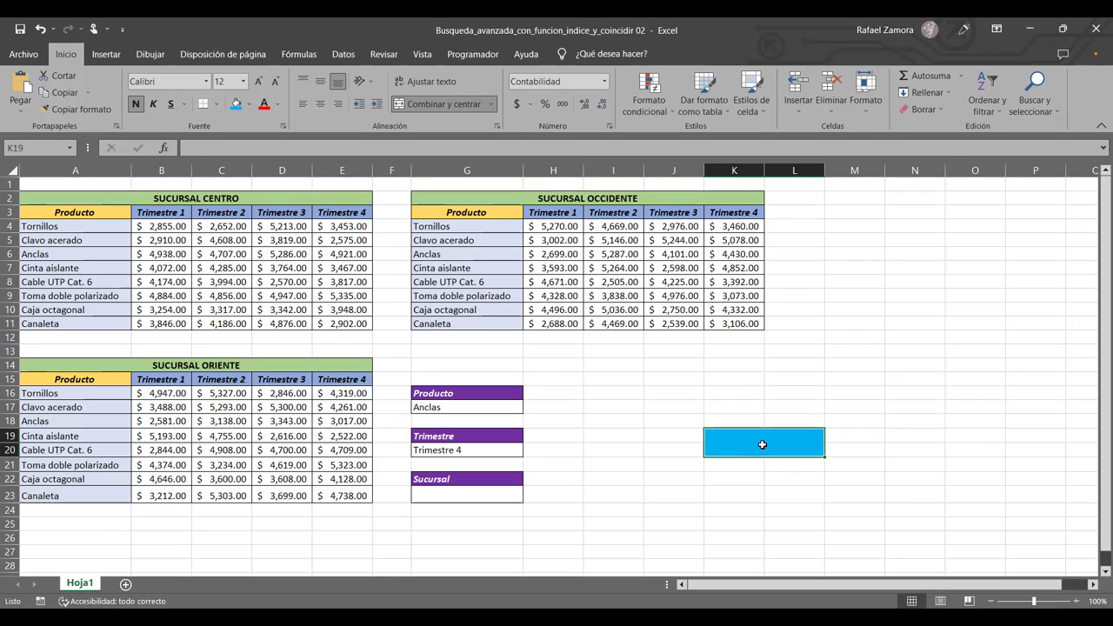
- Begin the K19 formula with =INDICE(( to open a grouped table reference
{"action": "type", "text": "="}
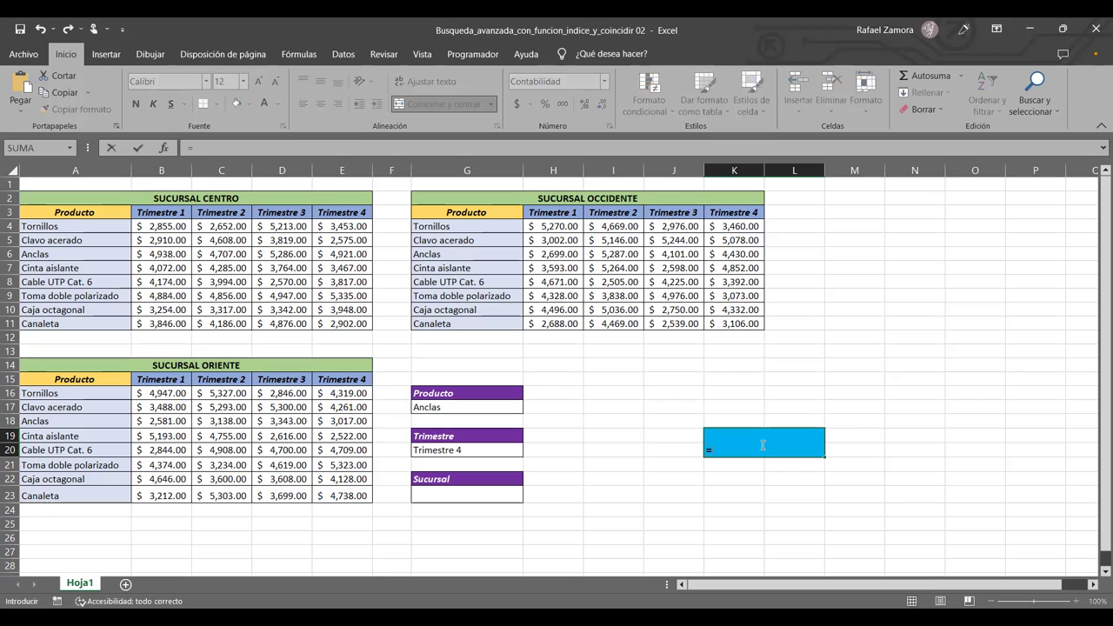
{"action": "type", "text": "INDICE(("}
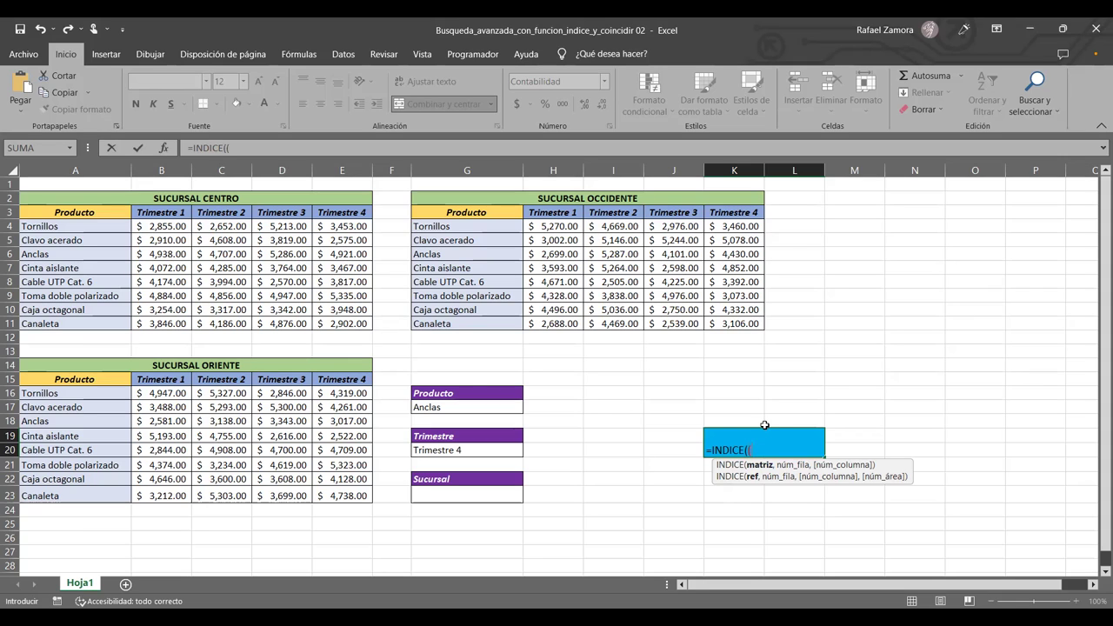
- Add the Centro range B4:E11 and Occidente range H4:K11 to the INDICE reference group
{"action": "left_click", "coordinate": [173, 228]}
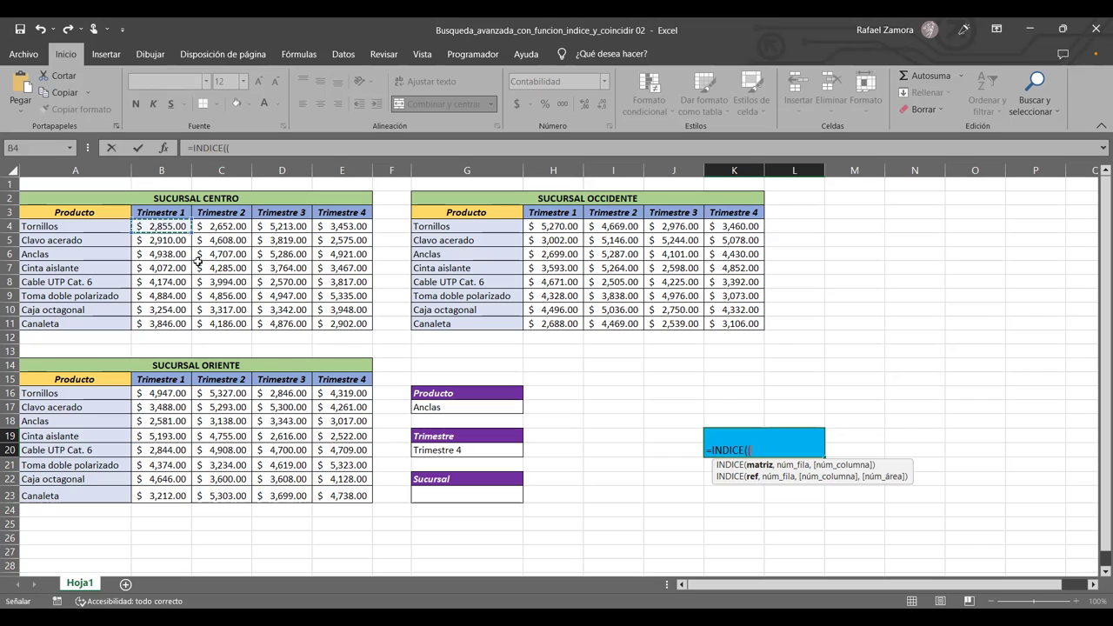
{"action": "left_click", "coordinate": [335, 320], "text": "shift"}
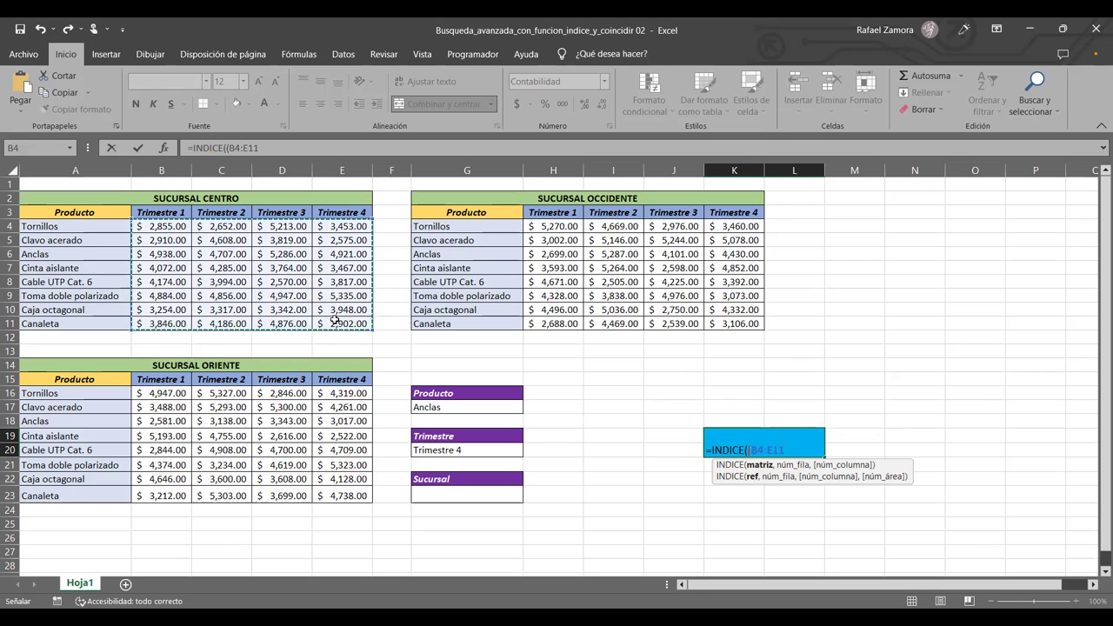
{"action": "type", "text": ","}
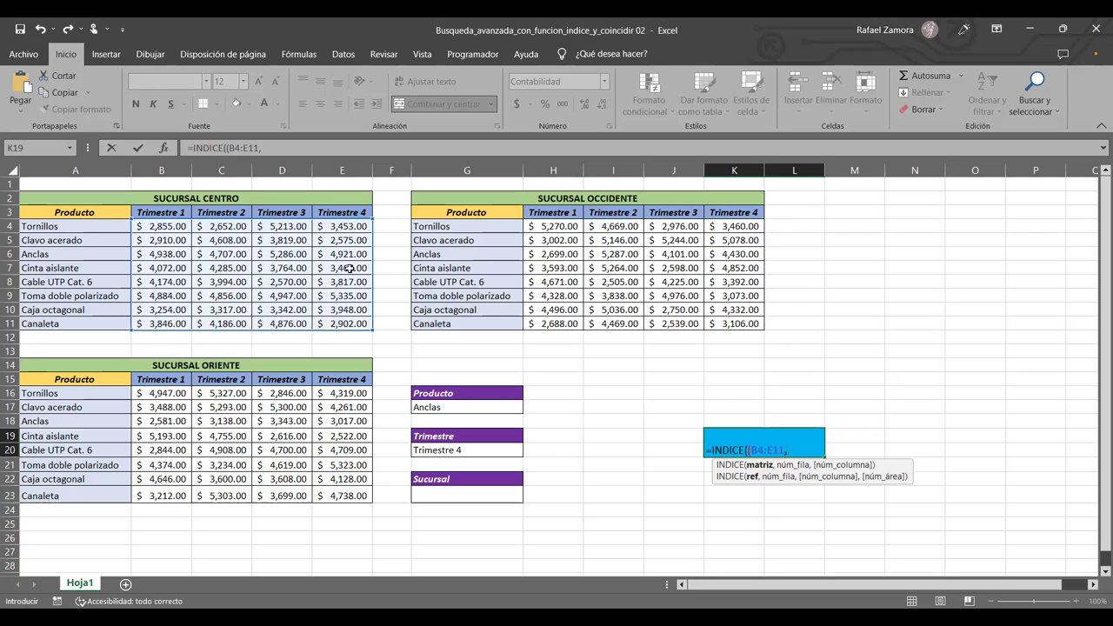
{"action": "mouse_move", "coordinate": [570, 233]}
{"action": "left_mouse_down"}
{"action": "mouse_move", "coordinate": [762, 337]}
{"action": "mouse_move", "coordinate": [757, 326]}
{"action": "left_mouse_up"}
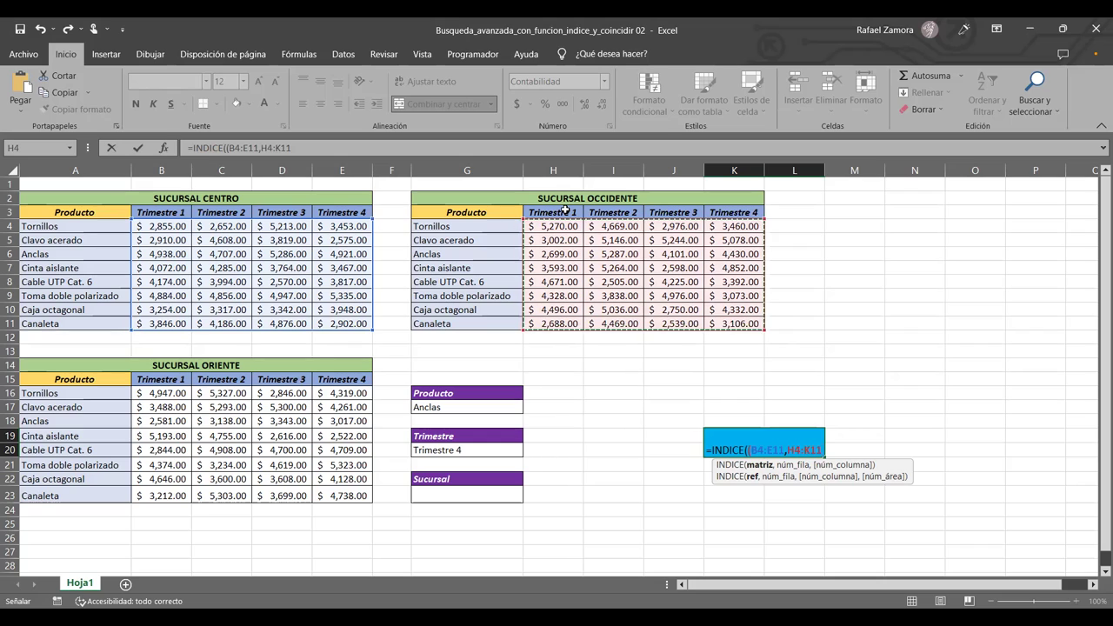
- Add the Oriente range B16:E23 and close the three-table reference group
{"action": "type", "text": ","}
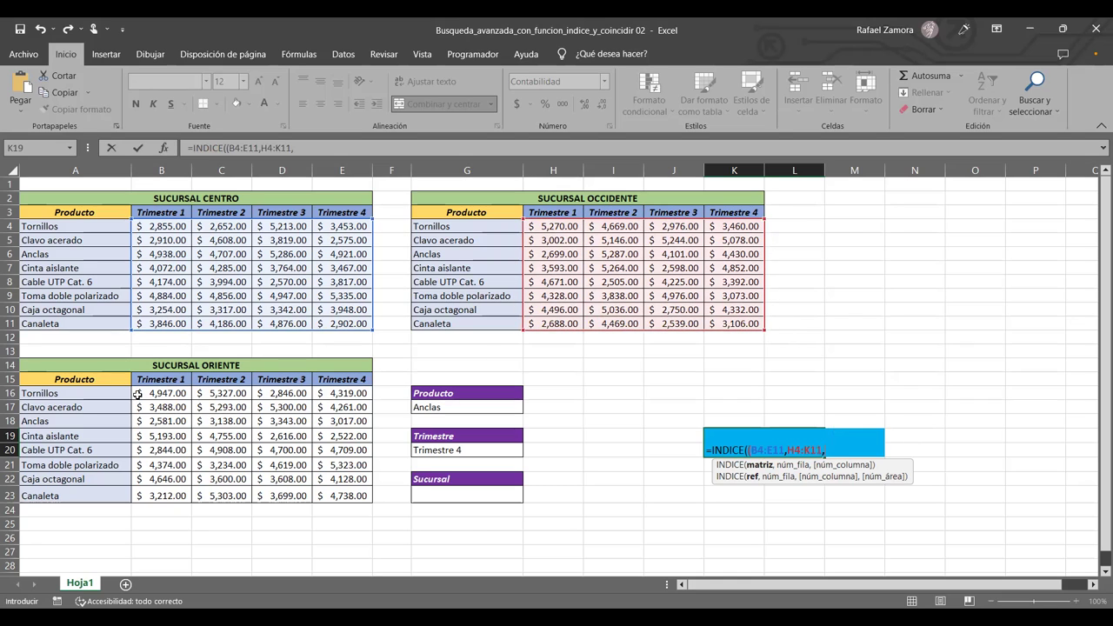
{"action": "left_click_drag", "start_coordinate": [171, 401], "coordinate": [347, 505]}
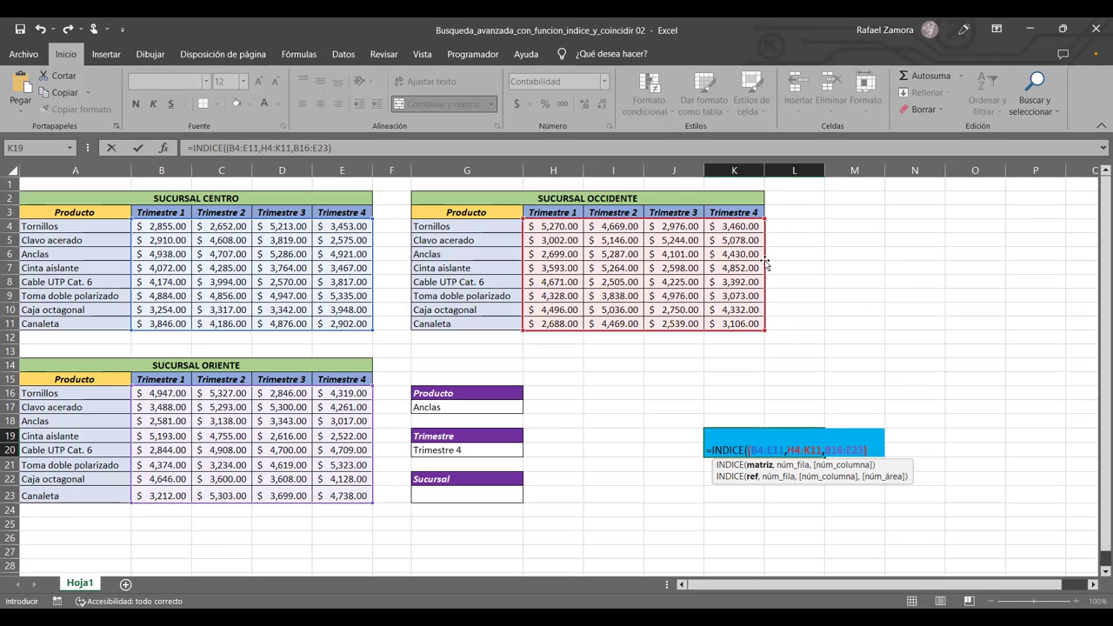
{"action": "type", "text": ","}
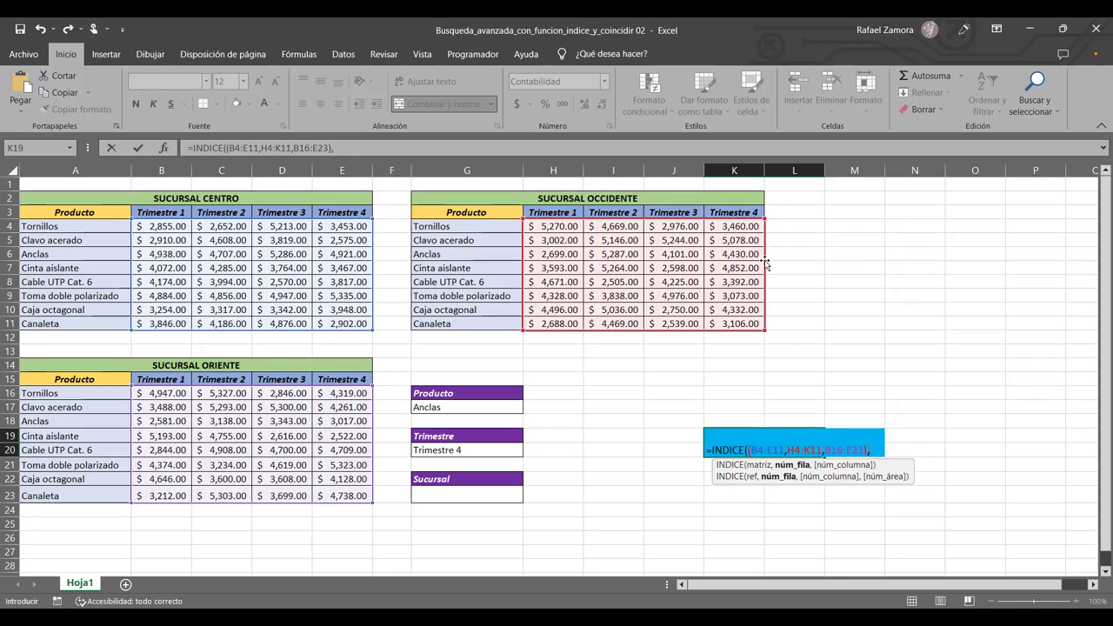
- Insert COINCIDIR(G17,A16:A23,0) as the INDICE row argument, followed by a comma
{"action": "type", "text": "coin"}
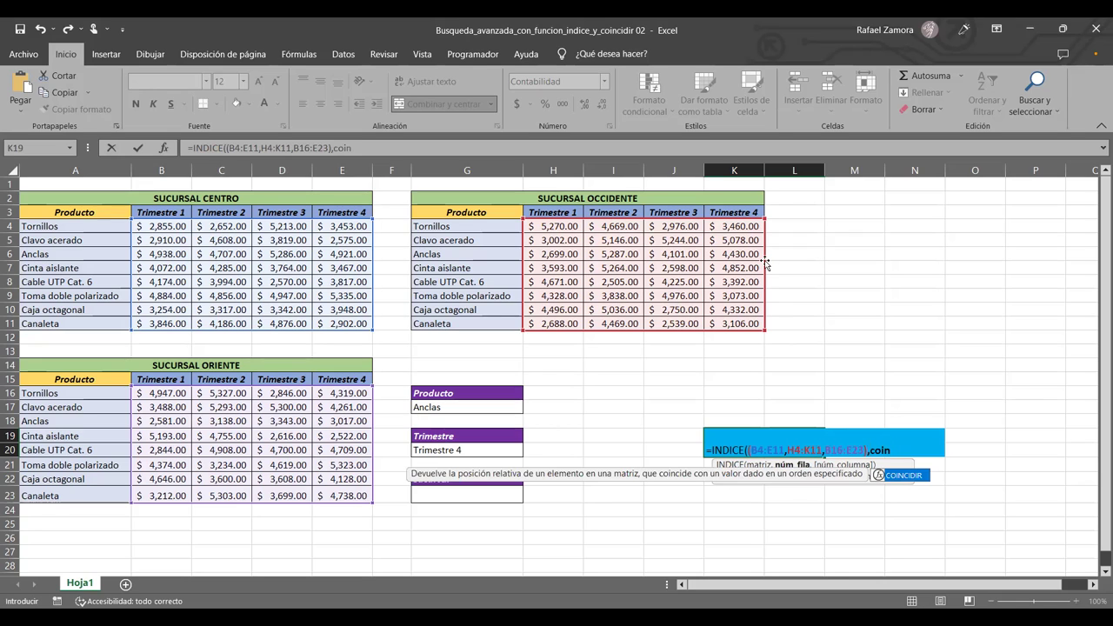
{"action": "key", "text": "Tab"}
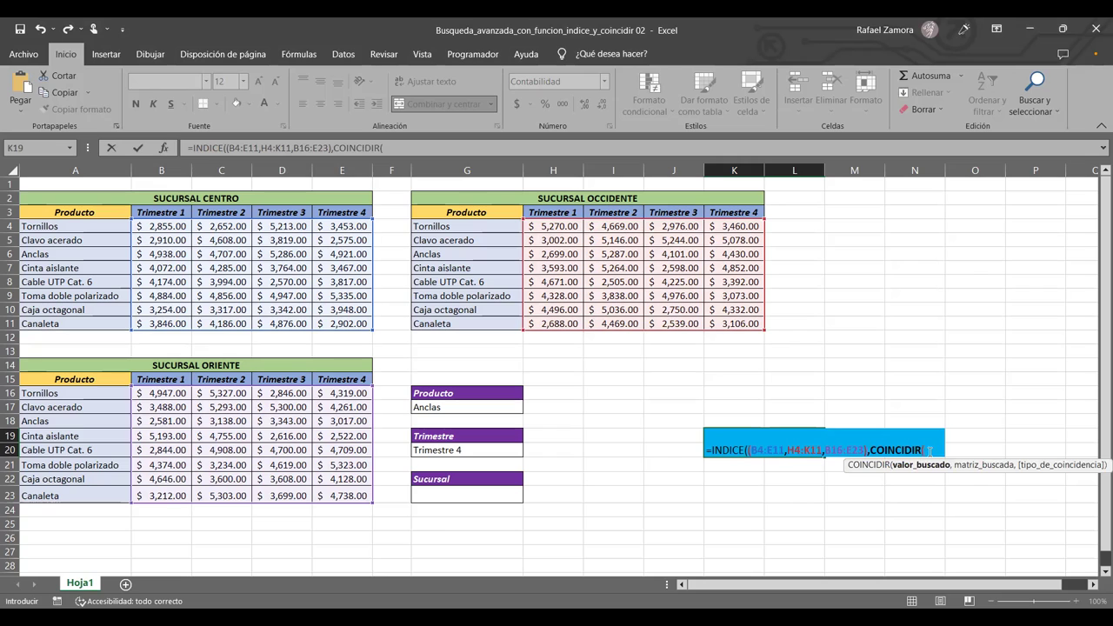
{"action": "left_click", "coordinate": [451, 405]}
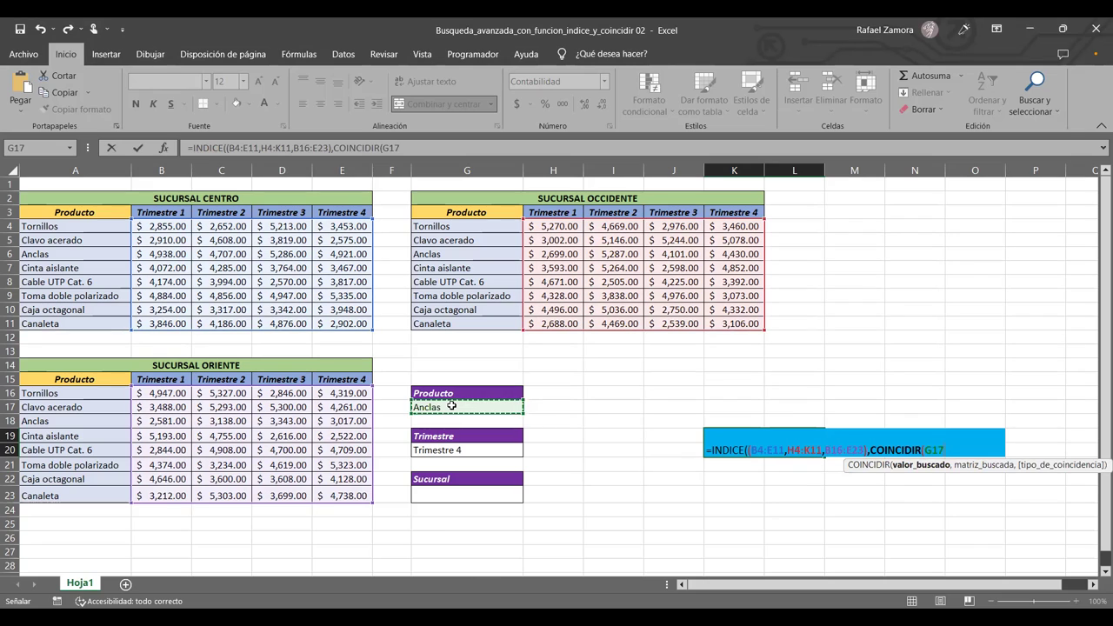
{"action": "type", "text": ","}
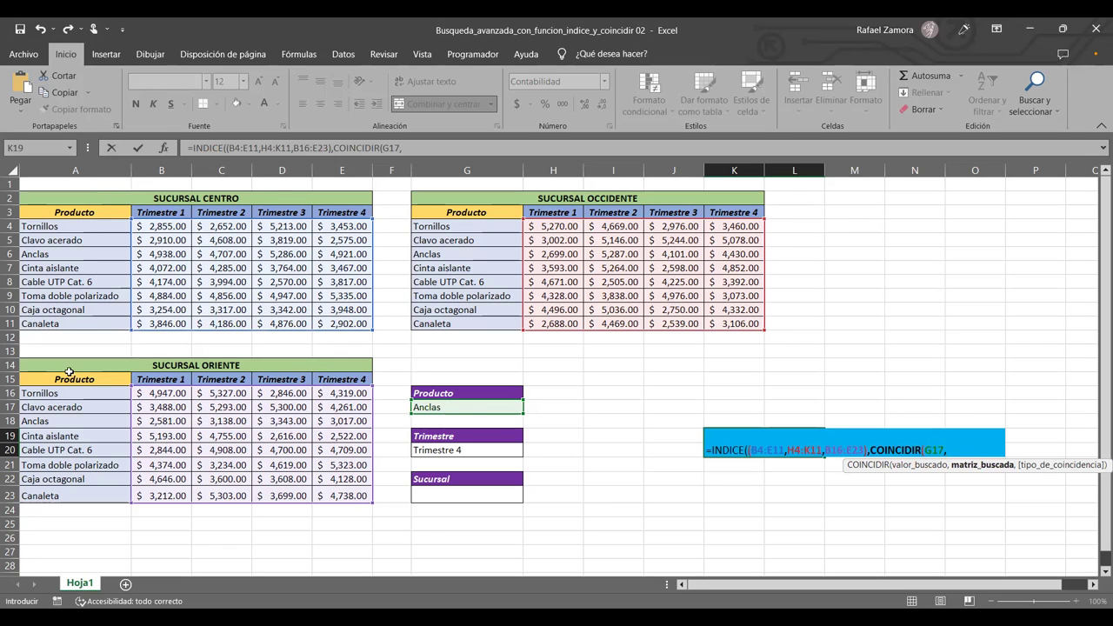
{"action": "left_click_drag", "start_coordinate": [68, 394], "coordinate": [66, 493]}
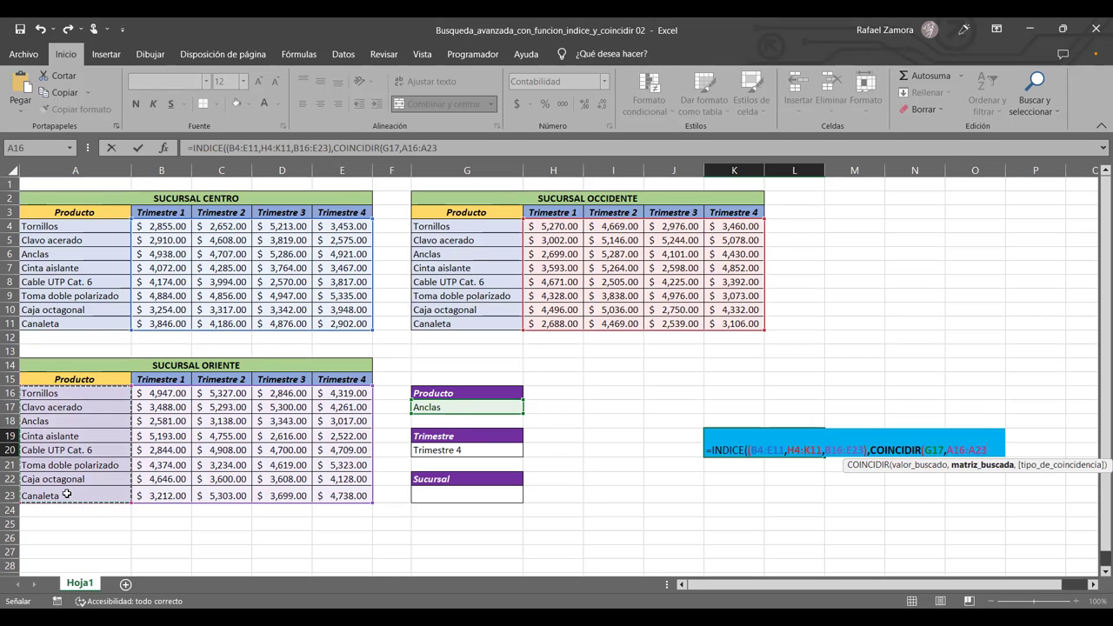
{"action": "type", "text": ",0"}
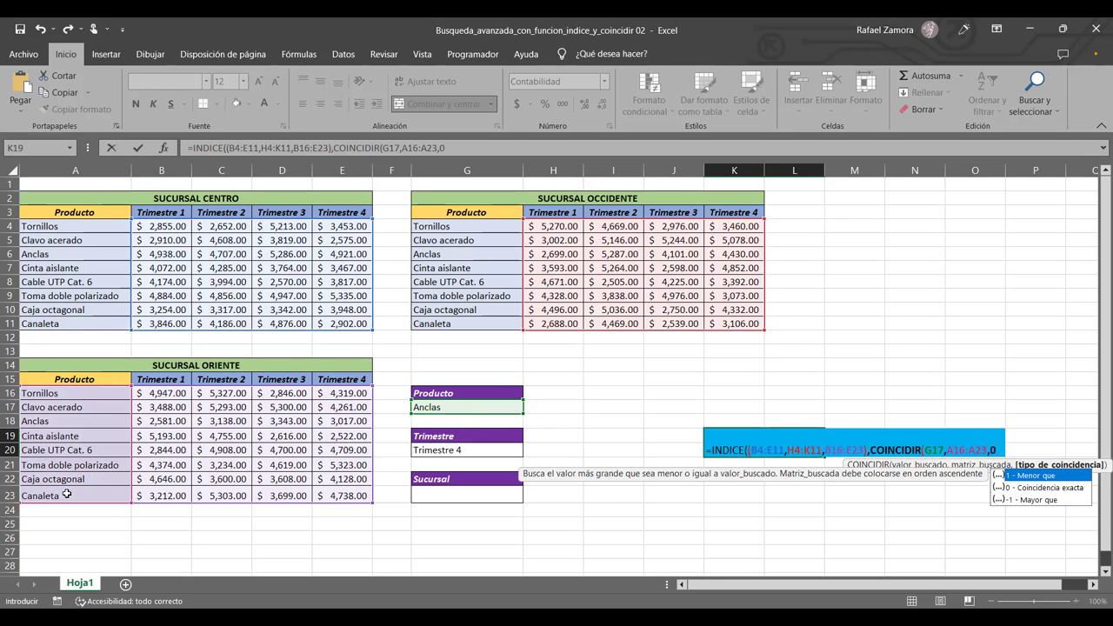
{"action": "type", "text": ")"}
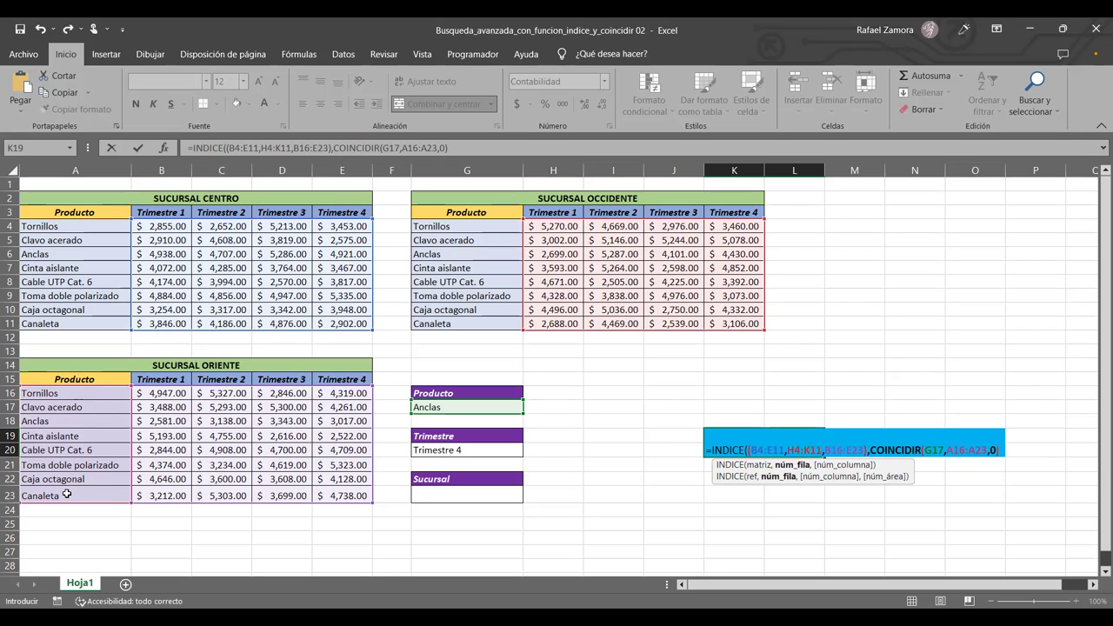
{"action": "type", "text": ","}
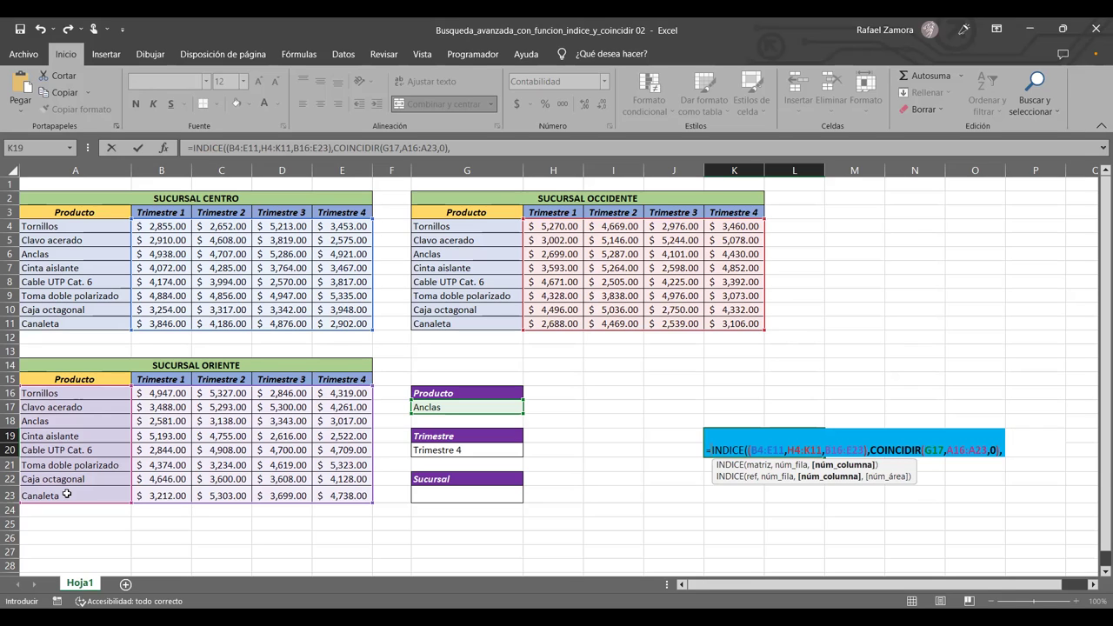
- Add COINCIDIR(G20,H3:K3,0) as the column argument, matching Trimestre against the quarter headers
{"action": "type", "text": "COINCIDIR("}
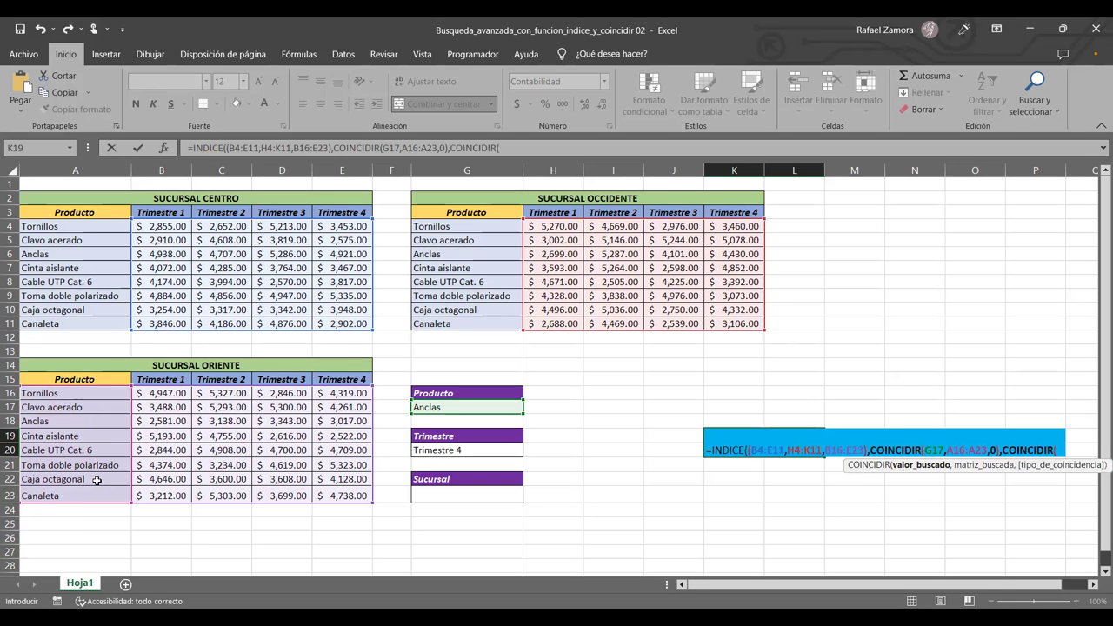
{"action": "left_click", "coordinate": [465, 448]}
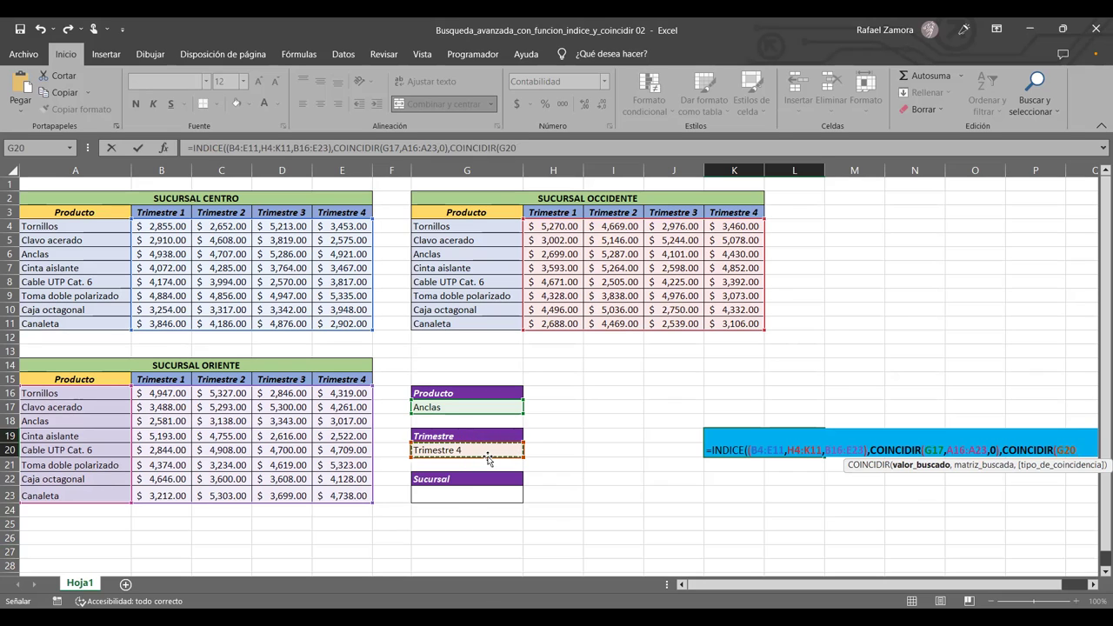
{"action": "type", "text": ","}
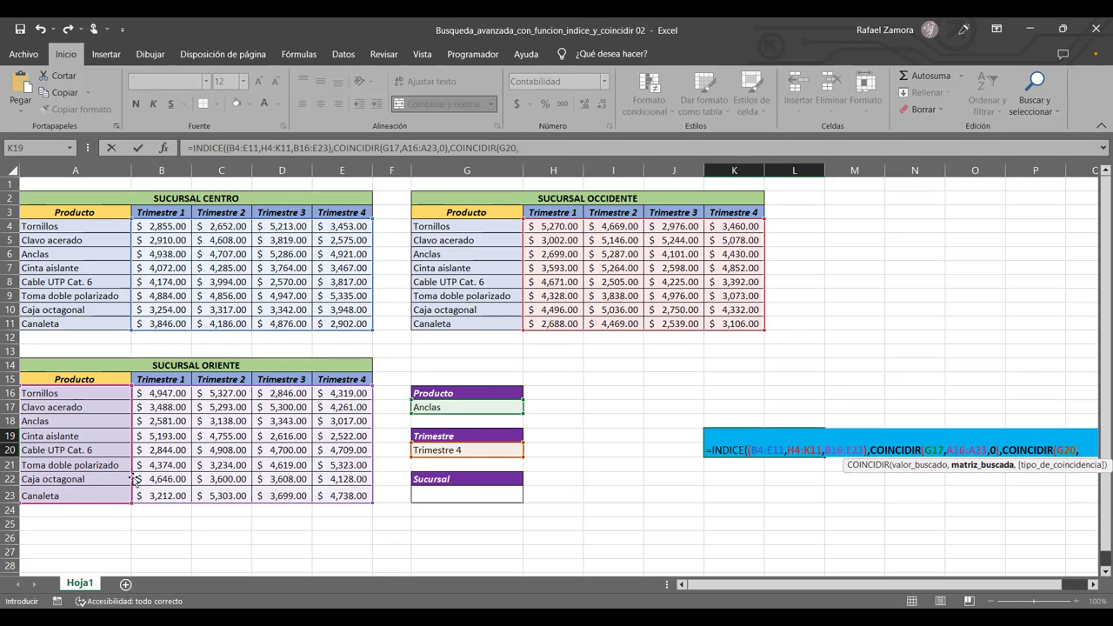
{"action": "left_click", "coordinate": [541, 212]}
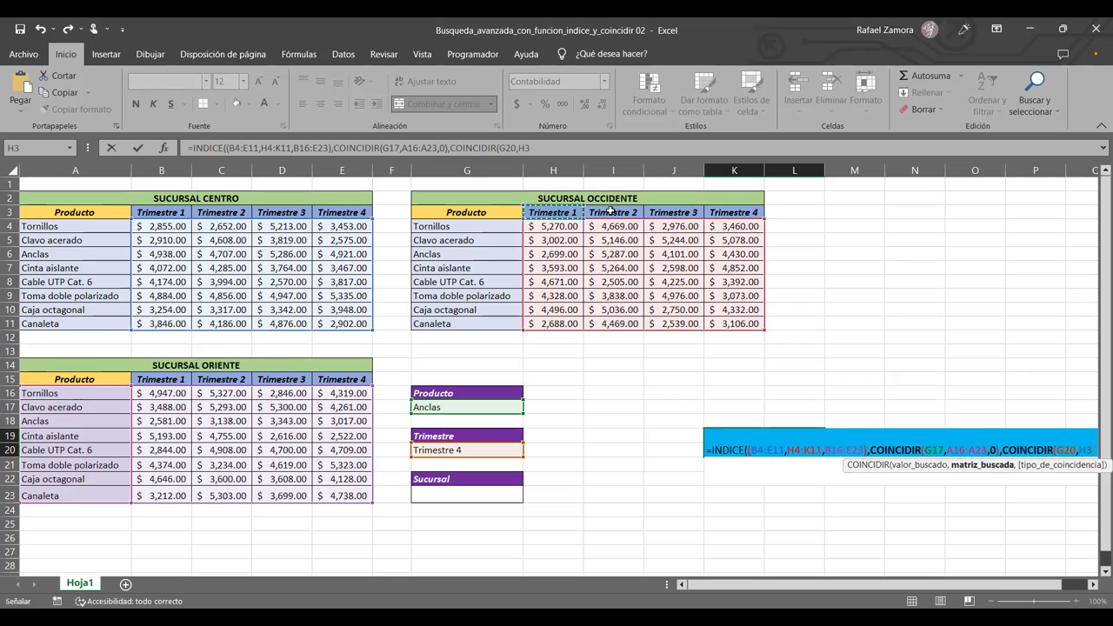
{"action": "key", "text": "ctrl+shift+Right"}
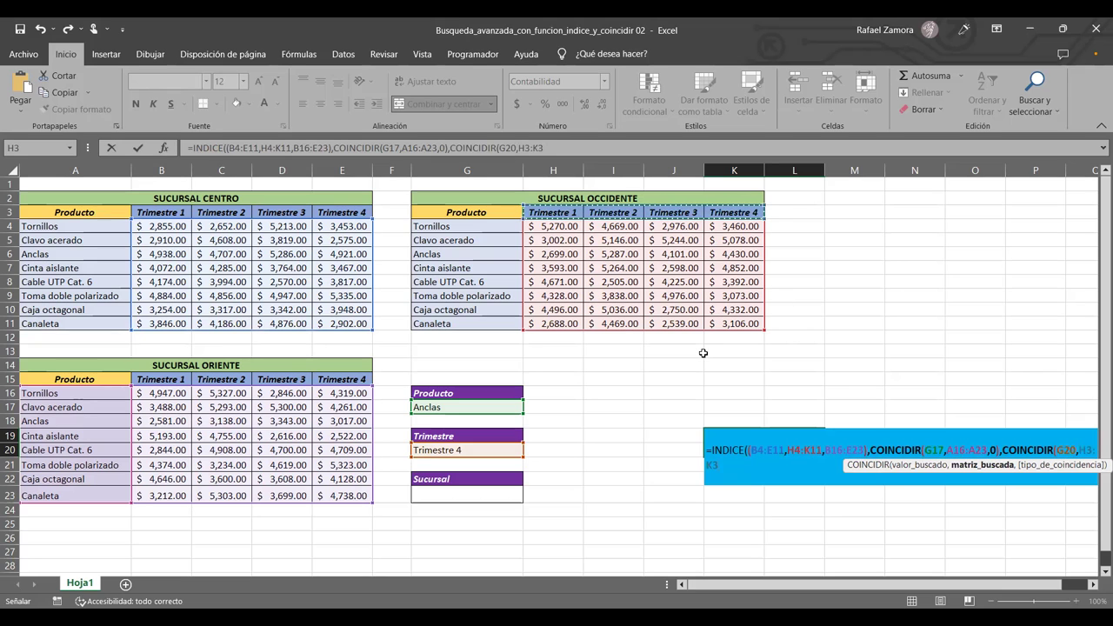
{"action": "type", "text": ",0"}
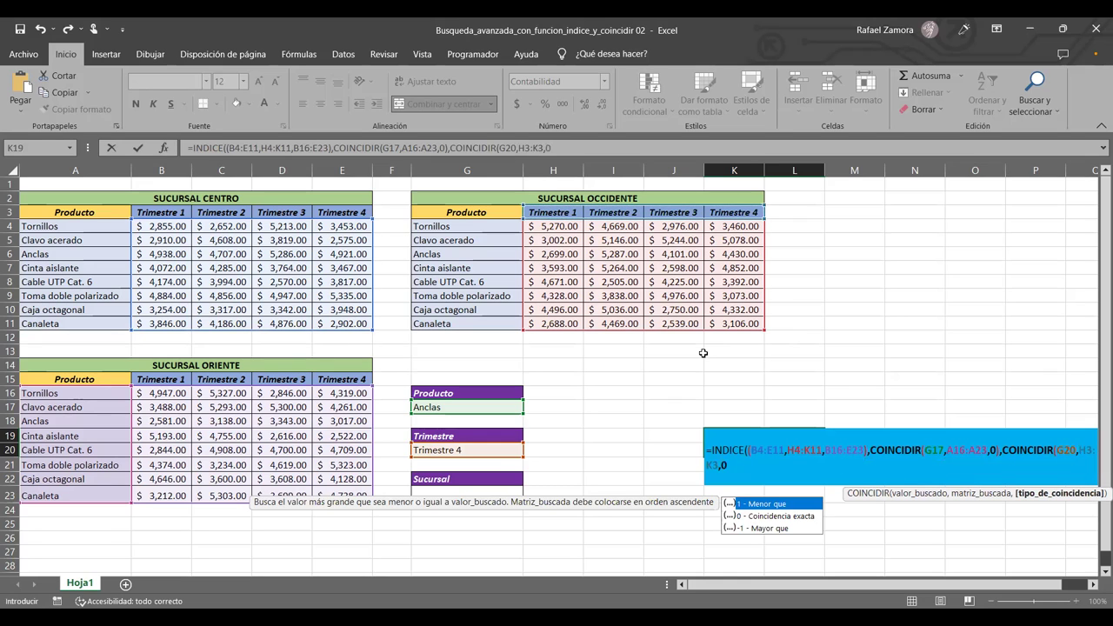
{"action": "type", "text": ")"}
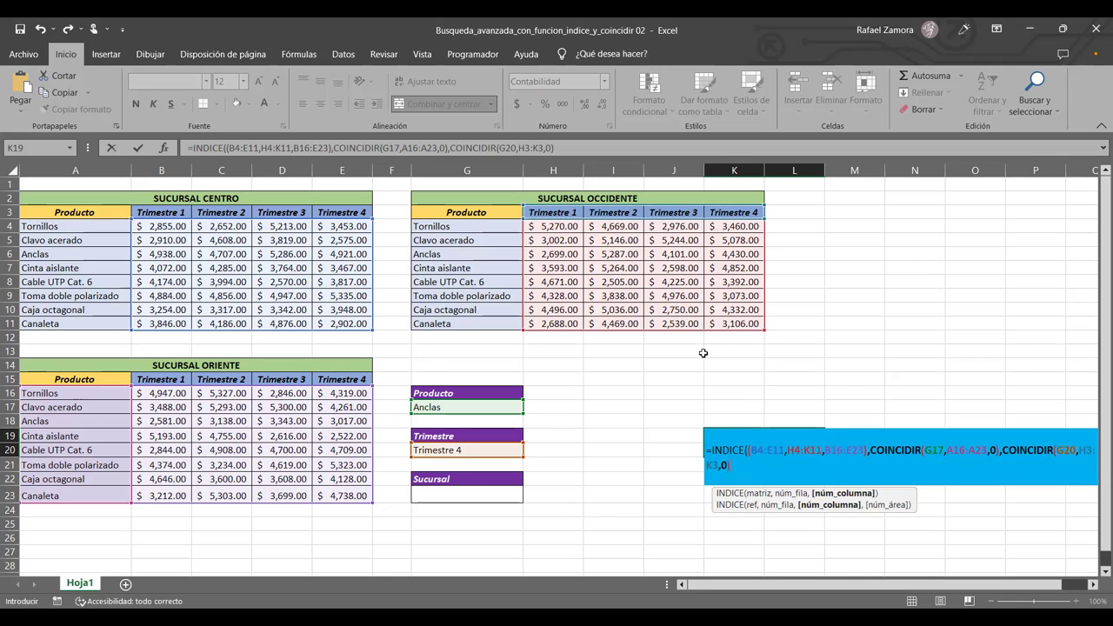
- Close the INDICE formula with area number 1 and enter it, returning $ 4,563.00
{"action": "type", "text": ",1"}
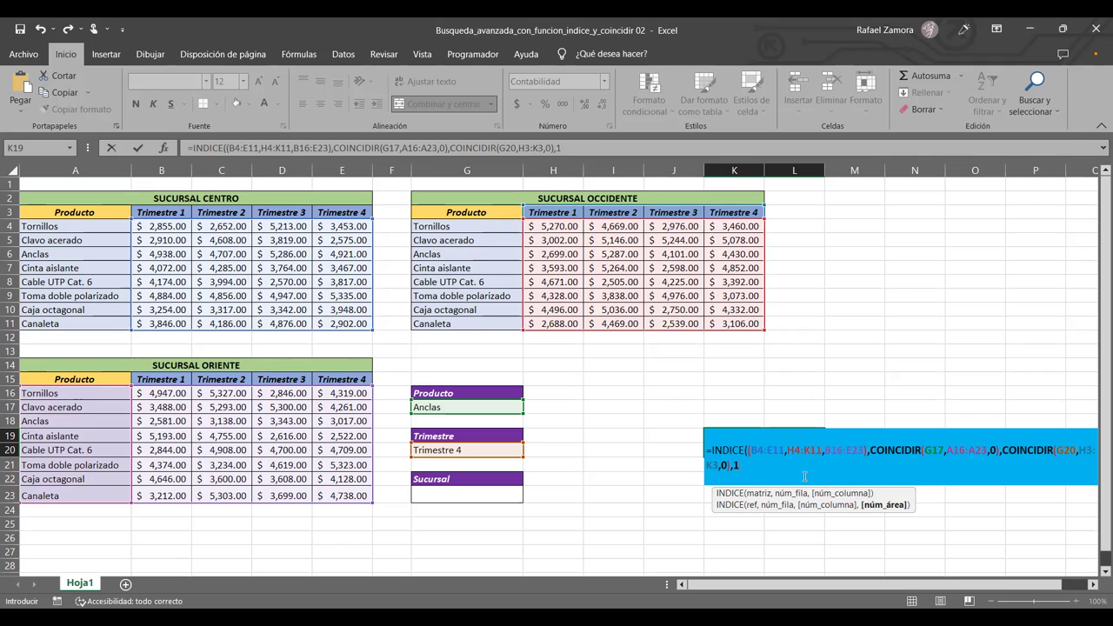
{"action": "type", "text": ")"}
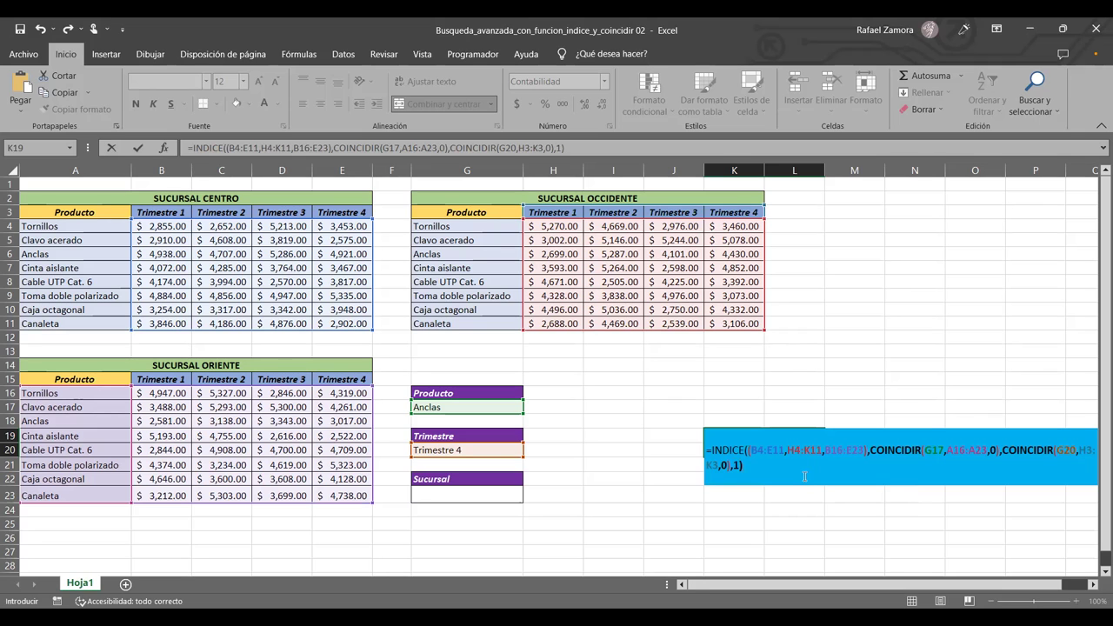
{"action": "key", "text": "Return"}
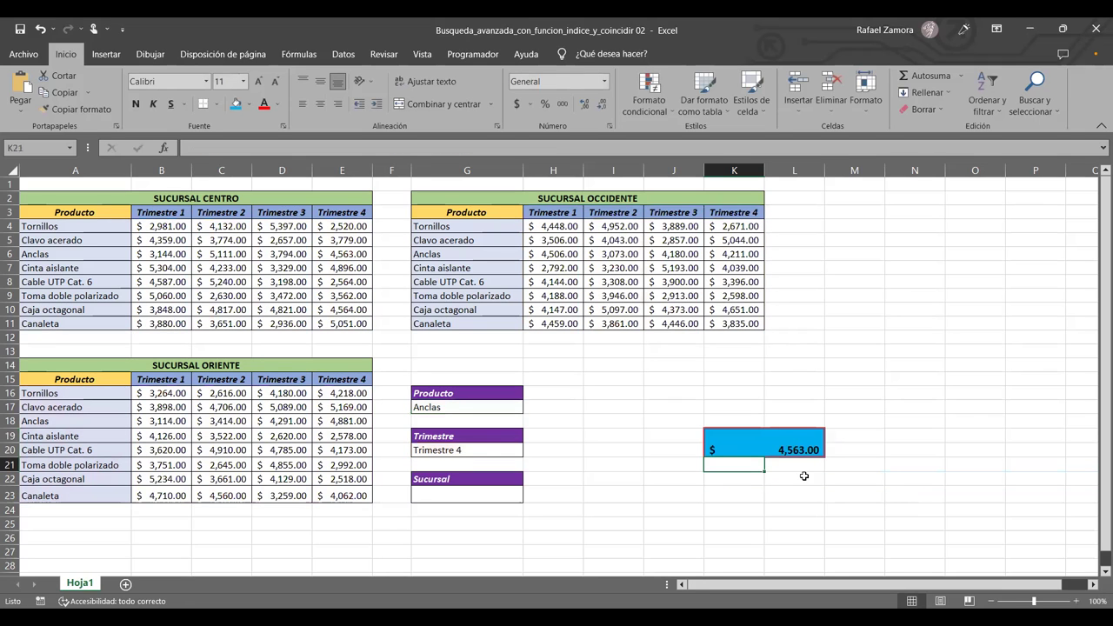
- Centre the K19 result vertically and horizontally, then reopen its formula for editing
{"action": "left_click", "coordinate": [789, 442]}
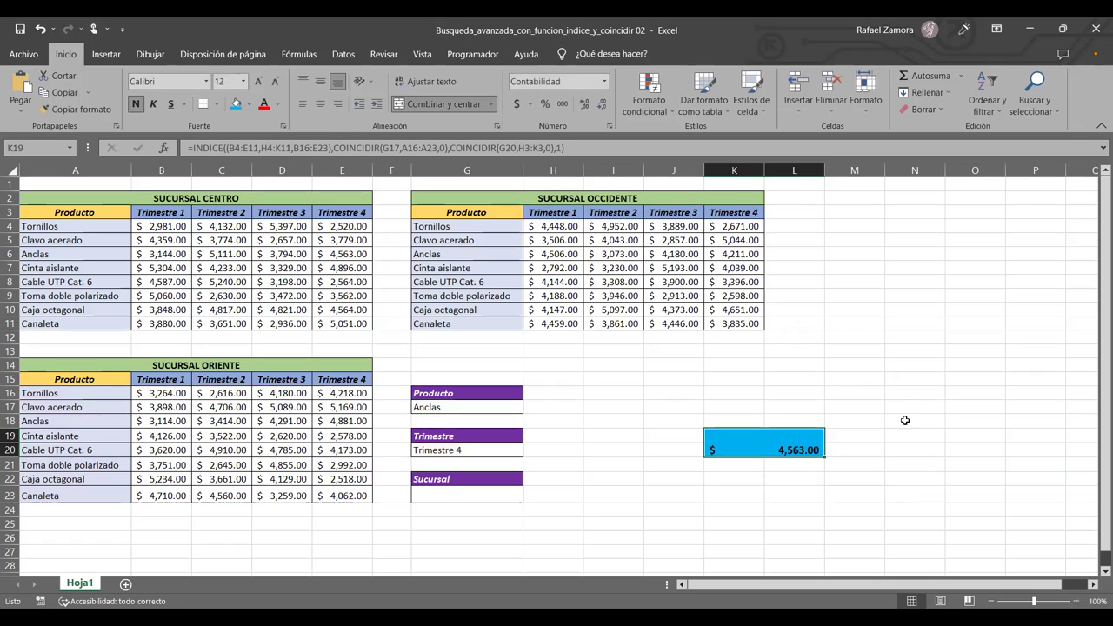
{"action": "left_click", "coordinate": [319, 80]}
{"action": "left_click", "coordinate": [322, 103]}
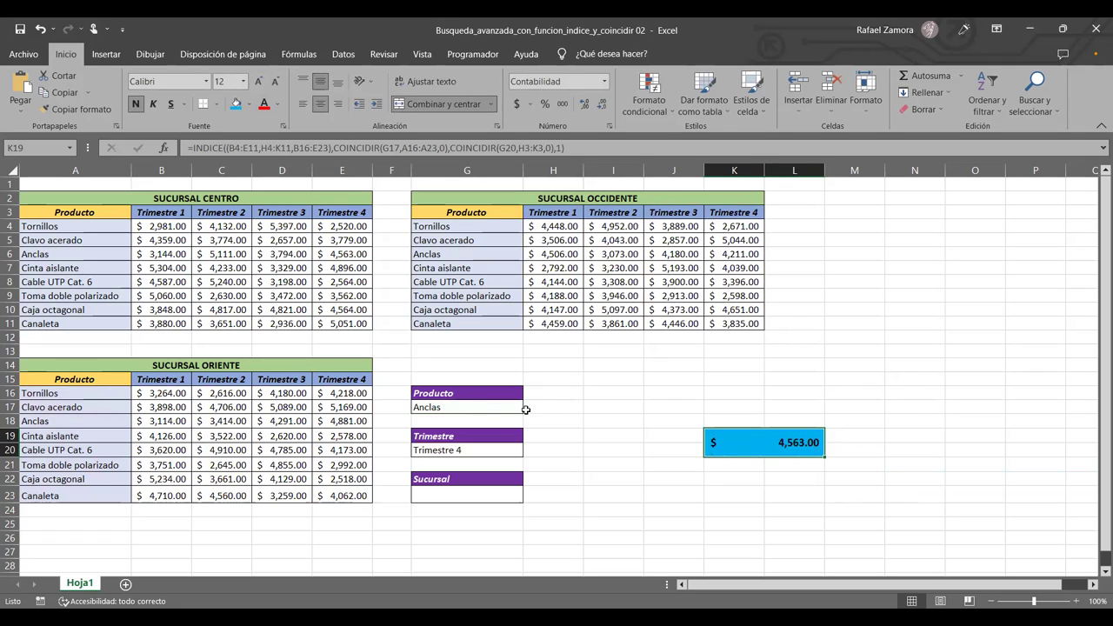
{"action": "left_click", "coordinate": [467, 406]}
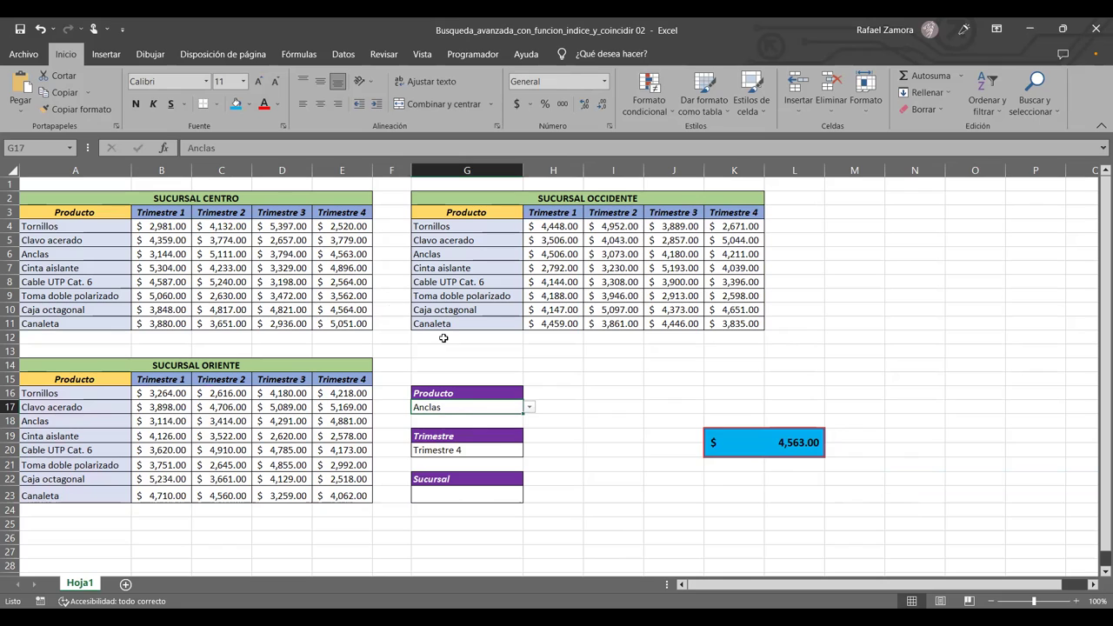
{"action": "double_click", "coordinate": [794, 444]}
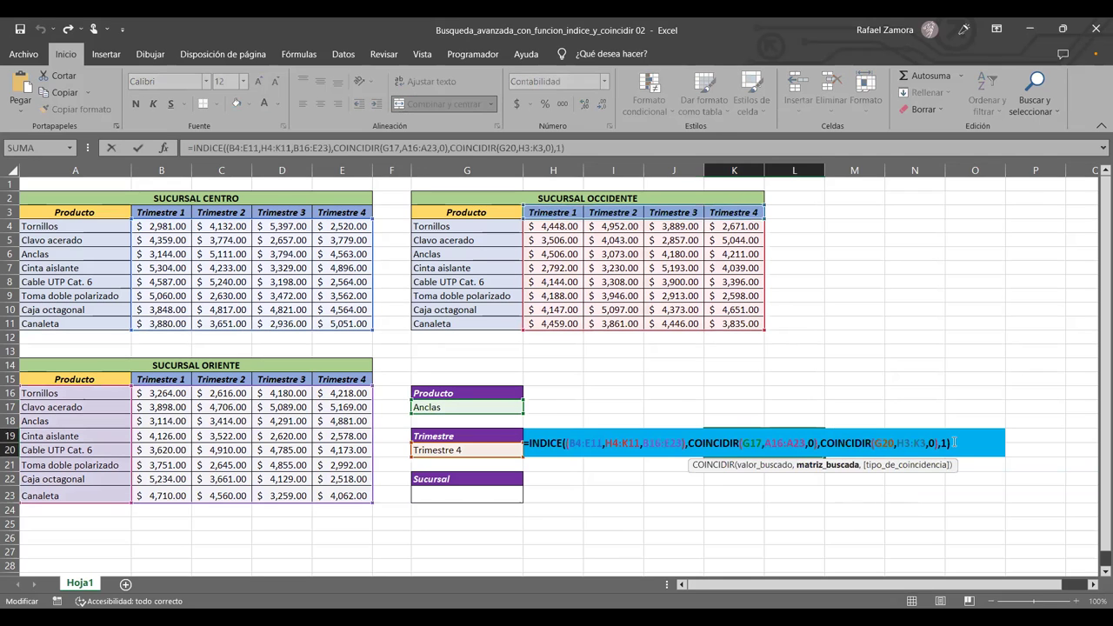
{"action": "key", "text": "Escape"}
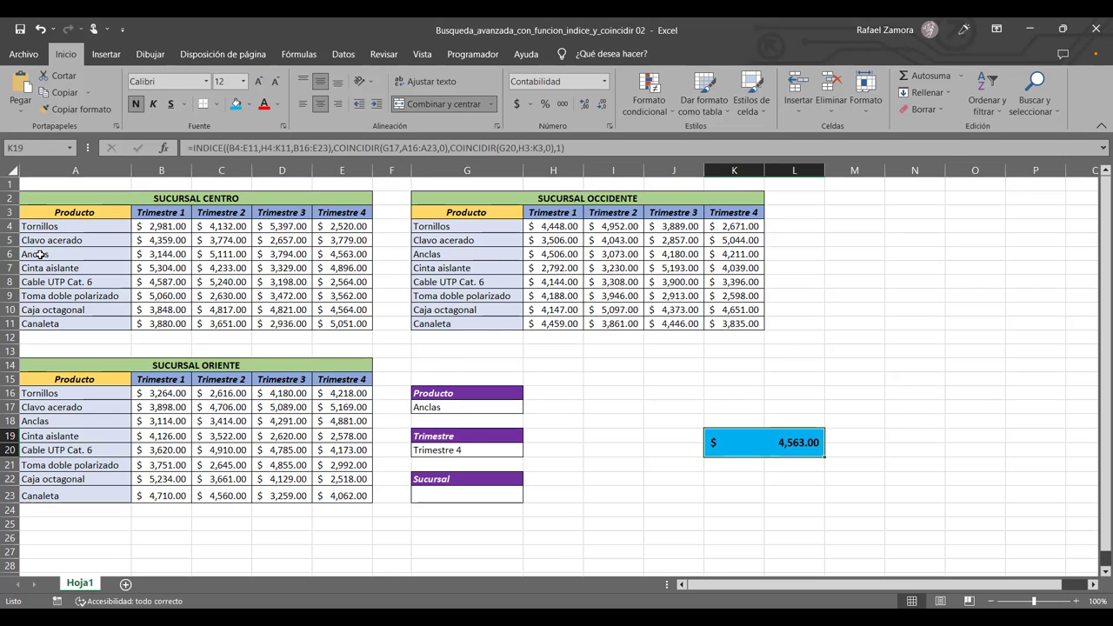
{"action": "left_click_drag", "start_coordinate": [40, 254], "coordinate": [352, 254]}
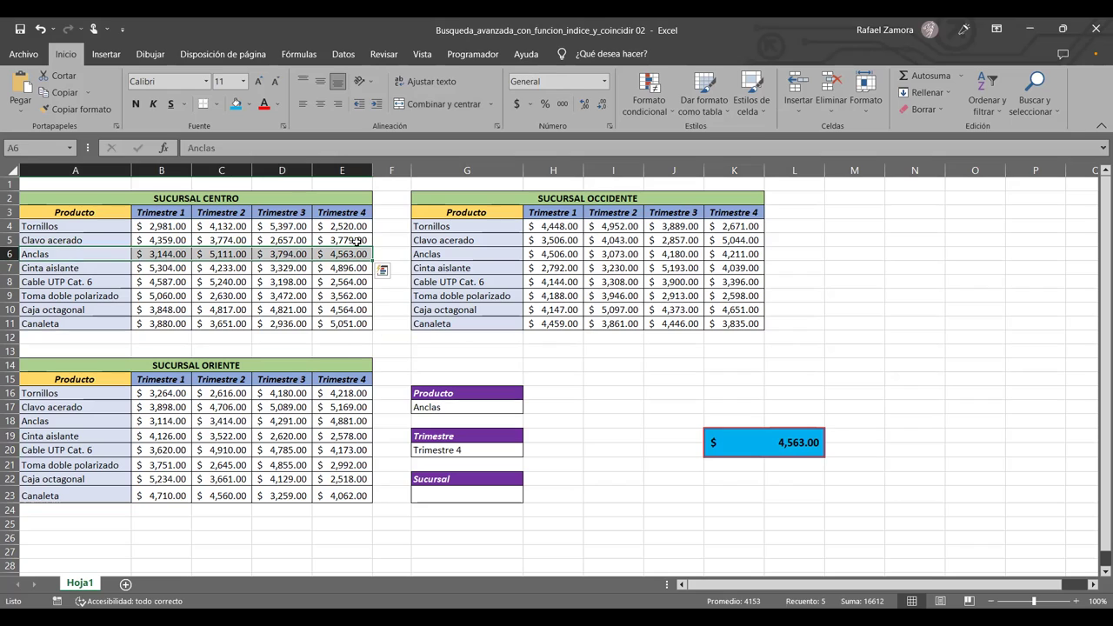
{"action": "left_click", "coordinate": [346, 253]}
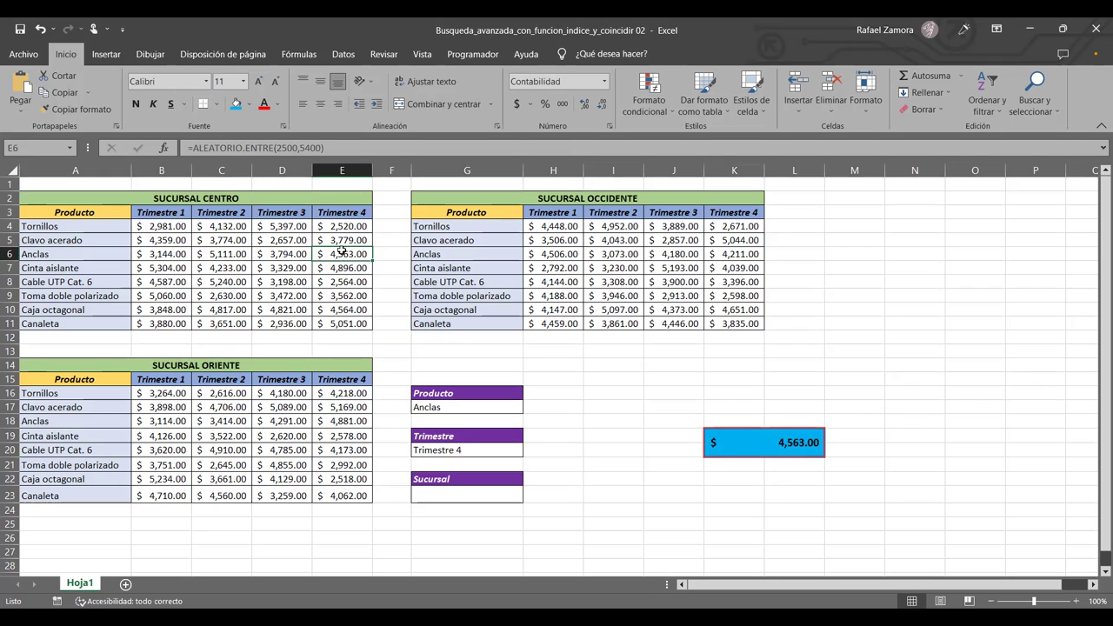
{"action": "left_click", "coordinate": [474, 493]}
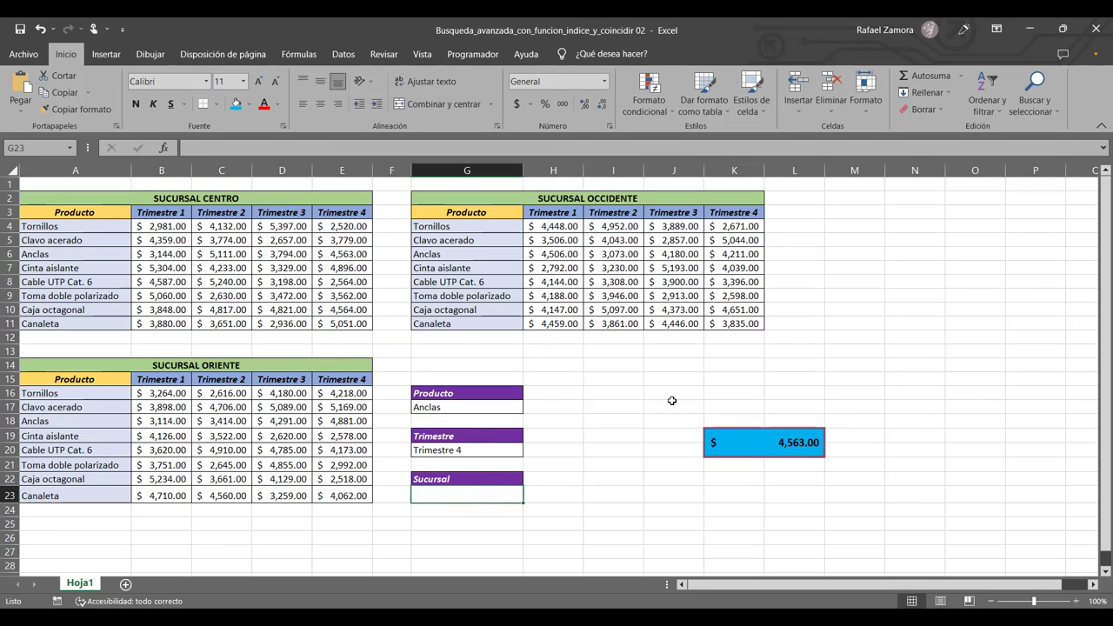
- Change the INDICE area argument from 1 to 2 so the lookup uses the Occidente table
{"action": "double_click", "coordinate": [783, 440]}
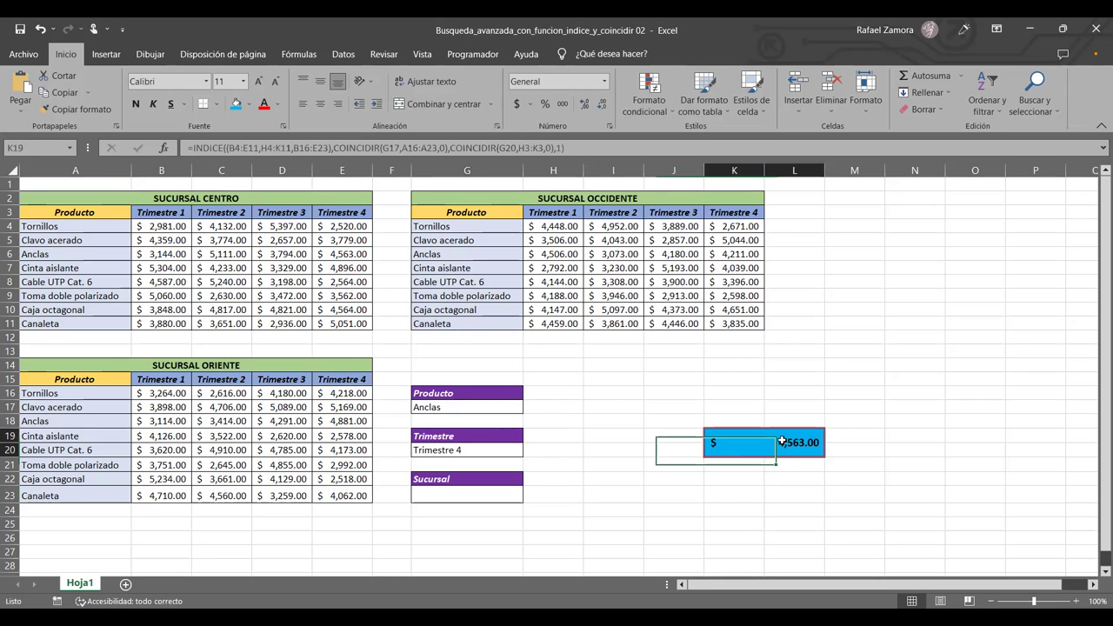
{"action": "double_click", "coordinate": [944, 444]}
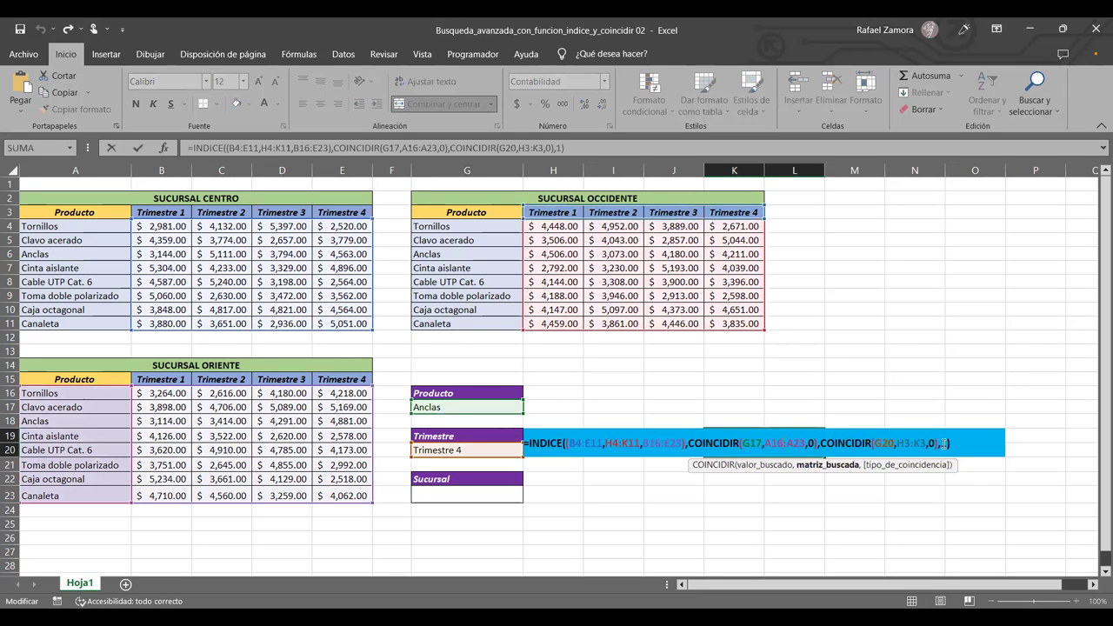
{"action": "type", "text": "2"}
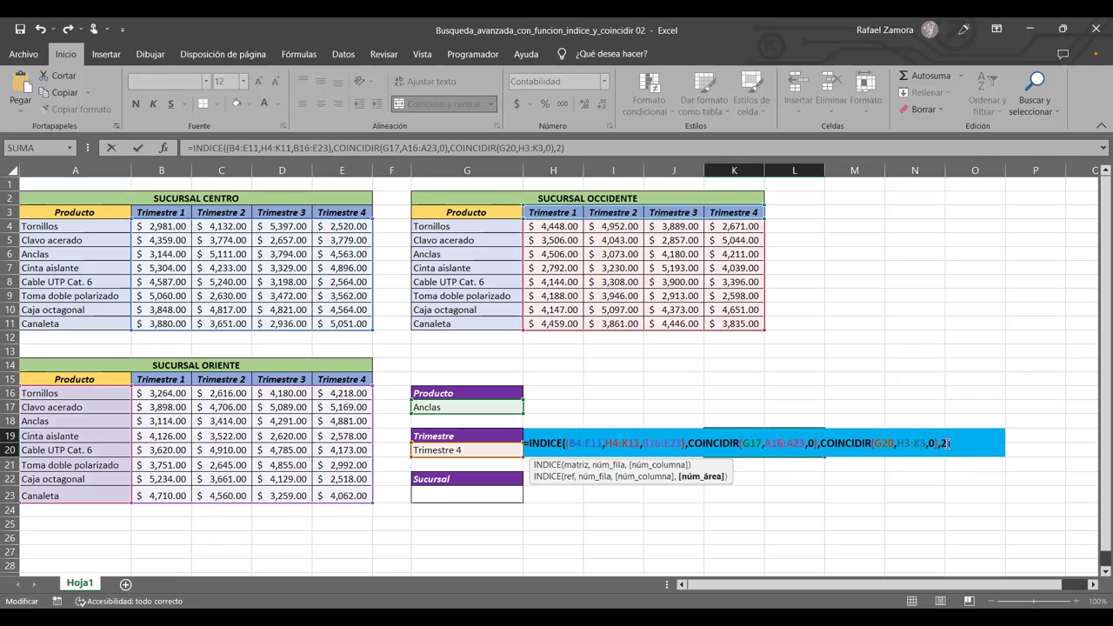
{"action": "key", "text": "Return"}
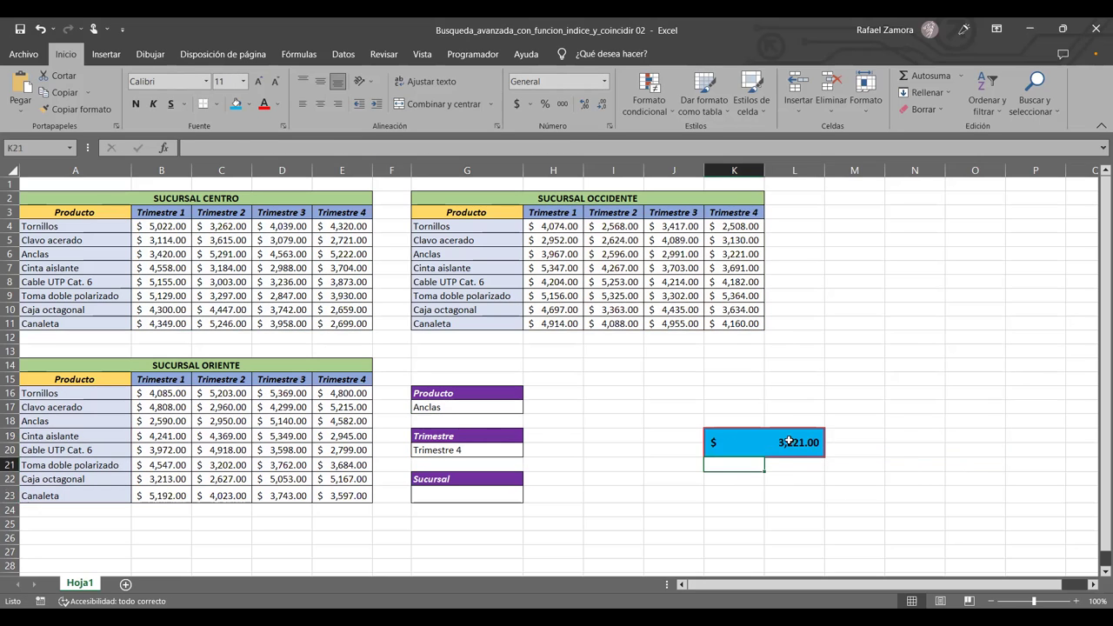
- Check Occidente's Anclas row, then set Trimestre to Trimestre 3 to get 4,740.00
{"action": "left_click", "coordinate": [789, 441]}
{"action": "left_click_drag", "start_coordinate": [440, 252], "coordinate": [737, 257]}
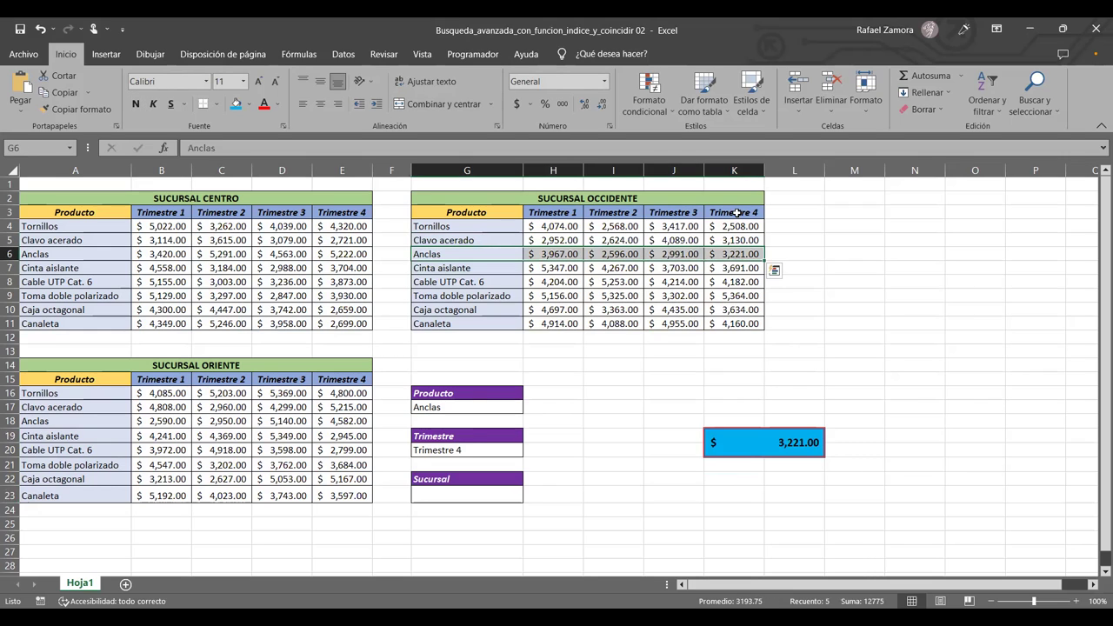
{"action": "left_click", "coordinate": [737, 254]}
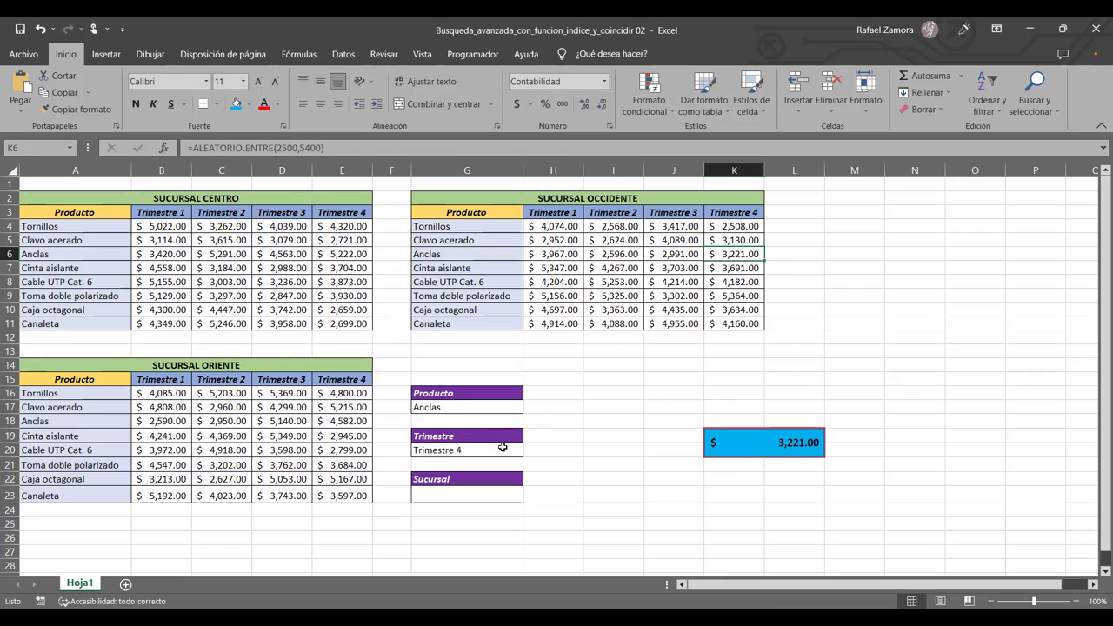
{"action": "left_click", "coordinate": [502, 446]}
{"action": "left_click", "coordinate": [530, 452]}
{"action": "left_click", "coordinate": [483, 486]}
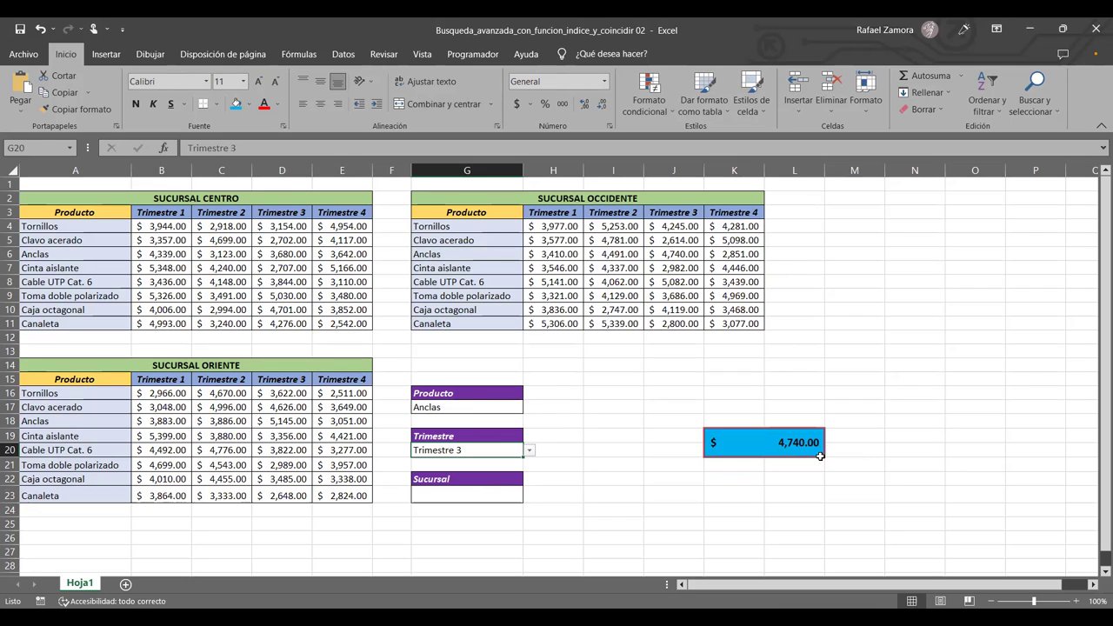
{"action": "left_click", "coordinate": [683, 255]}
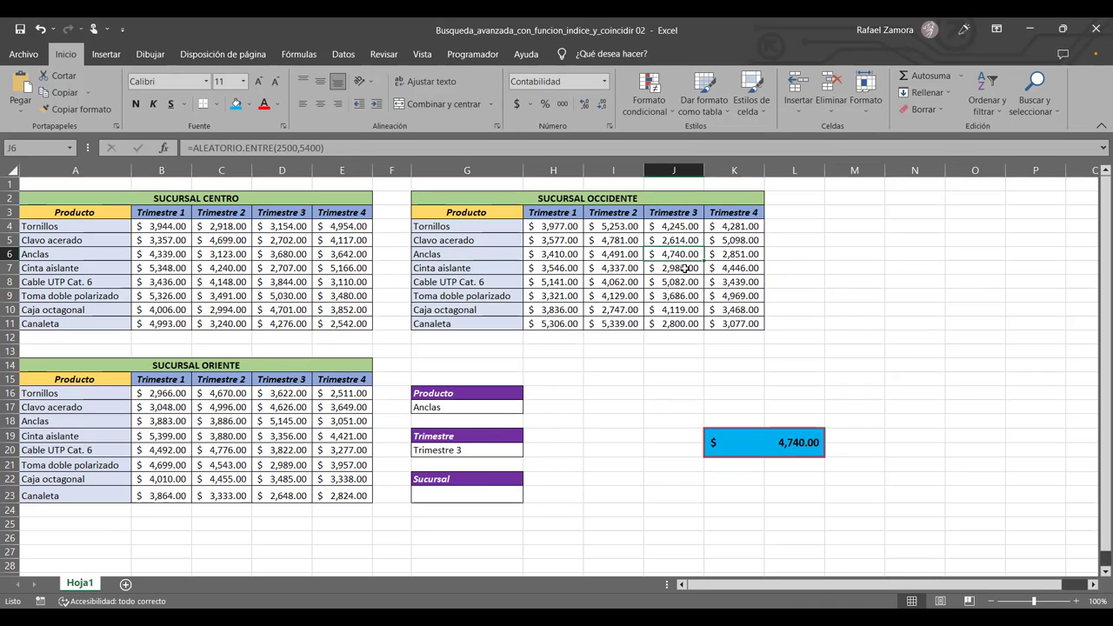
- Change the K19 INDICE area argument from 2 to 3 to target the Oriente table
{"action": "double_click", "coordinate": [787, 445]}
{"action": "double_click", "coordinate": [786, 445]}
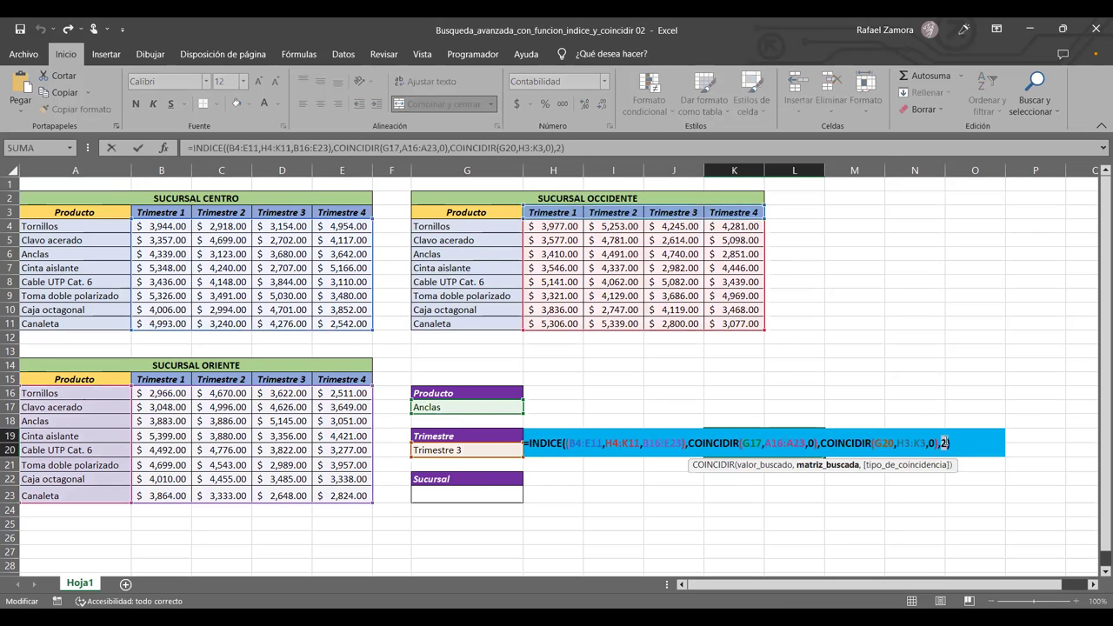
{"action": "type", "text": "3"}
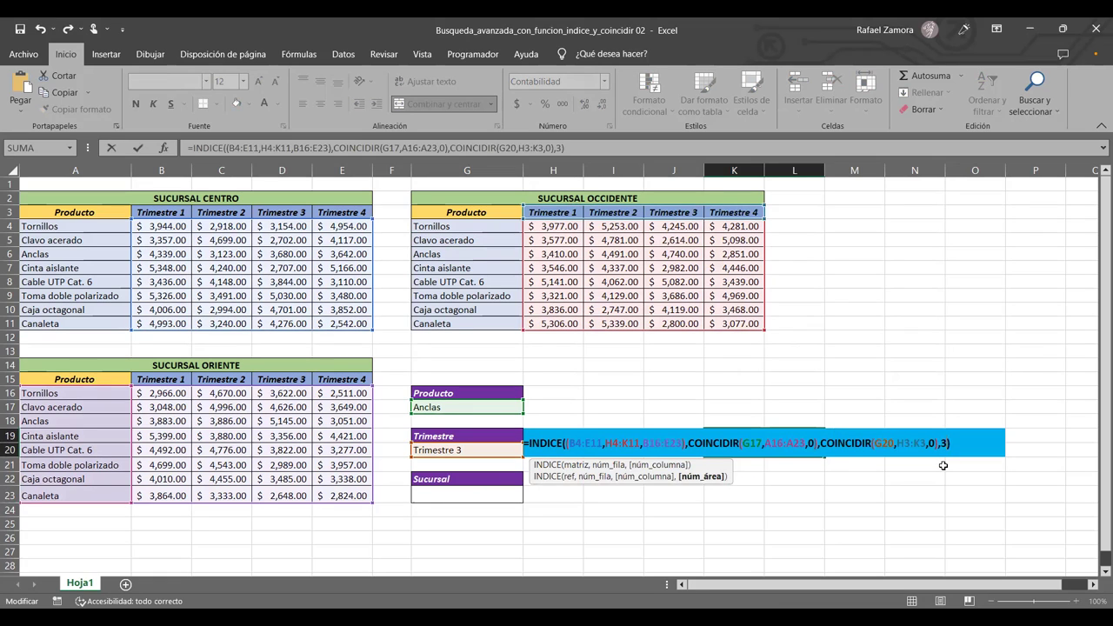
{"action": "key", "text": "Return"}
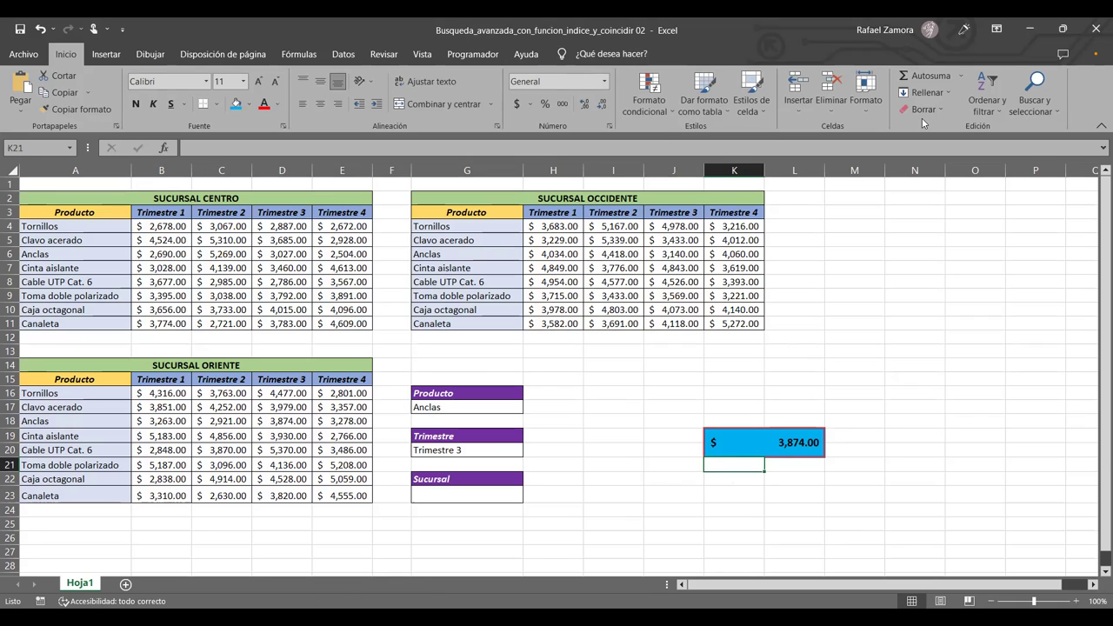
- Pick Canaleta in the Producto dropdown and compare with Oriente's Canaleta Trimestre 3 value, 4,619.00
{"action": "left_click", "coordinate": [487, 407]}
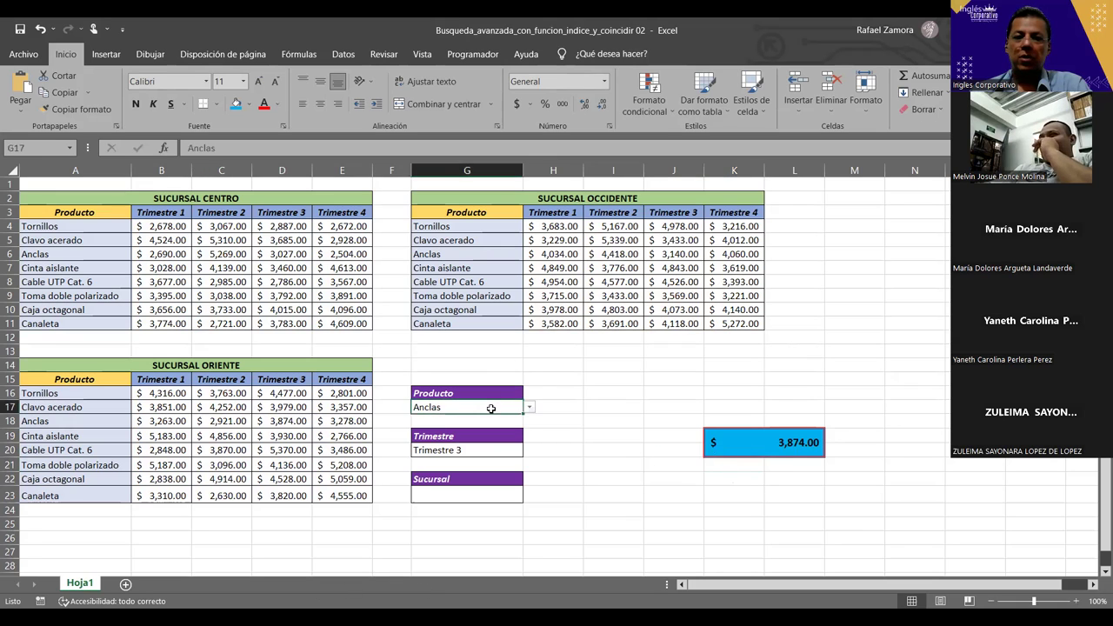
{"action": "left_click", "coordinate": [529, 407]}
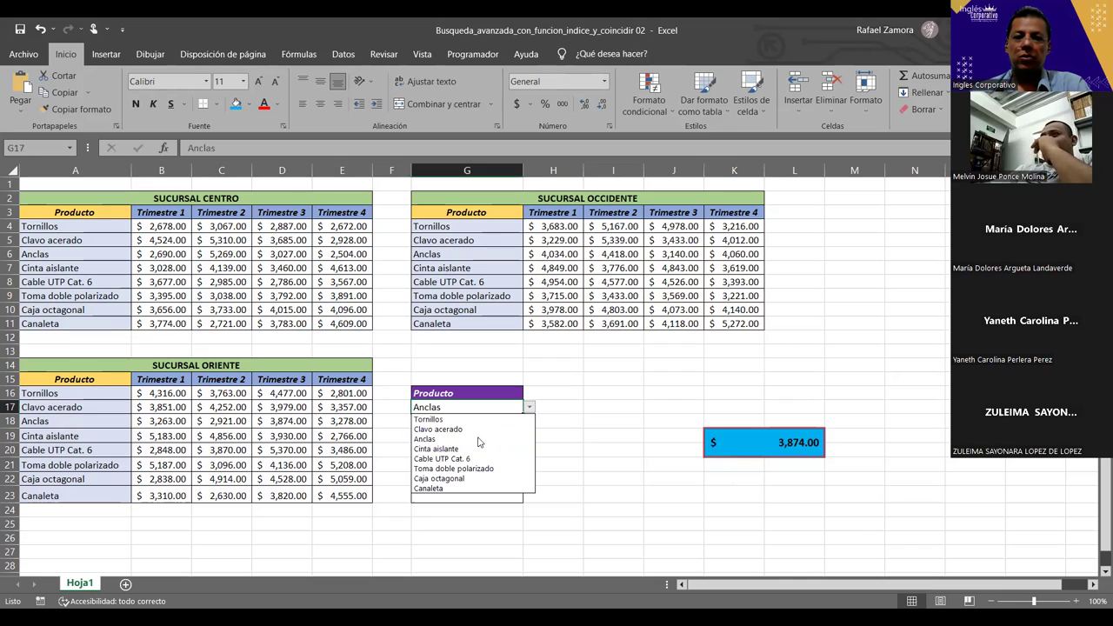
{"action": "left_click", "coordinate": [441, 487]}
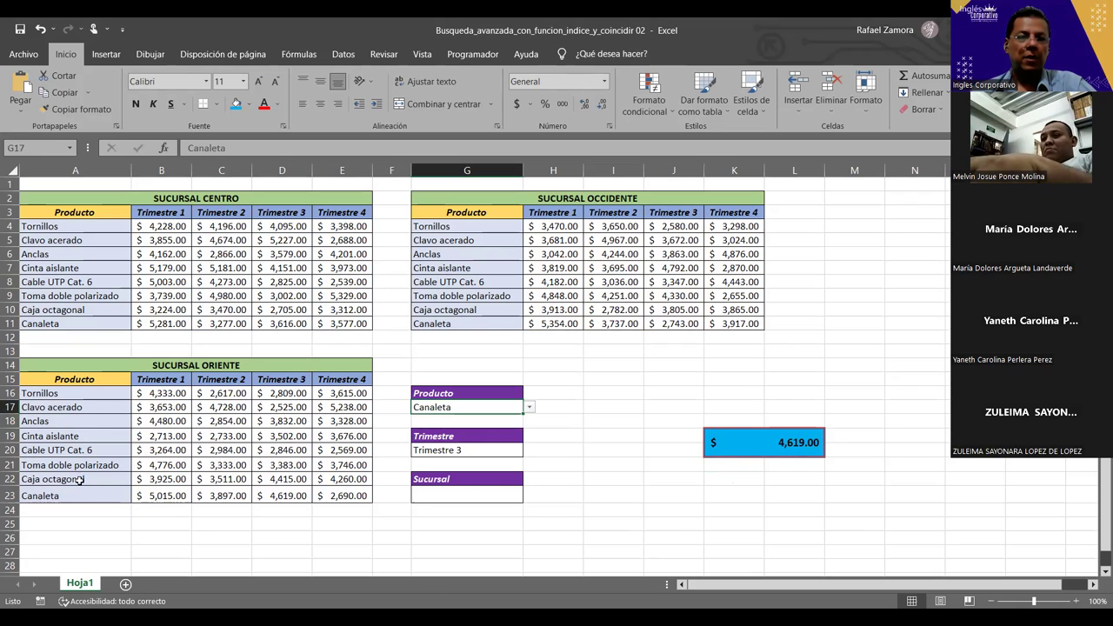
{"action": "left_click_drag", "start_coordinate": [49, 496], "coordinate": [318, 496]}
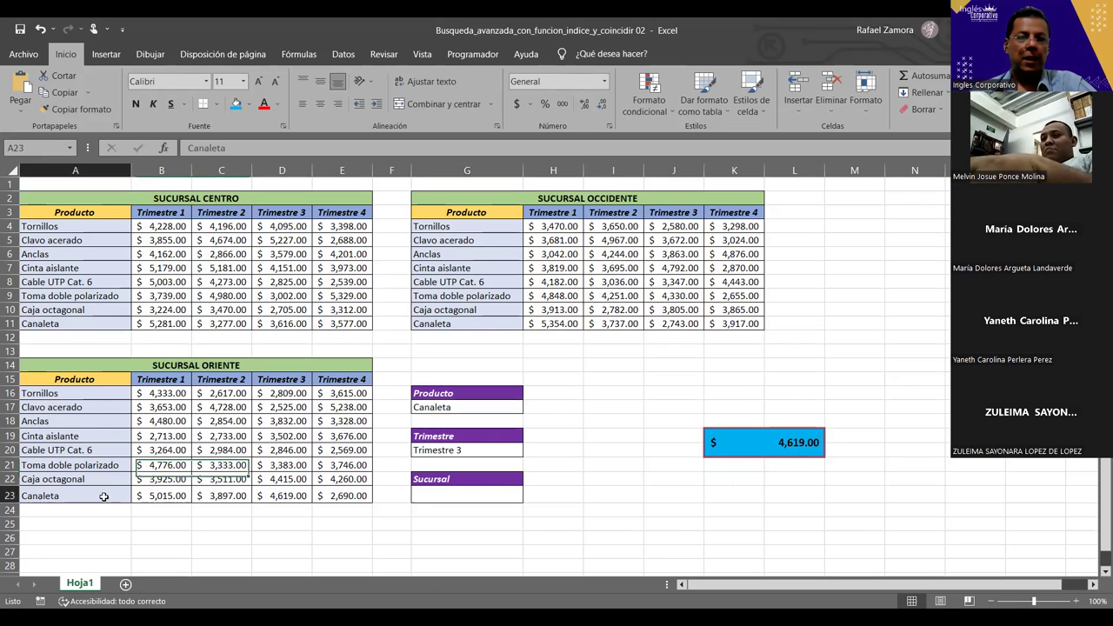
{"action": "left_click", "coordinate": [295, 494]}
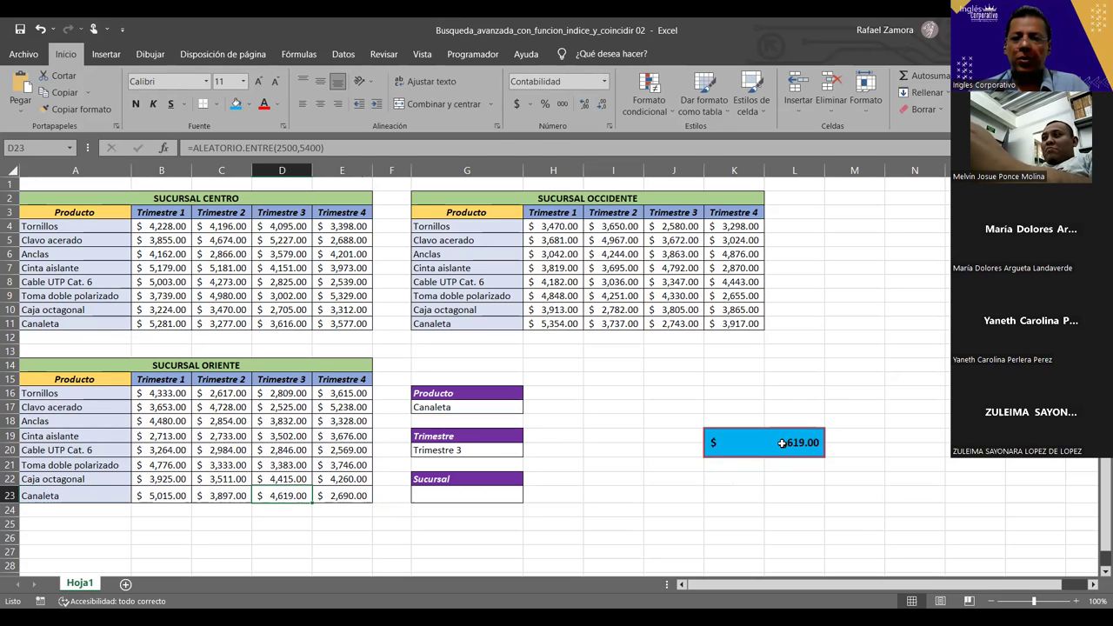
- Replace the fixed area number 3 at the end of the INDICE formula with a G23 reference
{"action": "double_click", "coordinate": [782, 443]}
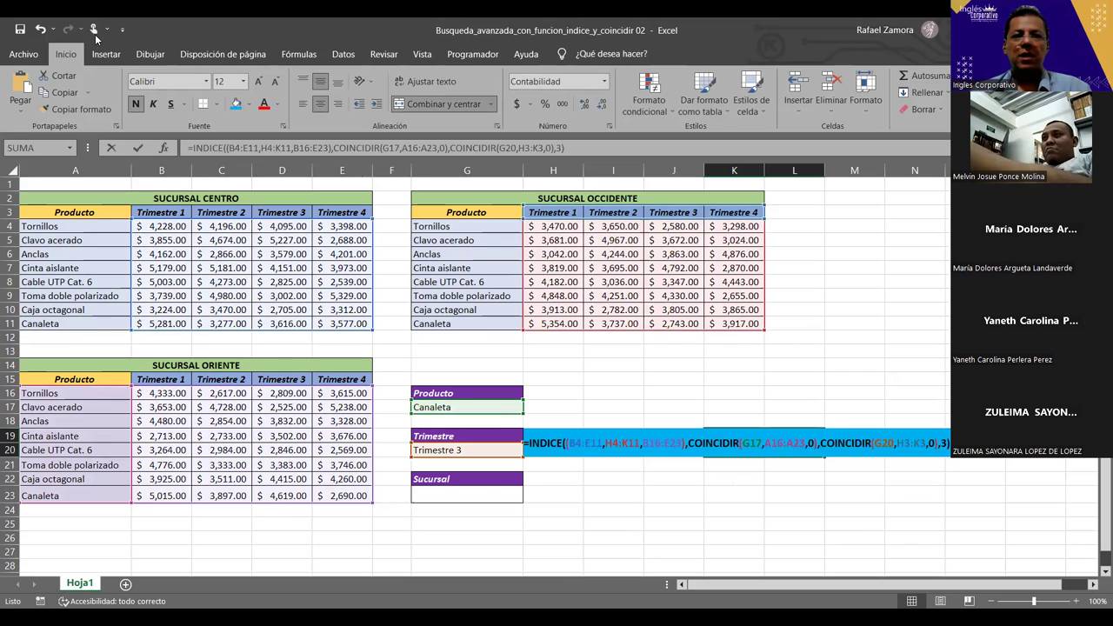
{"action": "left_click", "coordinate": [941, 443]}
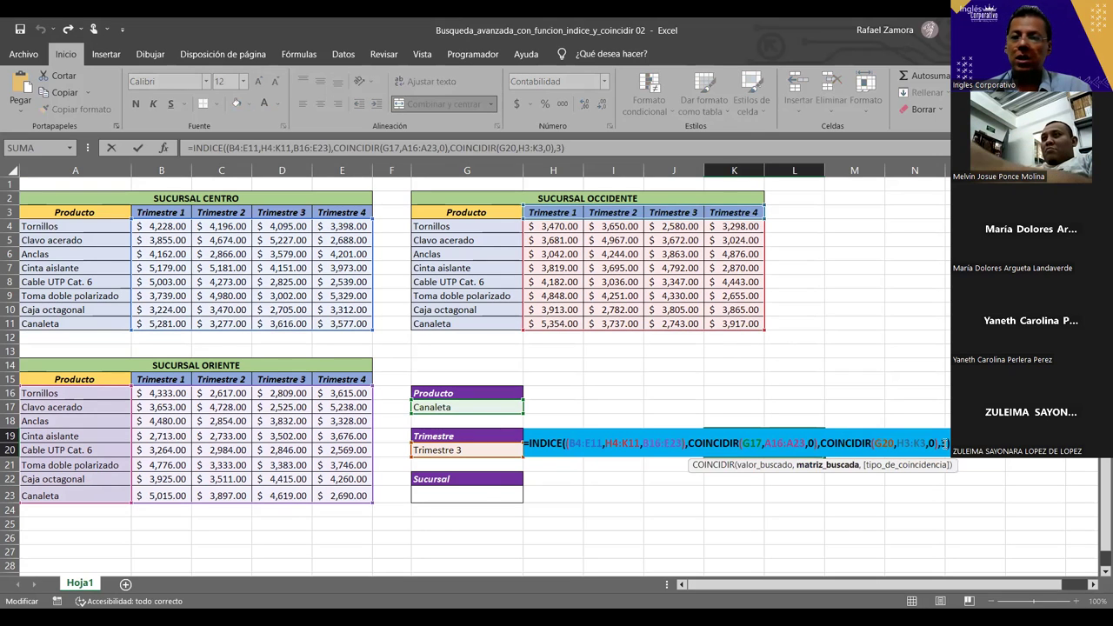
{"action": "key", "text": "BackSpace"}
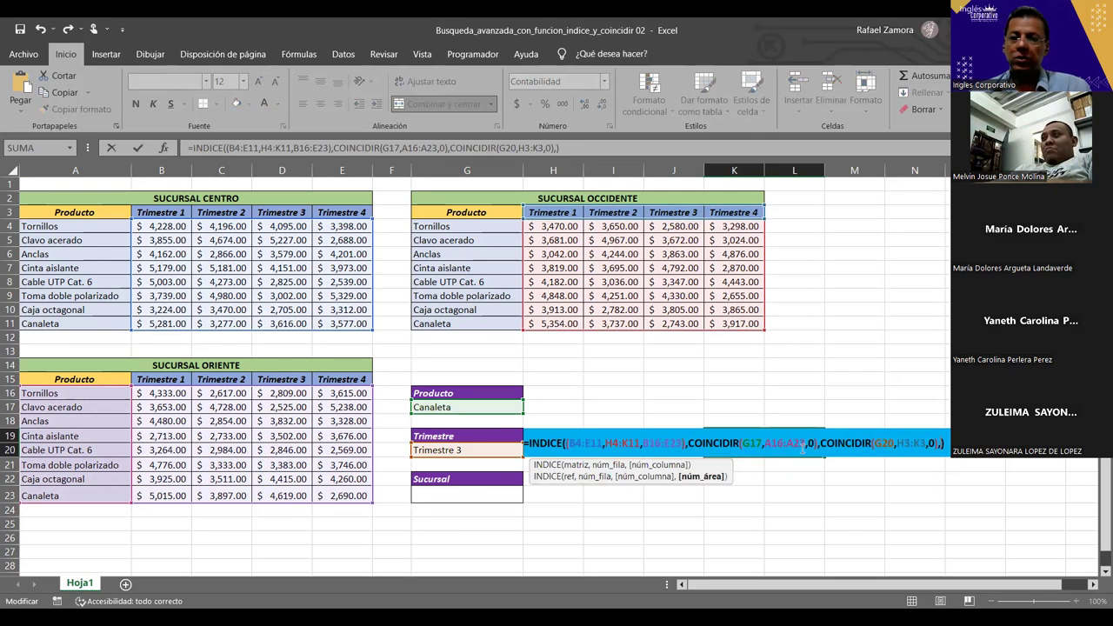
{"action": "left_click", "coordinate": [499, 497]}
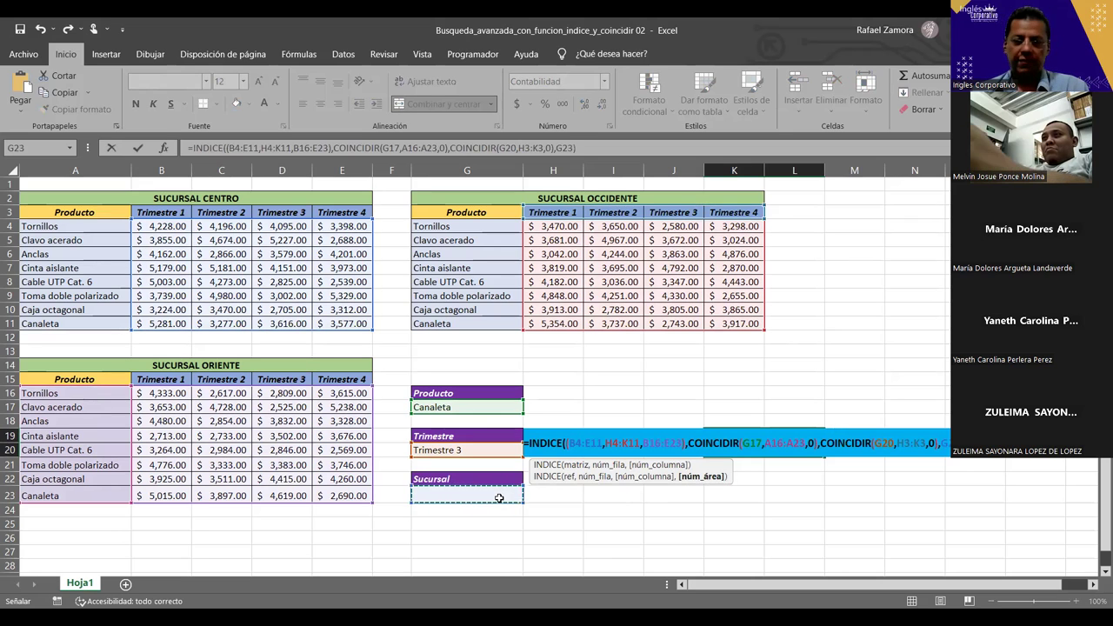
{"action": "key", "text": "Return"}
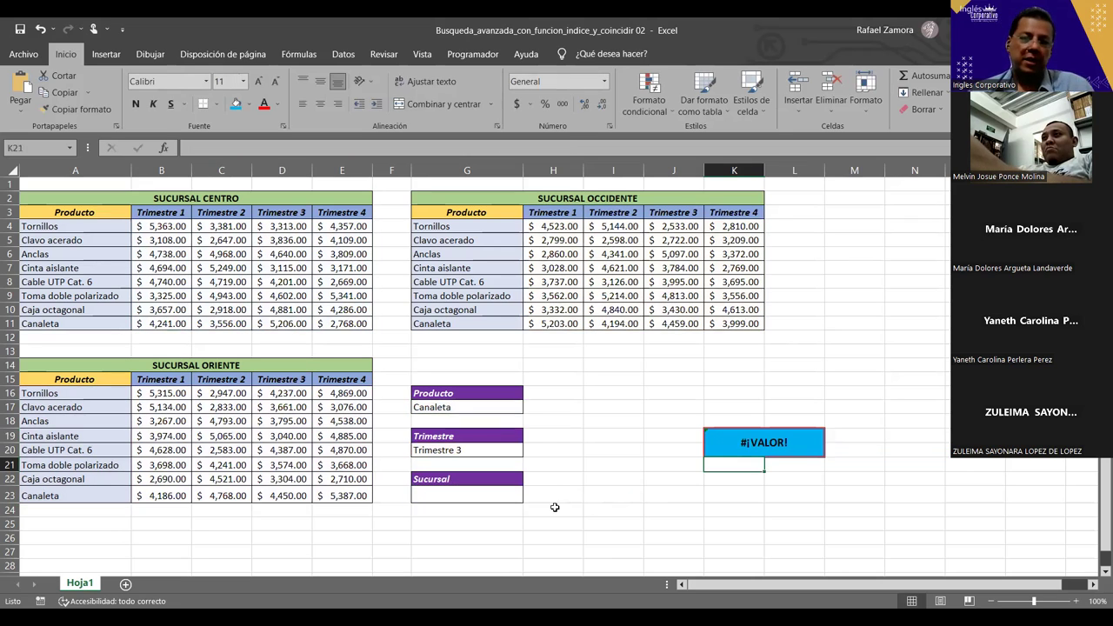
- Enter Sucursal values 1, 2, then 3 in G23 and compare the result with Oriente's 4,238.00
{"action": "left_click", "coordinate": [464, 491]}
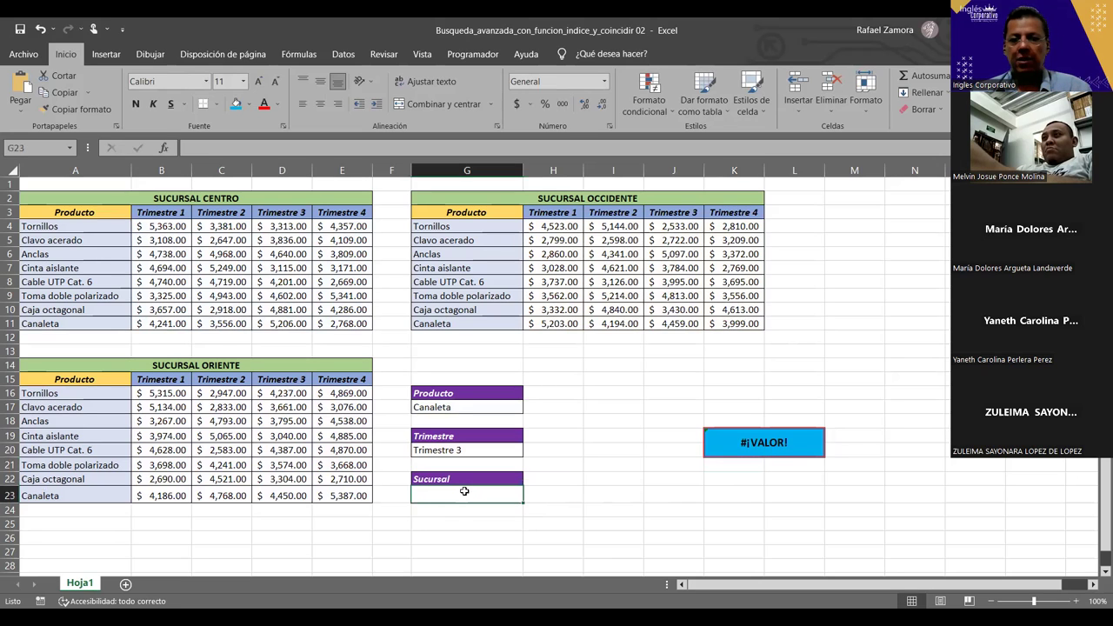
{"action": "type", "text": "1"}
{"action": "key", "text": "Return"}
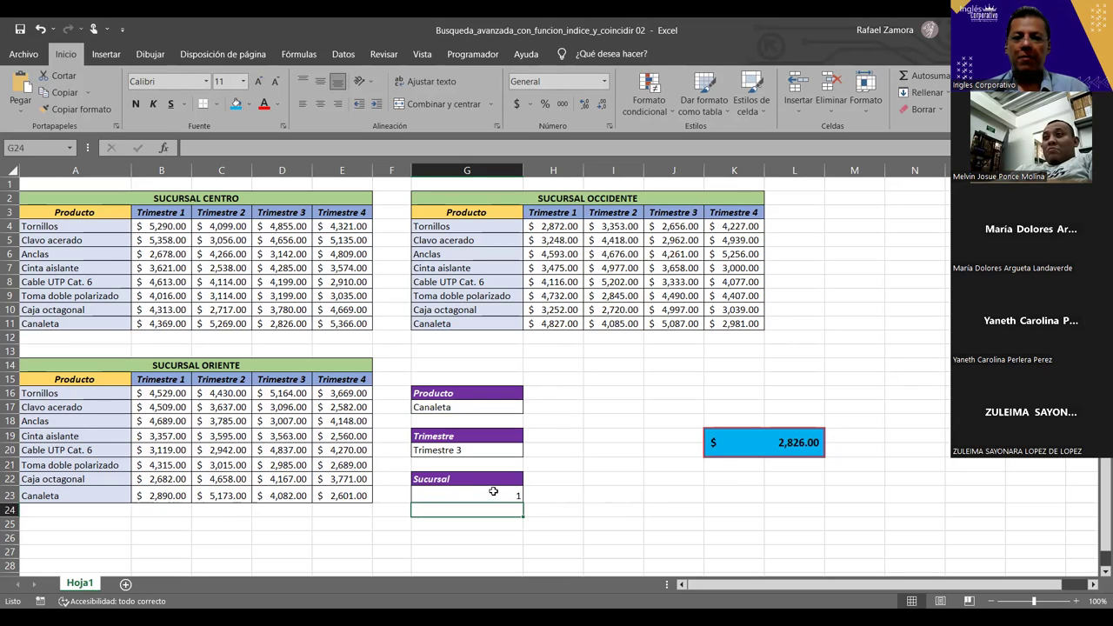
{"action": "left_click", "coordinate": [508, 497]}
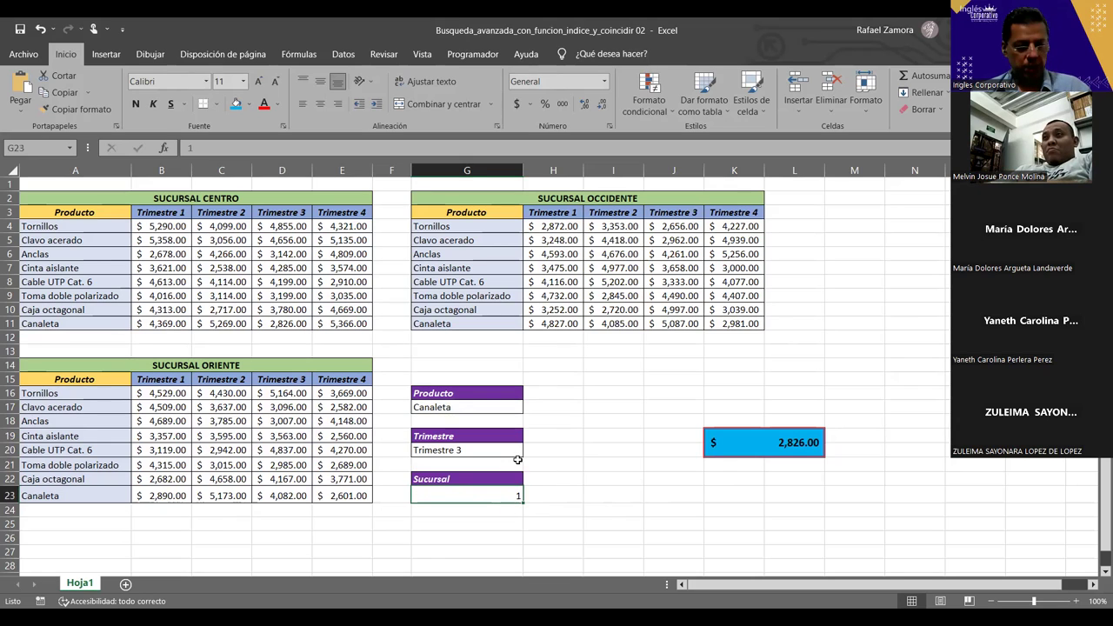
{"action": "type", "text": "2"}
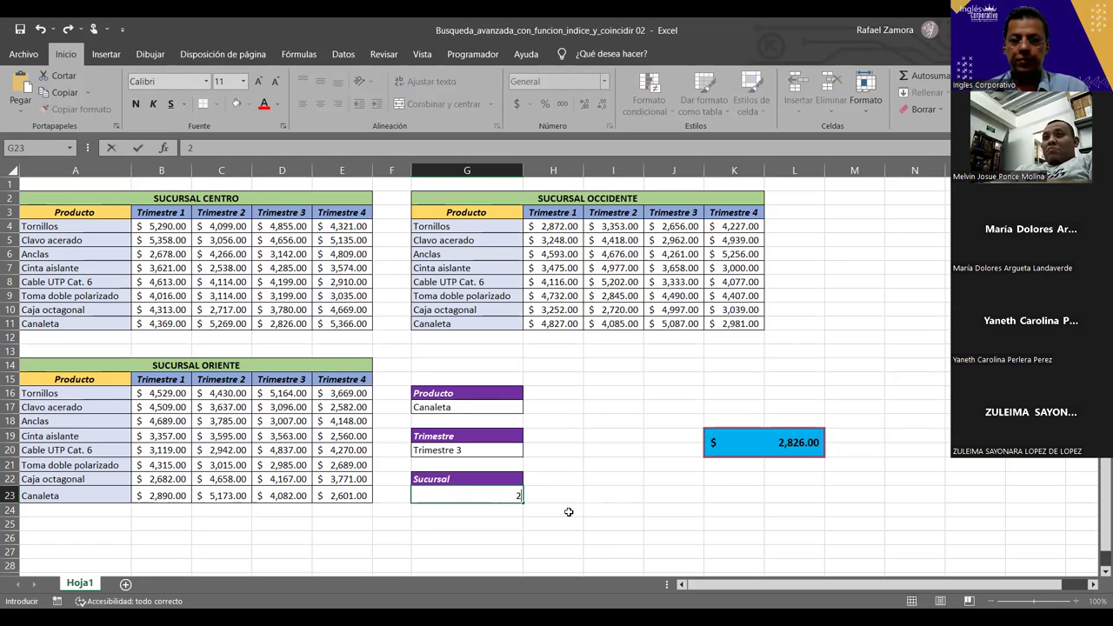
{"action": "key", "text": "Return"}
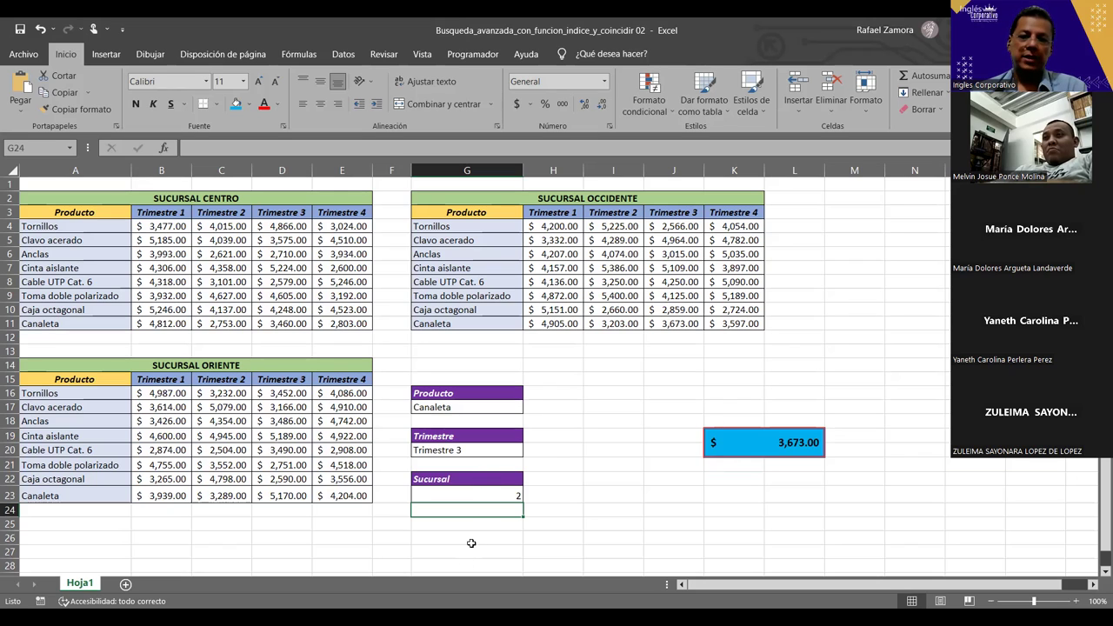
{"action": "left_click", "coordinate": [495, 494]}
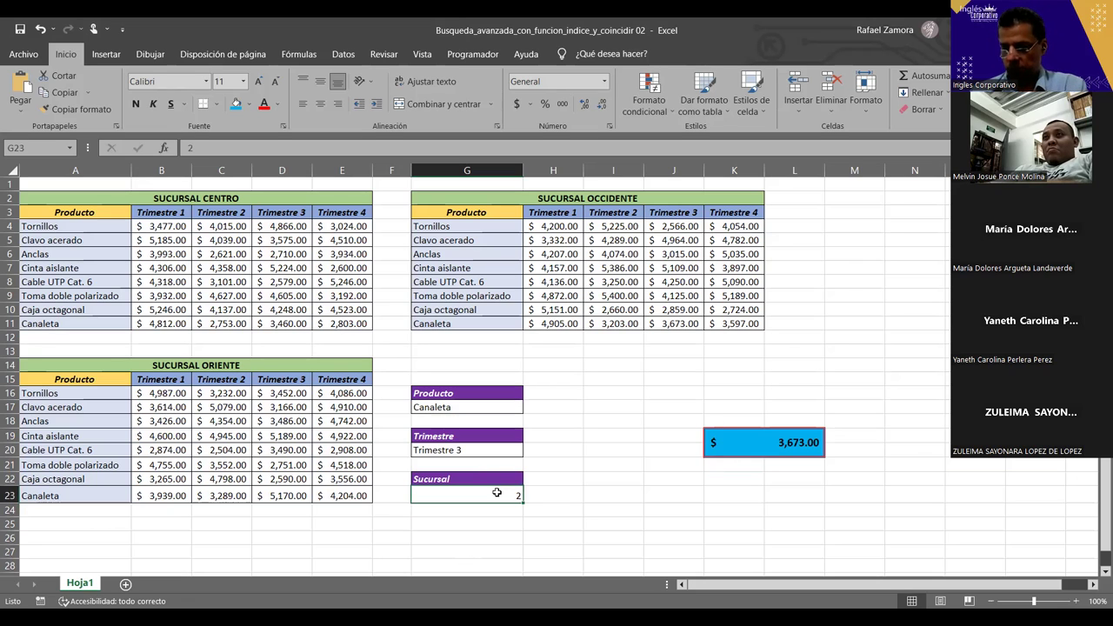
{"action": "type", "text": "3"}
{"action": "key", "text": "Return"}
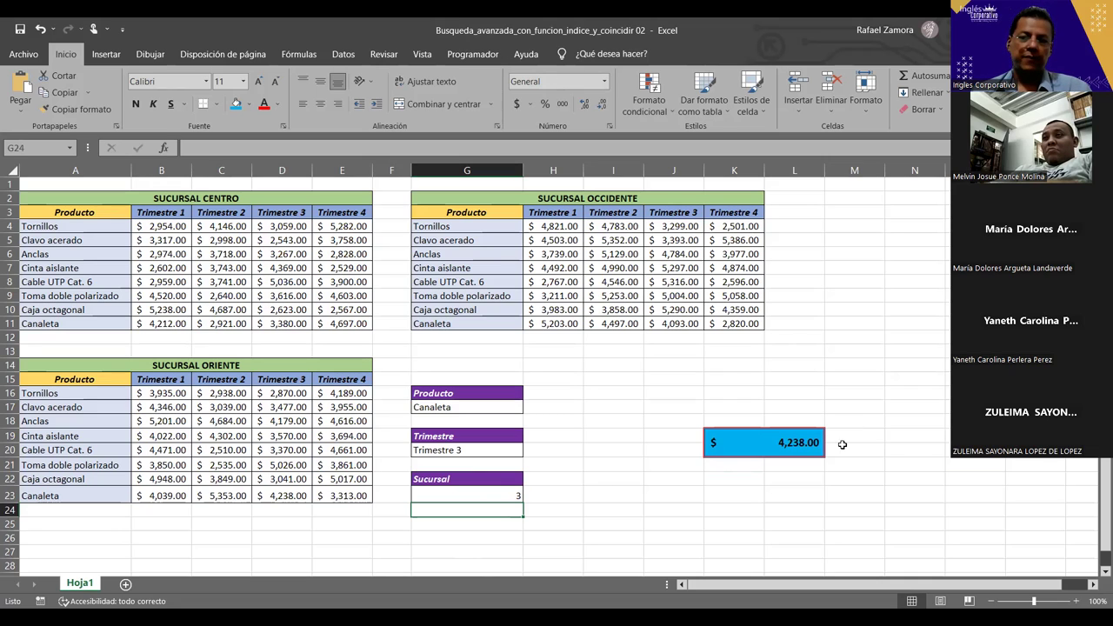
{"action": "left_click", "coordinate": [285, 495]}
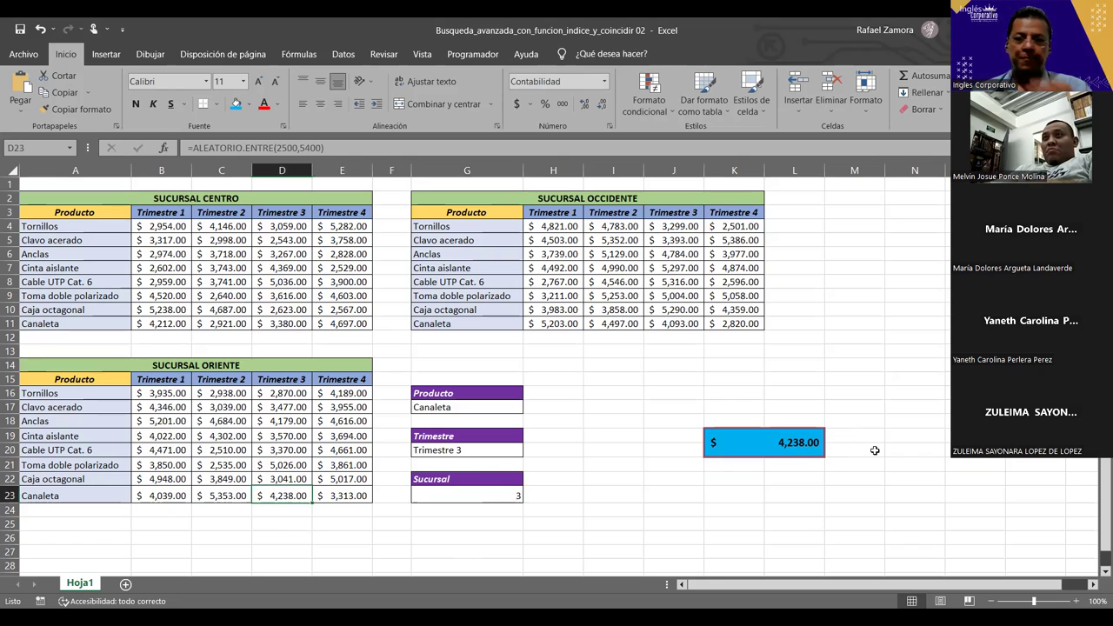
{"action": "left_click", "coordinate": [794, 500]}
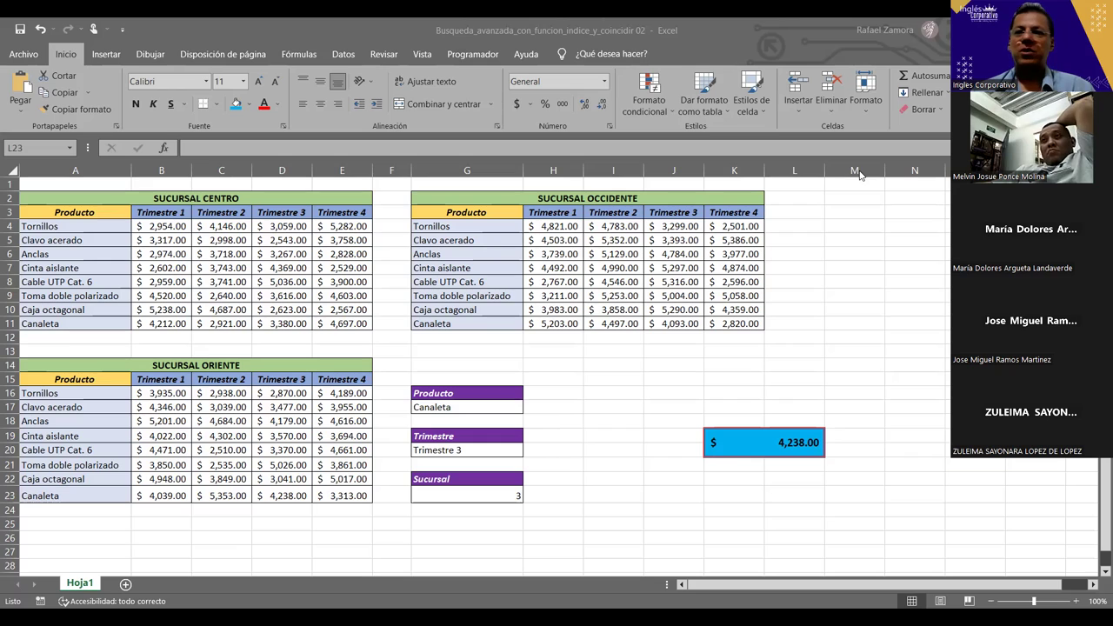
{"action": "left_click", "coordinate": [633, 548]}
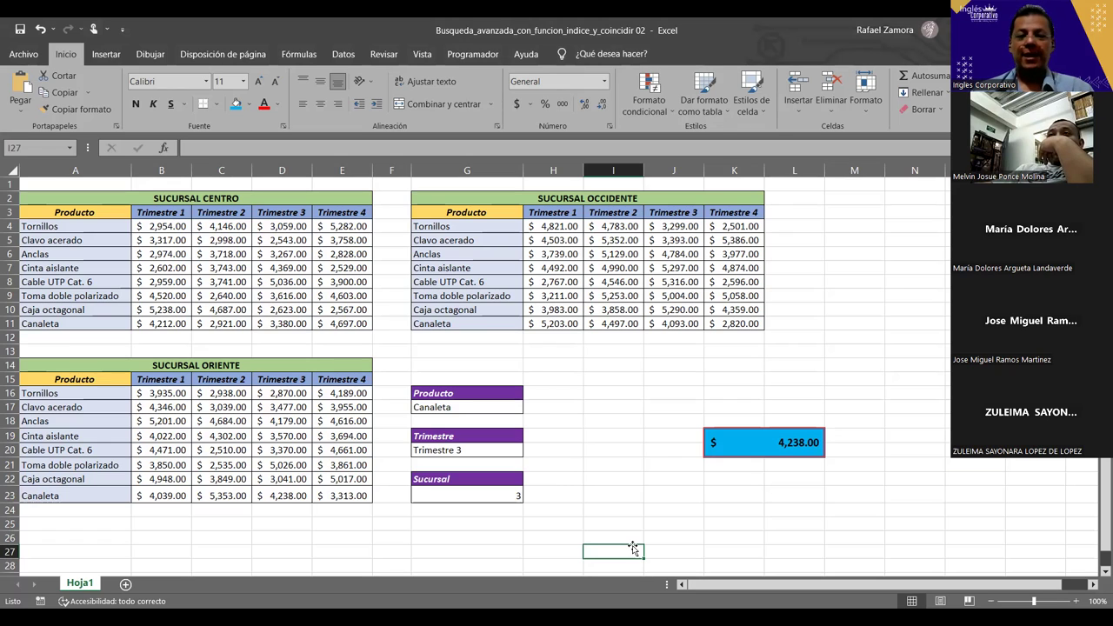
{"action": "left_click", "coordinate": [491, 497]}
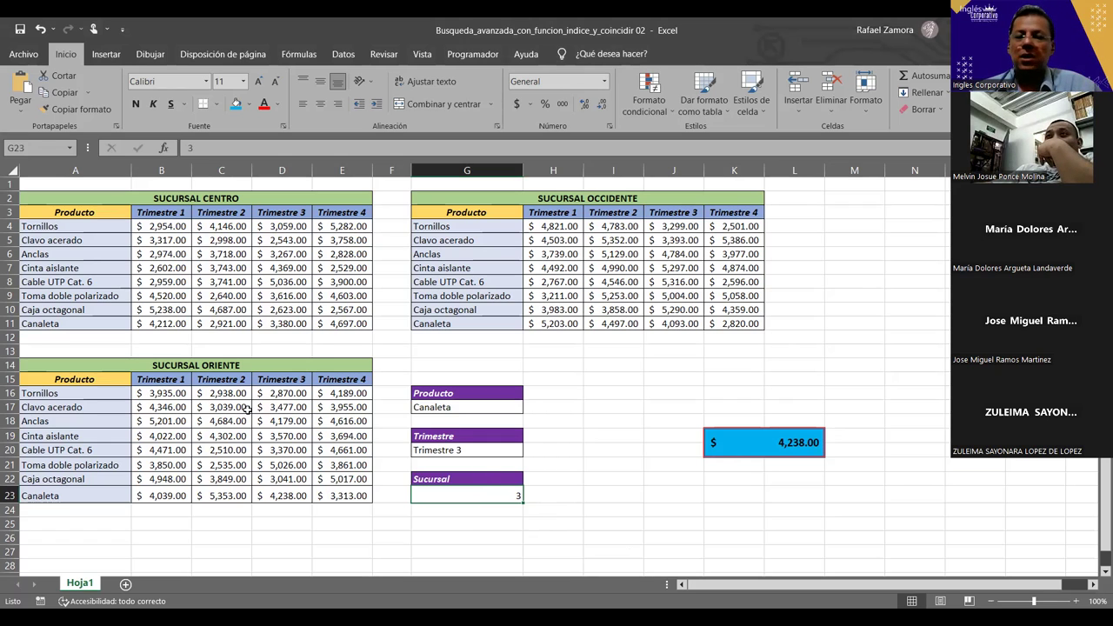
{"action": "left_click", "coordinate": [486, 477]}
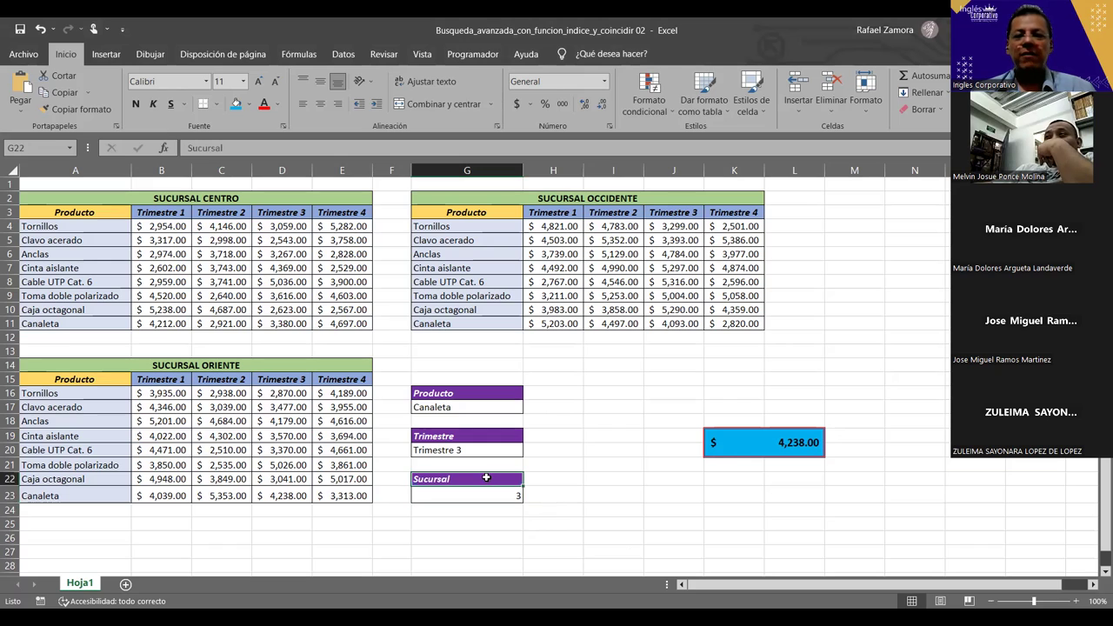
{"action": "left_click", "coordinate": [456, 495]}
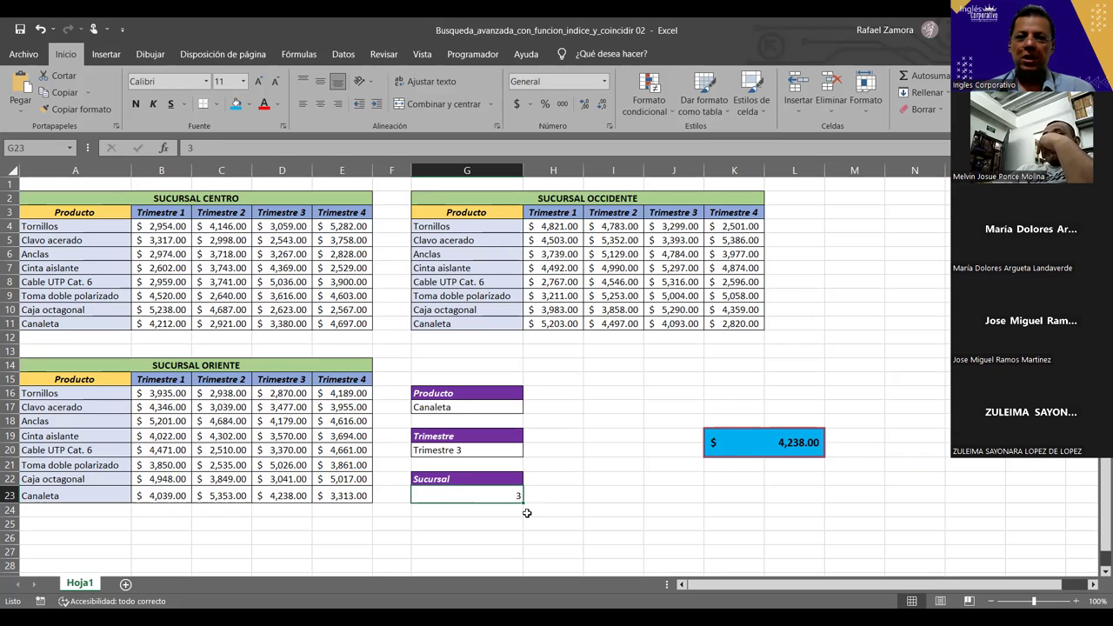
- Add List data validation to G23 with source Centro,Occidente,Oriente
{"action": "left_click", "coordinate": [349, 54]}
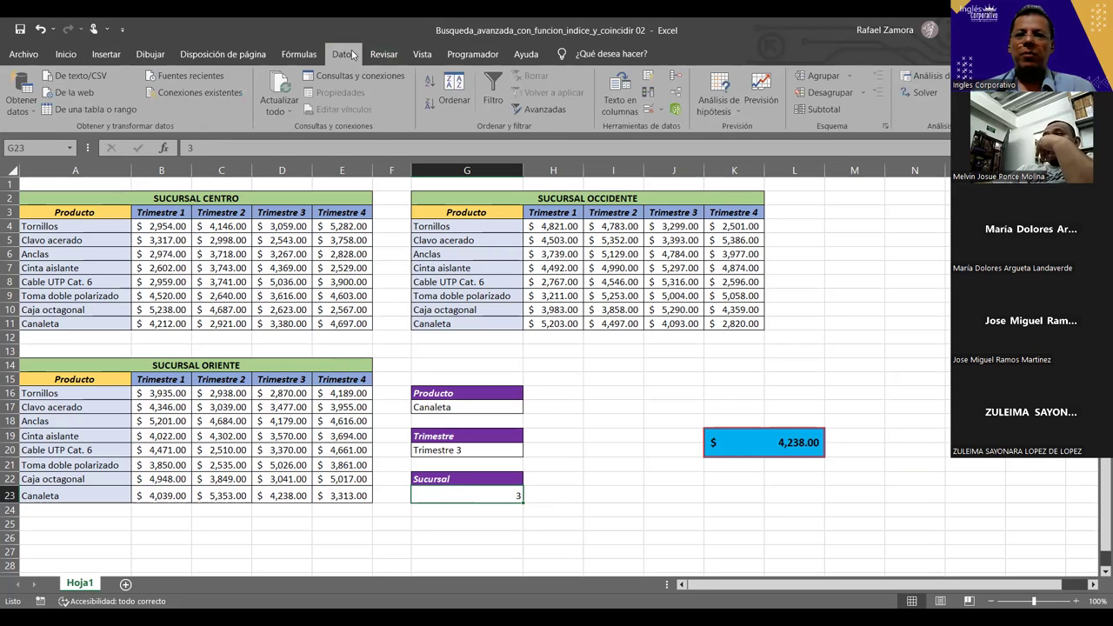
{"action": "left_click", "coordinate": [648, 110]}
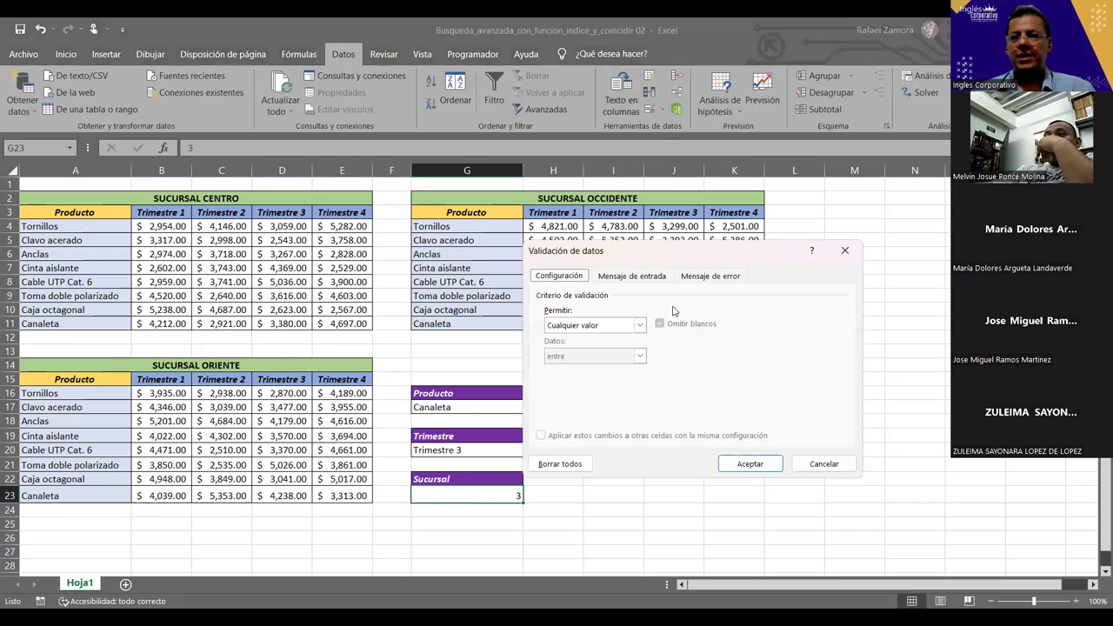
{"action": "left_click", "coordinate": [630, 325]}
{"action": "left_click", "coordinate": [556, 368]}
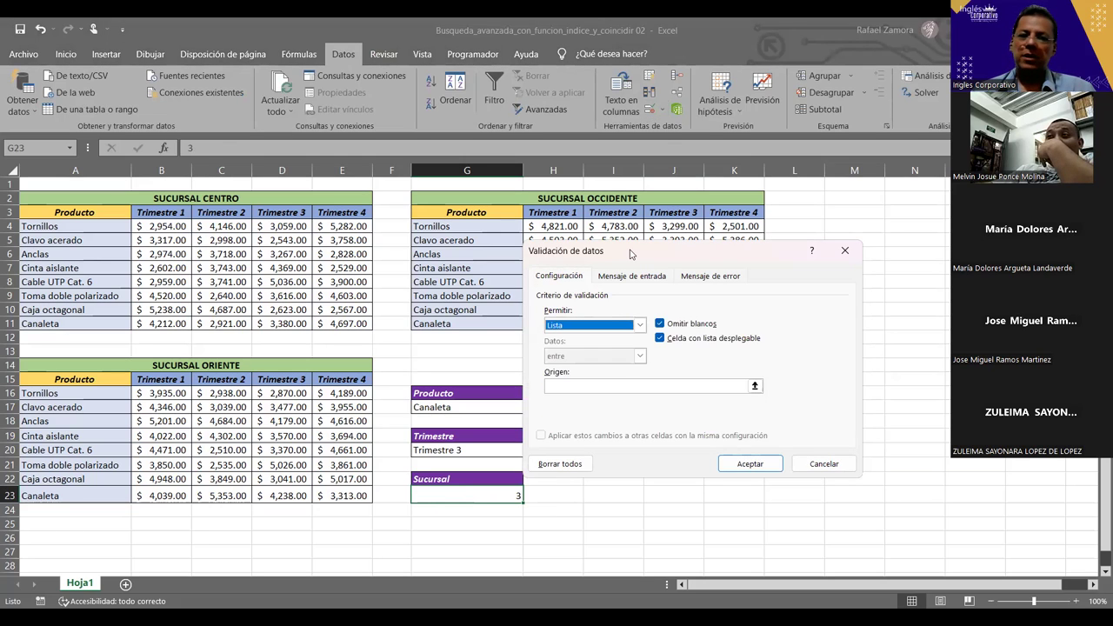
{"action": "left_click_drag", "start_coordinate": [631, 254], "coordinate": [664, 67]}
{"action": "left_click", "coordinate": [652, 200]}
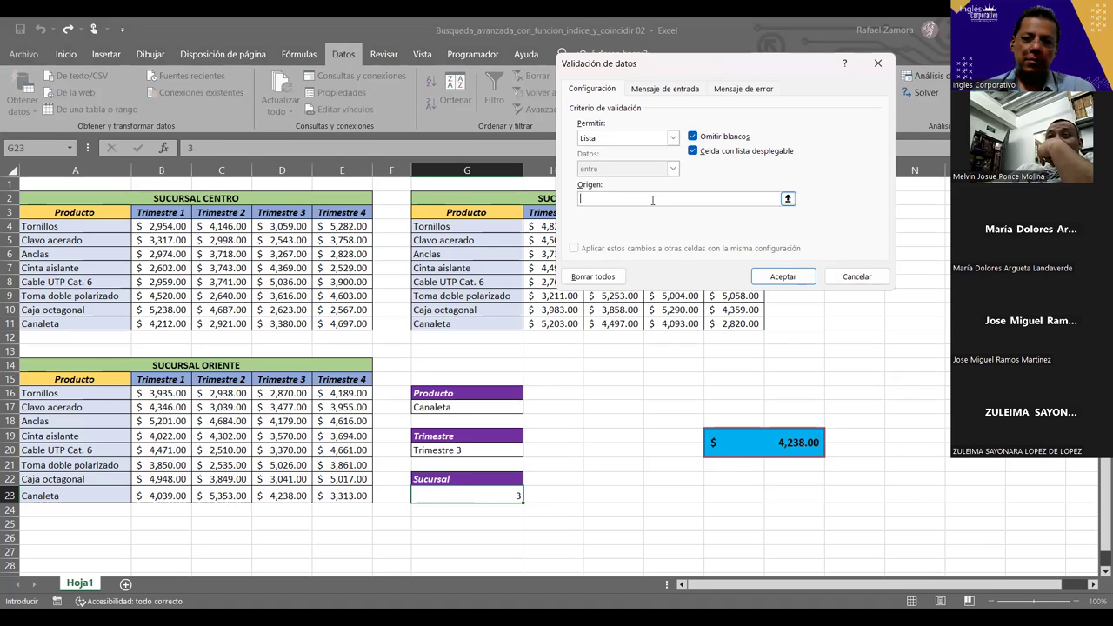
{"action": "type", "text": "Centro"}
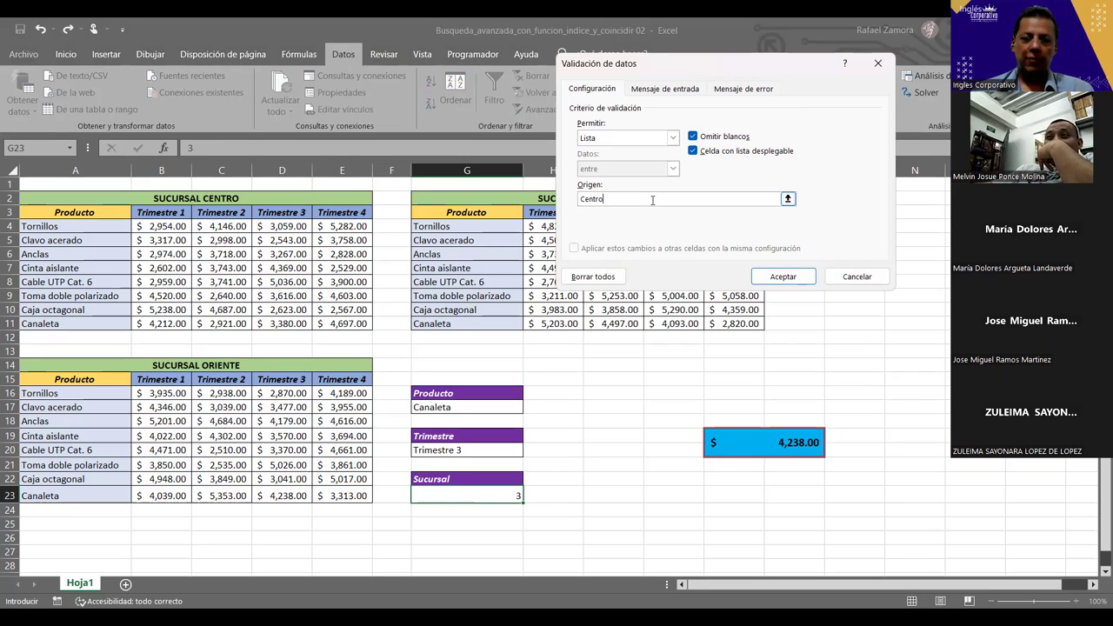
{"action": "type", "text": ","}
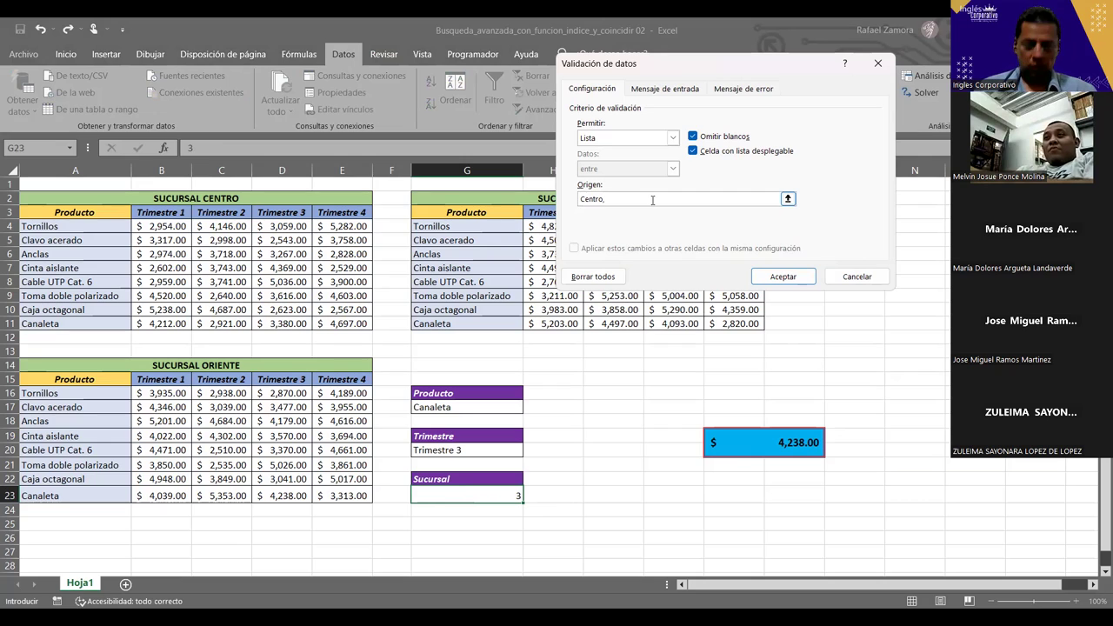
{"action": "type", "text": "Occidente,"}
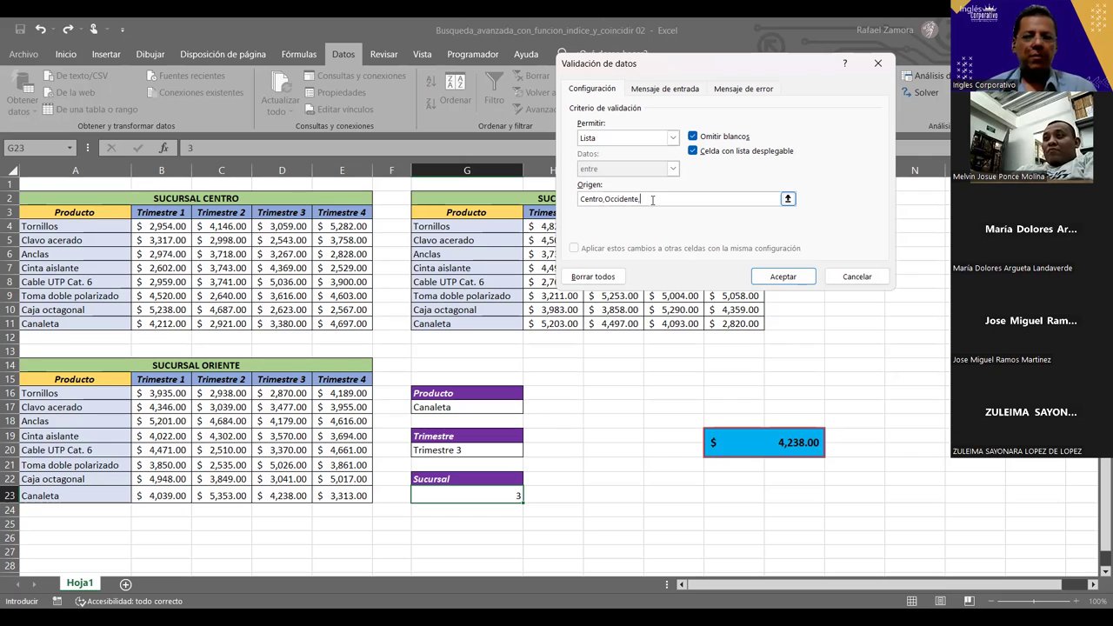
{"action": "type", "text": "Oriente"}
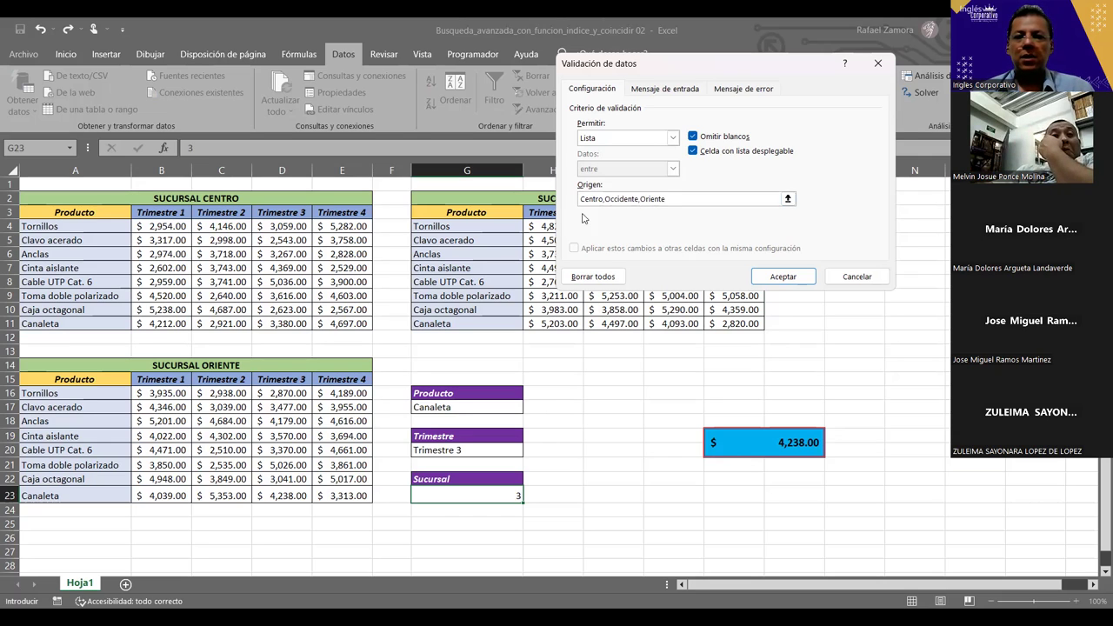
{"action": "left_click", "coordinate": [782, 277]}
- Pick Occidente, then Centro, from G23's branch dropdown and move off the cell
{"action": "left_click", "coordinate": [529, 496]}
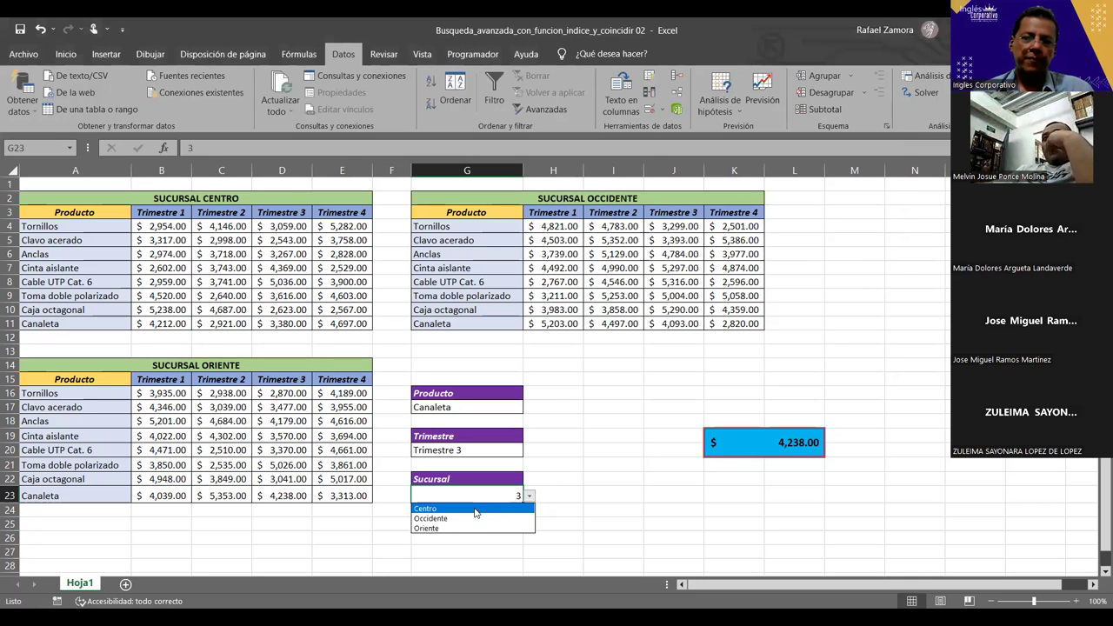
{"action": "left_click", "coordinate": [465, 519]}
{"action": "left_click", "coordinate": [529, 496]}
{"action": "left_click", "coordinate": [522, 500]}
{"action": "left_click", "coordinate": [529, 496]}
{"action": "left_click", "coordinate": [469, 508]}
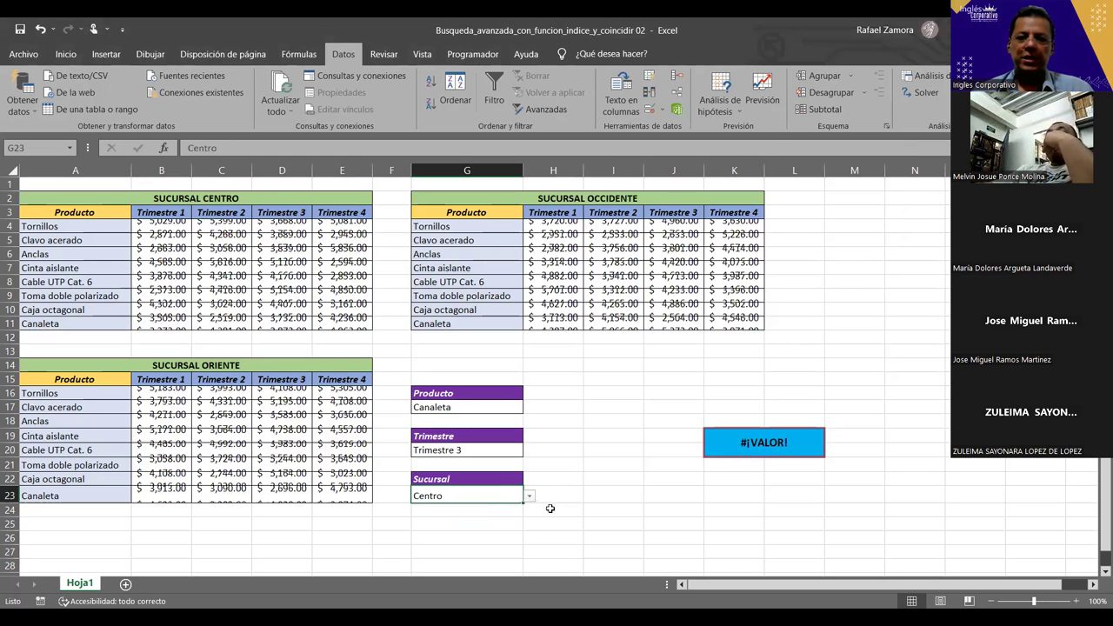
{"action": "key", "text": "Up"}
{"action": "key", "text": "Right"}
{"action": "key", "text": "Right"}
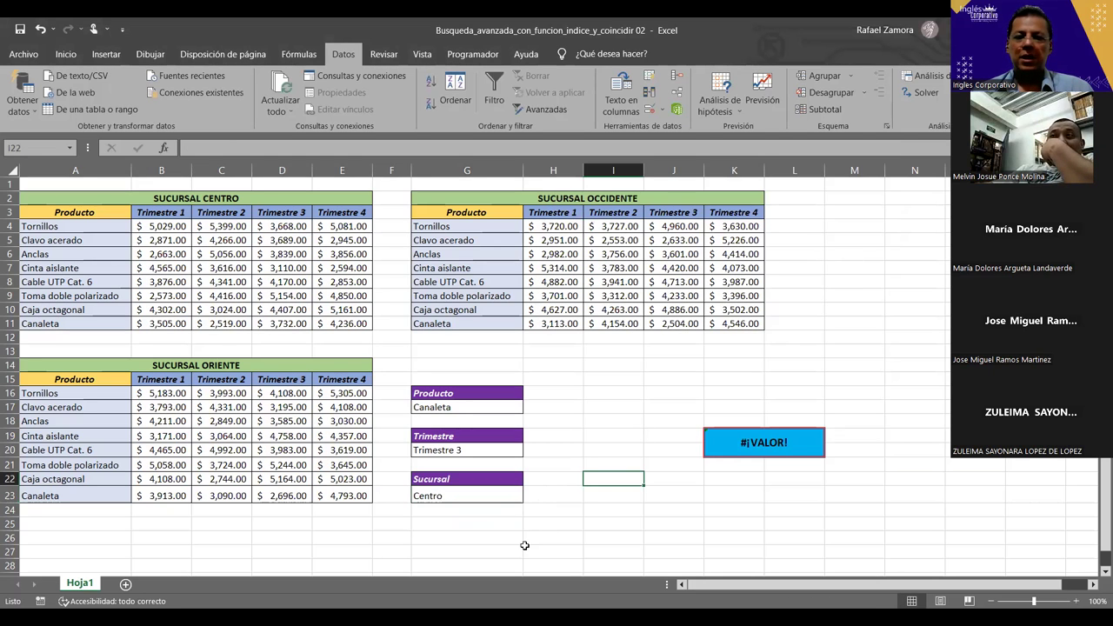
- Wrap the K19 INDICE formula in SI.ERROR with "" as the fallback value
{"action": "double_click", "coordinate": [789, 444]}
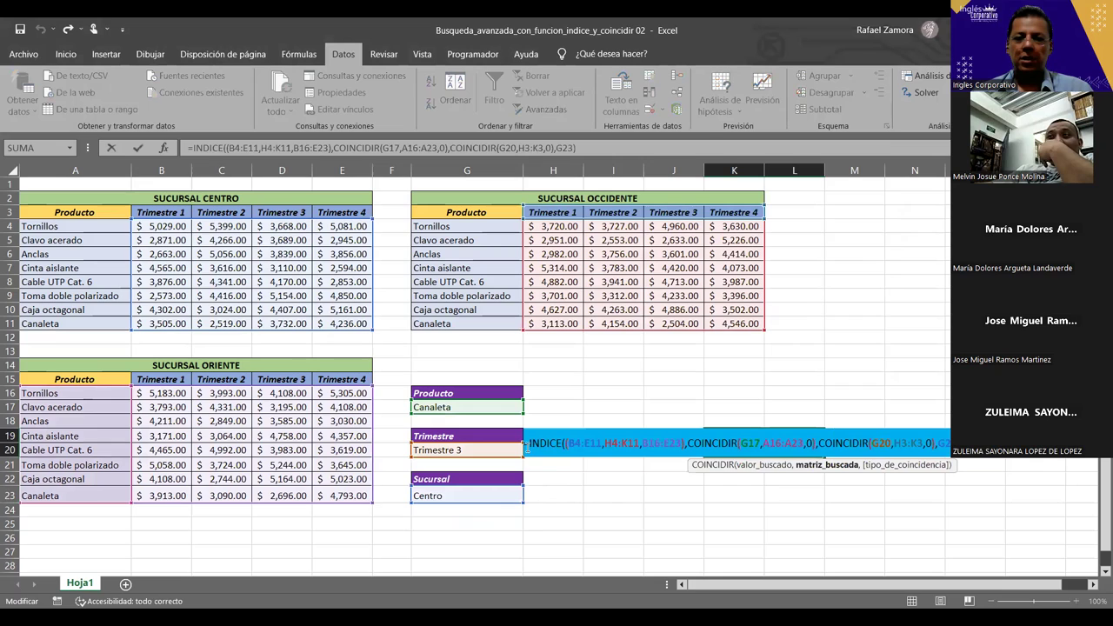
{"action": "left_click", "coordinate": [528, 443]}
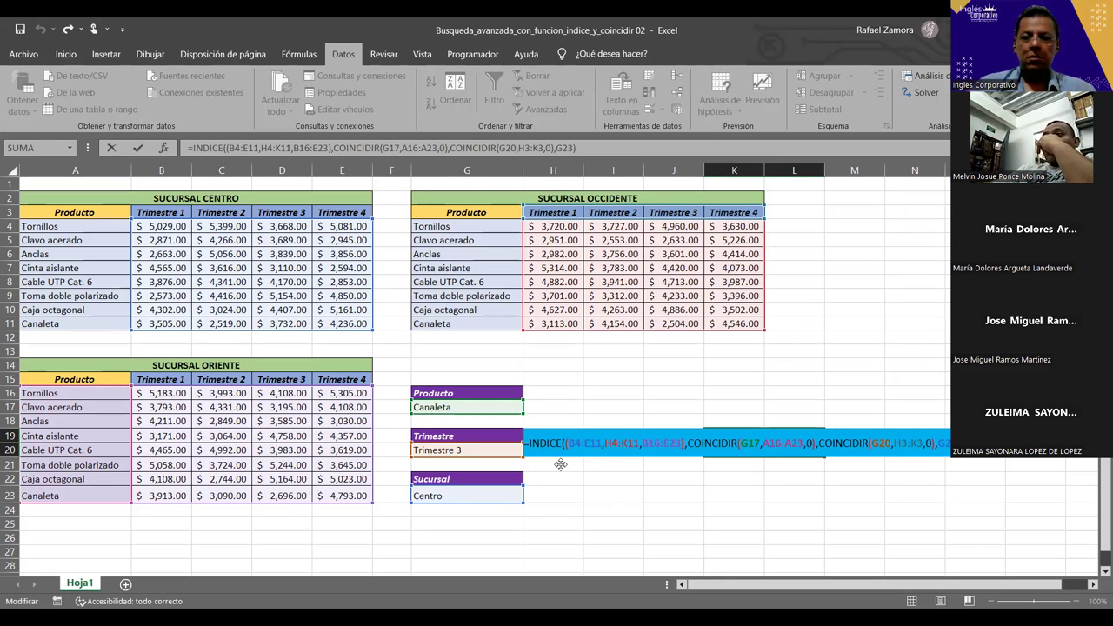
{"action": "type", "text": "SI.ERROR("}
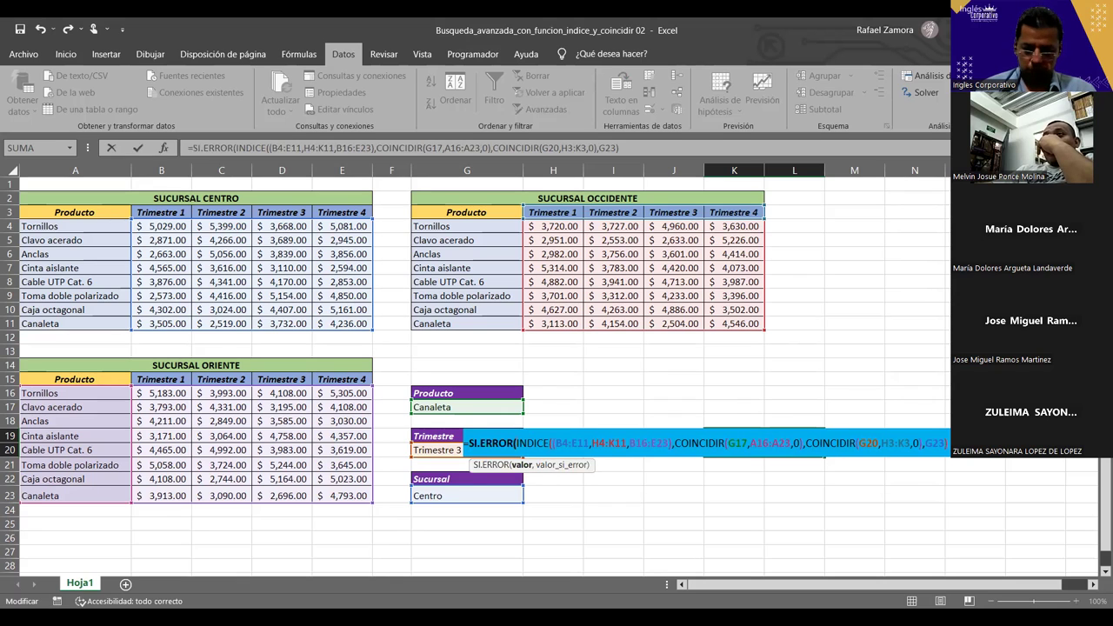
{"action": "type", "text": ","}
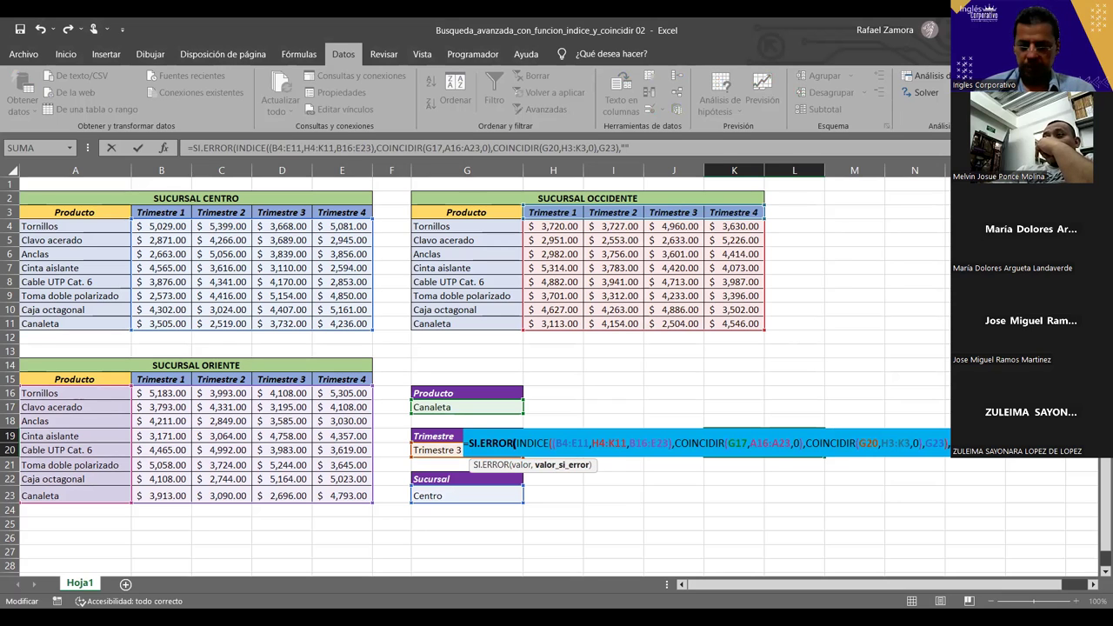
{"action": "key", "text": "Return"}
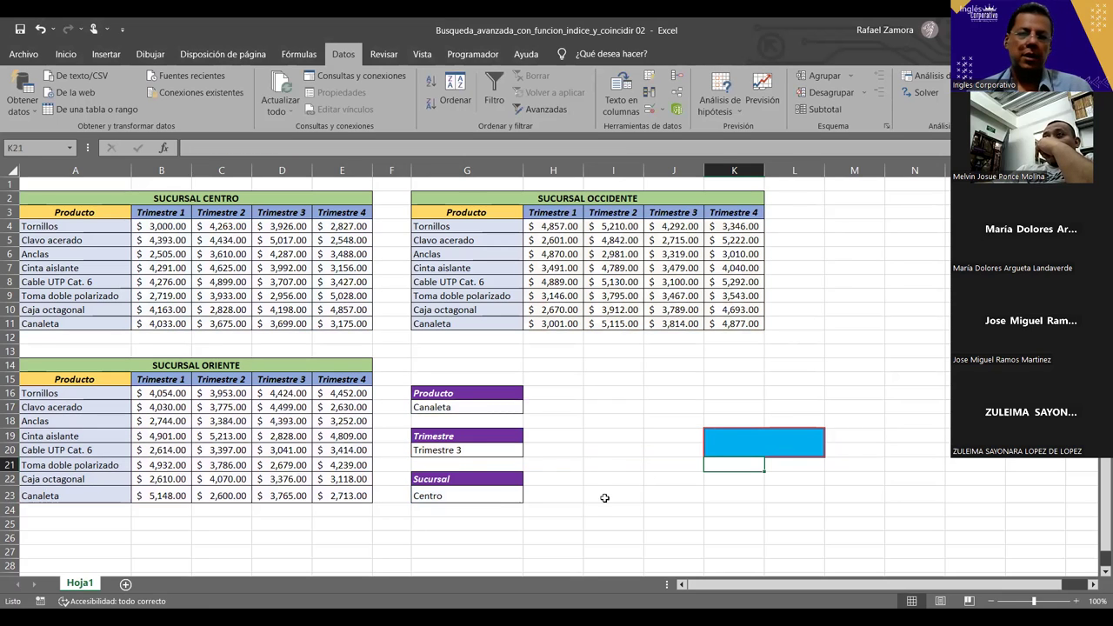
- Set Sucursal to Occidente, Producto to Clavo acerado and Trimestre to Trimestre 2, then select G25
{"action": "left_click", "coordinate": [495, 498]}
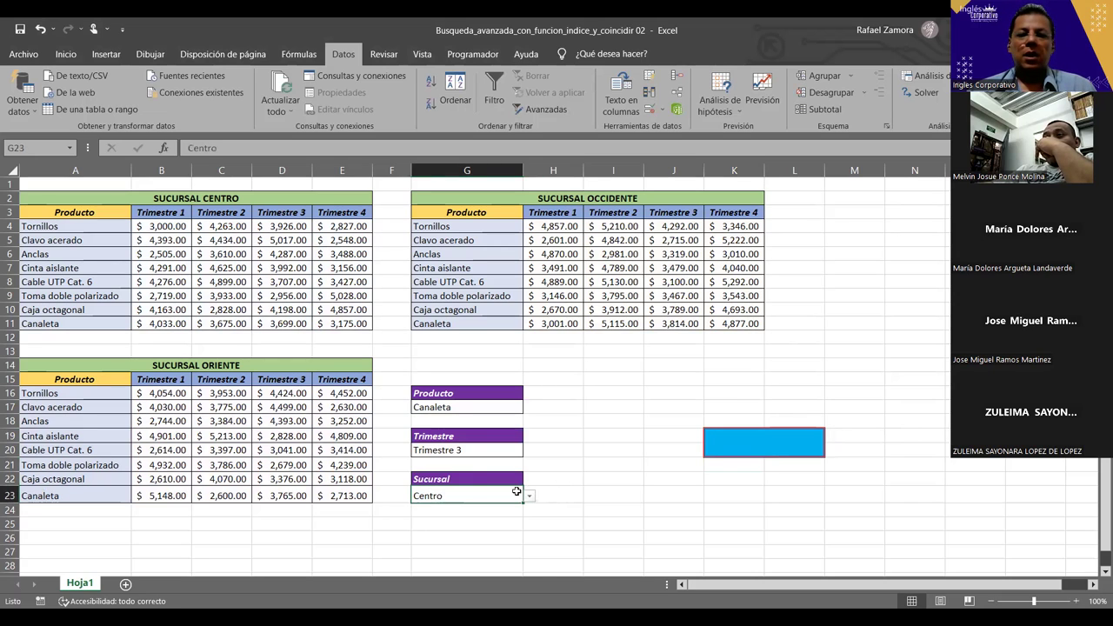
{"action": "left_click", "coordinate": [528, 495]}
{"action": "left_click", "coordinate": [521, 513]}
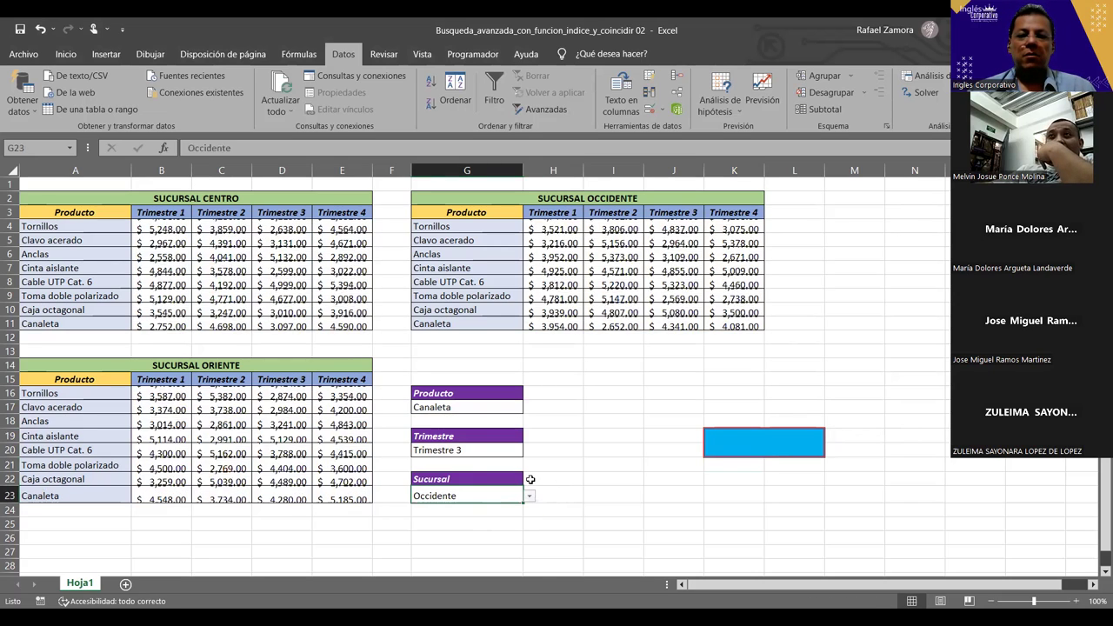
{"action": "left_click", "coordinate": [536, 495]}
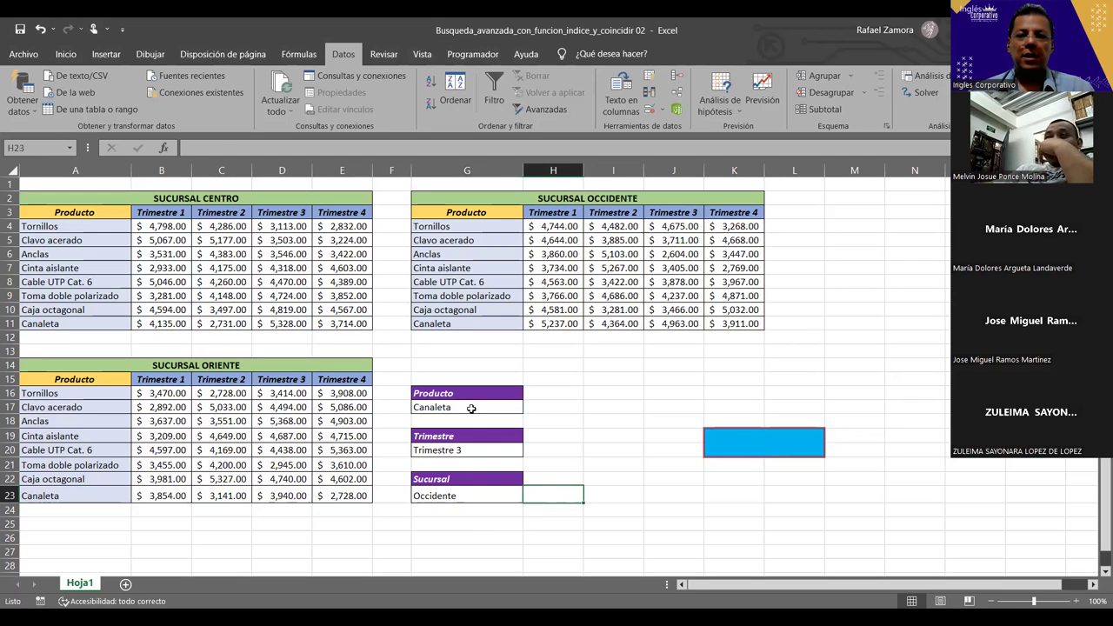
{"action": "left_click", "coordinate": [470, 408]}
{"action": "left_click", "coordinate": [528, 407]}
{"action": "left_click", "coordinate": [474, 432]}
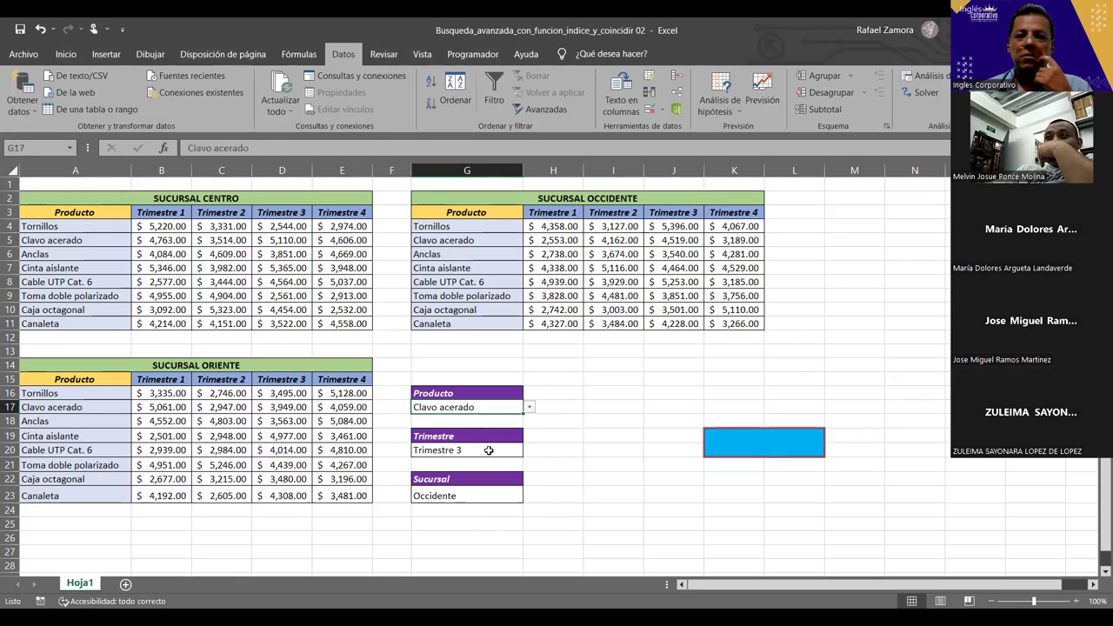
{"action": "left_click", "coordinate": [489, 450]}
{"action": "left_click", "coordinate": [528, 450]}
{"action": "left_click", "coordinate": [491, 475]}
{"action": "left_click", "coordinate": [470, 494]}
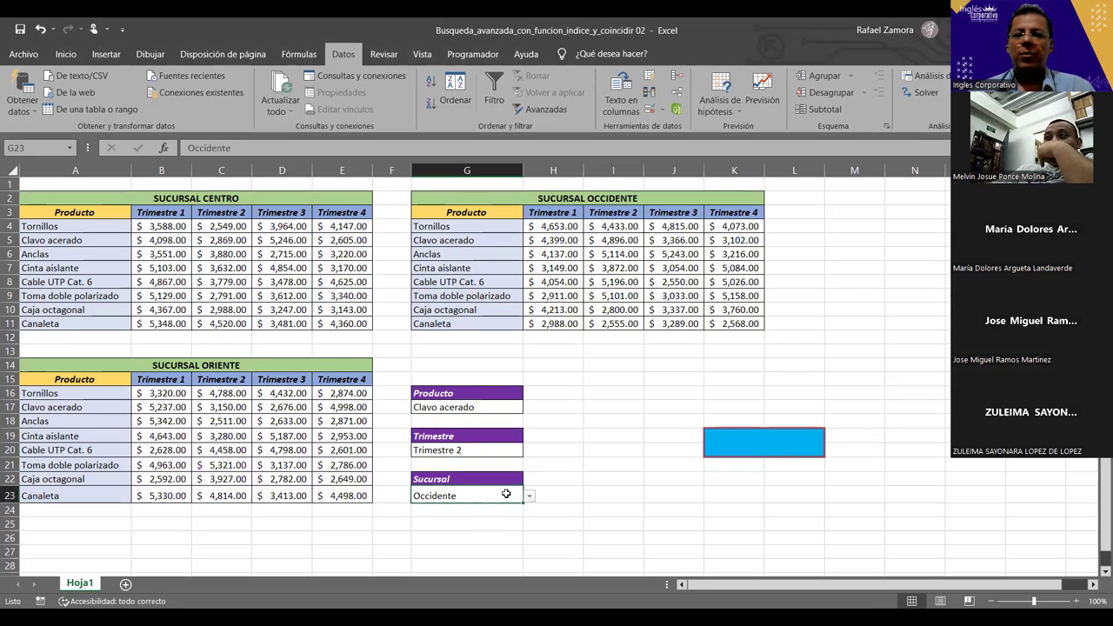
{"action": "left_click", "coordinate": [503, 520]}
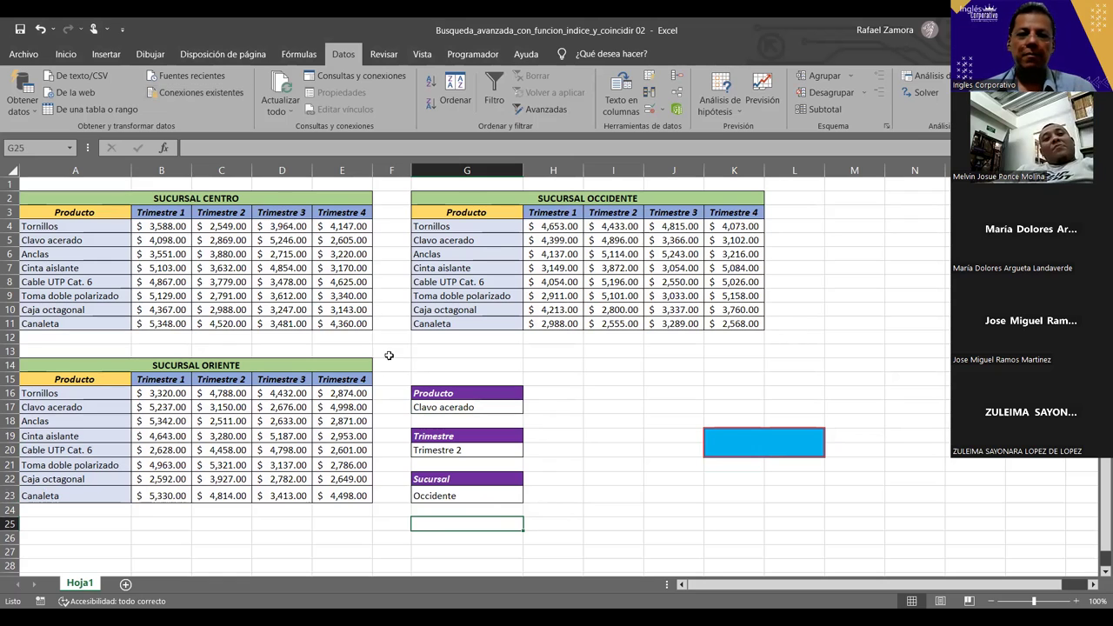
- In G25, type the formula start =SI(G23="Centro",1,SI( to begin a nested IF
{"action": "left_click", "coordinate": [62, 61]}
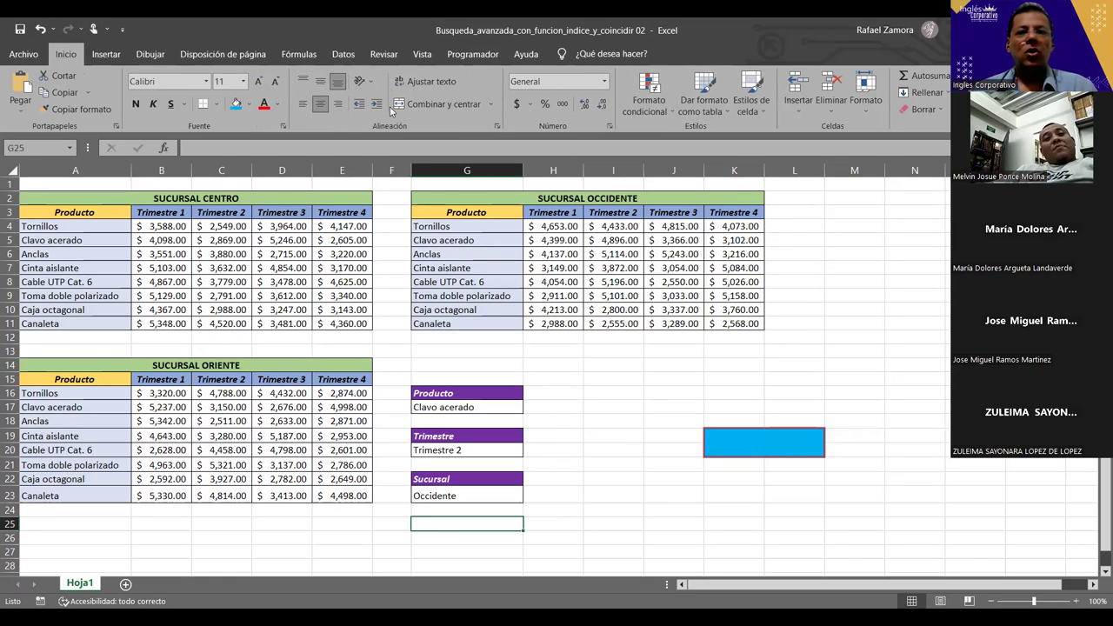
{"action": "type", "text": "="}
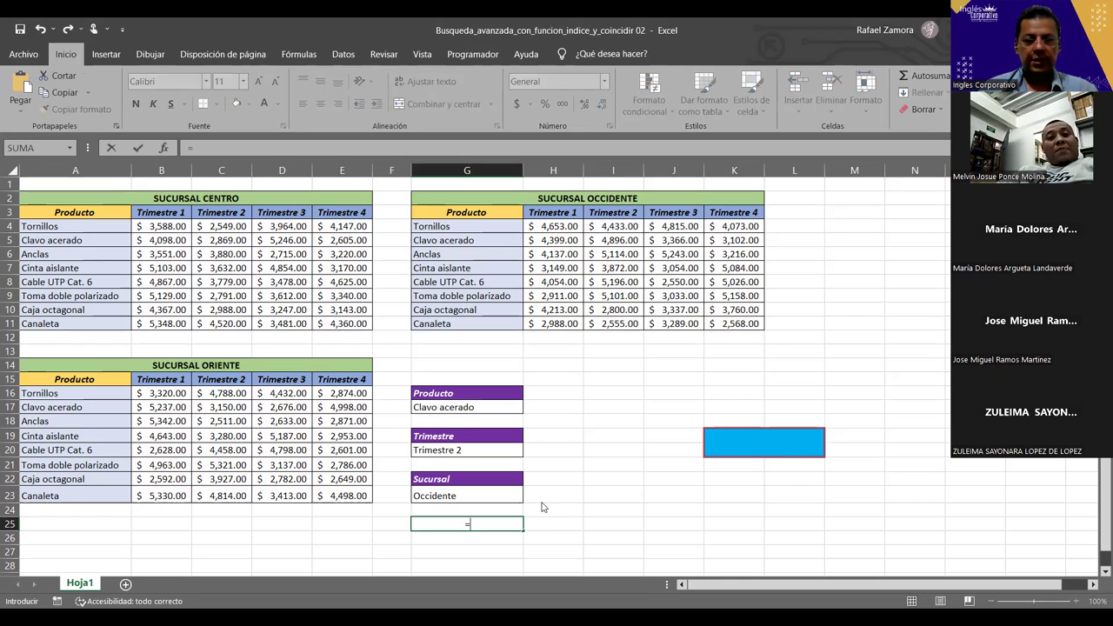
{"action": "type", "text": "SI("}
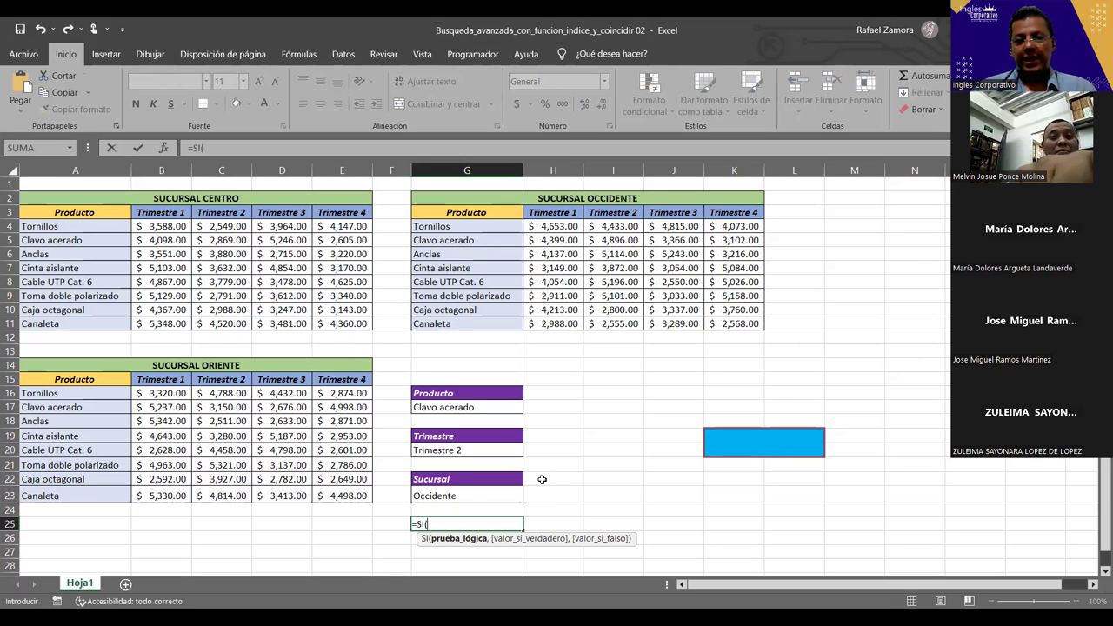
{"action": "left_click", "coordinate": [461, 496]}
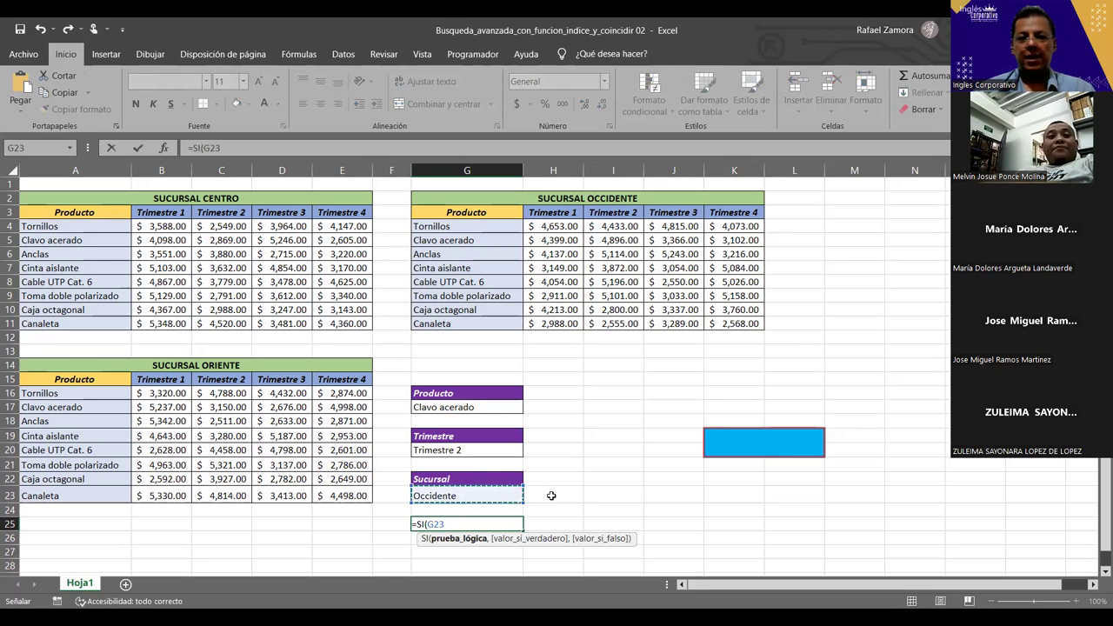
{"action": "type", "text": "="}
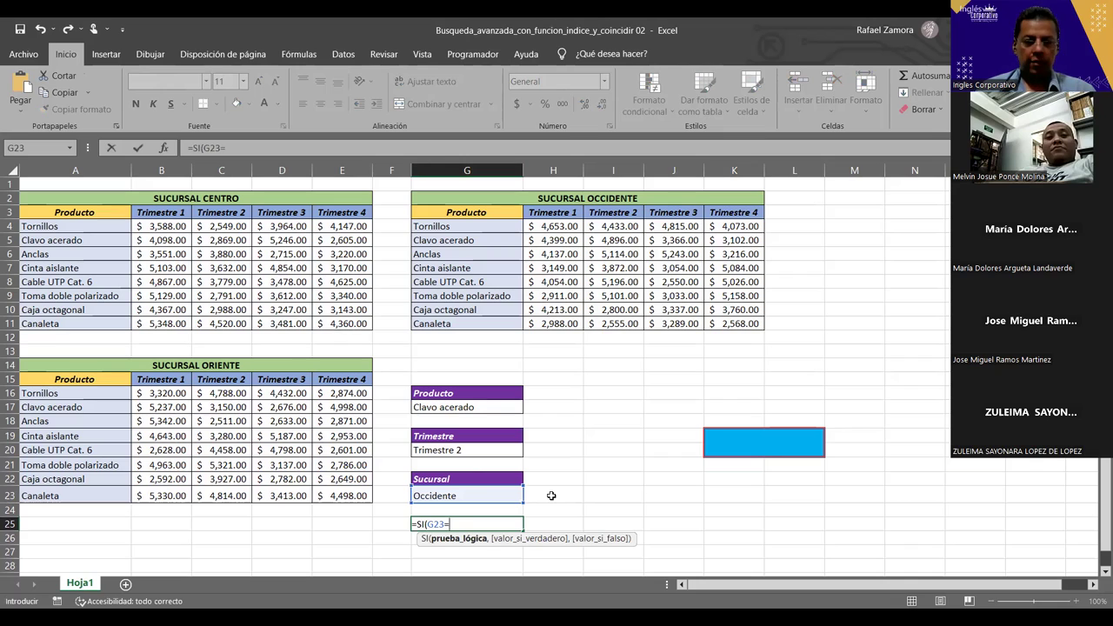
{"action": "type", "text": "\"Centro"}
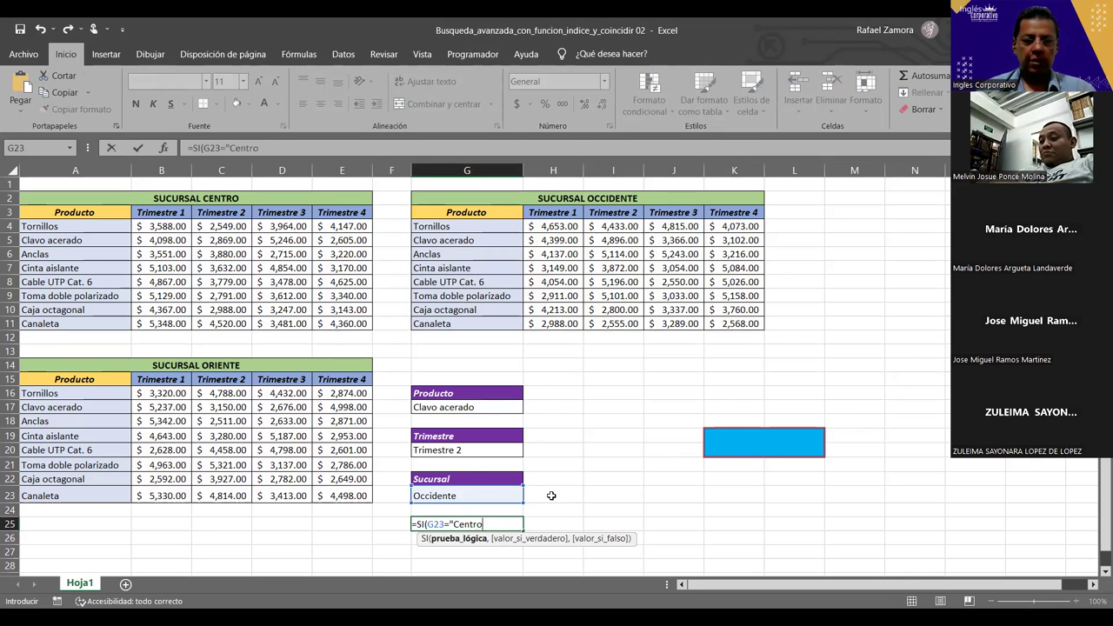
{"action": "type", "text": "\""}
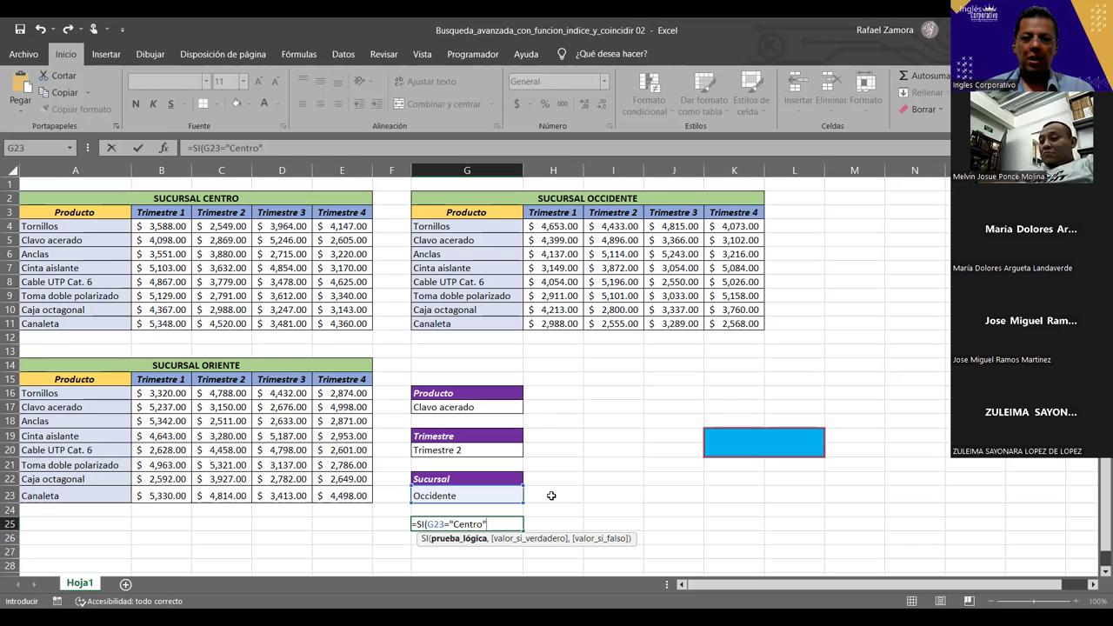
{"action": "type", "text": ","}
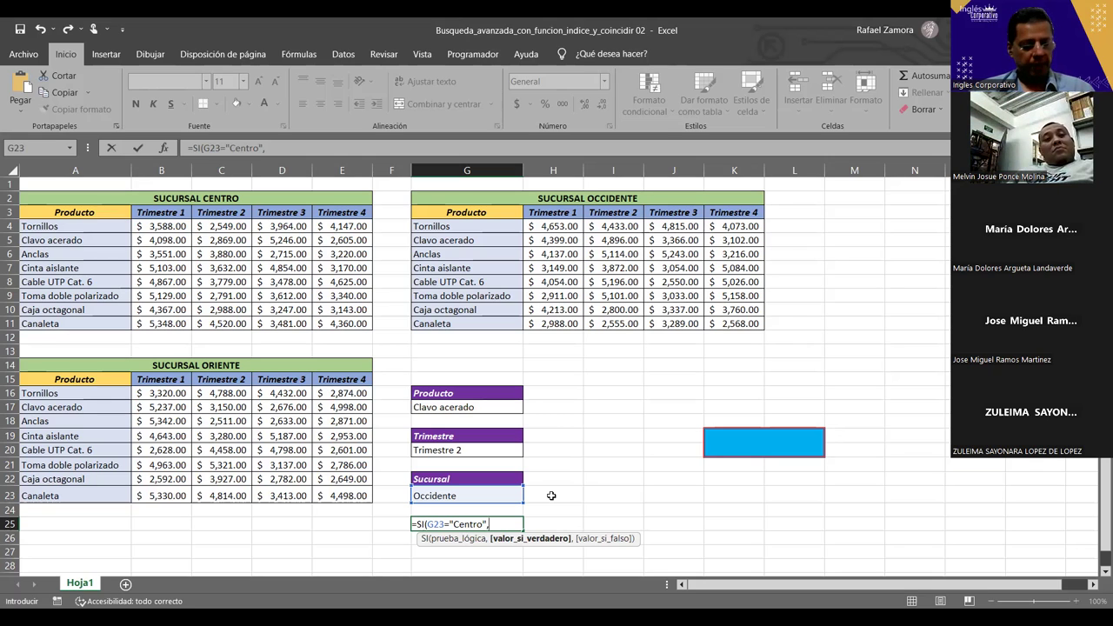
{"action": "type", "text": "1"}
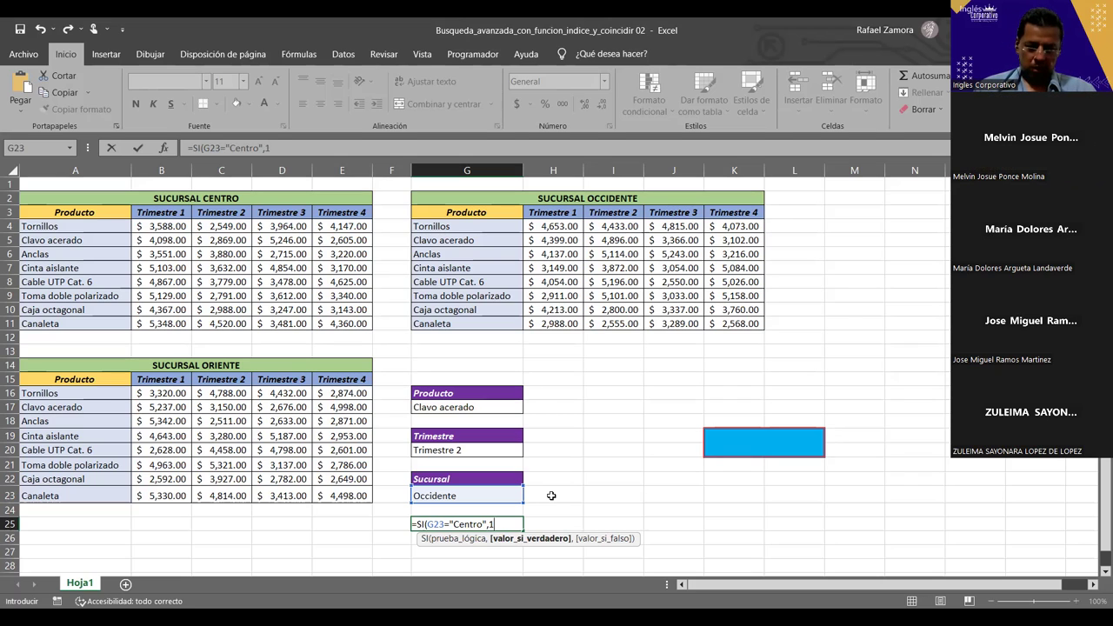
{"action": "type", "text": ","}
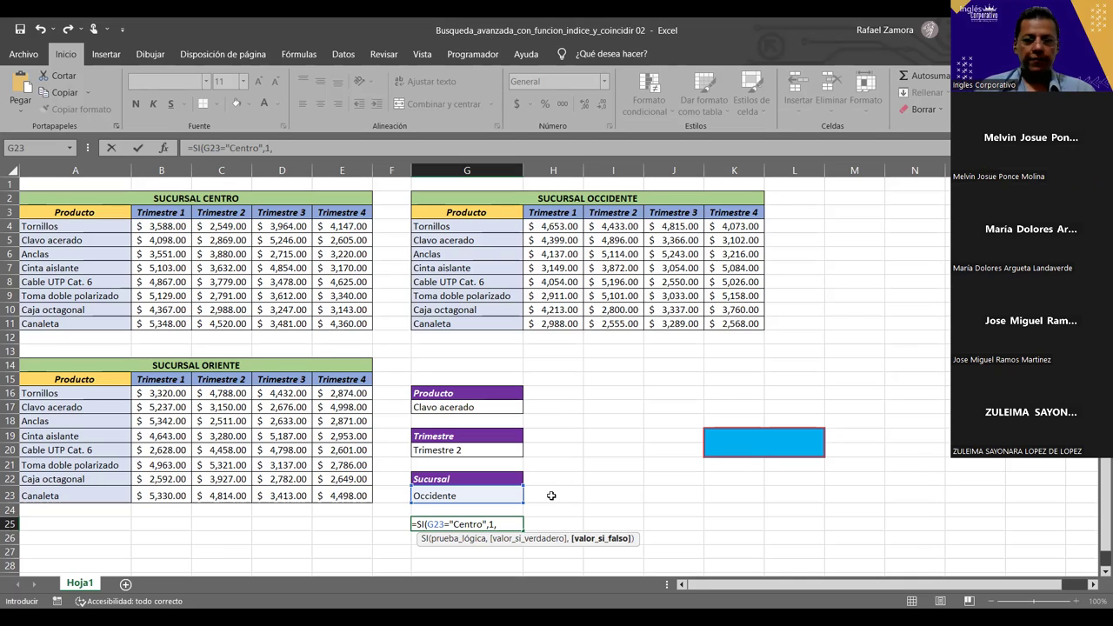
{"action": "type", "text": "SI("}
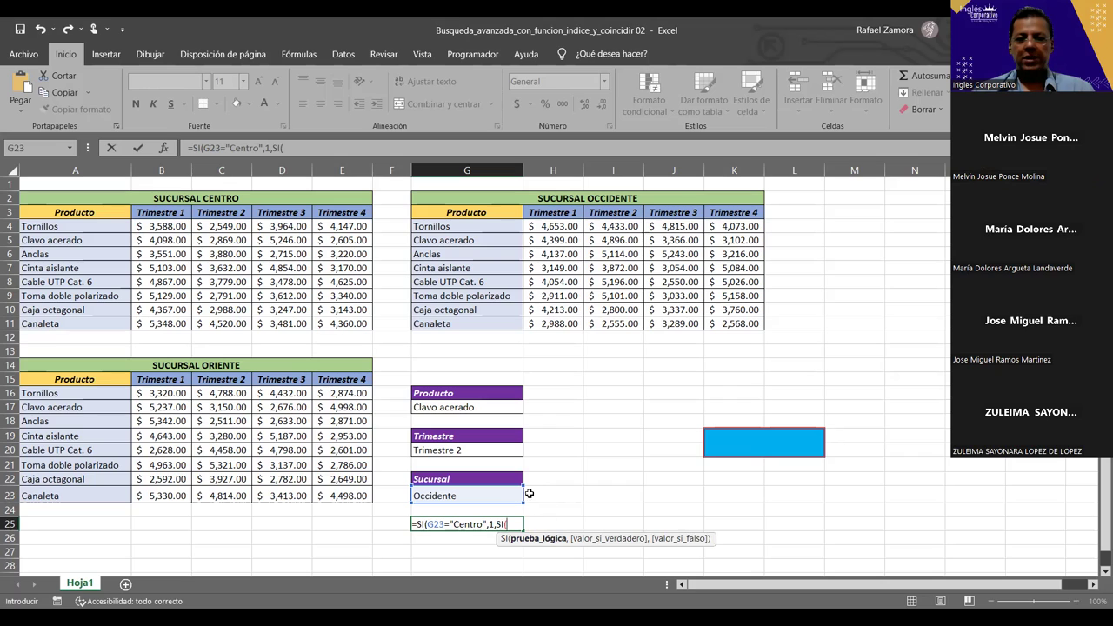
- Extend the G25 formula with a nested test G23="Occidente" that returns 2
{"action": "left_click", "coordinate": [494, 495]}
{"action": "type", "text": "=\"Occidente\""}
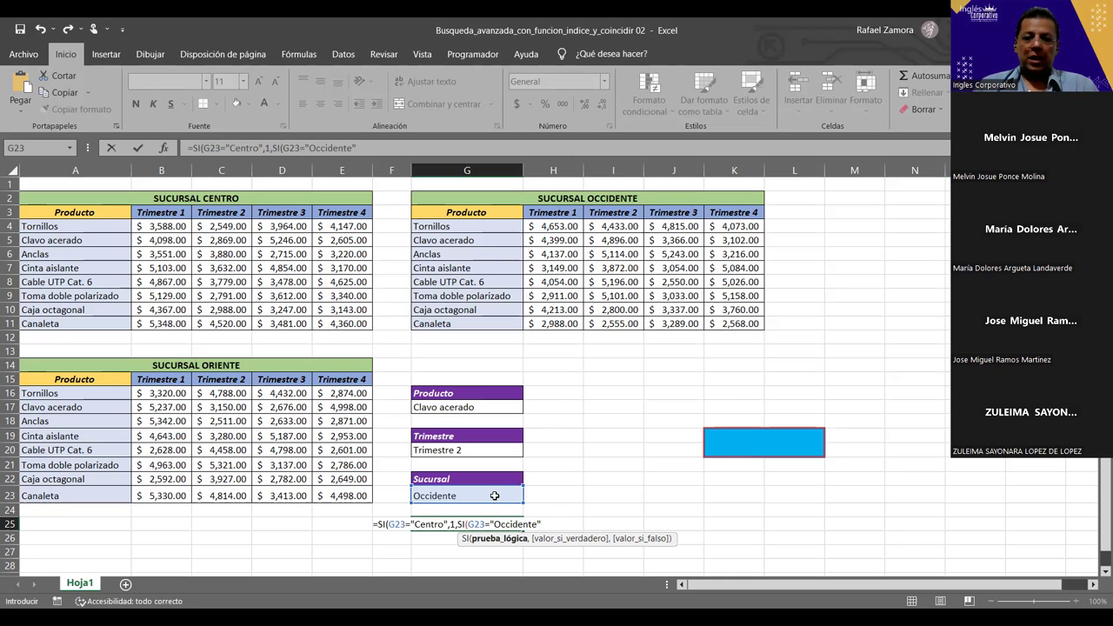
{"action": "type", "text": ","}
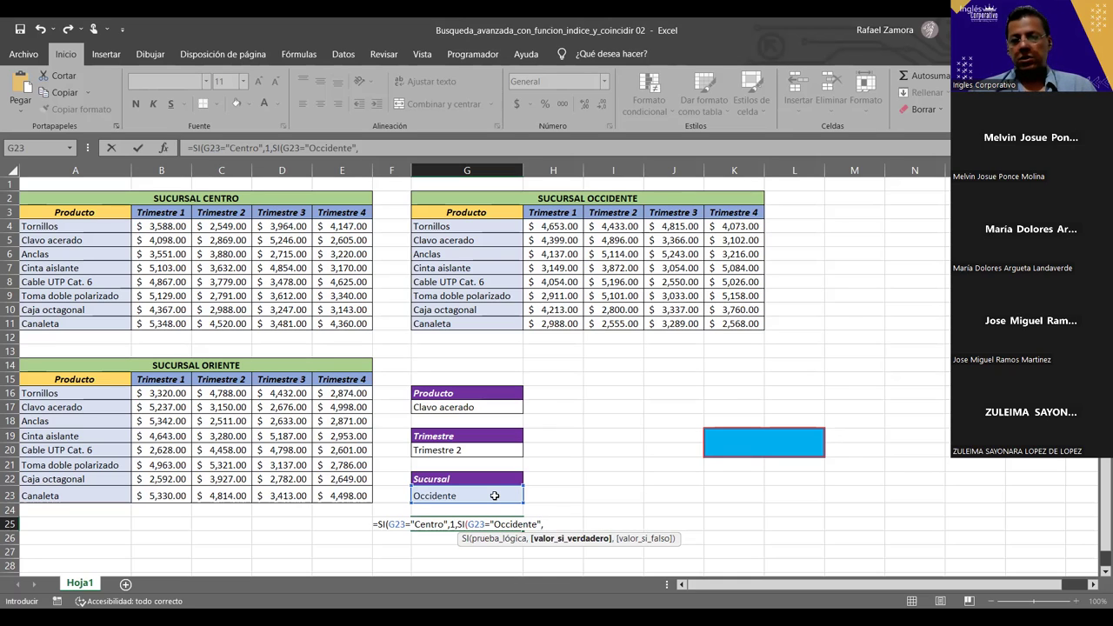
{"action": "type", "text": "2"}
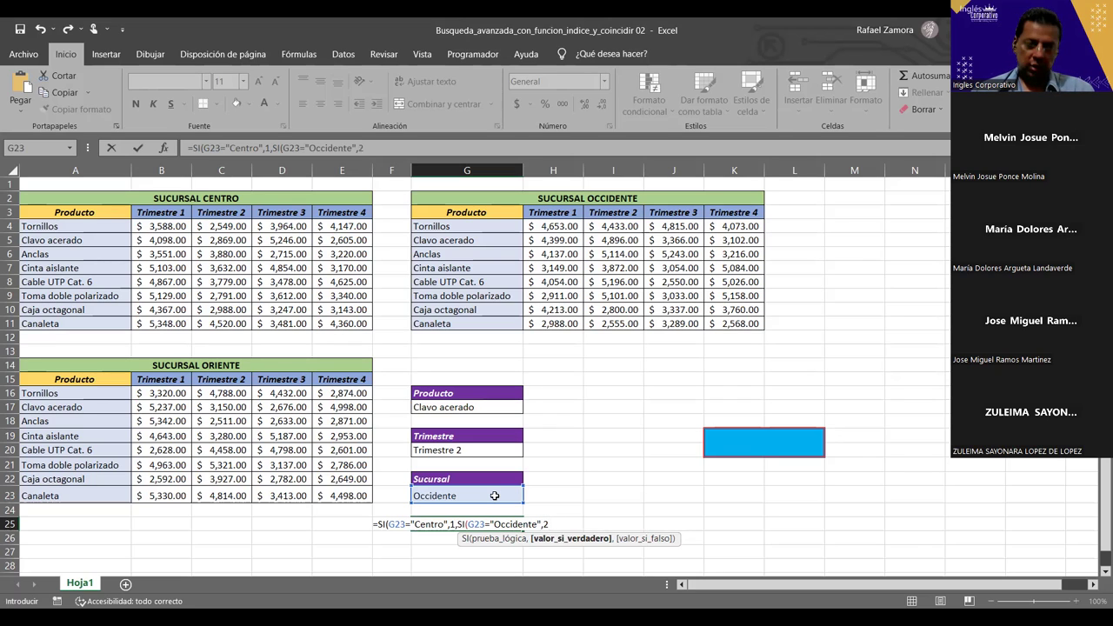
{"action": "type", "text": ","}
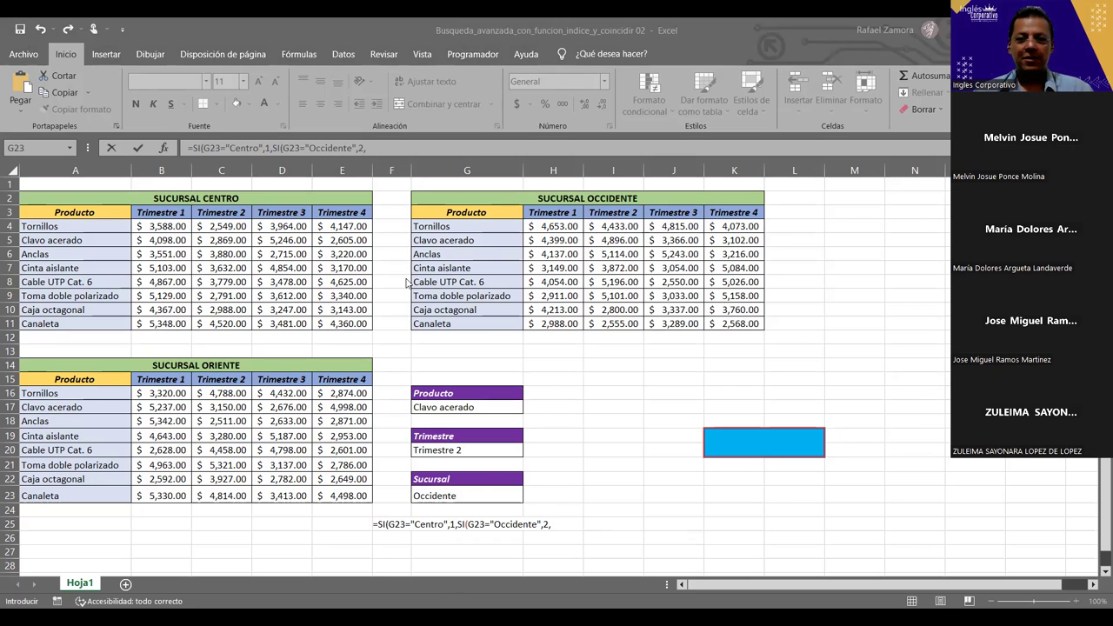
{"action": "left_click", "coordinate": [561, 525]}
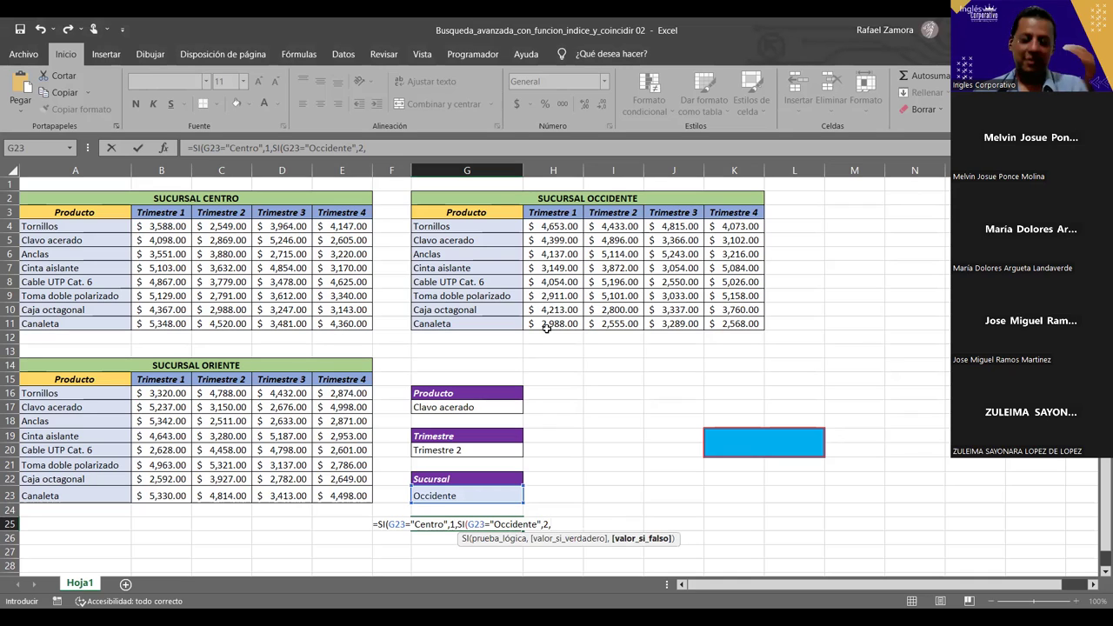
{"action": "key", "text": "F2"}
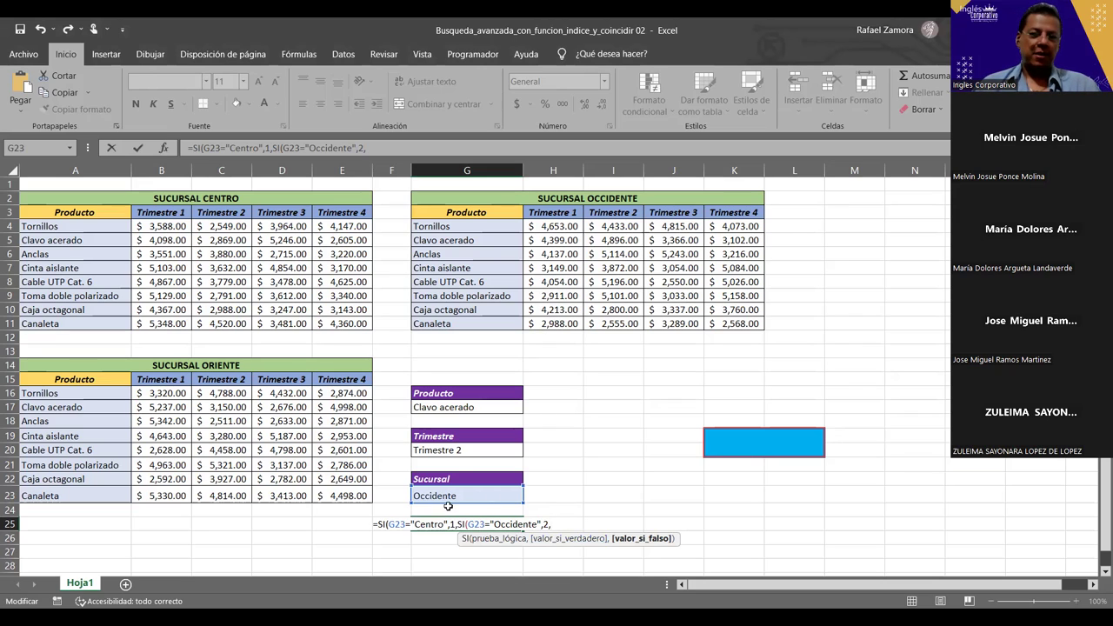
- Remove the stray space and close the nested SI with 3)) so other branches return 3
{"action": "left_click_drag", "start_coordinate": [417, 524], "coordinate": [438, 529]}
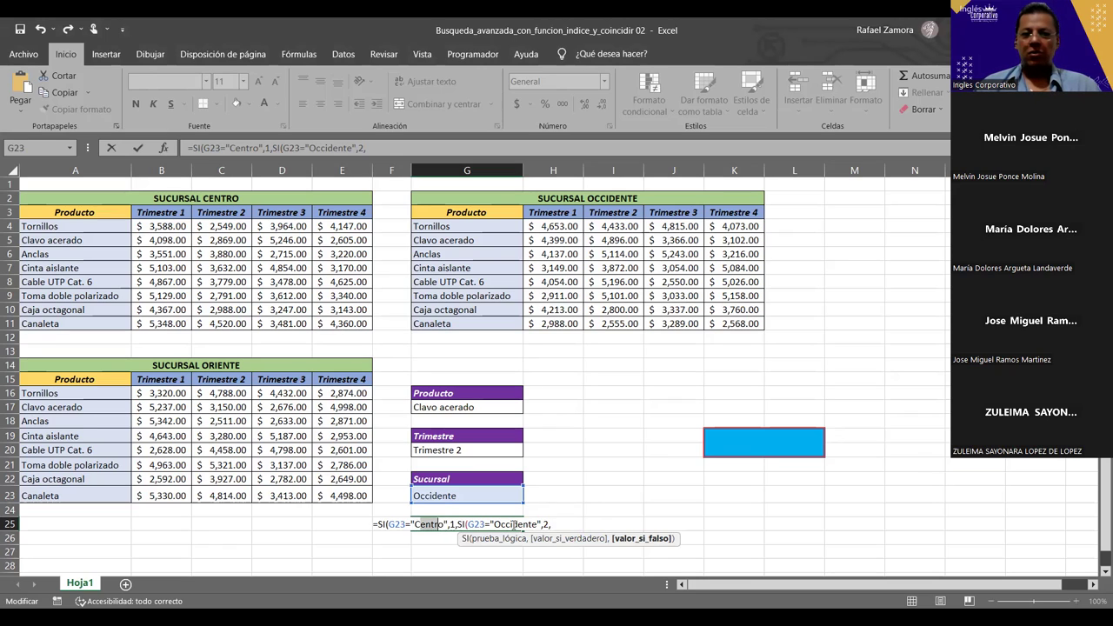
{"action": "left_click", "coordinate": [559, 525]}
{"action": "key", "text": "BackSpace"}
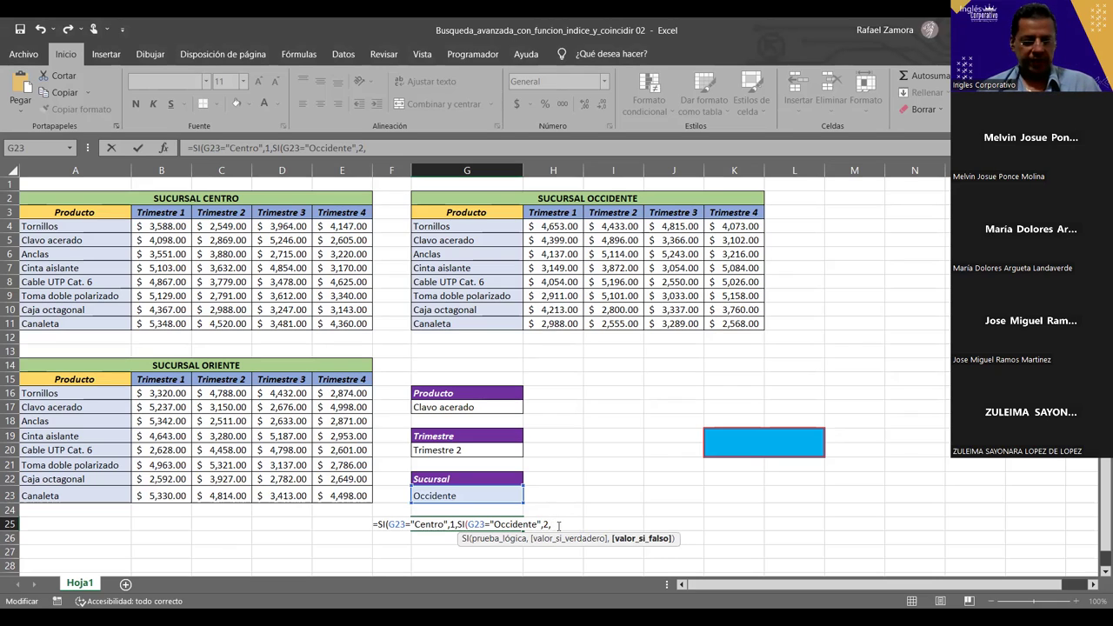
{"action": "type", "text": "3"}
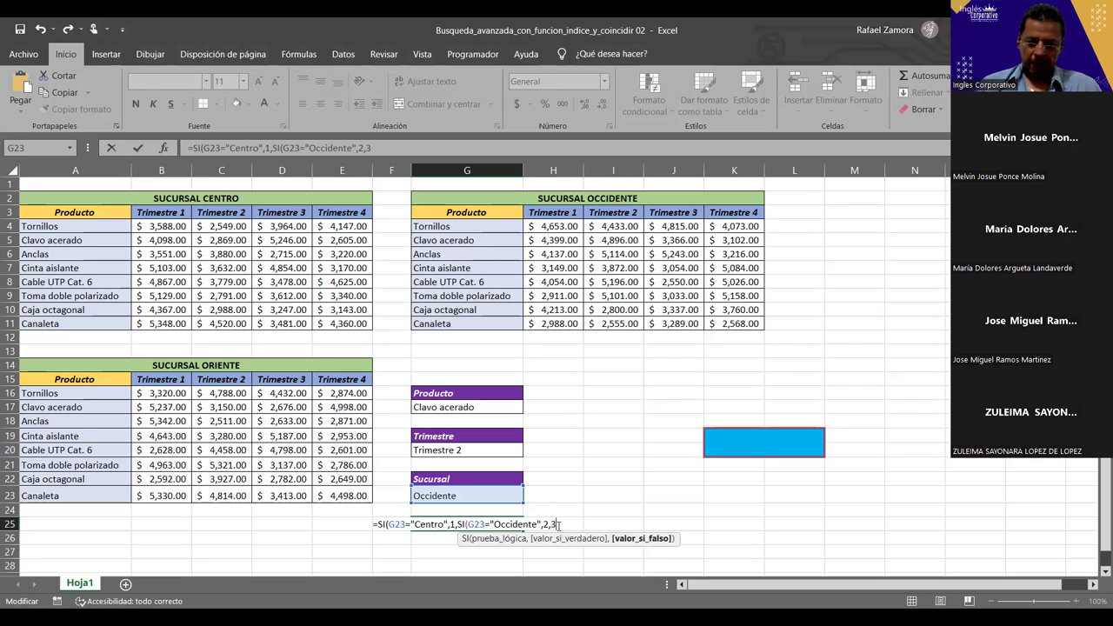
{"action": "type", "text": ")"}
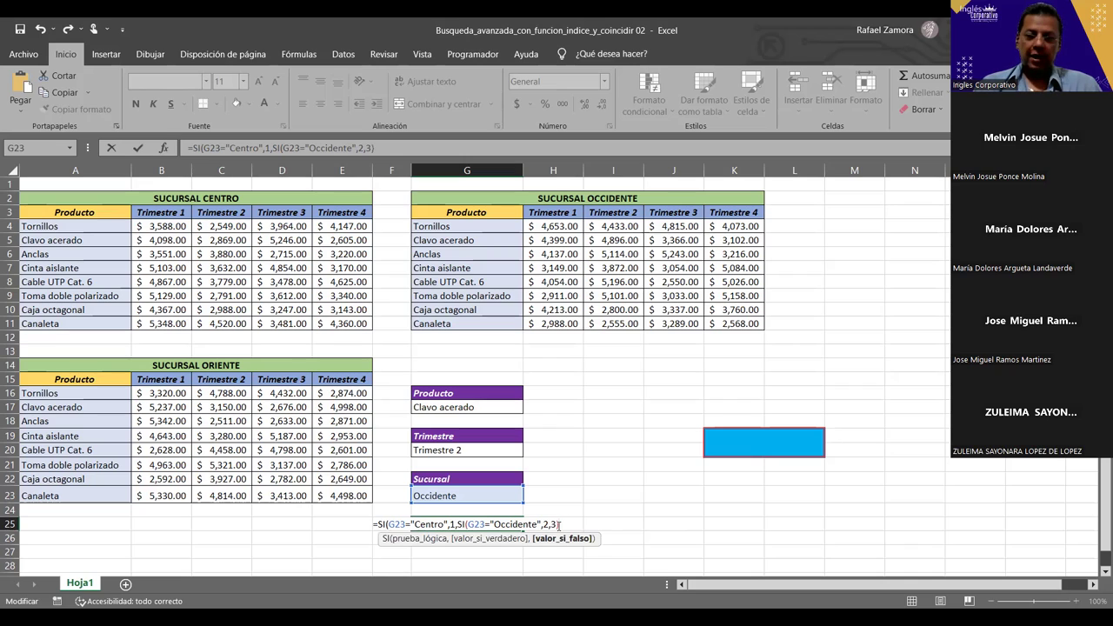
{"action": "type", "text": ")"}
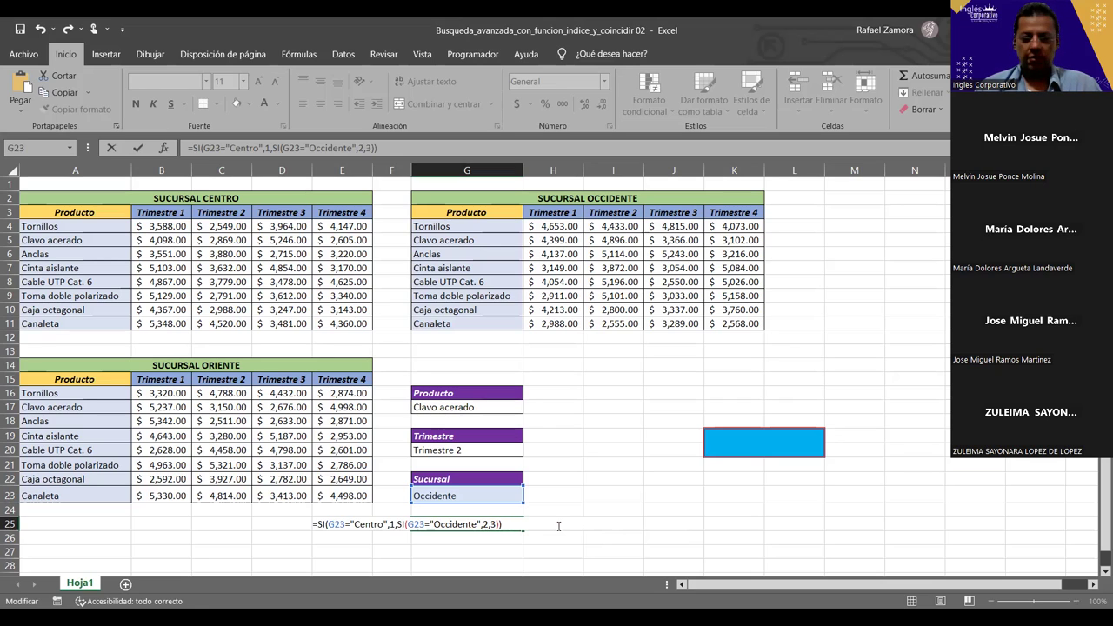
{"action": "key", "text": "Return"}
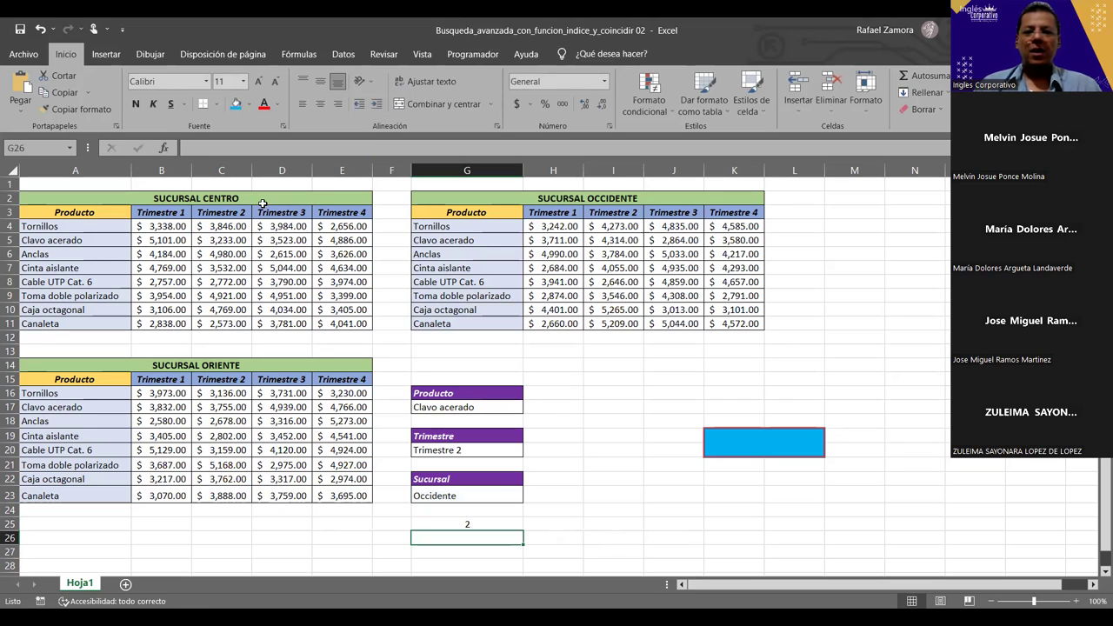
- Switch Sucursal to Centro, Occidente, then Oriente, confirming G25 shows 1, 2, then 3
{"action": "left_click", "coordinate": [495, 494]}
{"action": "left_click", "coordinate": [529, 497]}
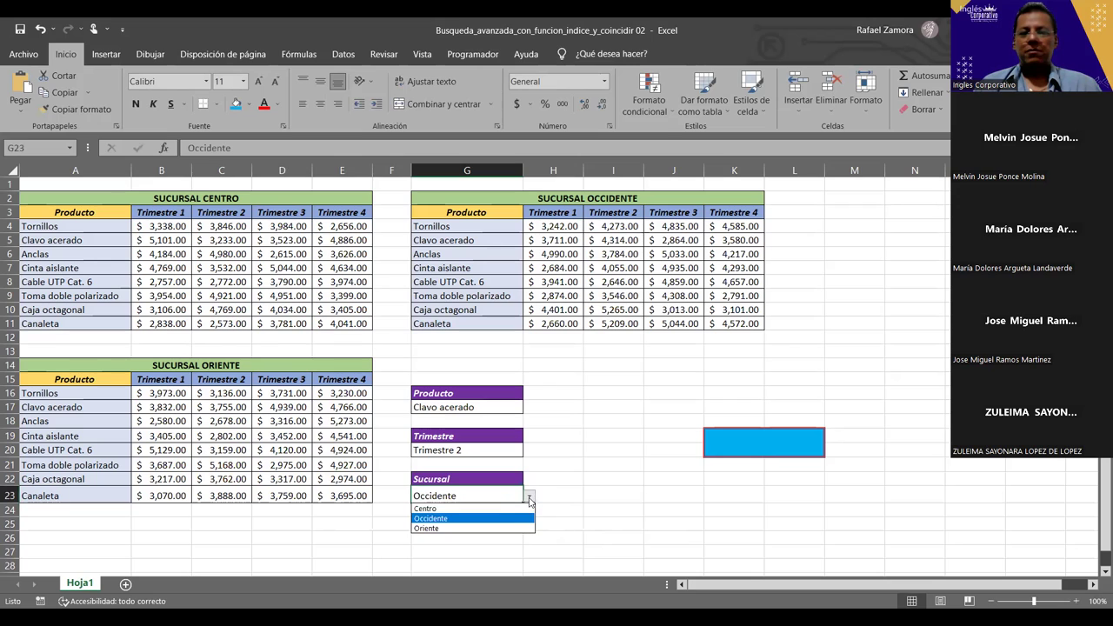
{"action": "left_click", "coordinate": [491, 508]}
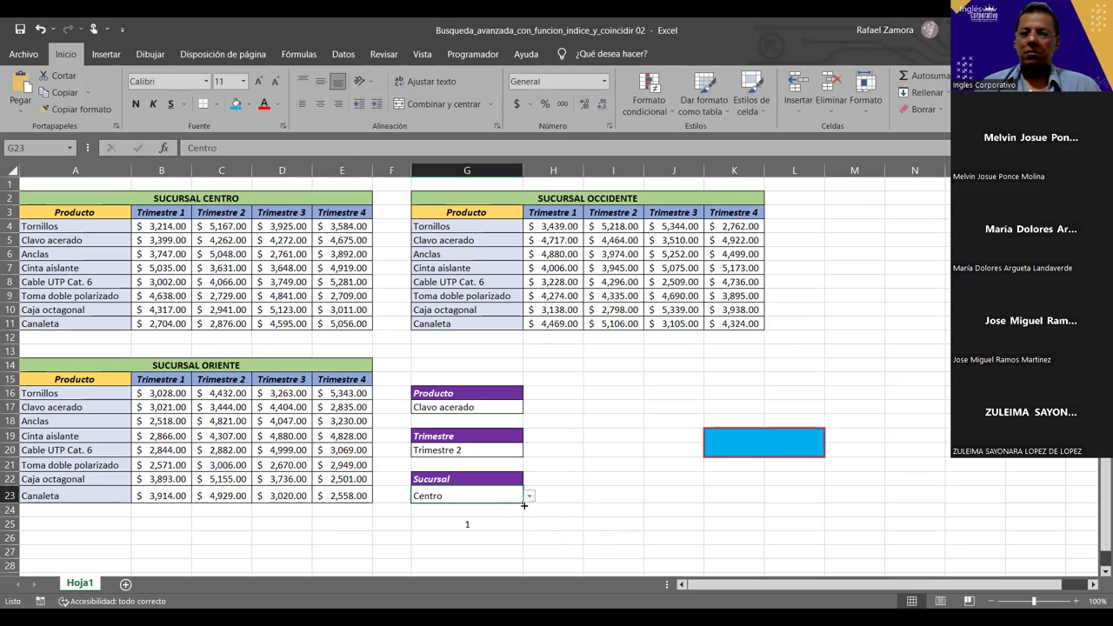
{"action": "left_click", "coordinate": [528, 497]}
{"action": "left_click", "coordinate": [495, 518]}
{"action": "left_click", "coordinate": [528, 498]}
{"action": "left_click", "coordinate": [491, 528]}
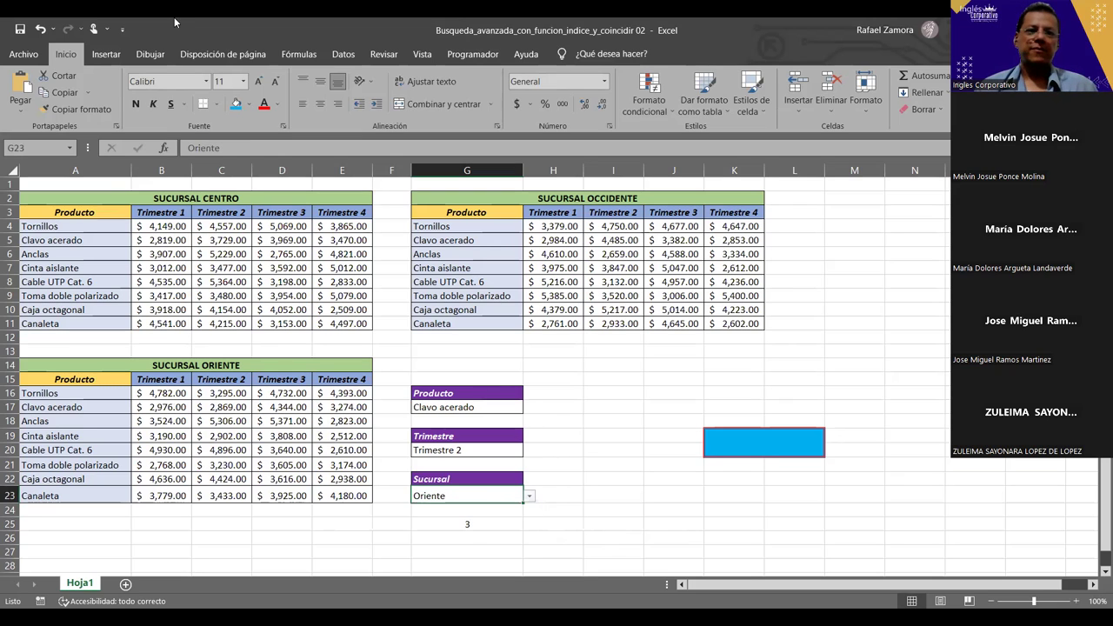
{"action": "left_click", "coordinate": [564, 495]}
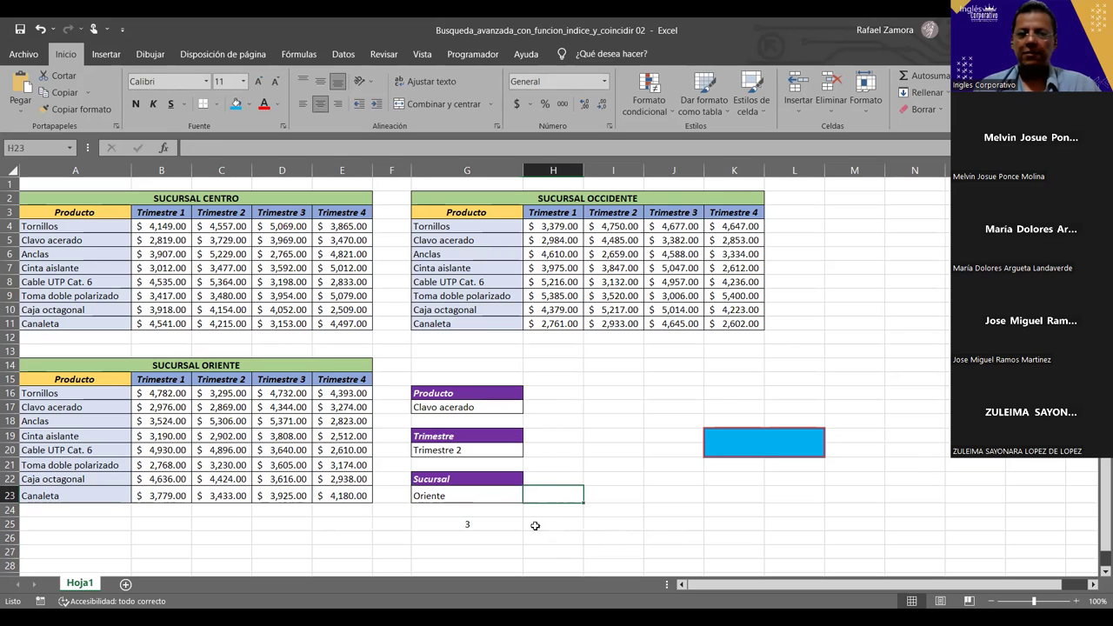
- Use the G25 branch number as INDICE's area argument in the lookup result formula
{"action": "left_click", "coordinate": [796, 439]}
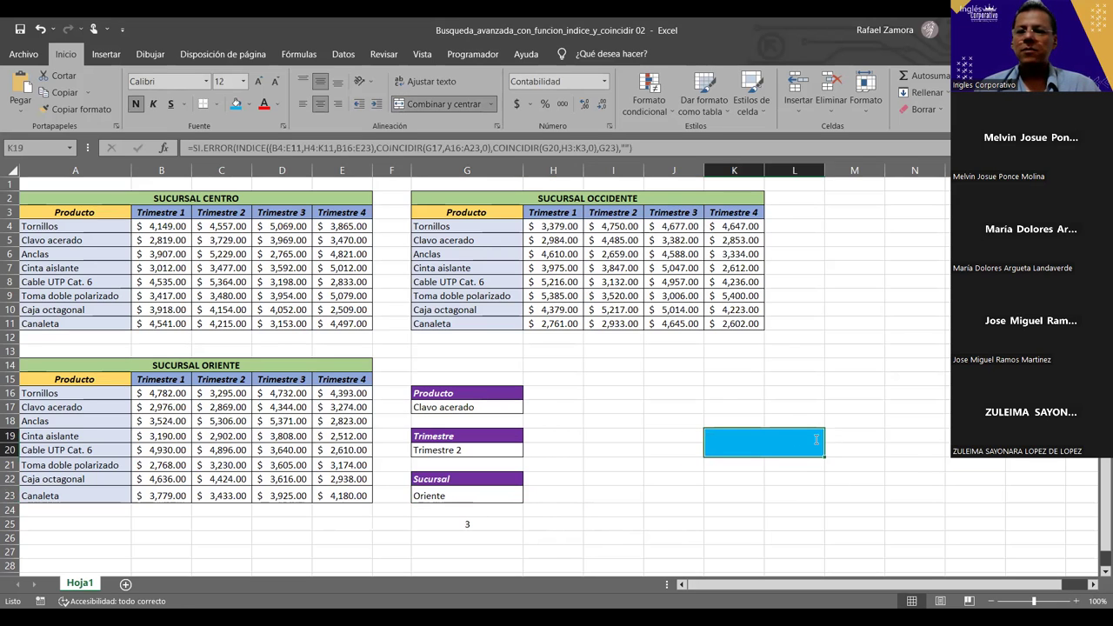
{"action": "double_click", "coordinate": [795, 439]}
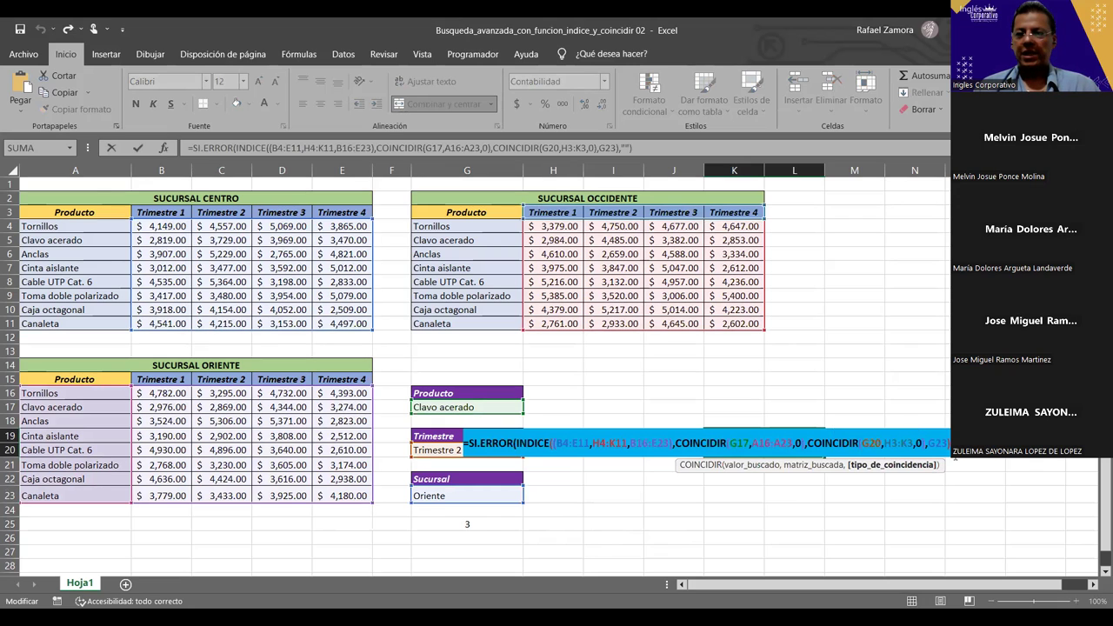
{"action": "key", "text": "Right"}
{"action": "key", "text": "Right"}
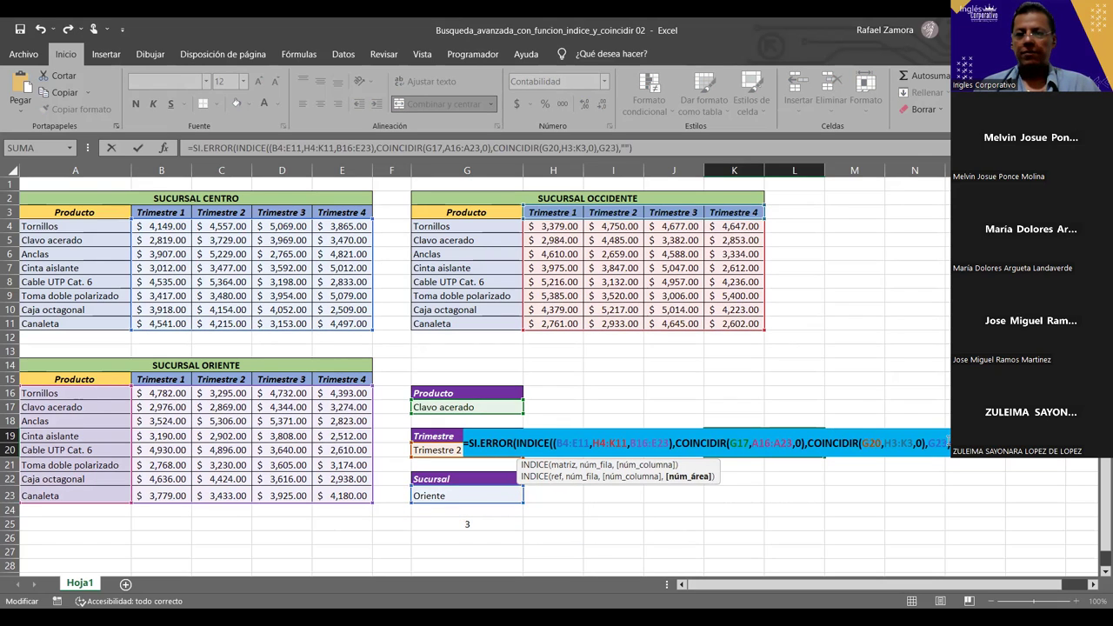
{"action": "left_click", "coordinate": [503, 525]}
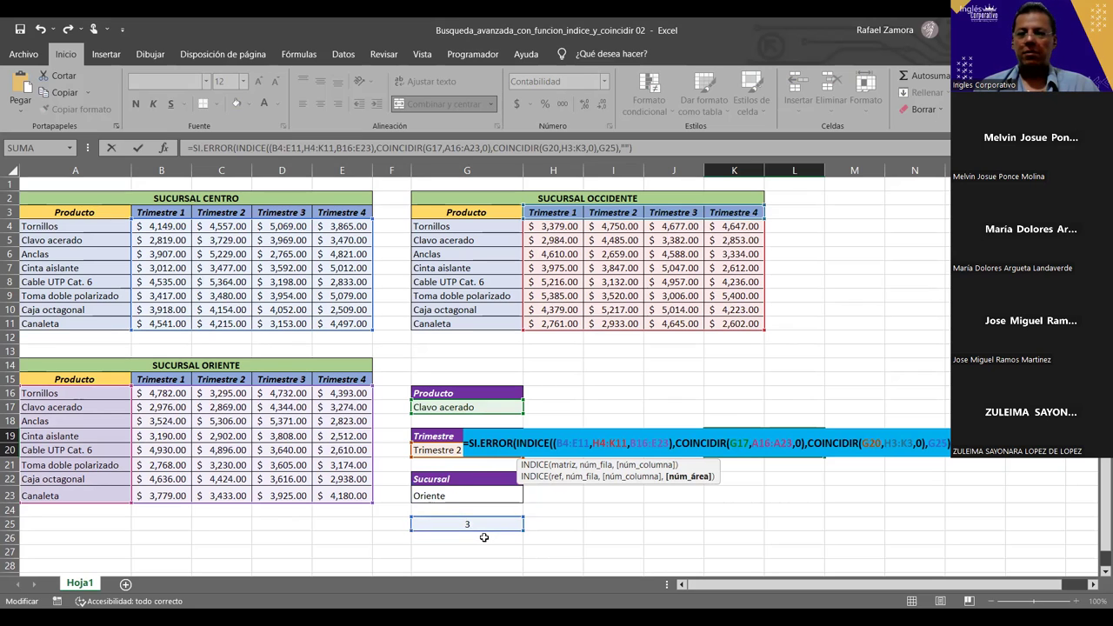
{"action": "key", "text": "Return"}
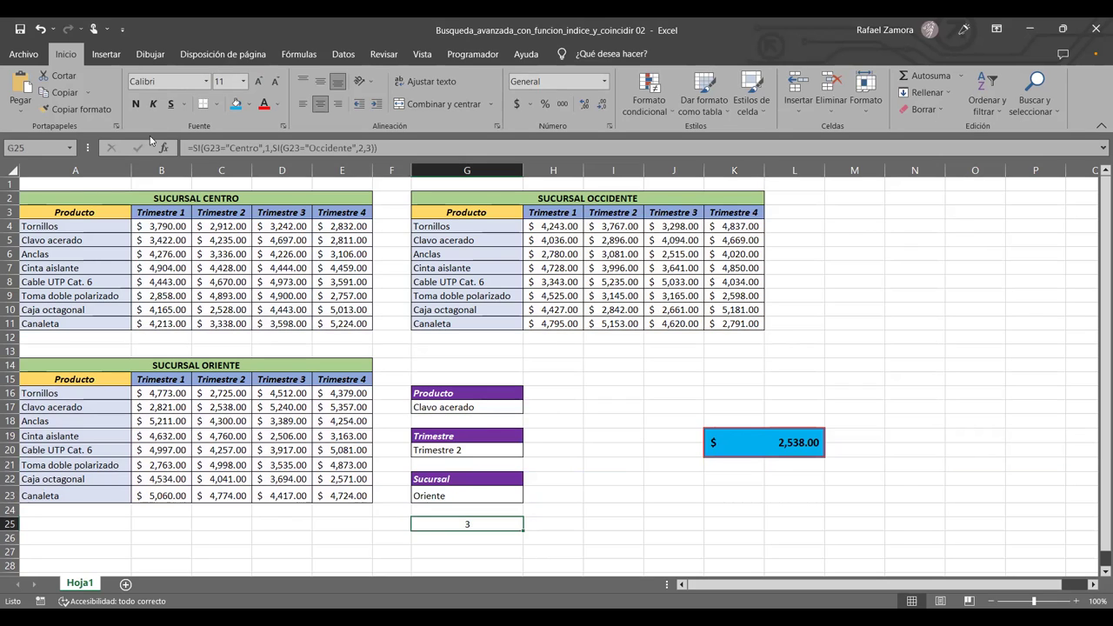
- Give helper cell G25 a white font so its branch number is hidden
{"action": "key", "text": "alt+h"}
{"action": "key", "text": "f"}
{"action": "key", "text": "c"}
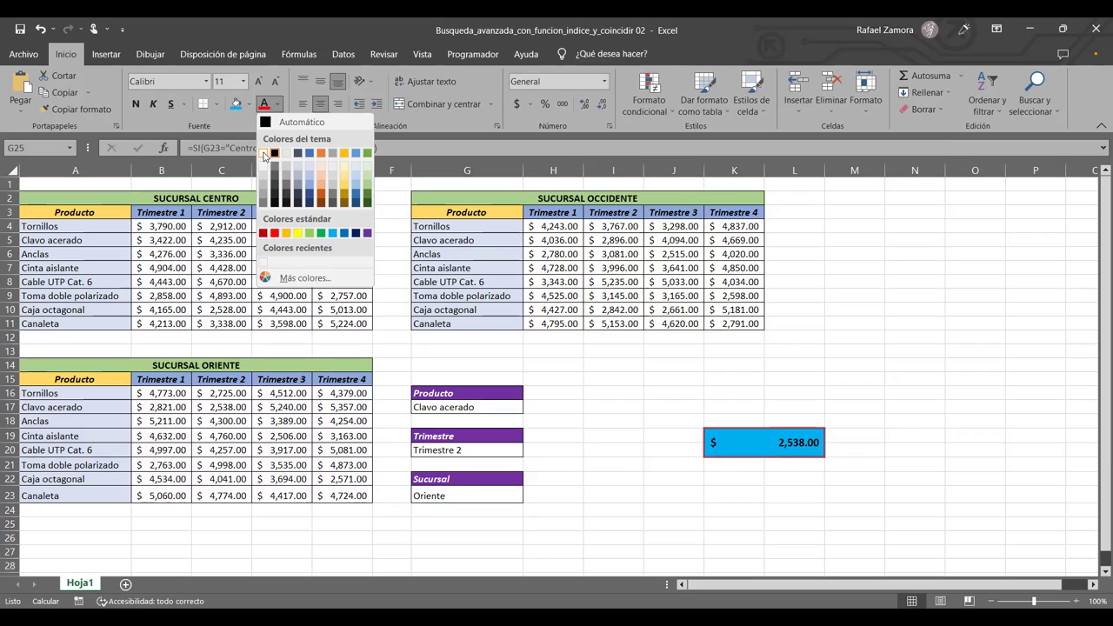
{"action": "left_click", "coordinate": [266, 155]}
{"action": "left_click", "coordinate": [621, 477]}
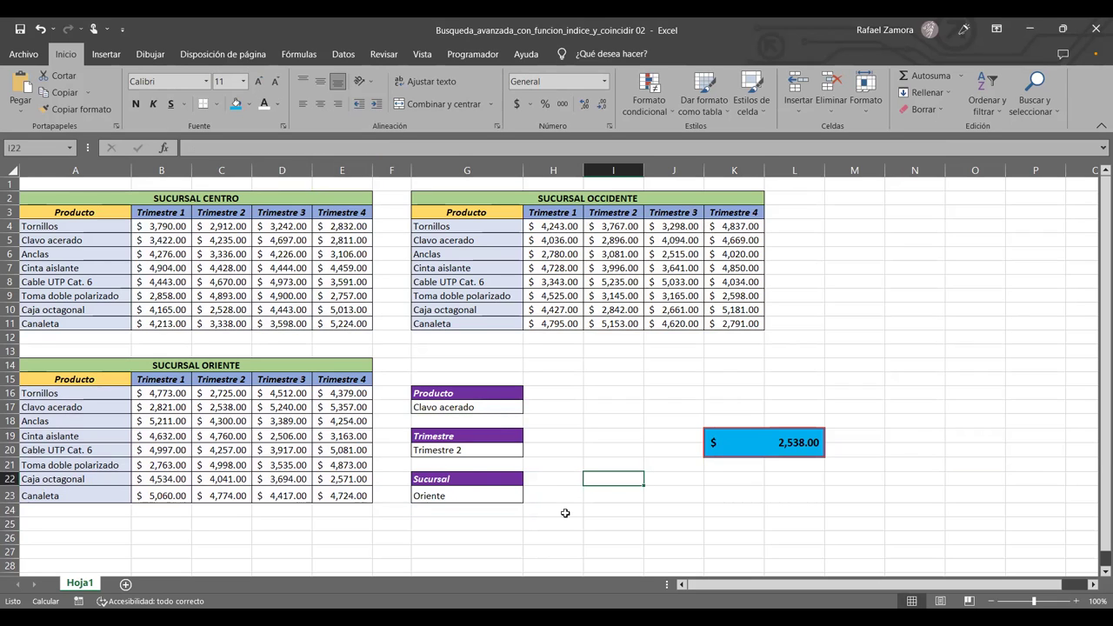
- Set the panel to Cinta aislante, Trimestre 3 and Centro using the dropdowns
{"action": "left_click", "coordinate": [487, 413]}
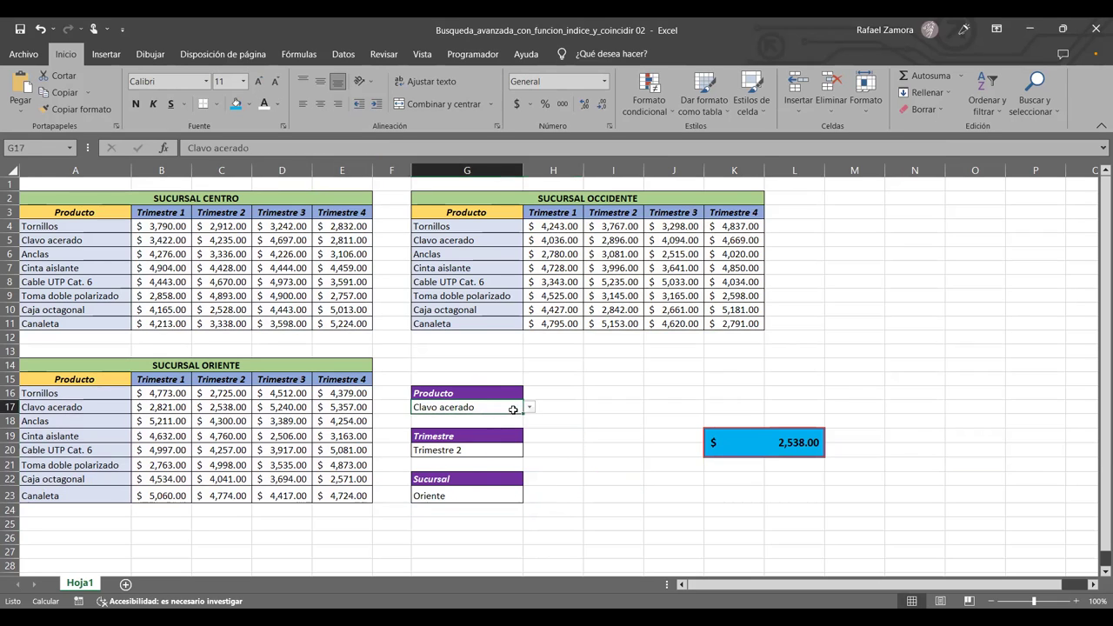
{"action": "left_click", "coordinate": [529, 409]}
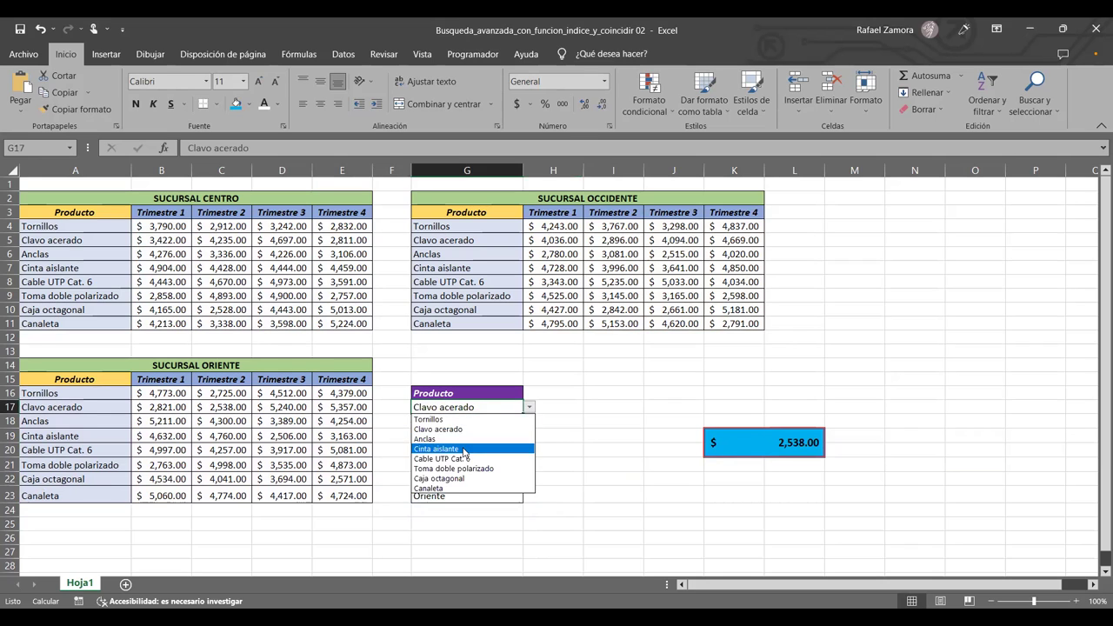
{"action": "left_click", "coordinate": [464, 450]}
{"action": "left_click", "coordinate": [491, 450]}
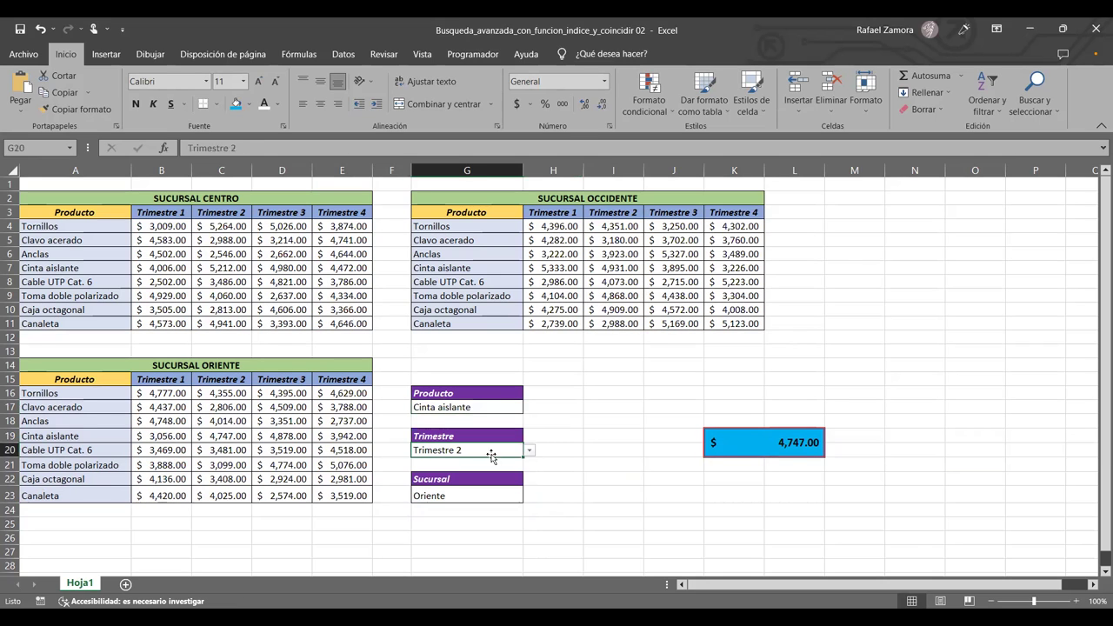
{"action": "left_click", "coordinate": [531, 453]}
{"action": "left_click", "coordinate": [483, 486]}
{"action": "left_click", "coordinate": [482, 490]}
{"action": "left_click", "coordinate": [528, 496]}
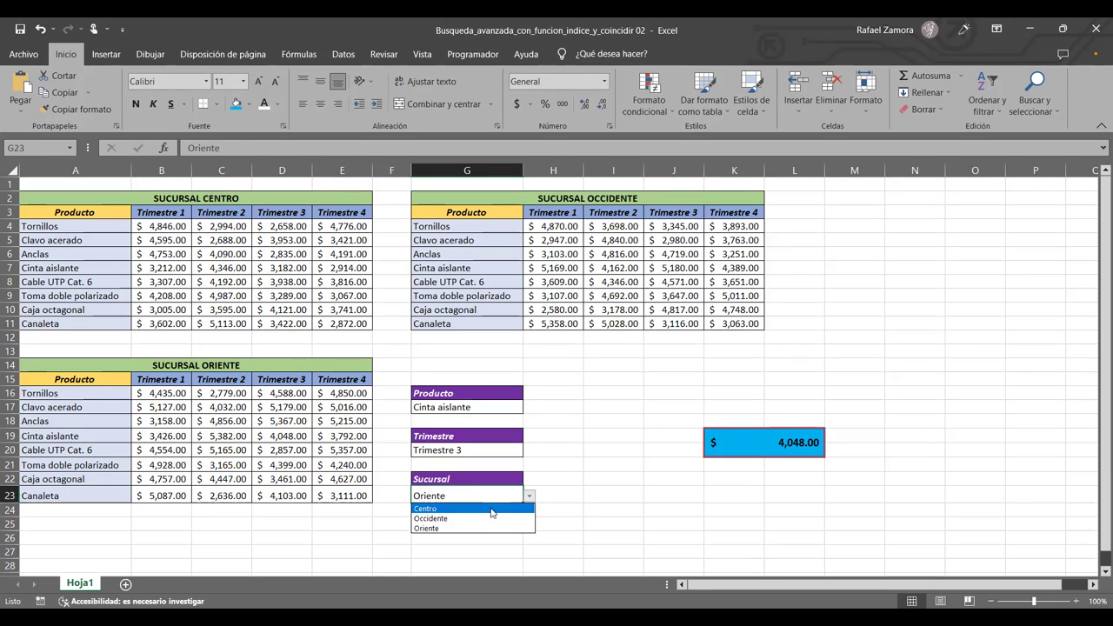
{"action": "left_click", "coordinate": [492, 508]}
- Compare the result with Centro's Cinta aislante Trimestre 3 value, then switch to Occidente and compare
{"action": "left_click_drag", "start_coordinate": [63, 272], "coordinate": [280, 270]}
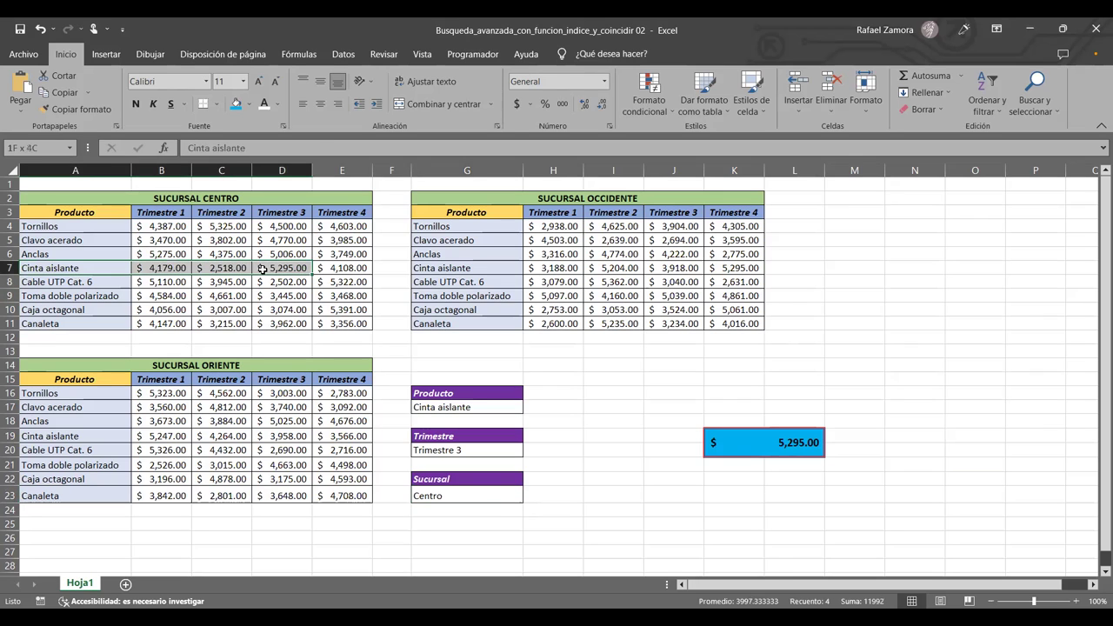
{"action": "left_click", "coordinate": [280, 270]}
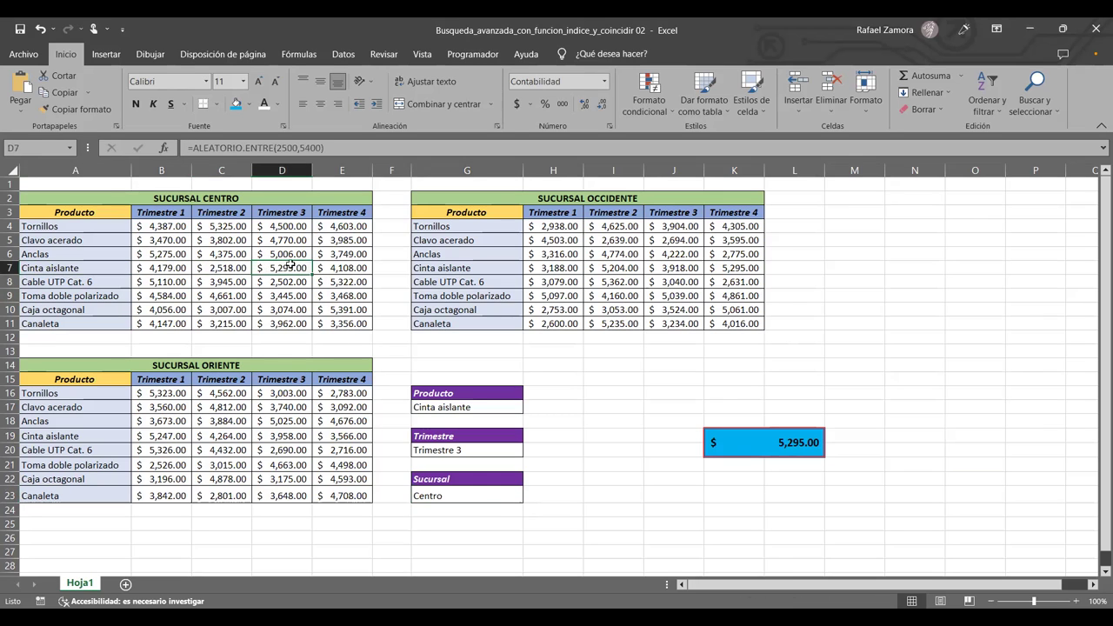
{"action": "left_click", "coordinate": [504, 496]}
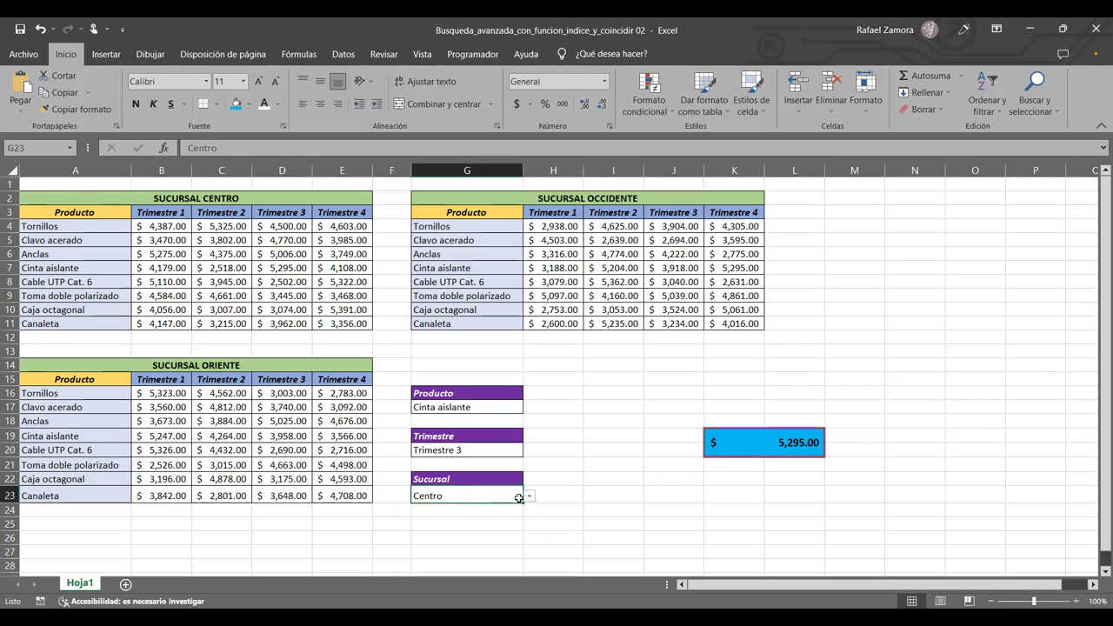
{"action": "left_click", "coordinate": [529, 497]}
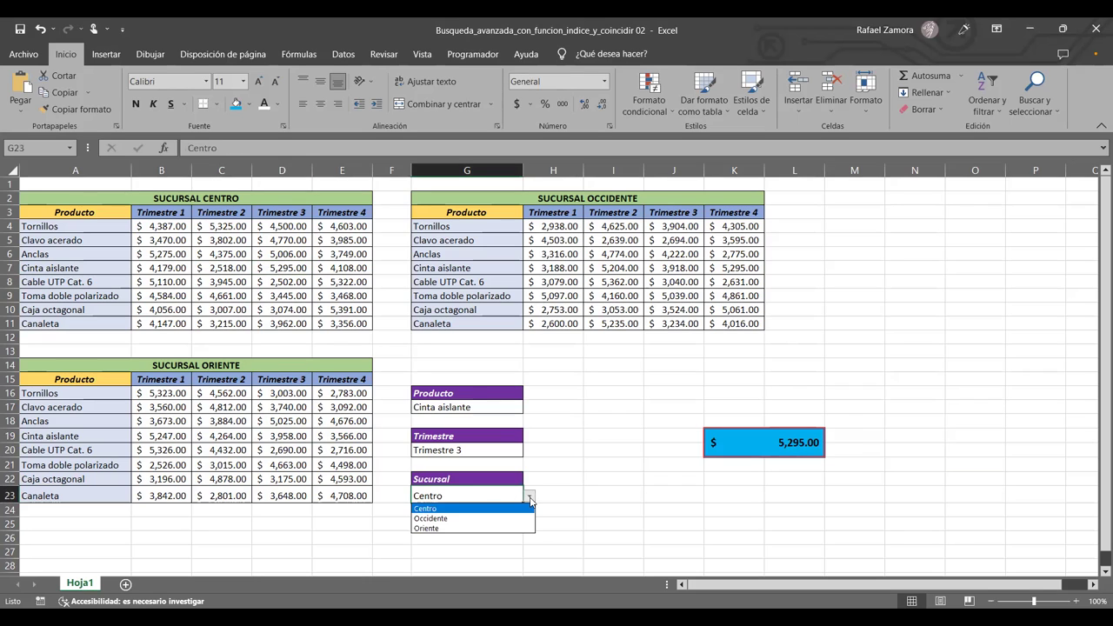
{"action": "left_click", "coordinate": [476, 519]}
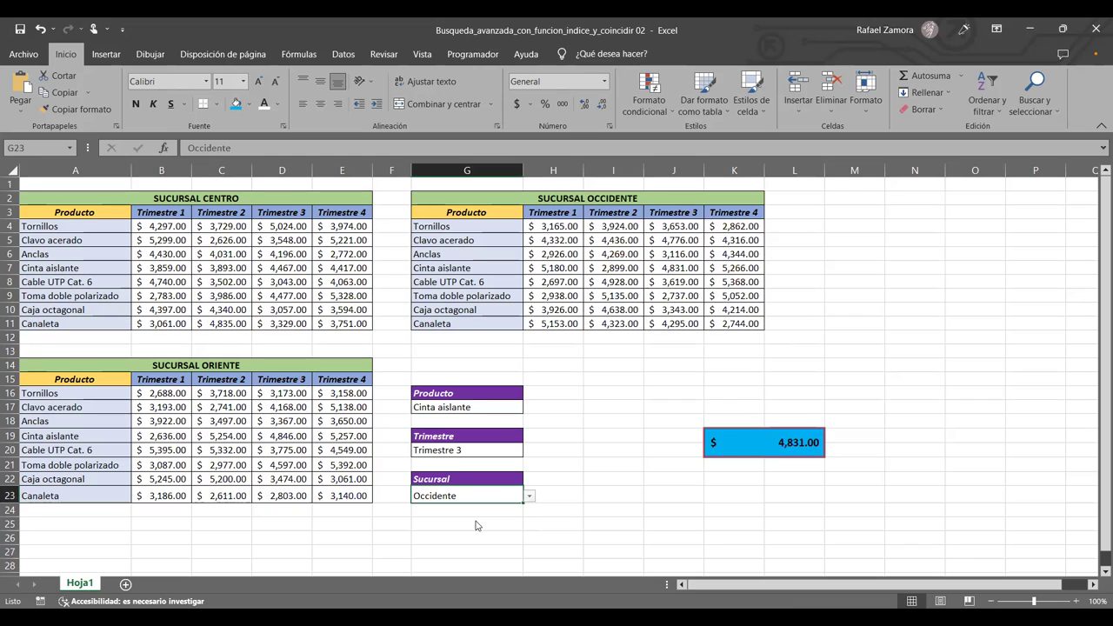
{"action": "left_click", "coordinate": [693, 270]}
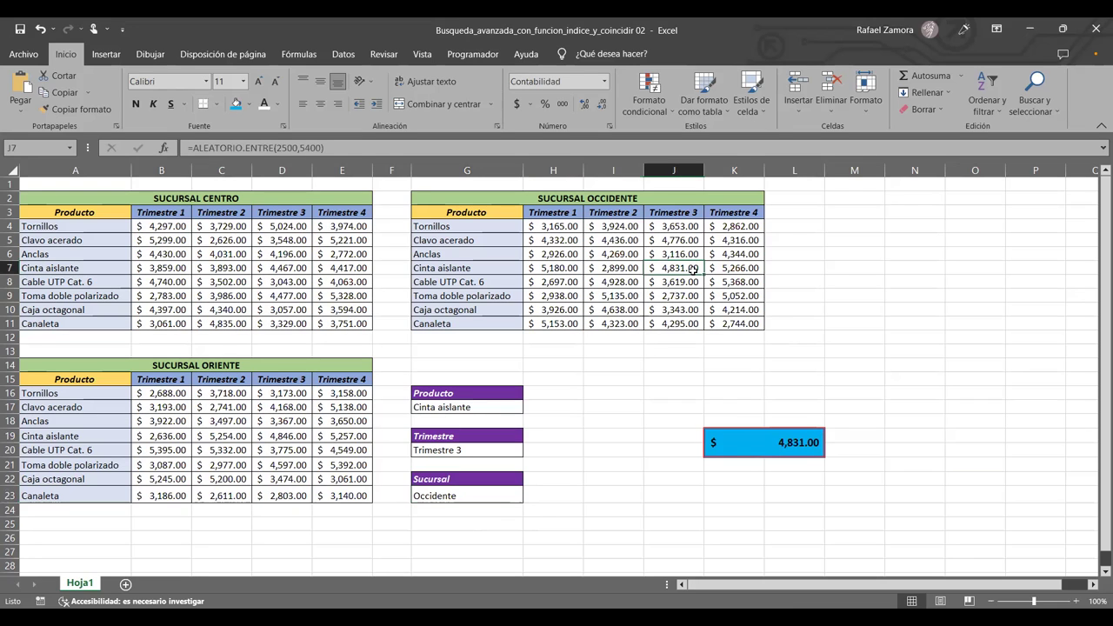
- Switch Sucursal to Oriente and confirm the $ 2,979.00 result matches the Oriente table
{"action": "left_click", "coordinate": [512, 496]}
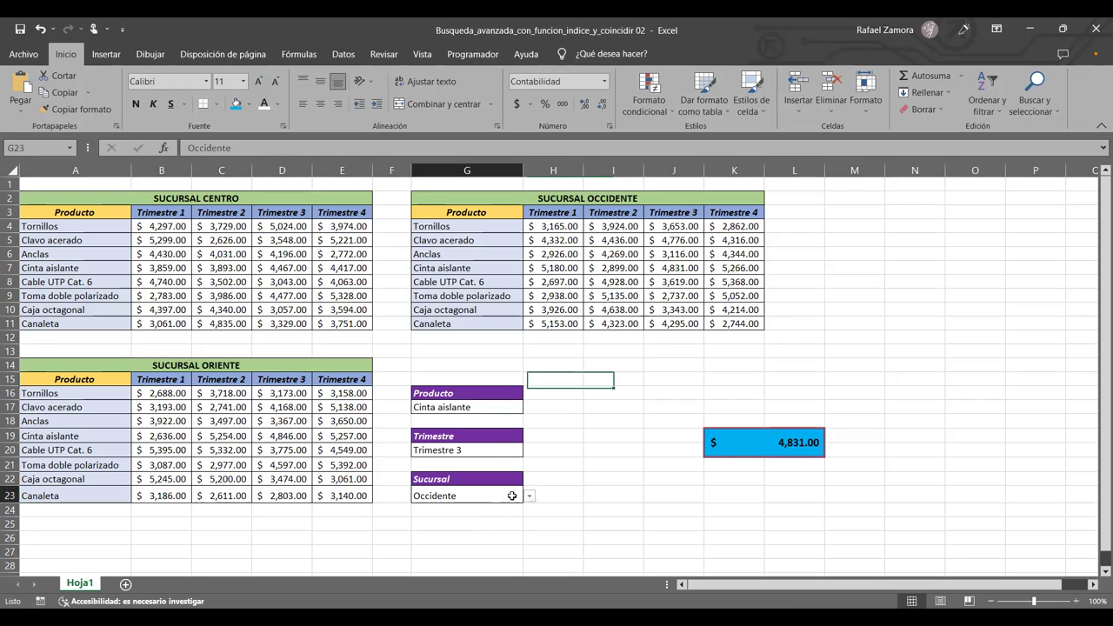
{"action": "left_click", "coordinate": [529, 495]}
{"action": "left_click", "coordinate": [449, 530]}
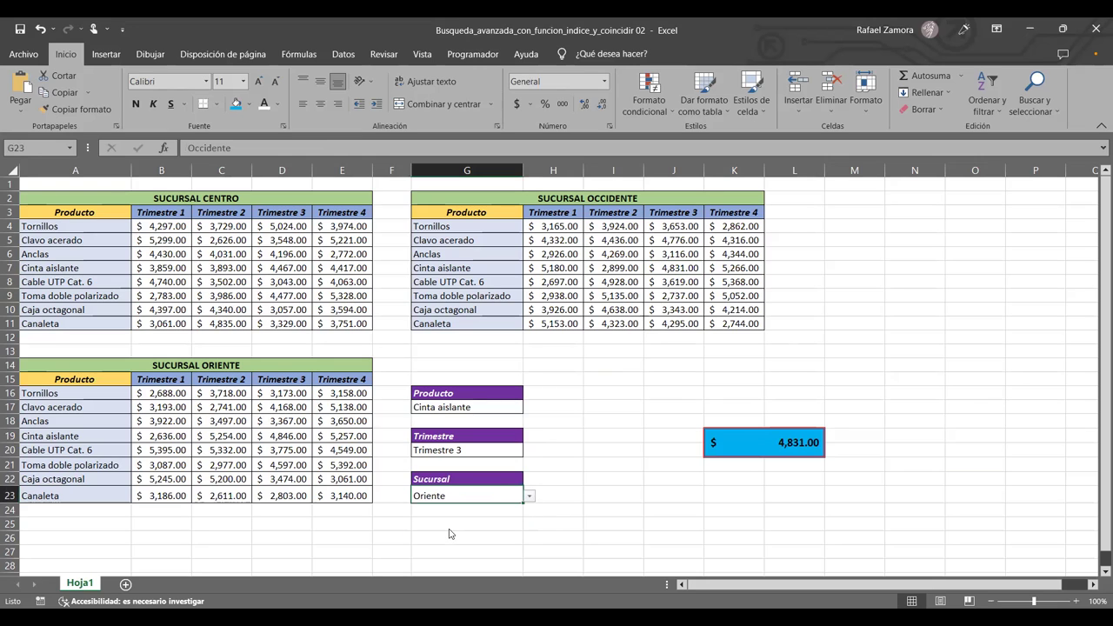
{"action": "left_click", "coordinate": [282, 436]}
{"action": "left_click", "coordinate": [243, 283]}
{"action": "left_click", "coordinate": [619, 282]}
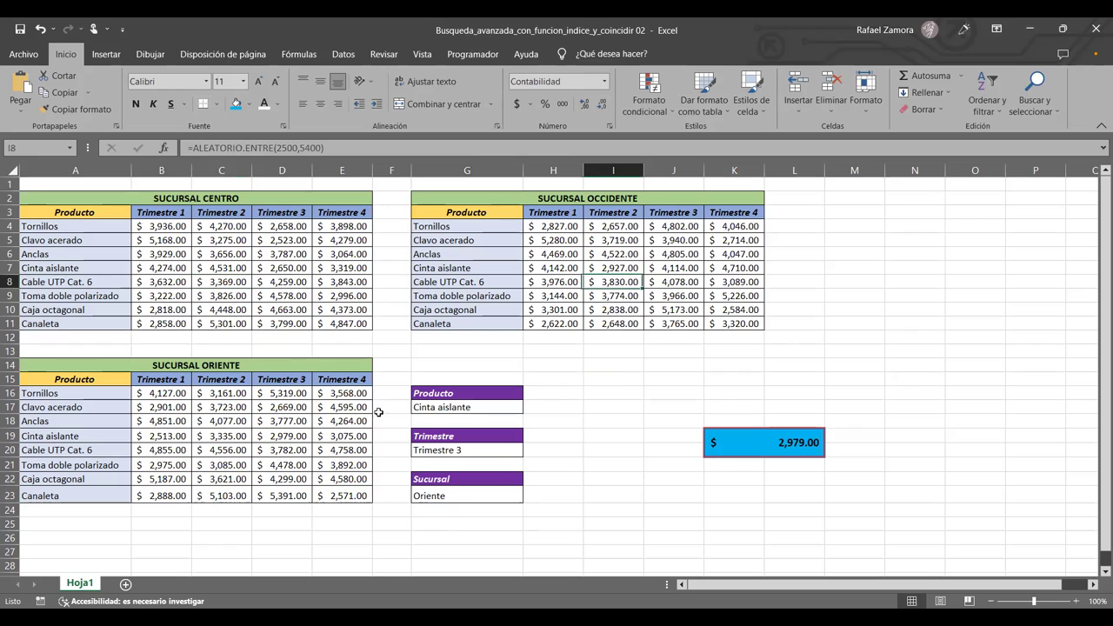
{"action": "left_click", "coordinate": [287, 436]}
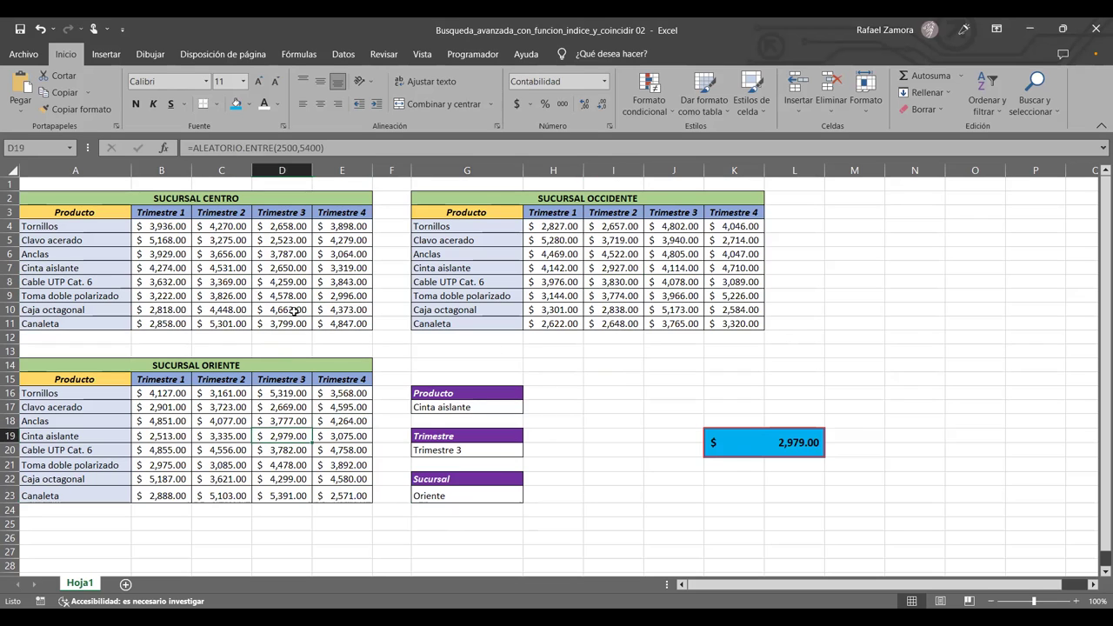
{"action": "left_click", "coordinate": [651, 279]}
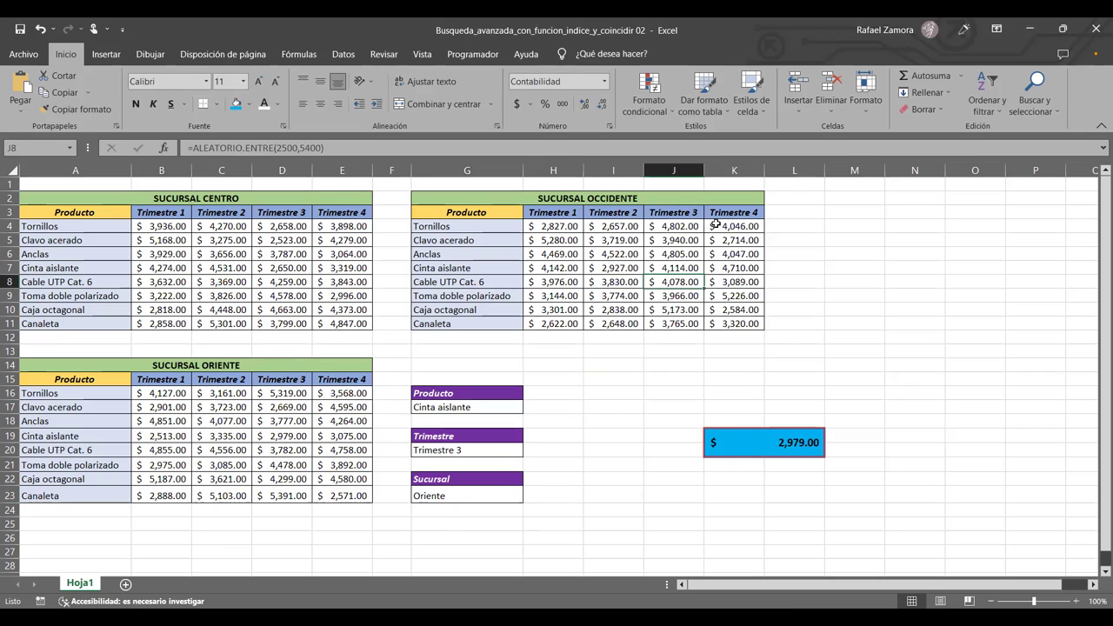
{"action": "left_click", "coordinate": [302, 450]}
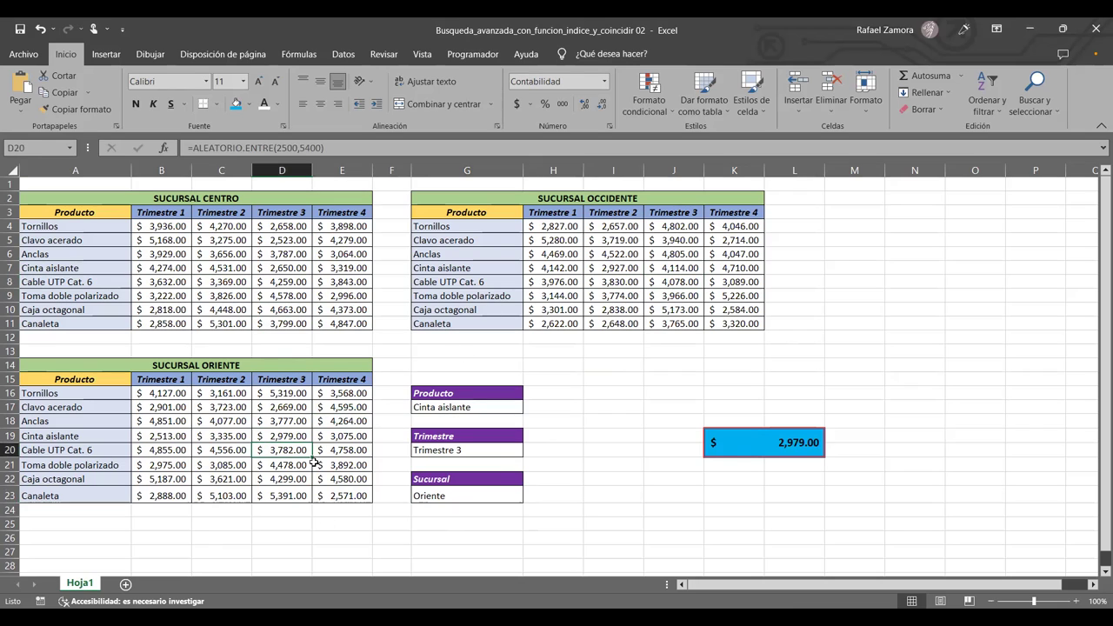
- Review the Producto, Trimestre and Sucursal input cells of the lookup panel
{"action": "left_click", "coordinate": [489, 408]}
{"action": "left_click", "coordinate": [494, 447]}
{"action": "left_click", "coordinate": [516, 492]}
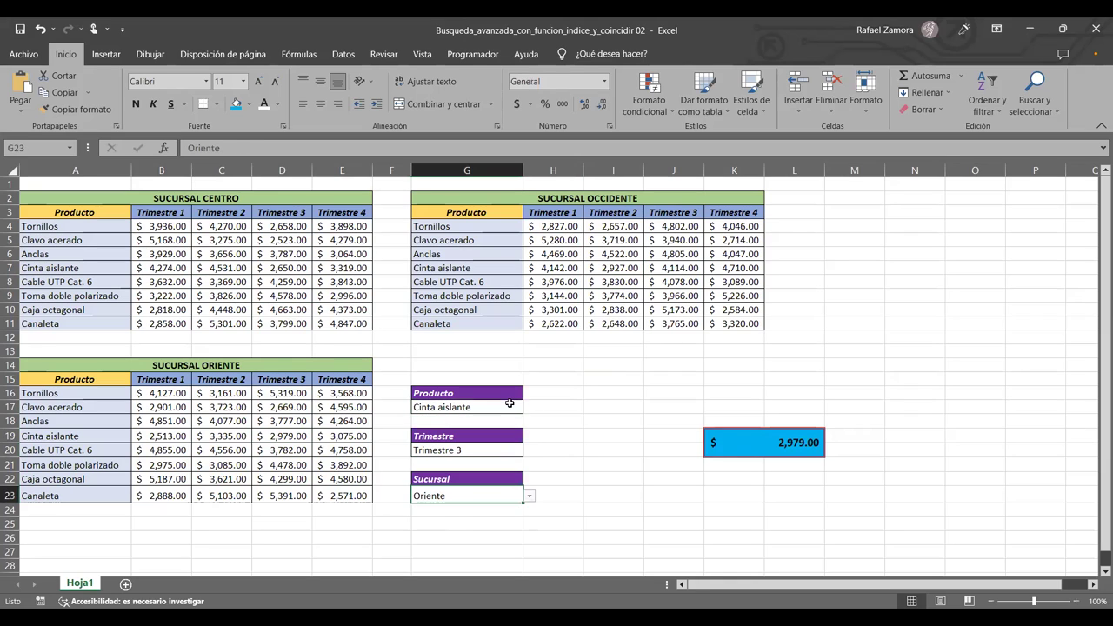
{"action": "left_click", "coordinate": [510, 405]}
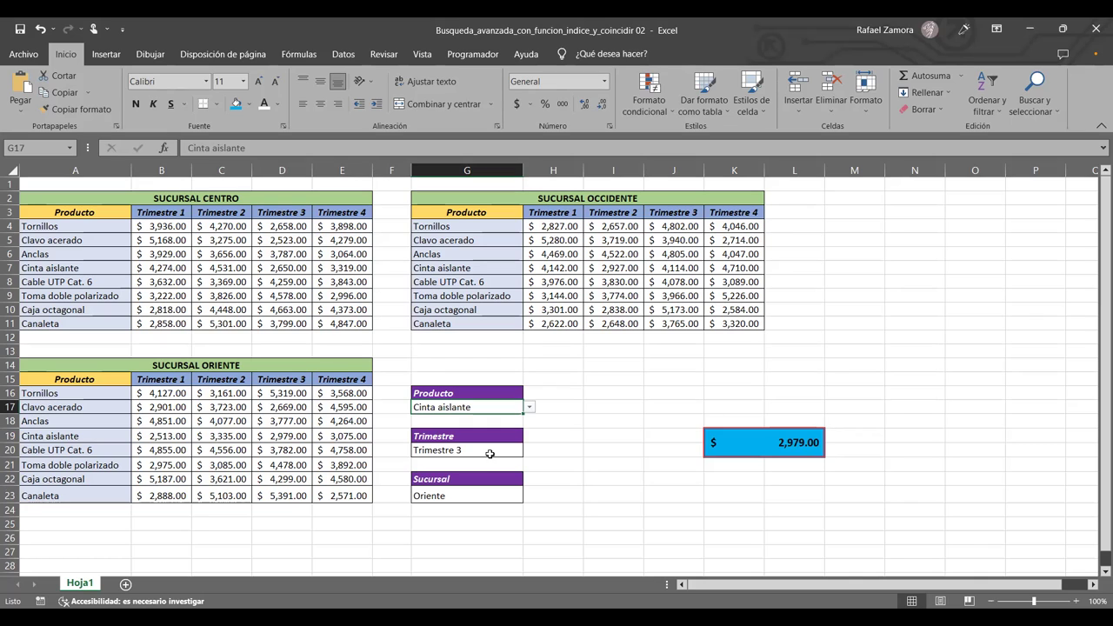
- Choose Oriente as the branch in G23, keeping Cinta aislante and Trimestre 3 selected
{"action": "left_click", "coordinate": [483, 499]}
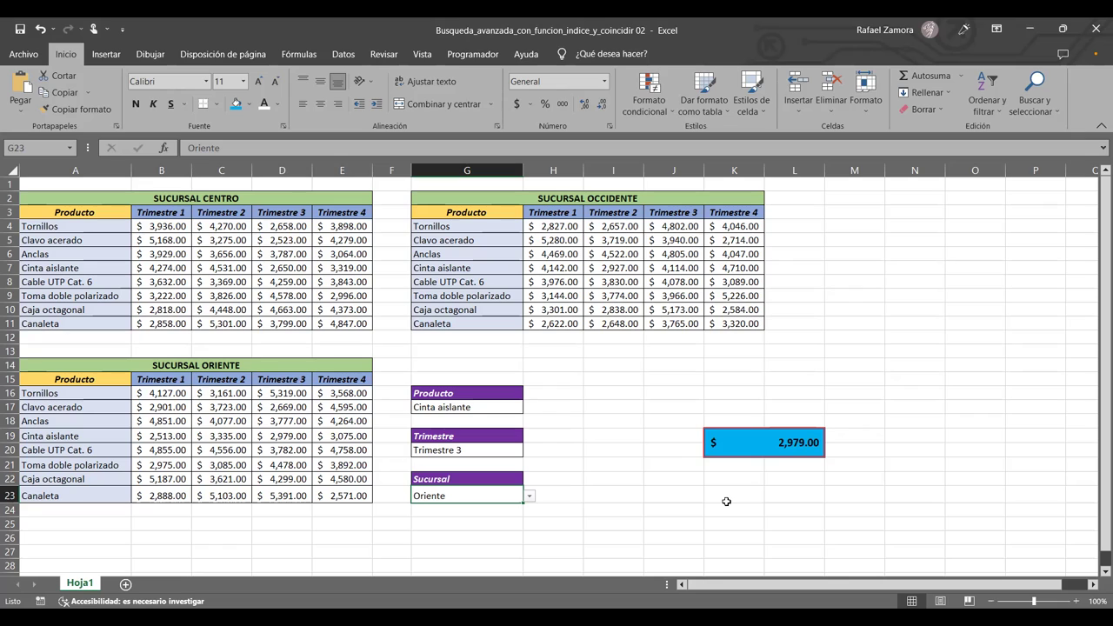
{"action": "left_click", "coordinate": [725, 502]}
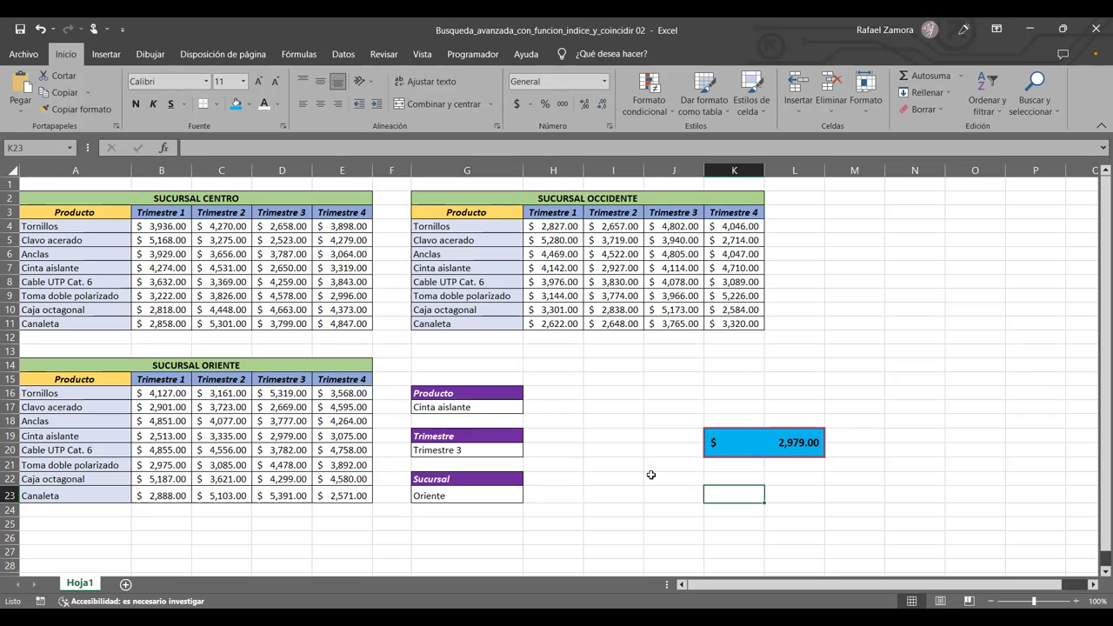
{"action": "left_click", "coordinate": [597, 478]}
{"action": "left_click", "coordinate": [608, 423]}
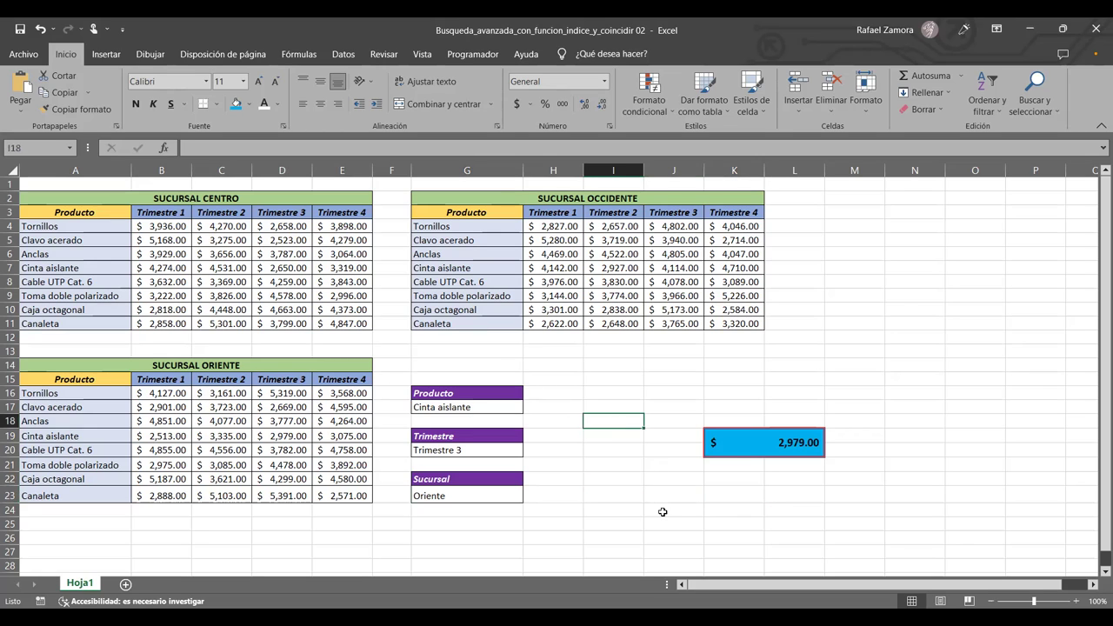
{"action": "left_click", "coordinate": [662, 512]}
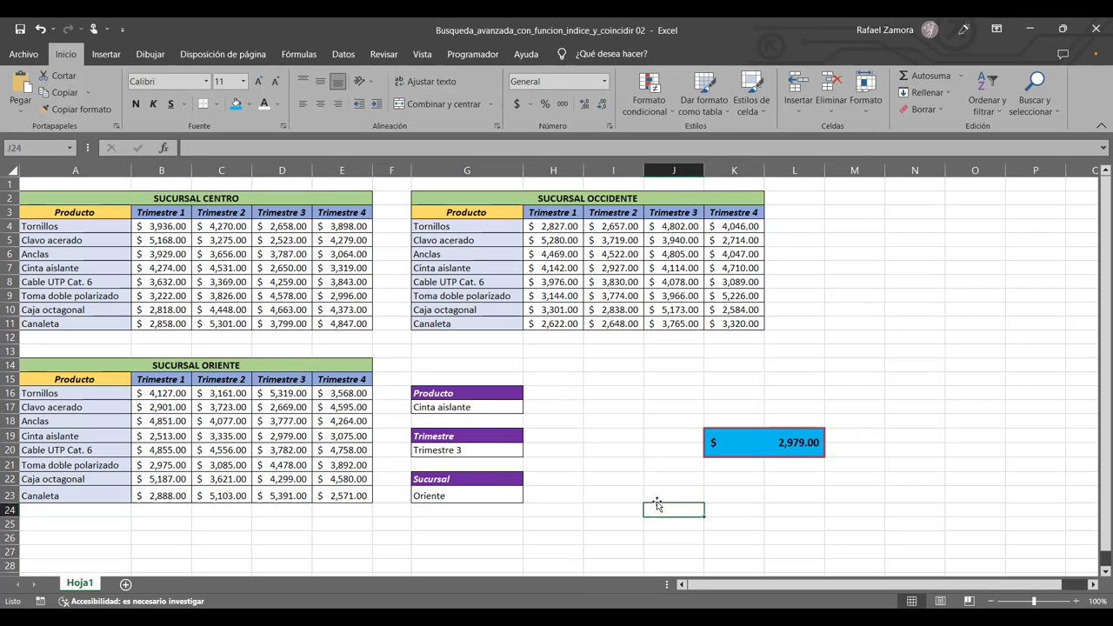
{"action": "left_click", "coordinate": [616, 395]}
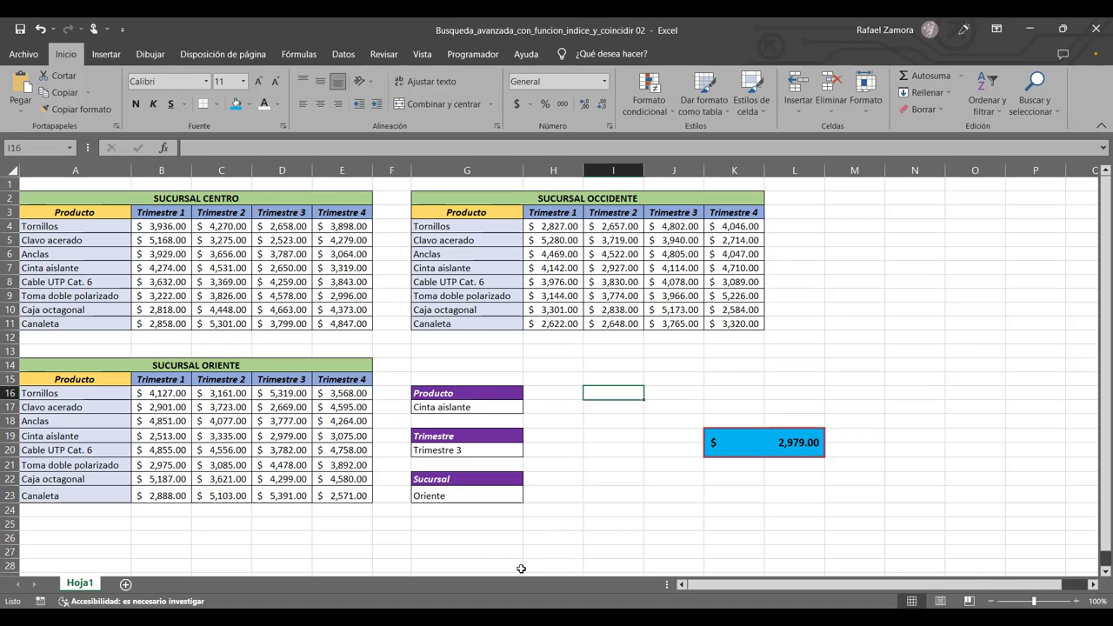
{"action": "left_click", "coordinate": [644, 491]}
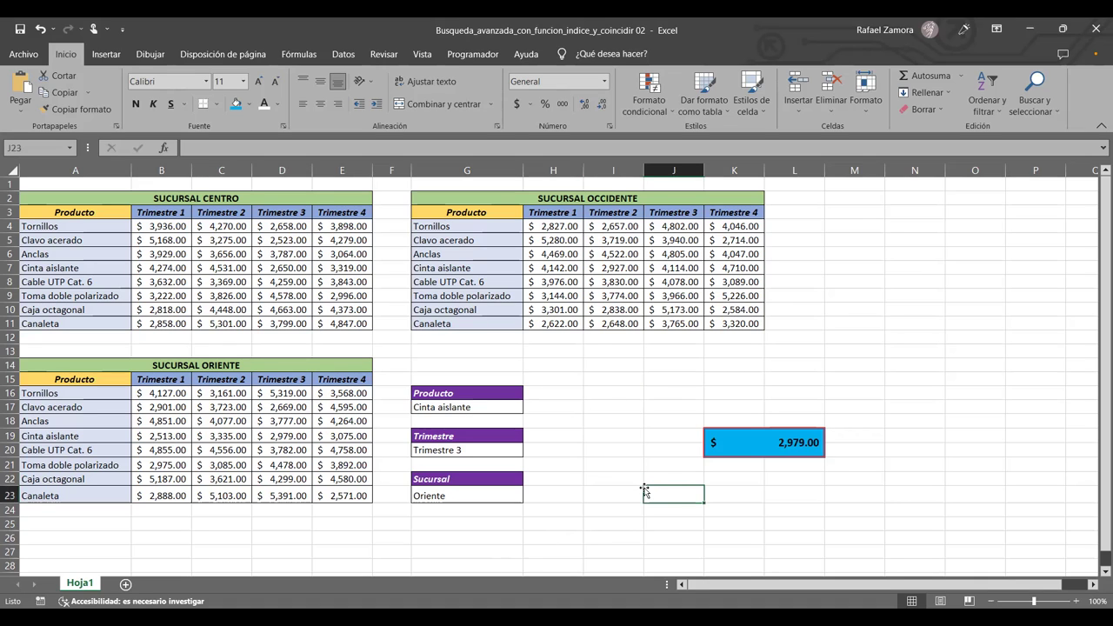
{"action": "left_click", "coordinate": [618, 476]}
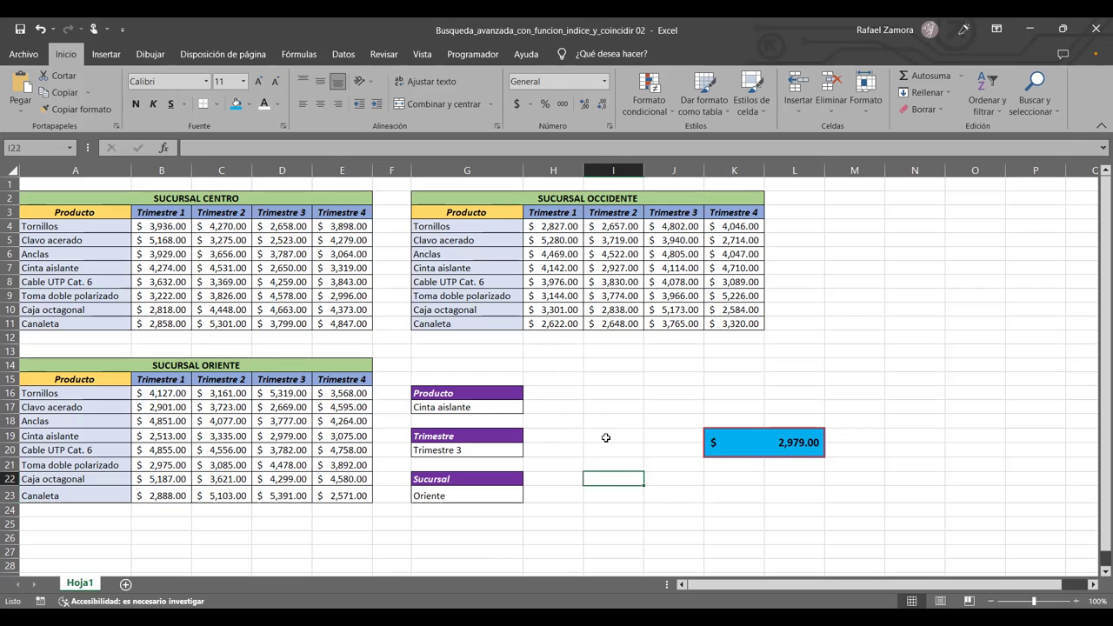
{"action": "left_click_drag", "start_coordinate": [617, 476], "coordinate": [616, 476]}
{"action": "left_click", "coordinate": [605, 440]}
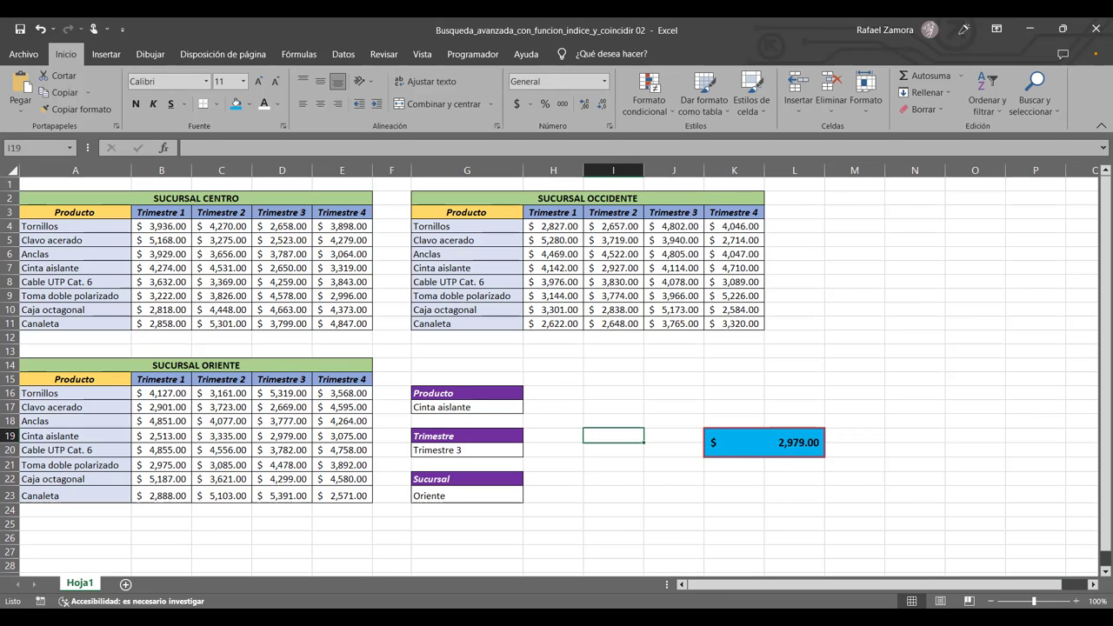
{"action": "left_click", "coordinate": [650, 509]}
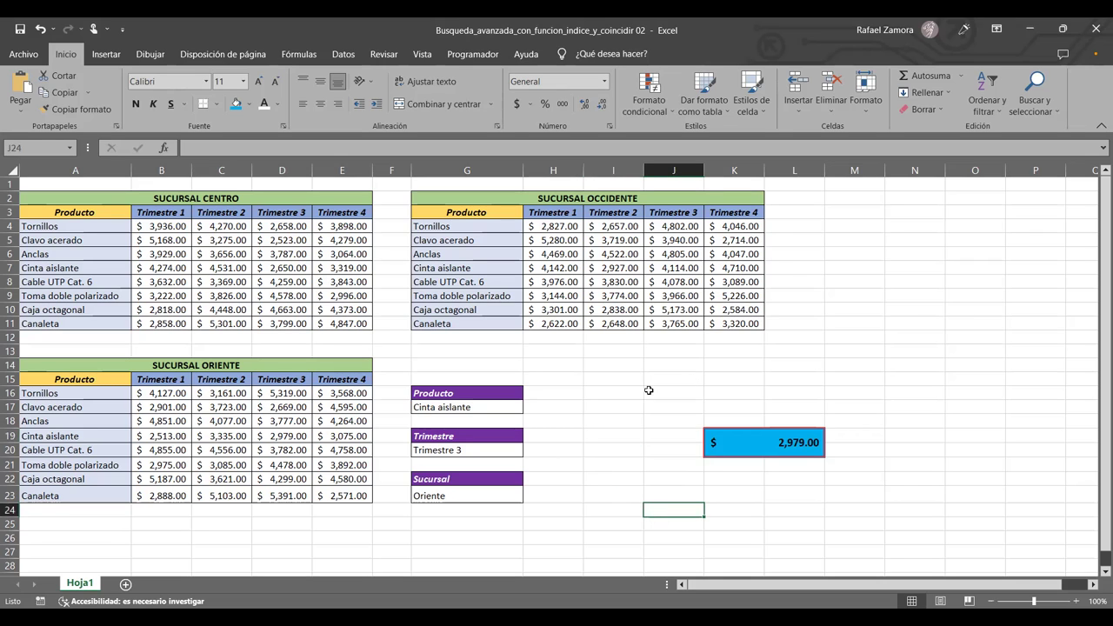
{"action": "left_click", "coordinate": [744, 501]}
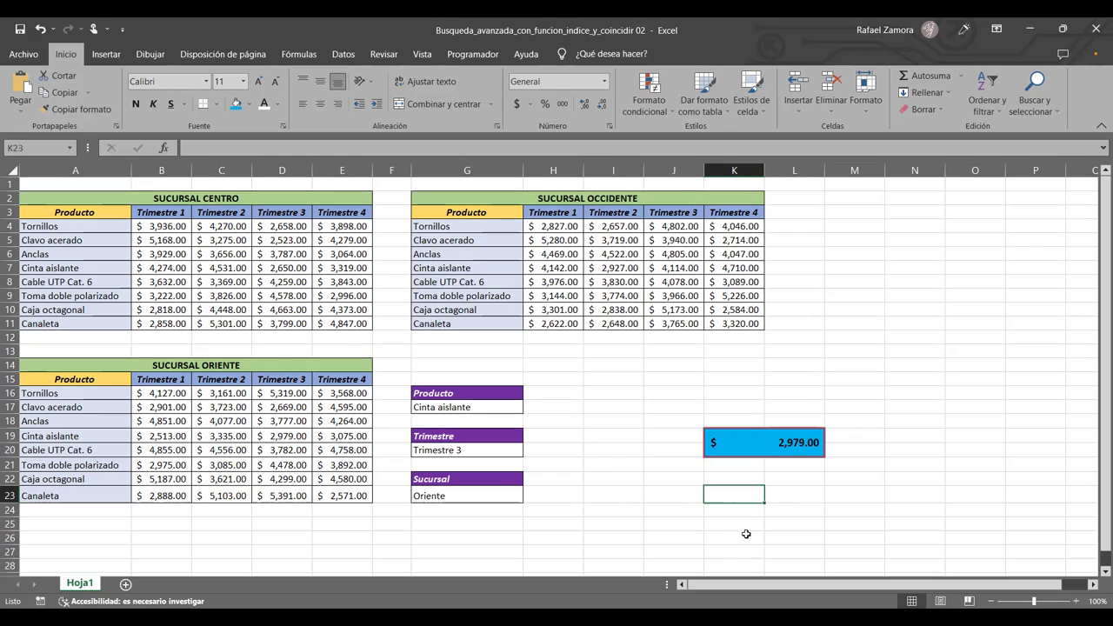
- Delete the SI.ERROR(INDICE(...)) formula from the merged blue cell K19
{"action": "left_click", "coordinate": [787, 441]}
{"action": "key", "text": "Delete"}
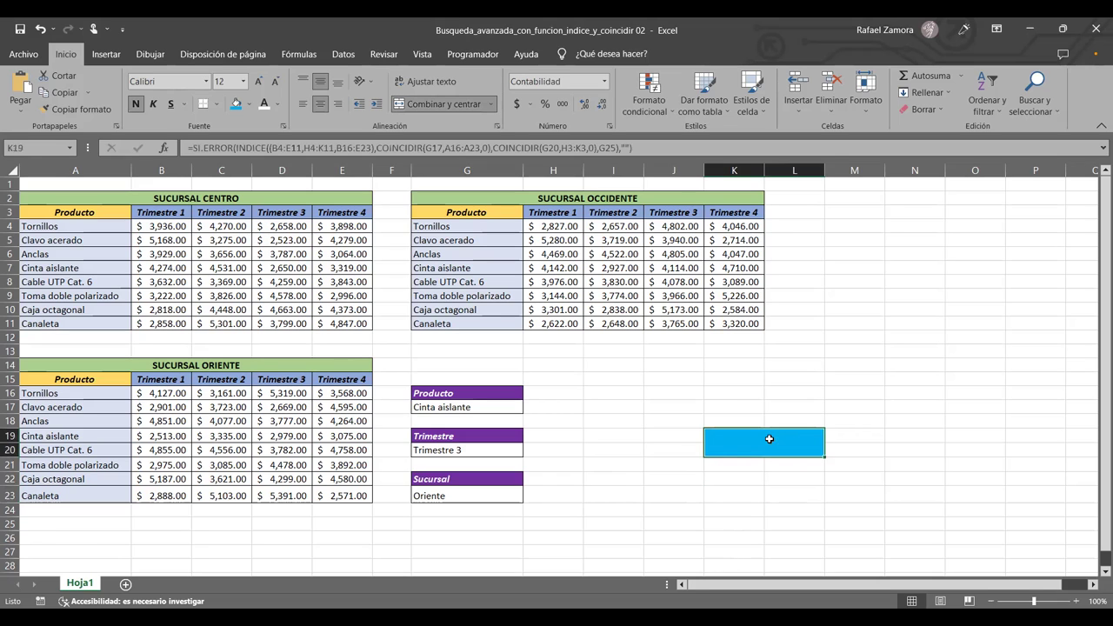
{"action": "left_click", "coordinate": [636, 492]}
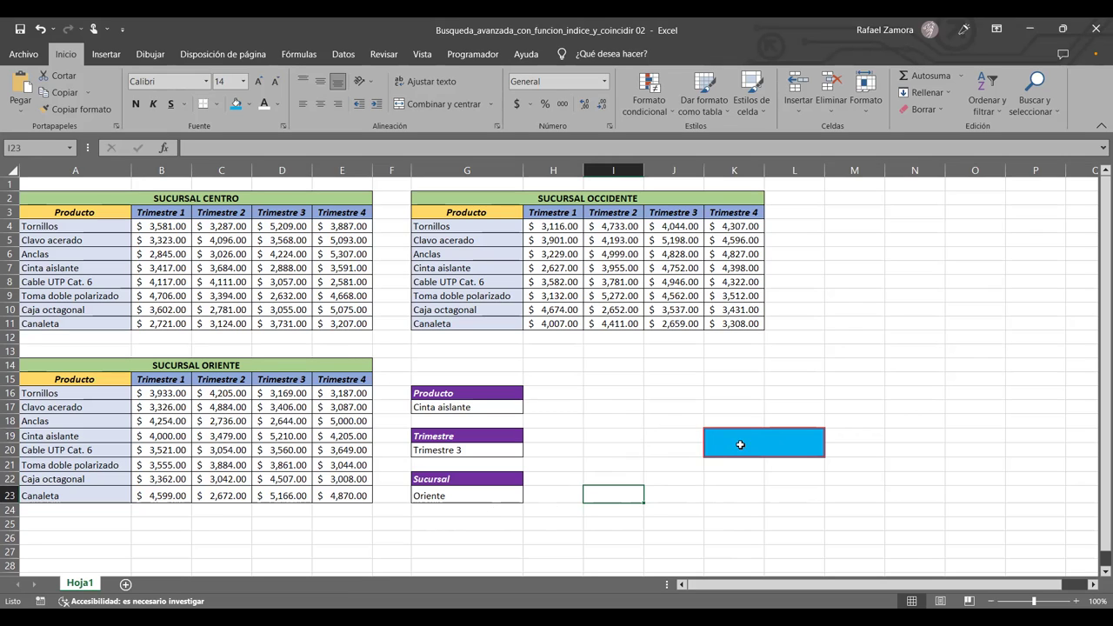
{"action": "left_click", "coordinate": [740, 494]}
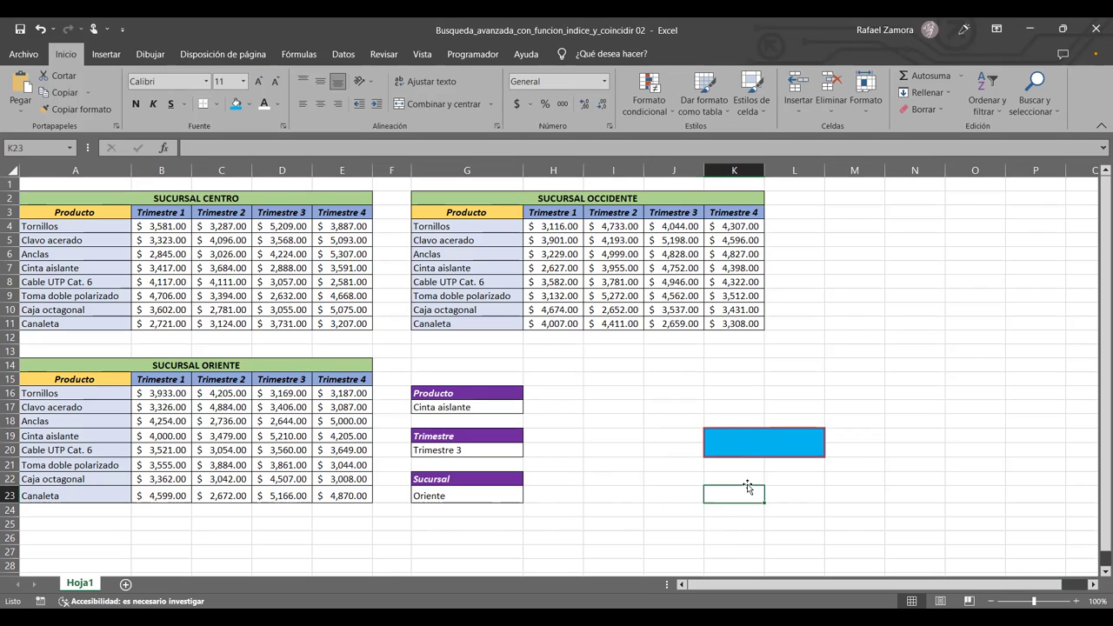
{"action": "left_click", "coordinate": [660, 434]}
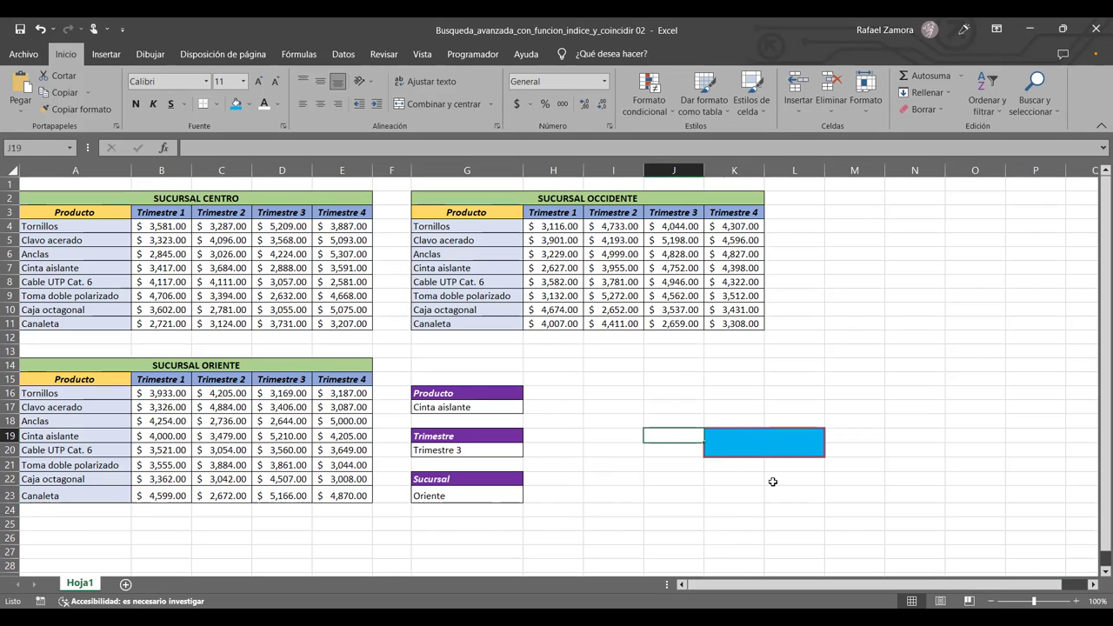
{"action": "left_click", "coordinate": [848, 521]}
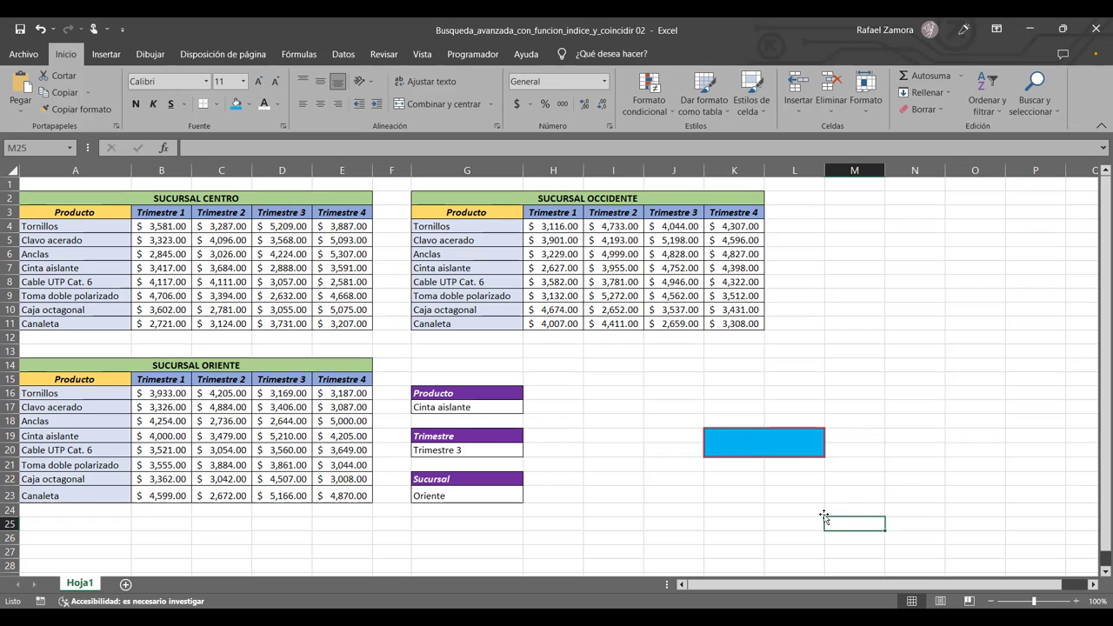
{"action": "left_click", "coordinate": [808, 499]}
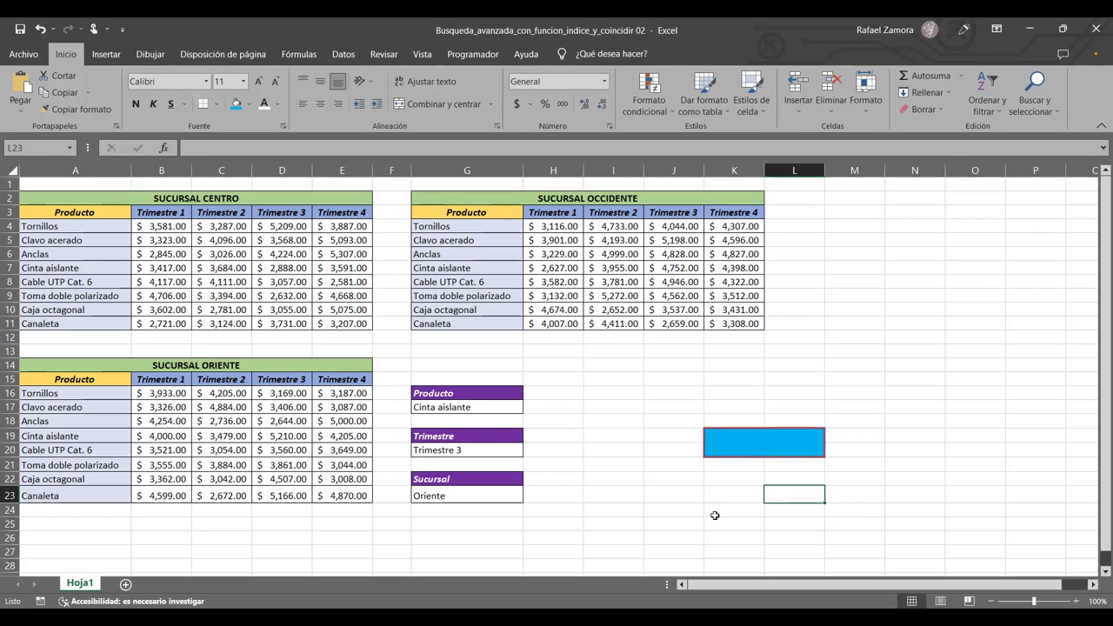
{"action": "left_click", "coordinate": [556, 394]}
{"action": "left_click", "coordinate": [614, 403]}
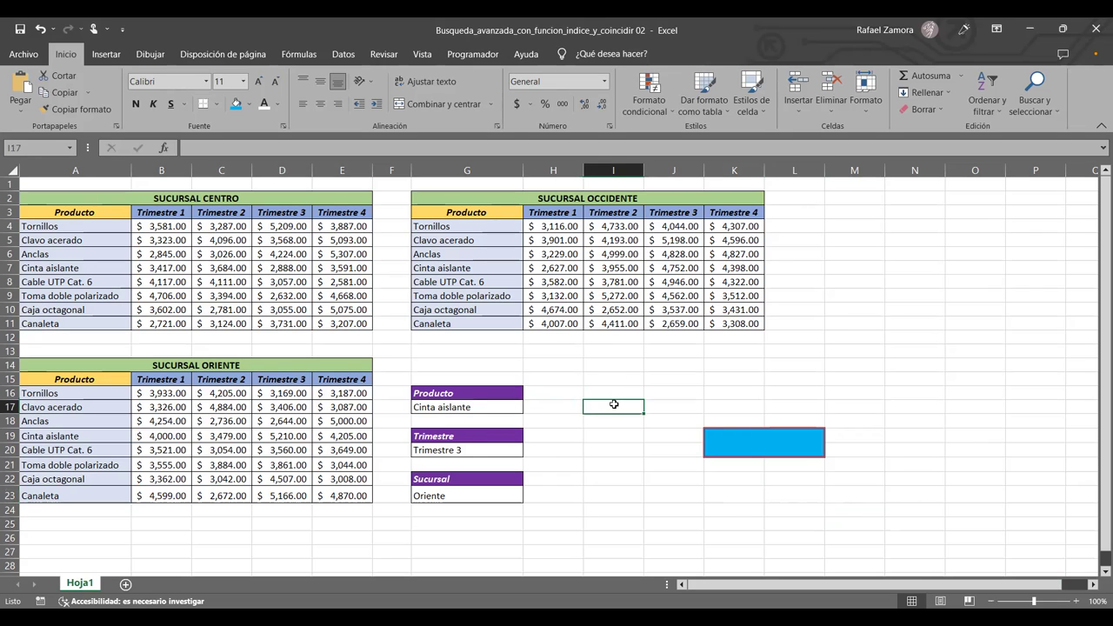
- Insert a WordArt reading 'EN PRACTICA!' and place it below the Sucursal box
{"action": "left_click", "coordinate": [106, 54]}
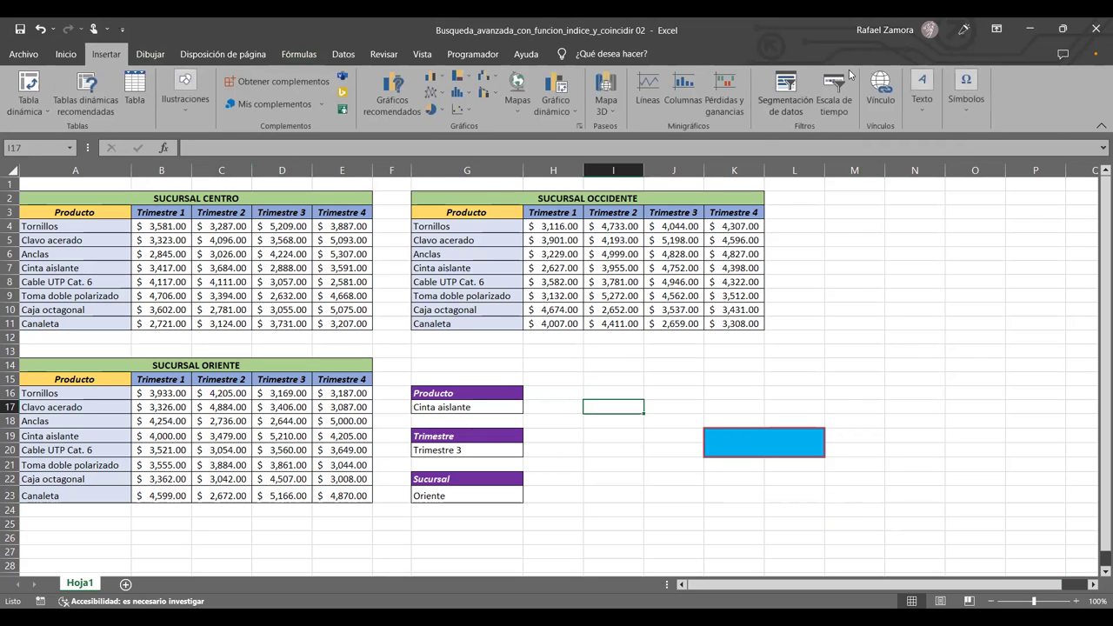
{"action": "left_click", "coordinate": [921, 96]}
{"action": "left_click", "coordinate": [995, 166]}
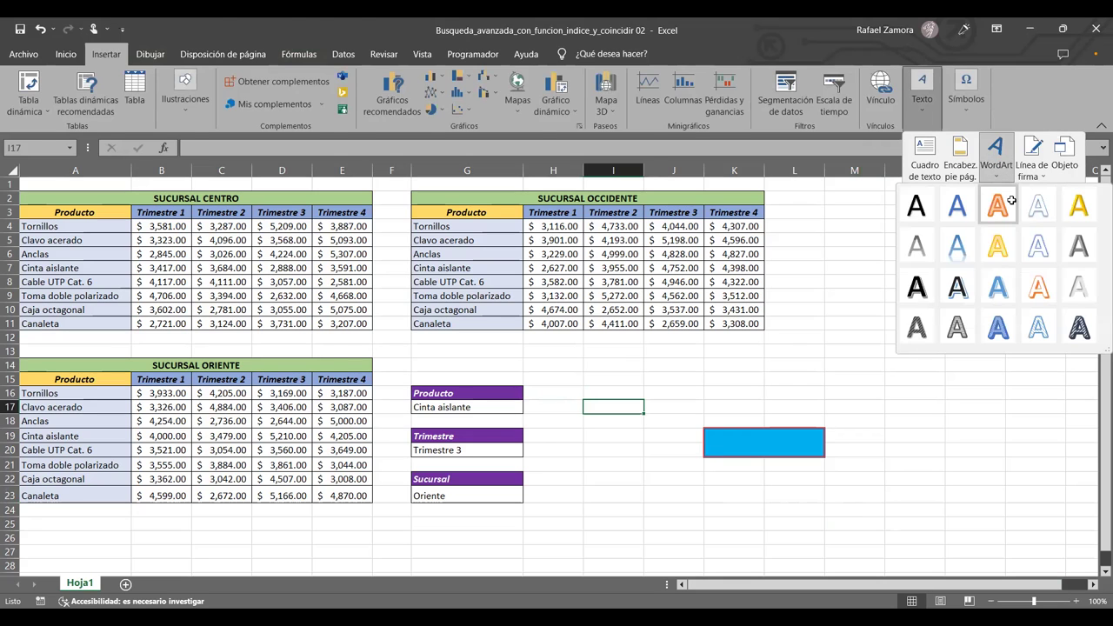
{"action": "left_click", "coordinate": [997, 205]}
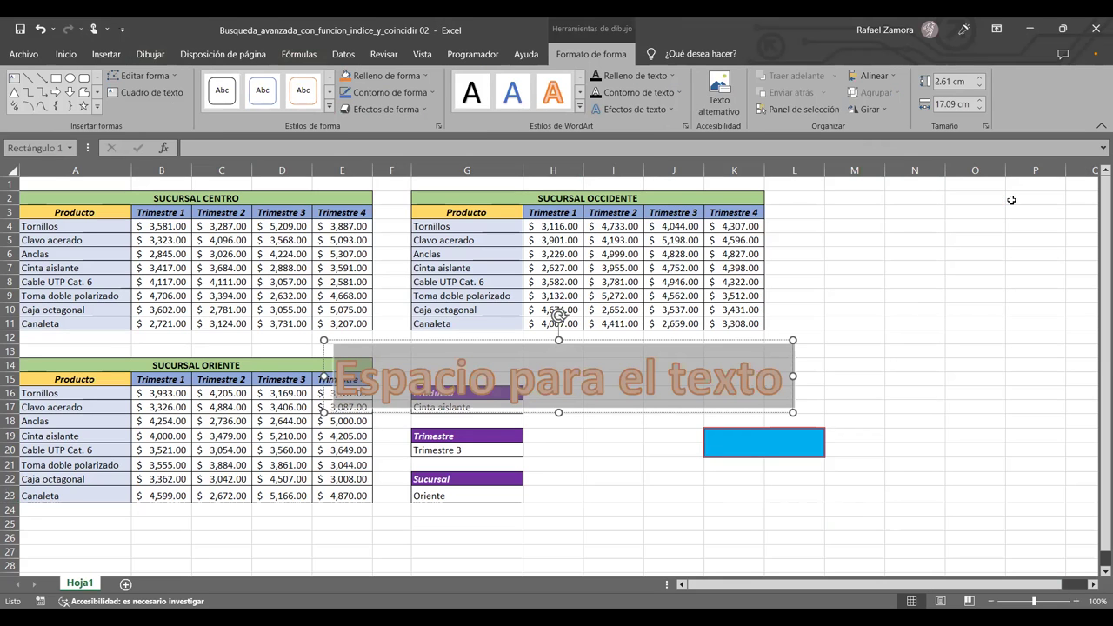
{"action": "type", "text": "EN PRACTICA!"}
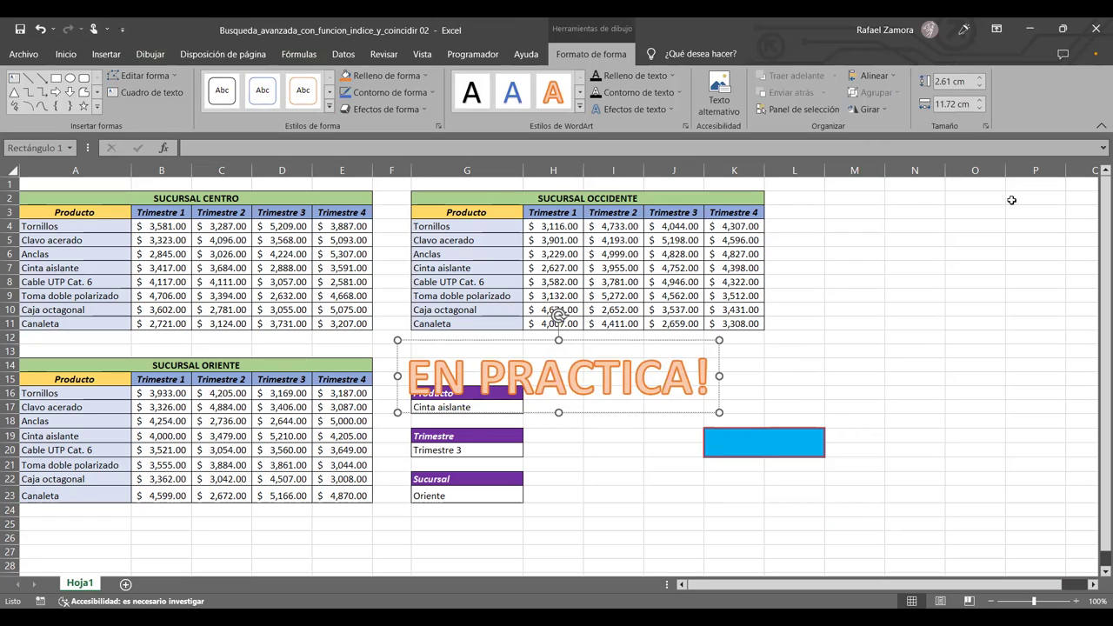
{"action": "mouse_move", "coordinate": [666, 341]}
{"action": "left_mouse_down"}
{"action": "mouse_move", "coordinate": [730, 496]}
{"action": "mouse_move", "coordinate": [803, 475]}
{"action": "left_mouse_up"}
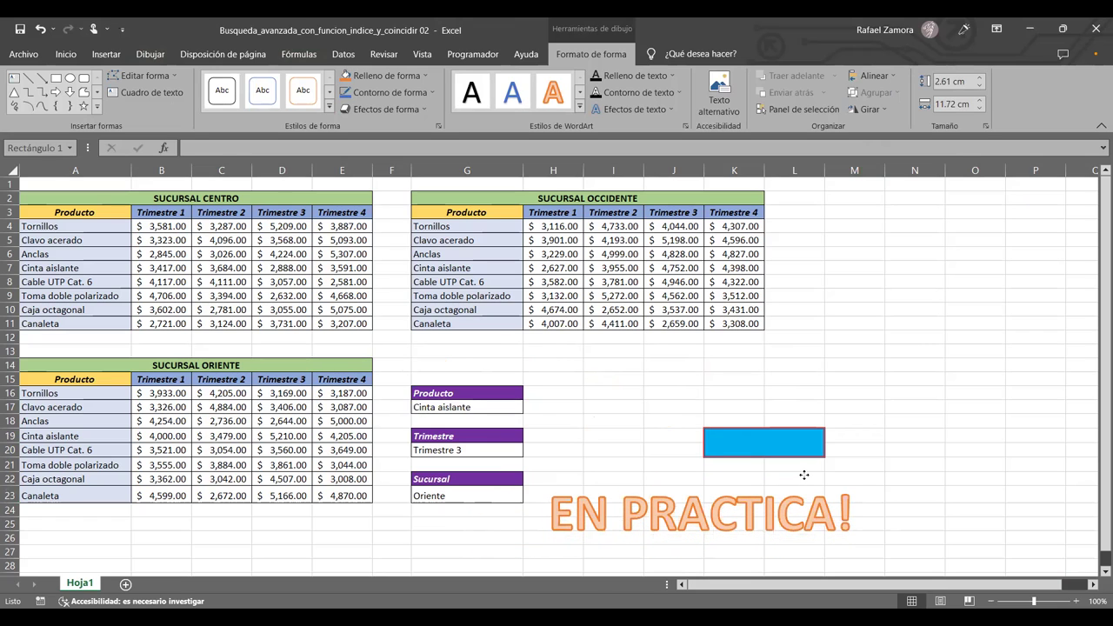
- Set the EN PRACTICA! WordArt text fill to red
{"action": "left_click", "coordinate": [904, 348]}
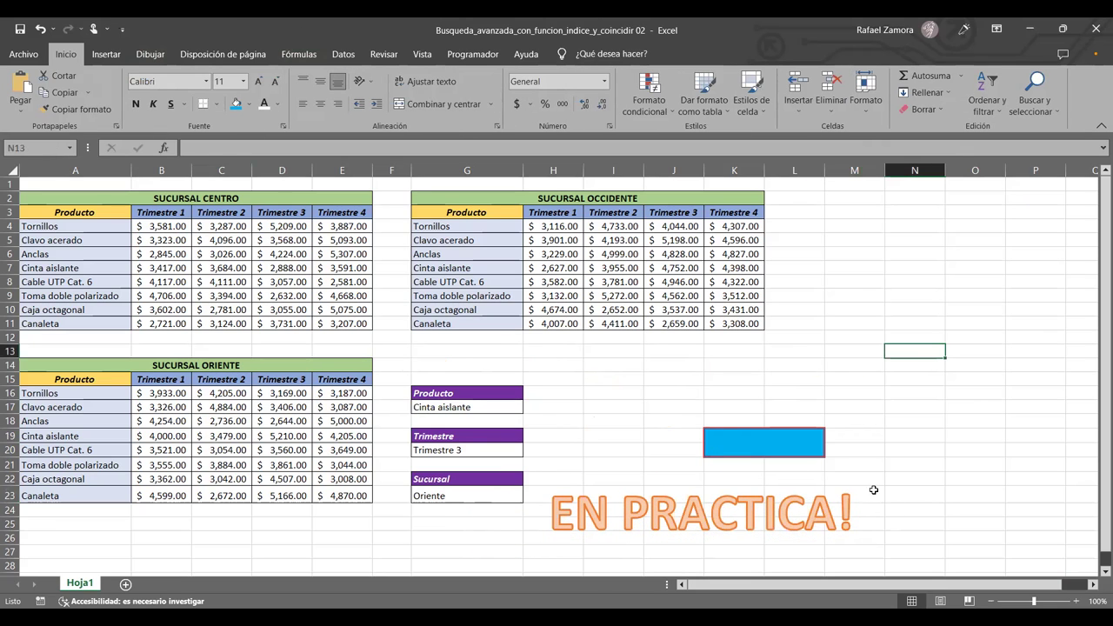
{"action": "left_click", "coordinate": [831, 519]}
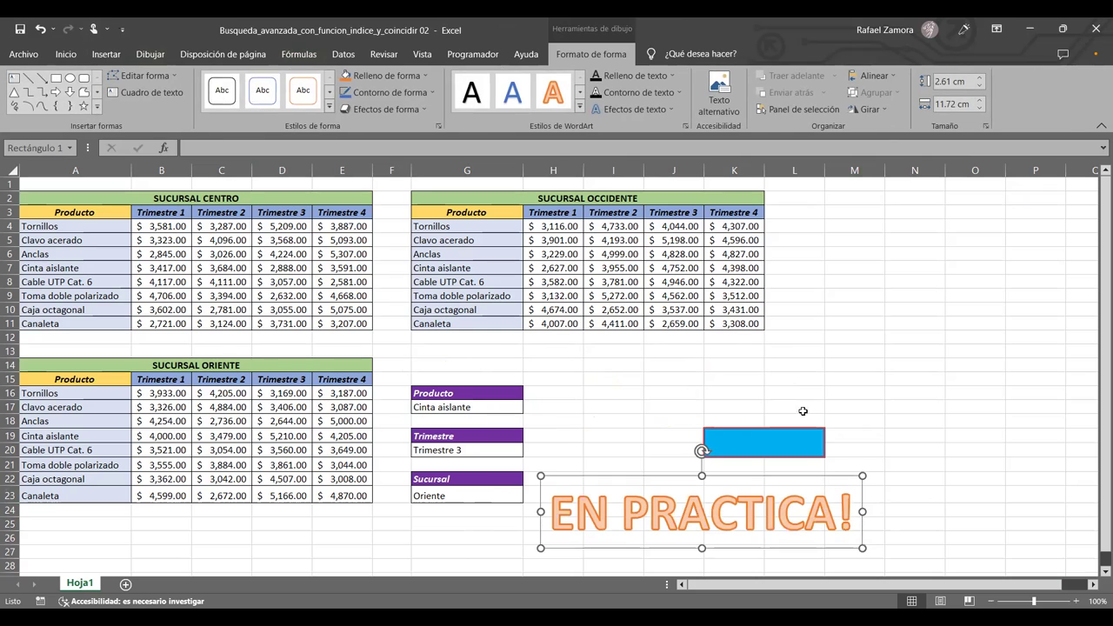
{"action": "left_click", "coordinate": [671, 76]}
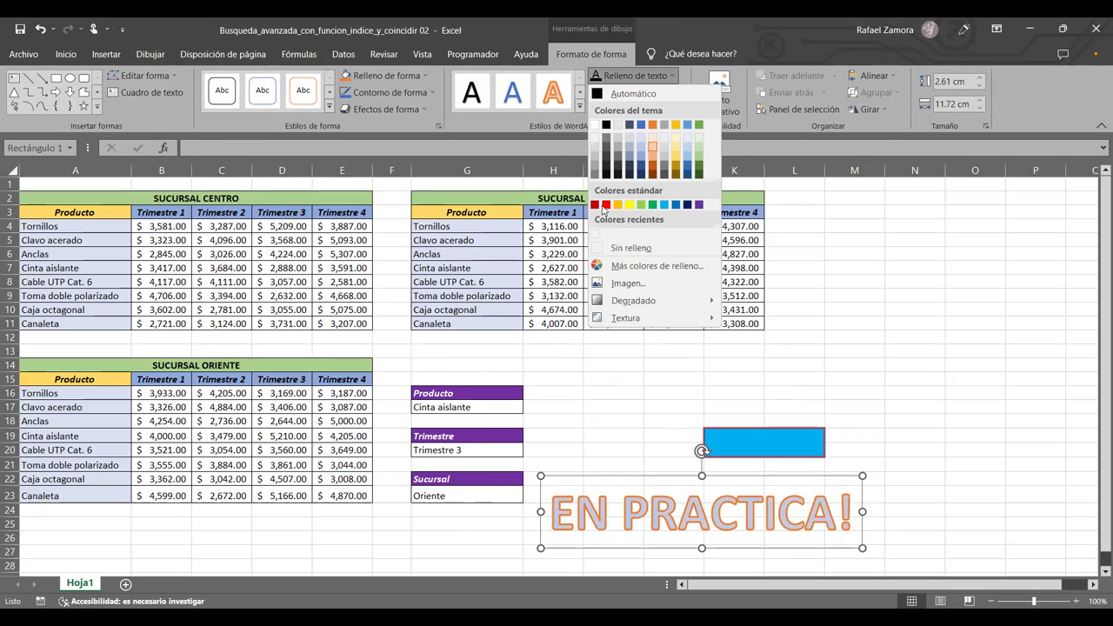
{"action": "left_click", "coordinate": [605, 205]}
{"action": "left_click", "coordinate": [1034, 421]}
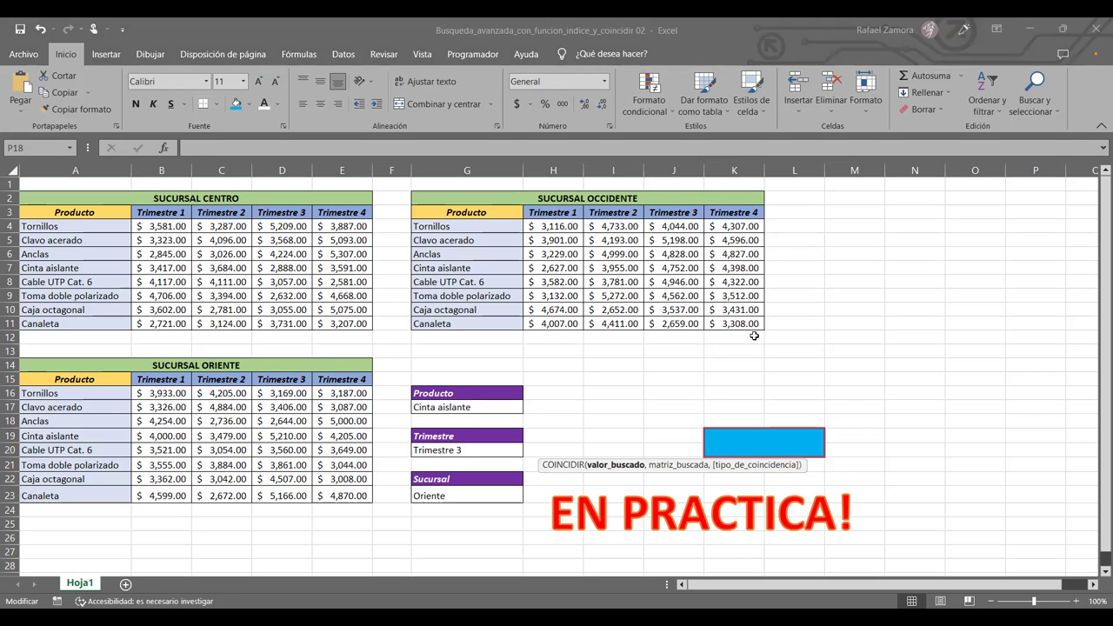
{"action": "key", "text": "Escape"}
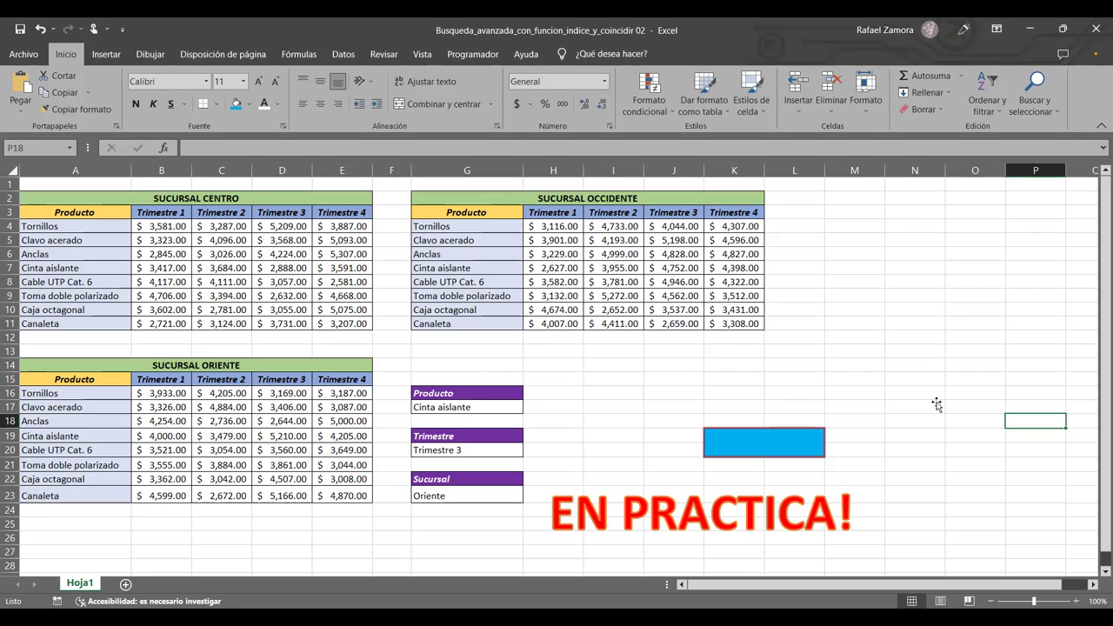
{"action": "left_click", "coordinate": [936, 404]}
{"action": "left_click", "coordinate": [817, 335]}
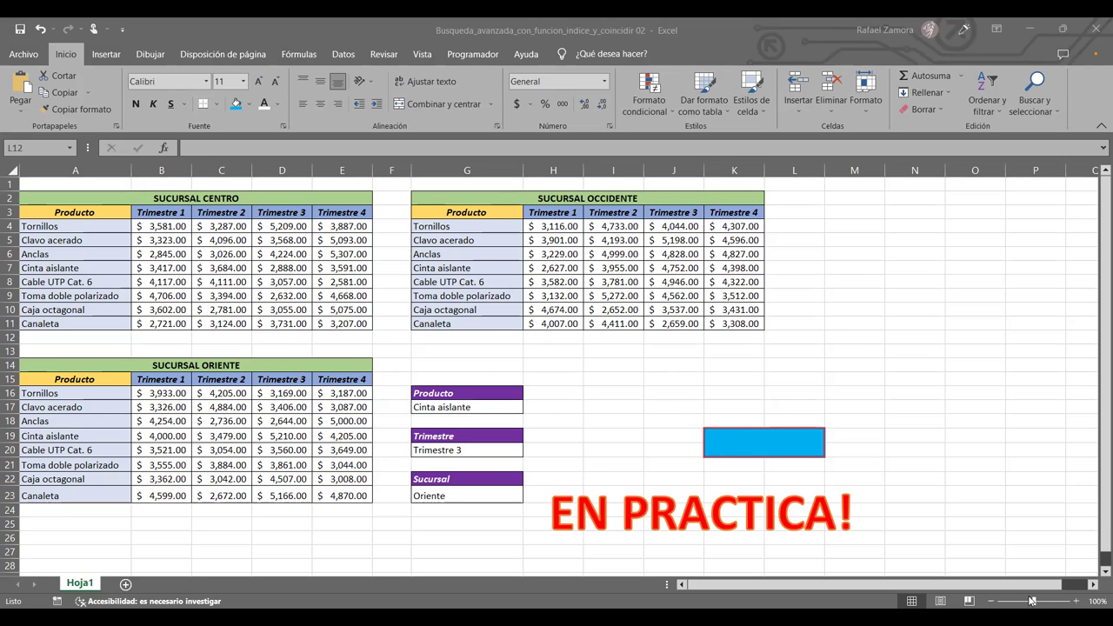
{"action": "left_click", "coordinate": [752, 447]}
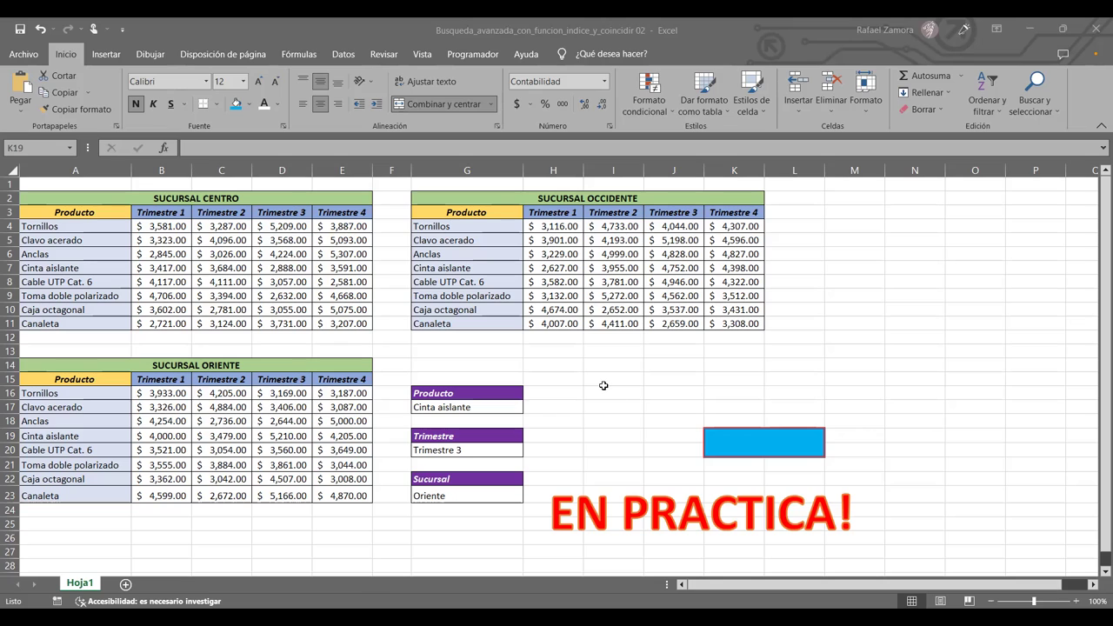
{"action": "left_click", "coordinate": [699, 361]}
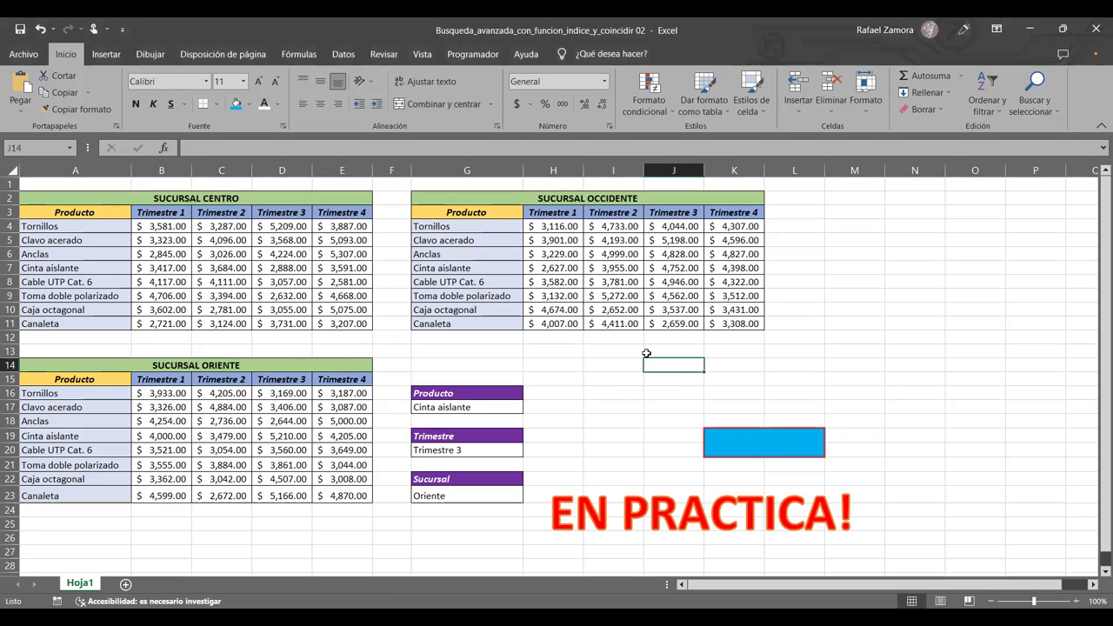
{"action": "left_click", "coordinate": [783, 339]}
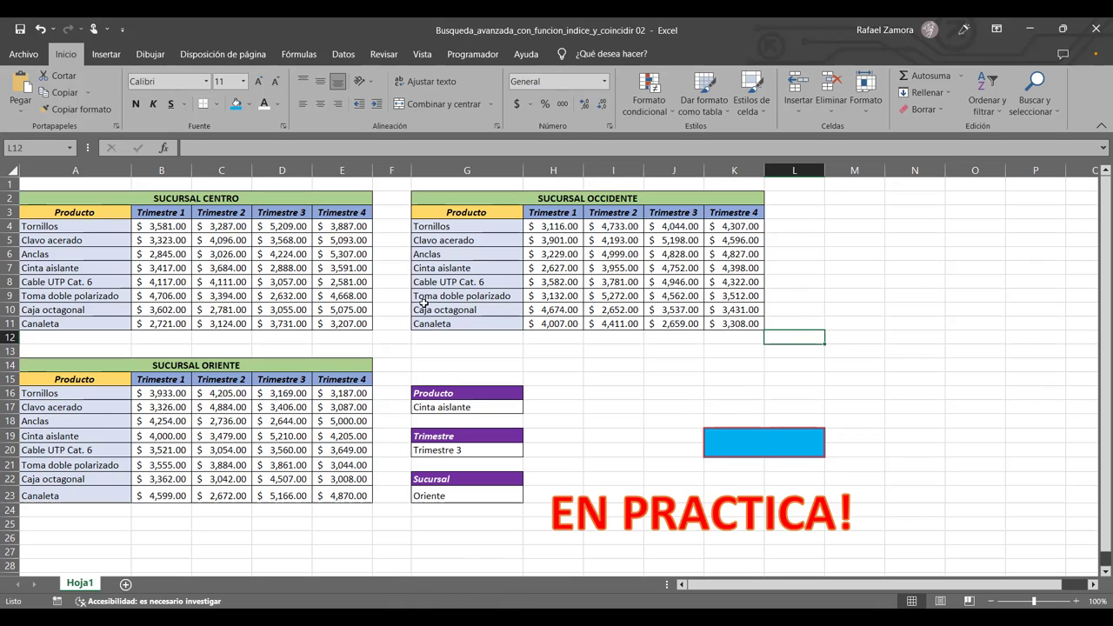
{"action": "left_click", "coordinate": [567, 410]}
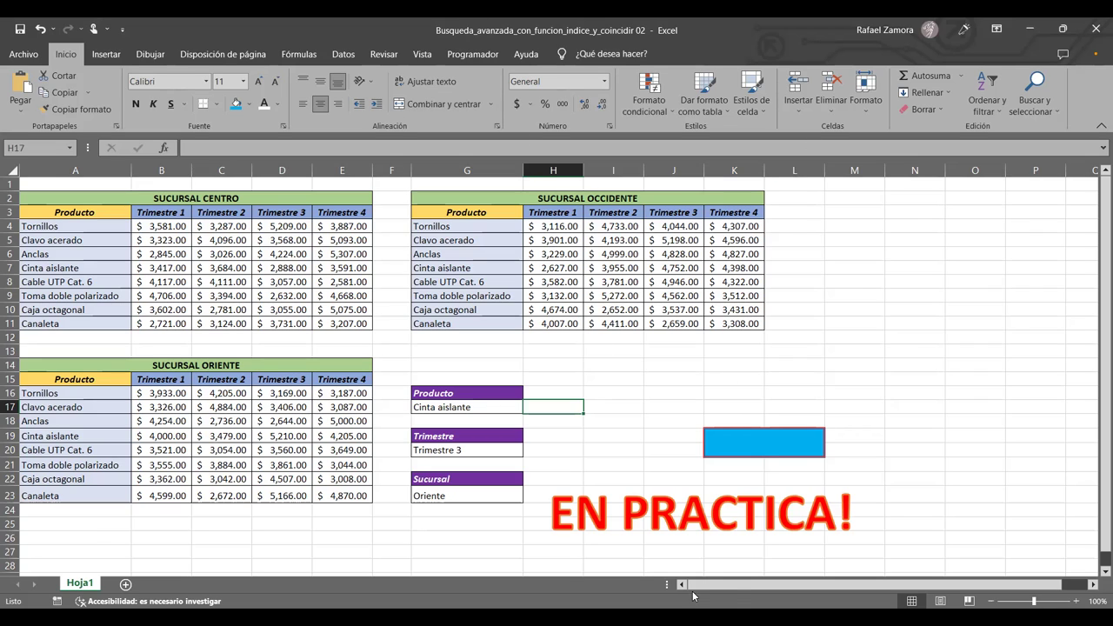
{"action": "left_click", "coordinate": [806, 451]}
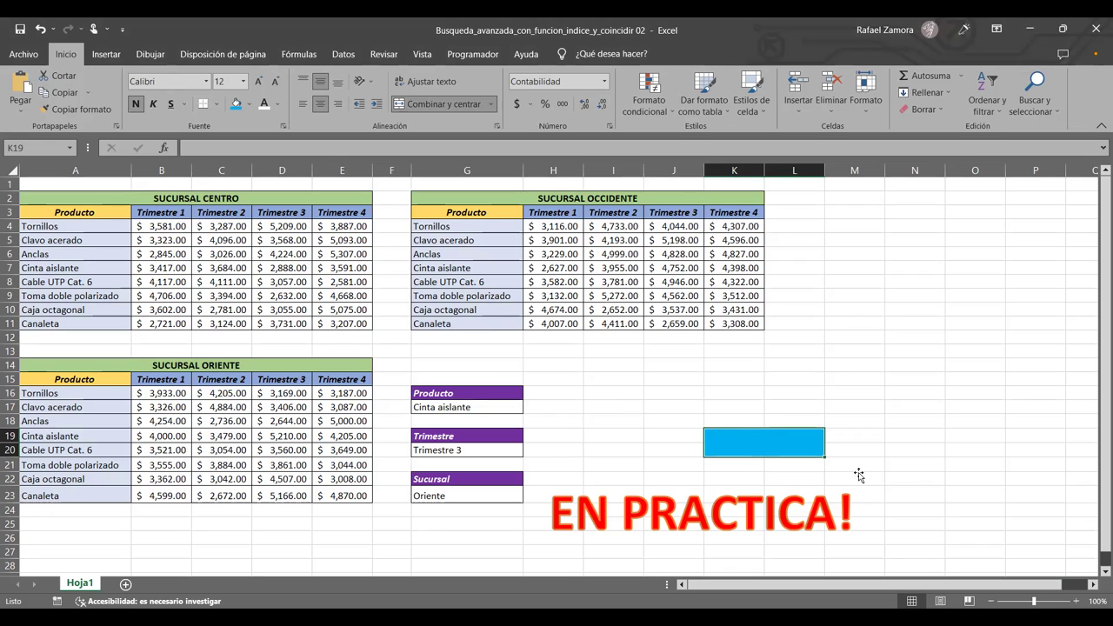
- After discarding a first =in entry, start K19's formula again with =indi
{"action": "type", "text": "="}
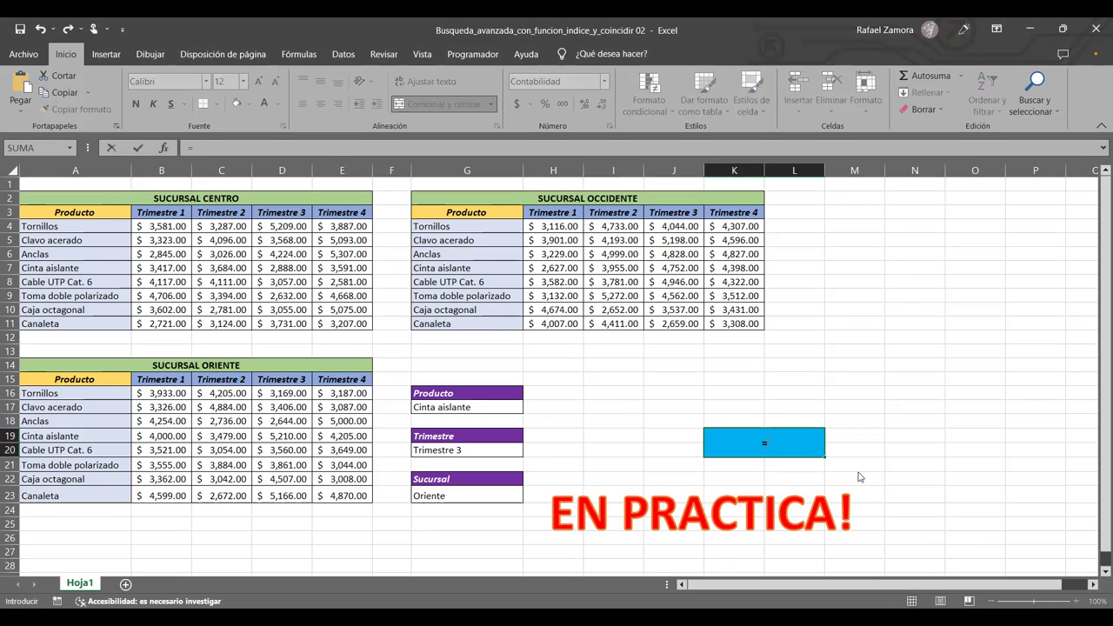
{"action": "type", "text": "in"}
{"action": "key", "text": "ctrl+Return"}
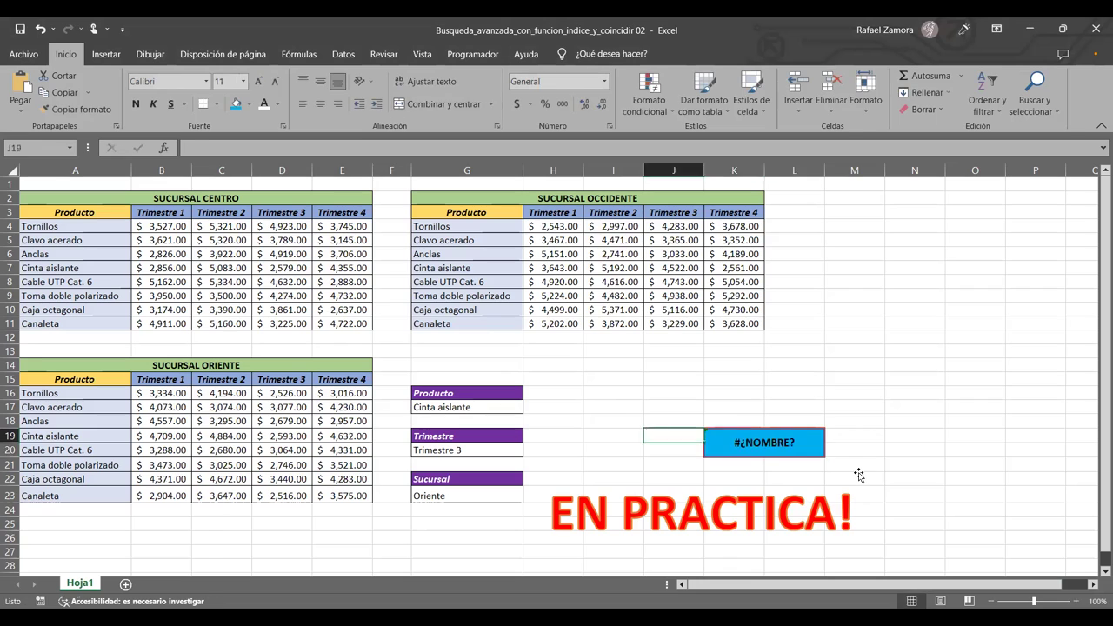
{"action": "type", "text": "="}
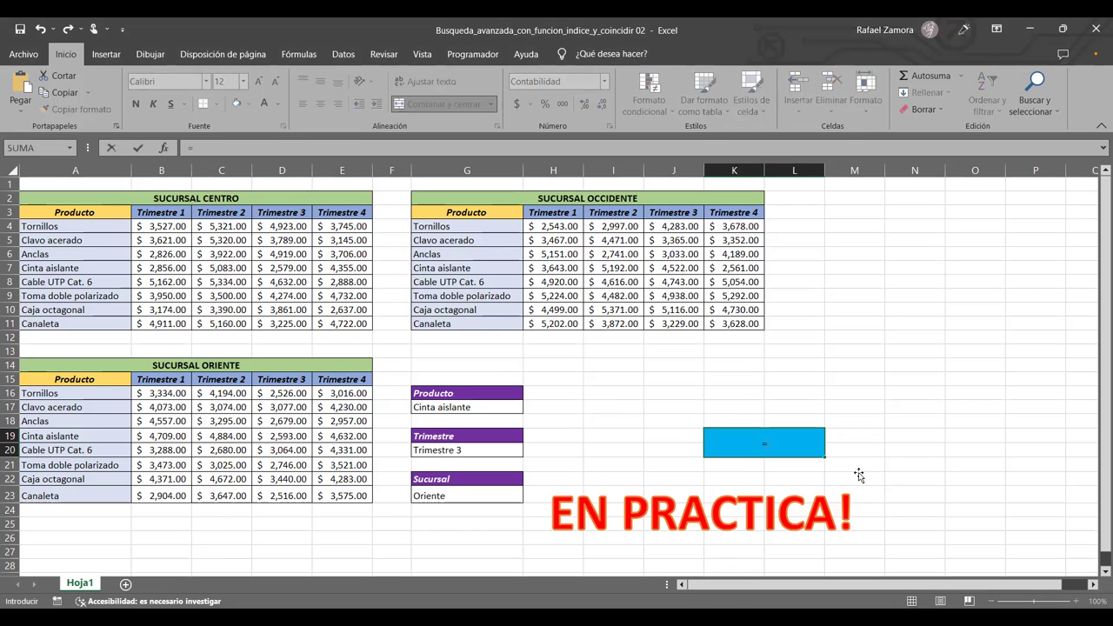
{"action": "type", "text": "indi"}
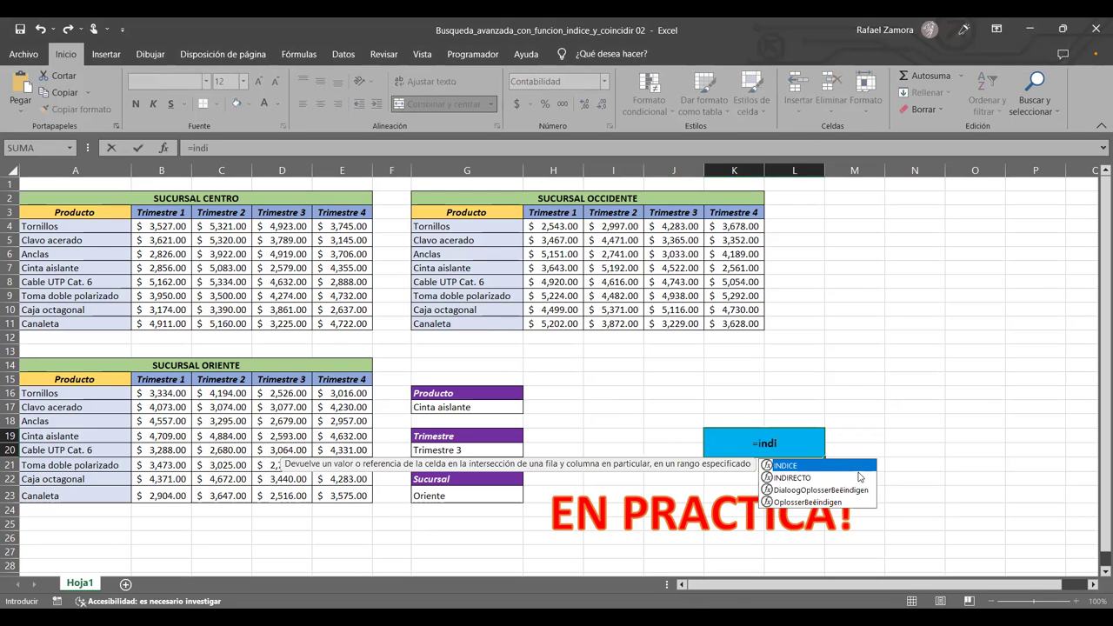
- Accept INDICE and give it the branch tables B4:E11, H4:K11 and B16:E23 as reference
{"action": "key", "text": "Tab"}
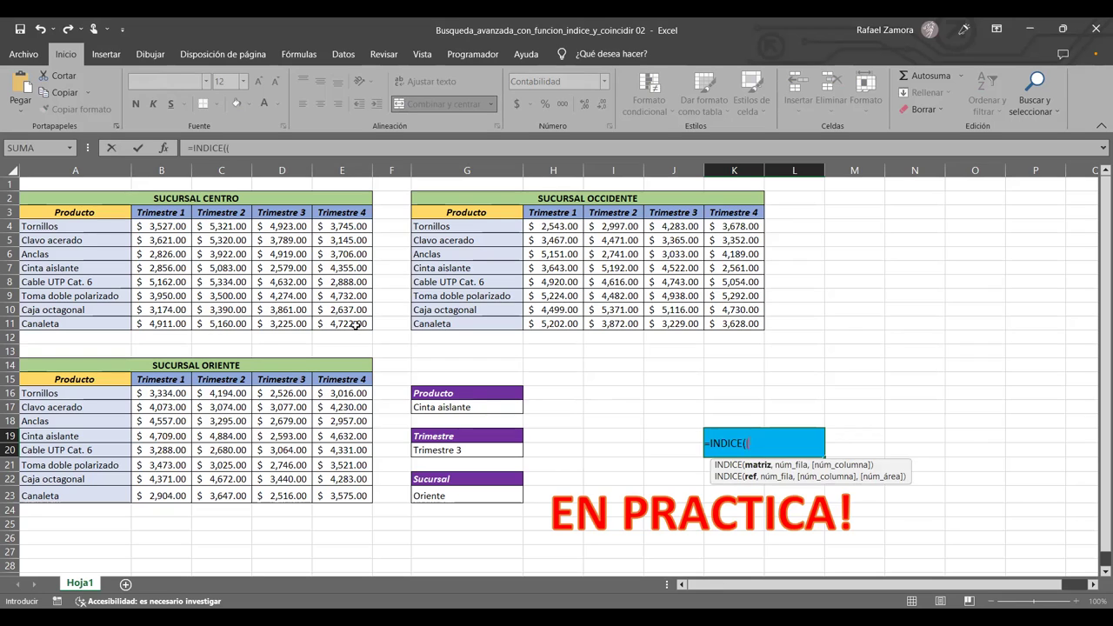
{"action": "left_click", "coordinate": [576, 226]}
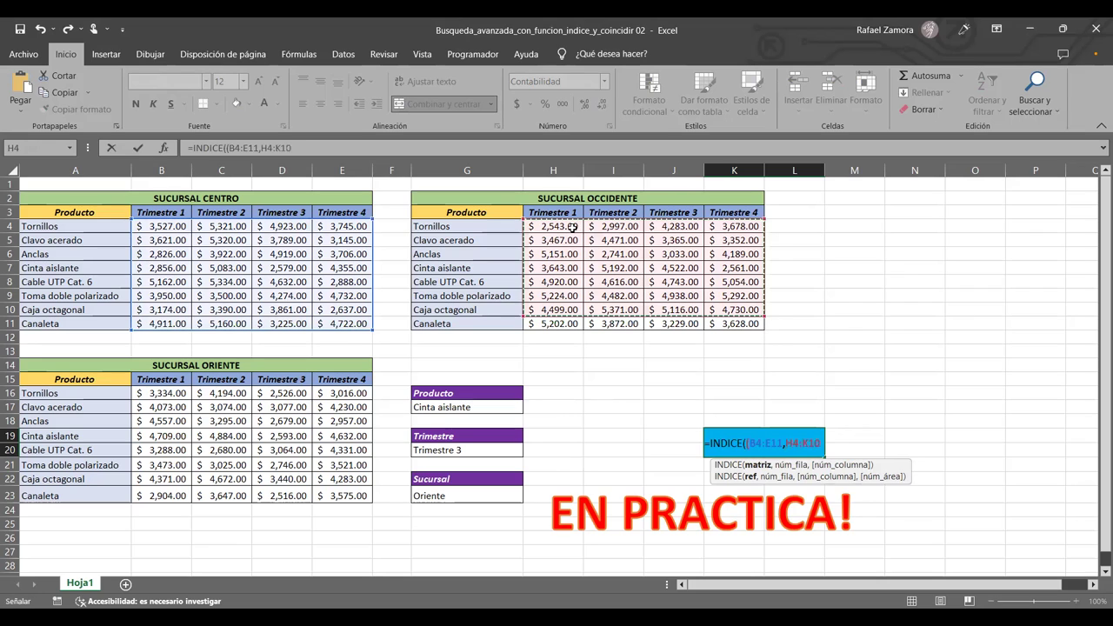
{"action": "left_click_drag", "start_coordinate": [576, 226], "coordinate": [737, 323]}
{"action": "type", "text": ","}
{"action": "left_click", "coordinate": [162, 392]}
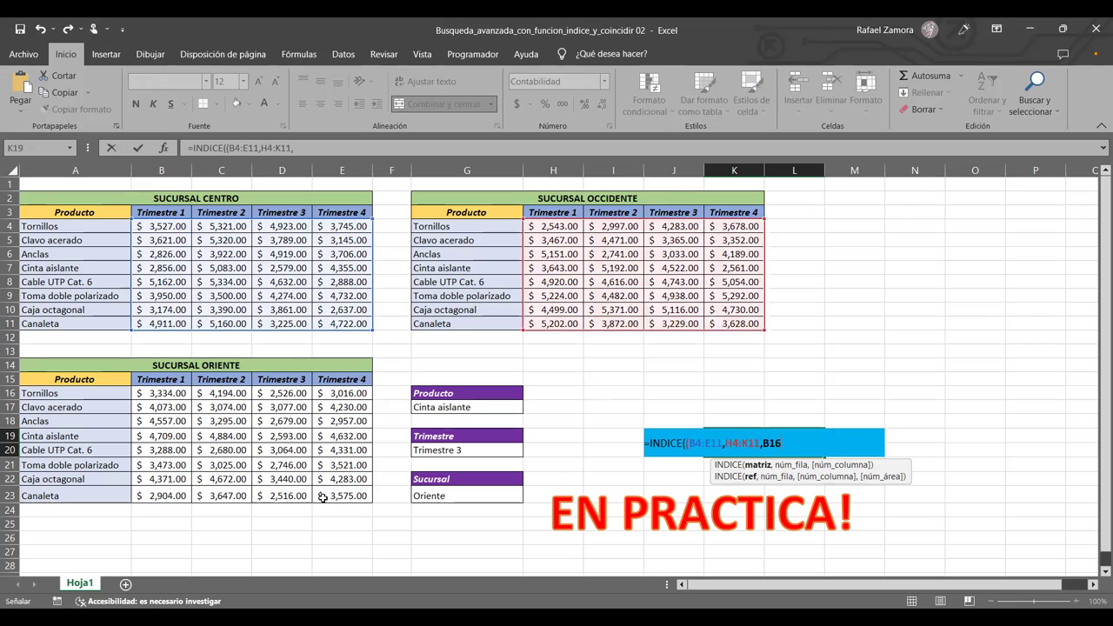
{"action": "left_click_drag", "start_coordinate": [162, 393], "coordinate": [322, 497]}
{"action": "type", "text": ")"}
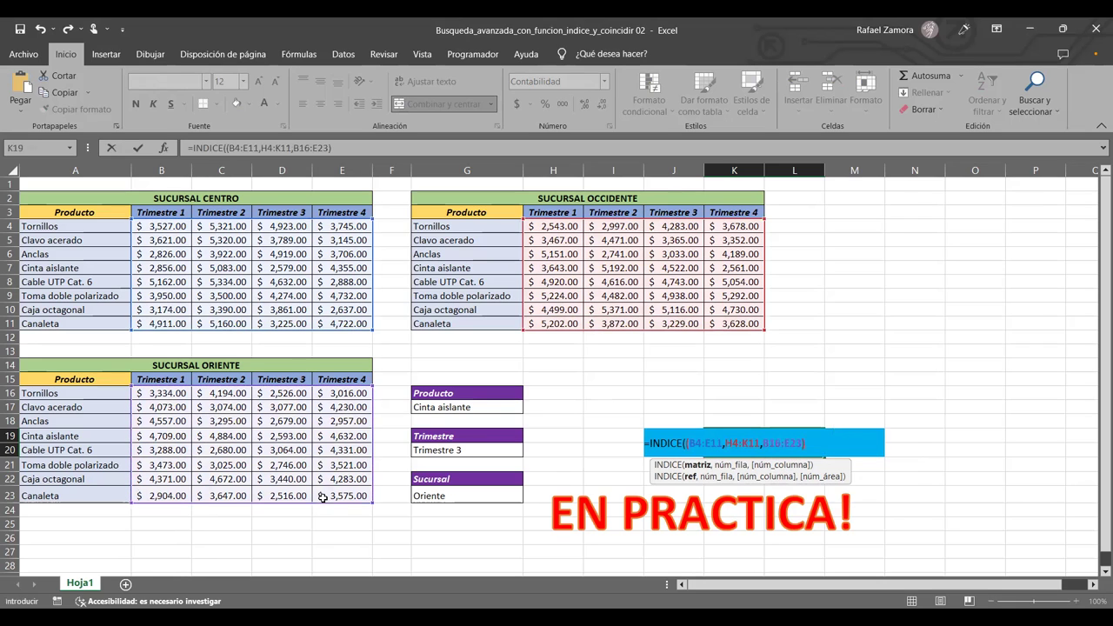
{"action": "type", "text": ","}
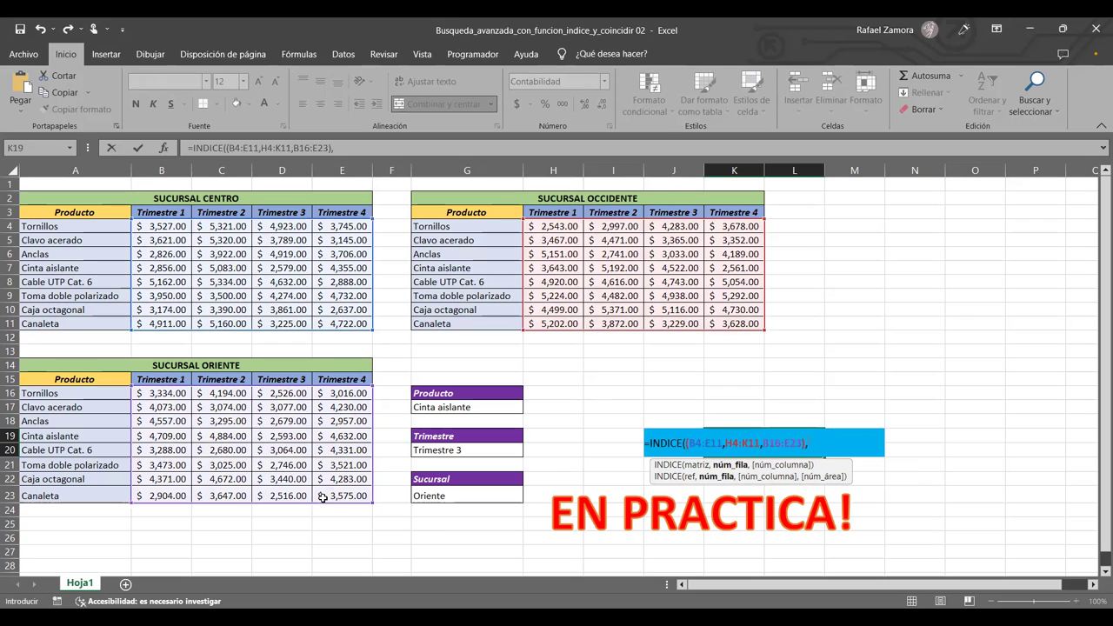
{"action": "type", "text": "coin"}
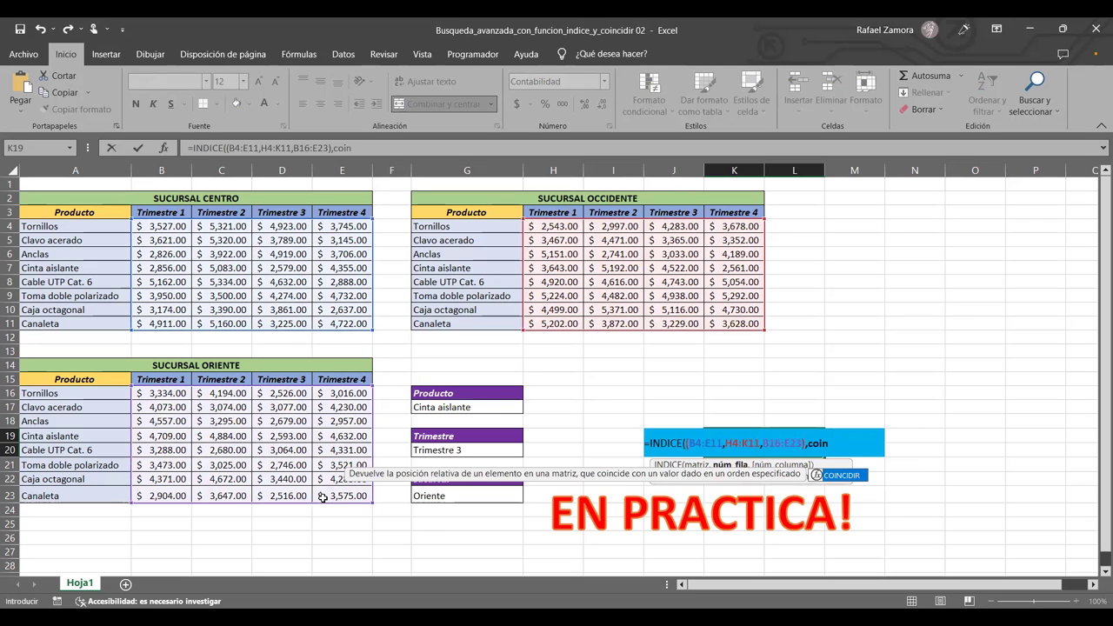
- Add COINCIDIR(G17,A4:A11,0) as the product row argument
{"action": "key", "text": "Tab"}
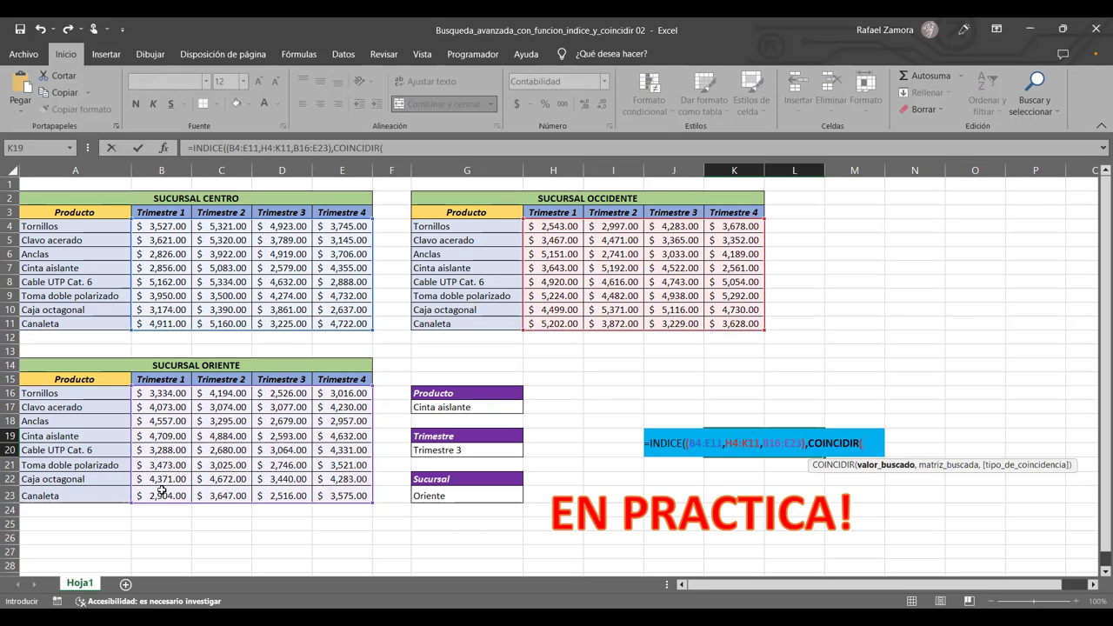
{"action": "left_click", "coordinate": [456, 409]}
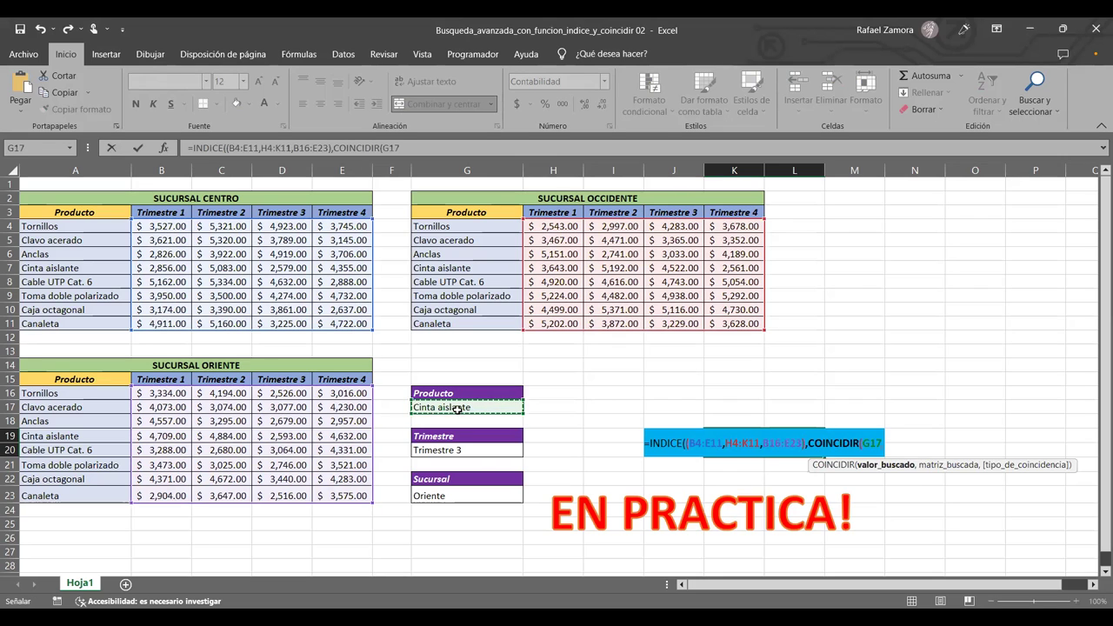
{"action": "type", "text": ","}
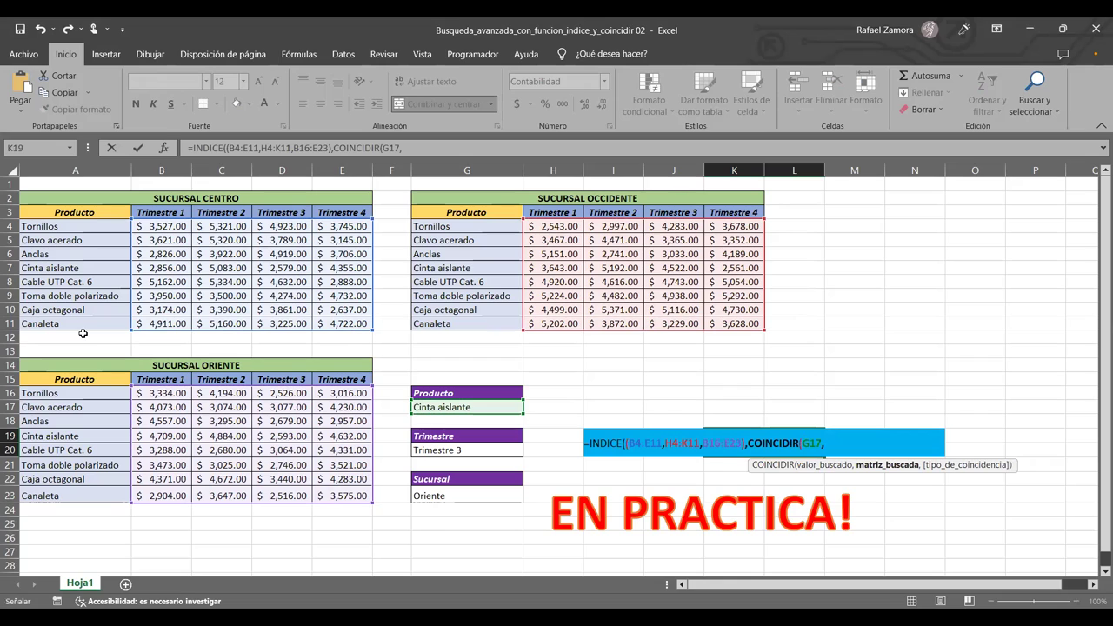
{"action": "left_click_drag", "start_coordinate": [52, 226], "coordinate": [87, 318]}
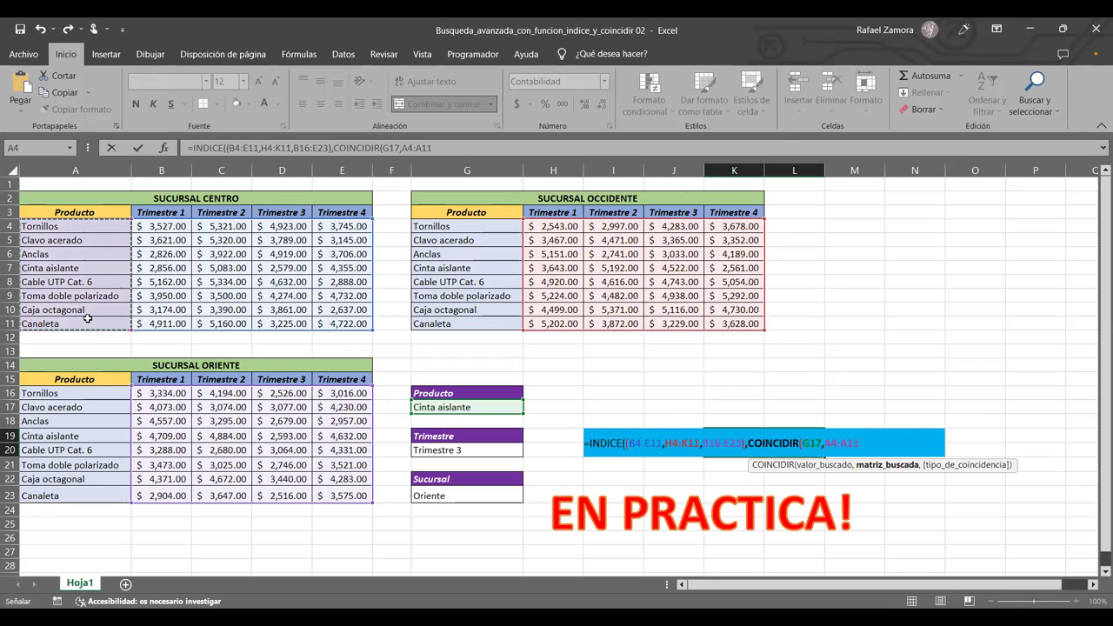
{"action": "type", "text": ",0"}
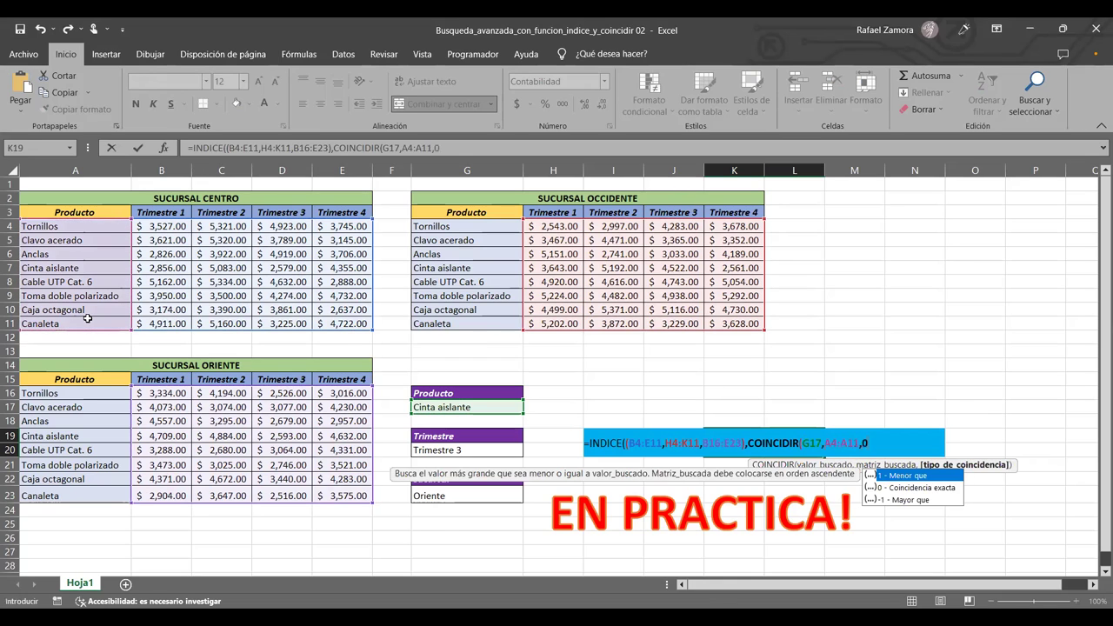
{"action": "type", "text": ")"}
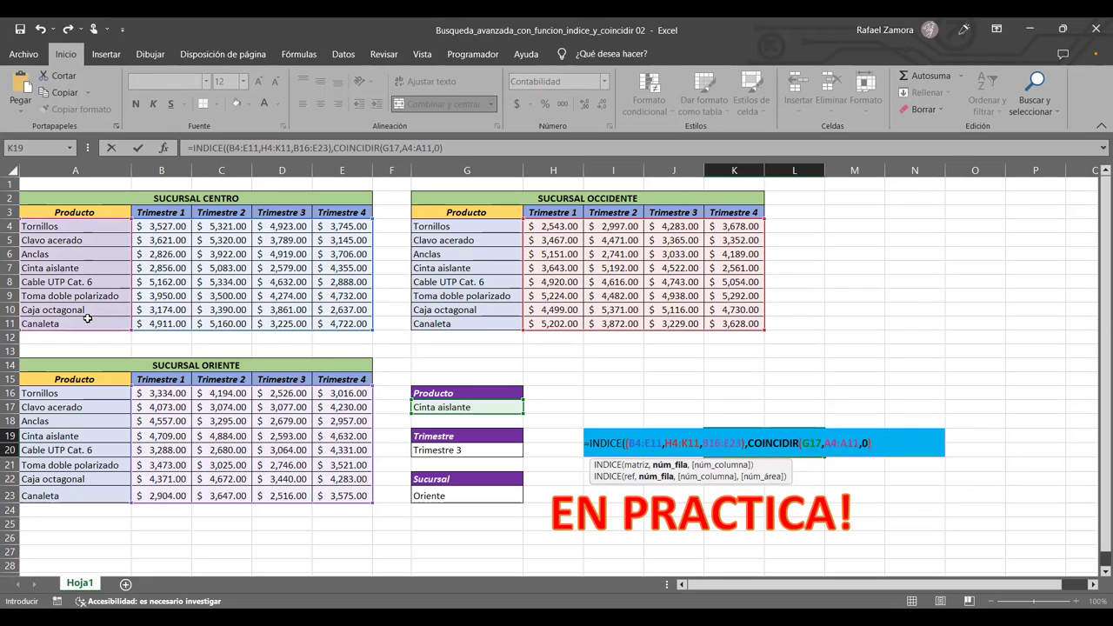
{"action": "type", "text": ","}
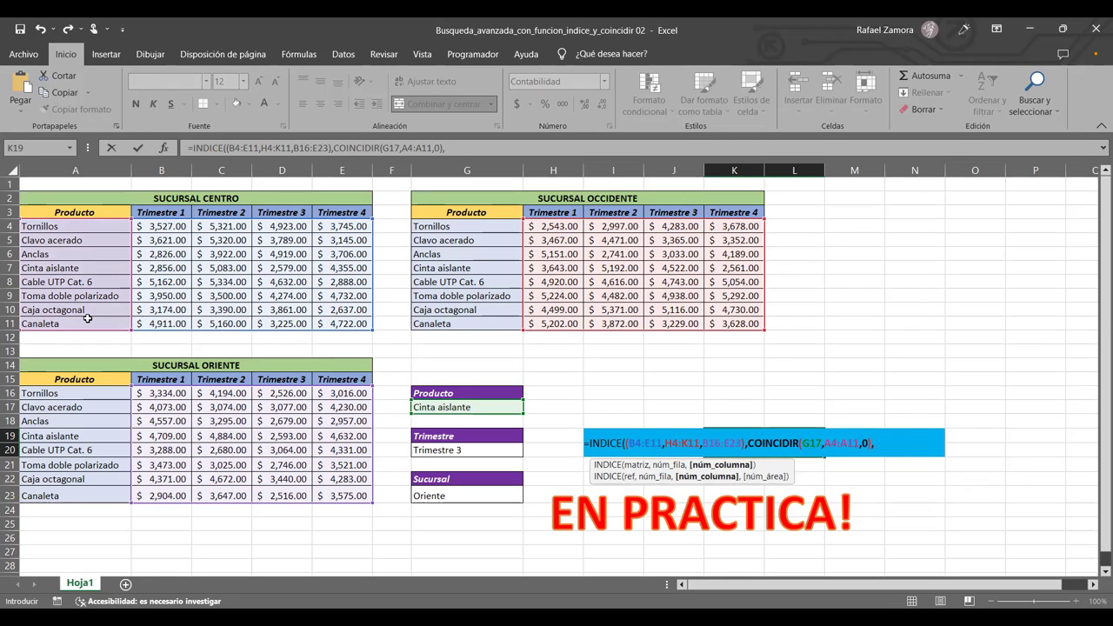
{"action": "type", "text": "COINCIDIR("}
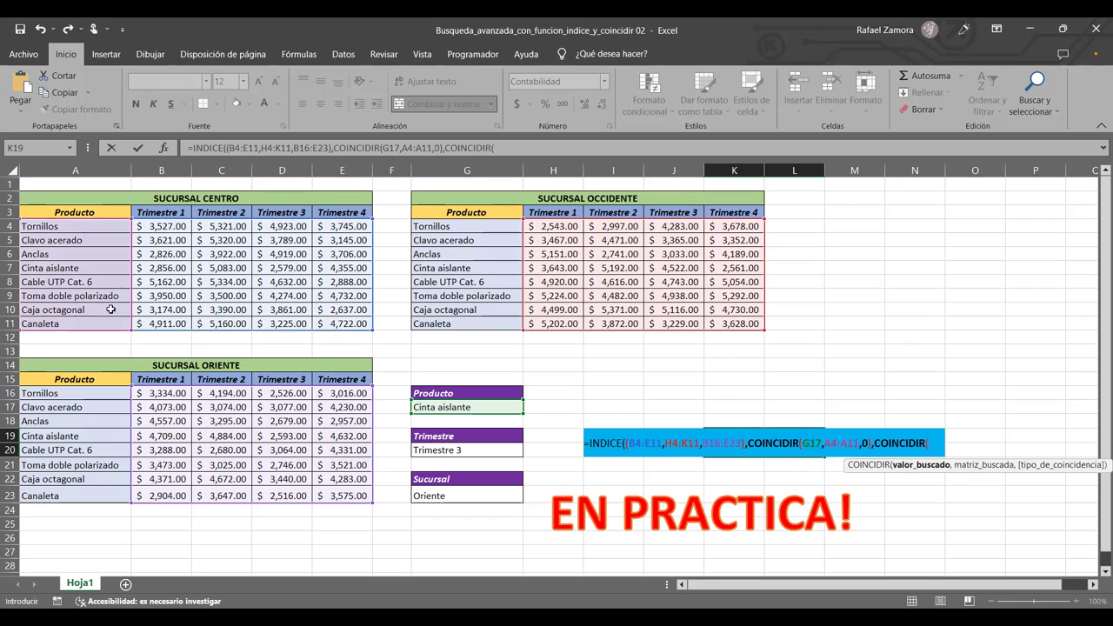
- Add COINCIDIR(G20,H3:K3,0) for the quarter and G25 as area, then commit
{"action": "left_click", "coordinate": [478, 450]}
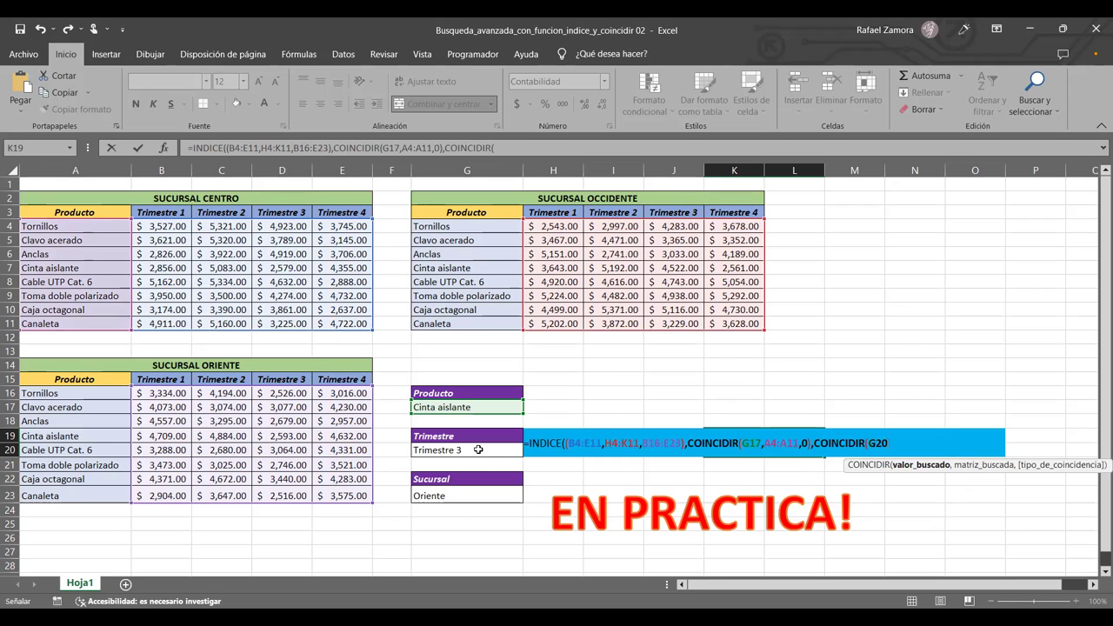
{"action": "type", "text": ","}
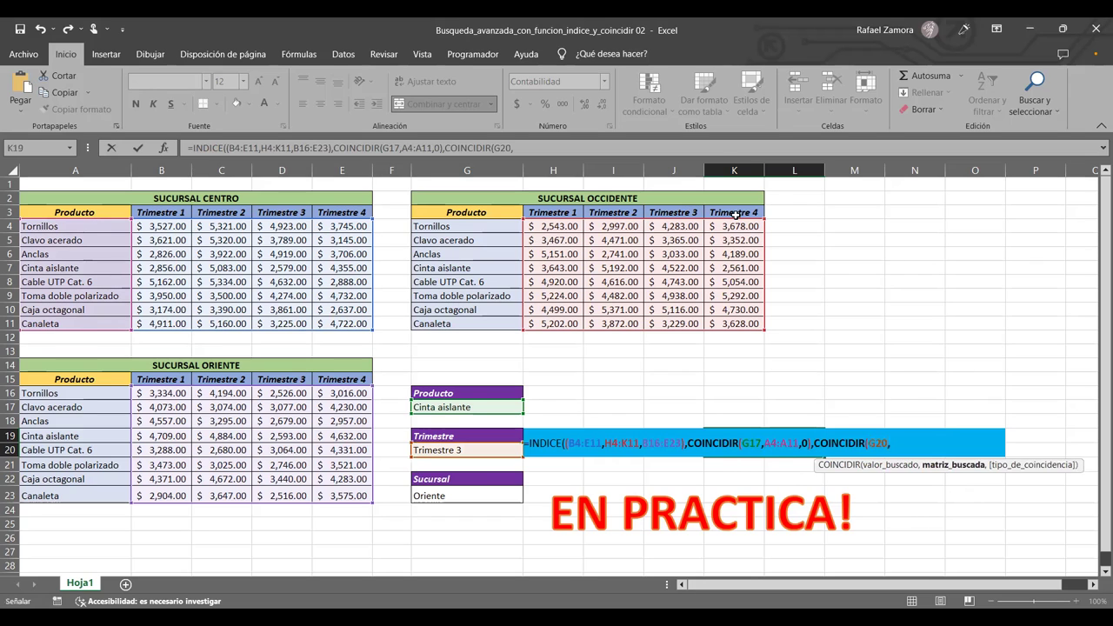
{"action": "left_click_drag", "start_coordinate": [553, 213], "coordinate": [734, 214]}
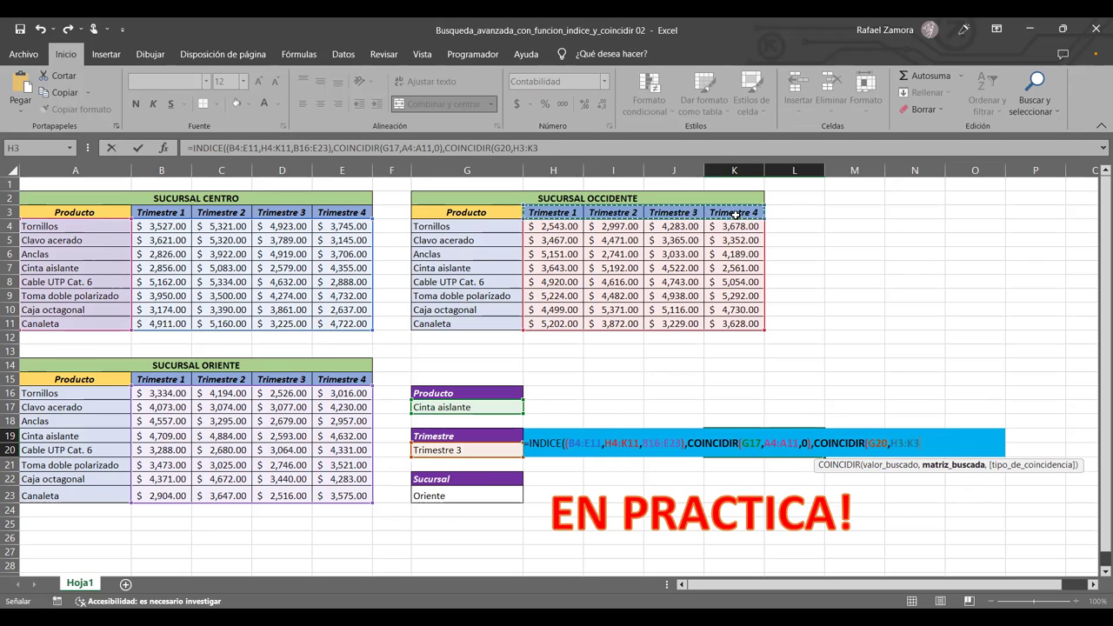
{"action": "type", "text": ",0"}
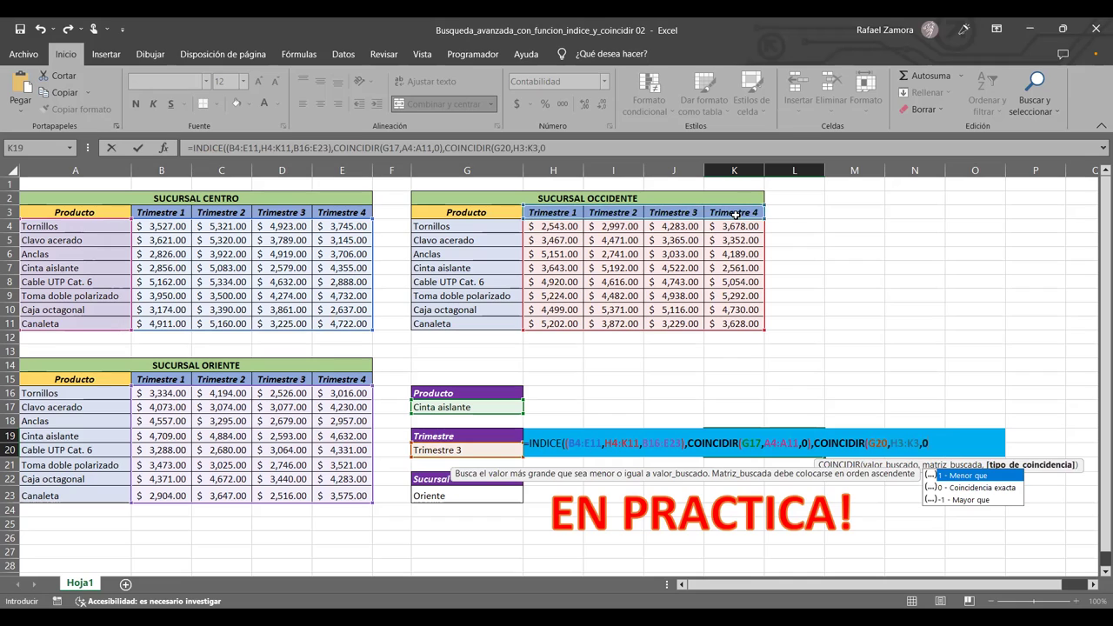
{"action": "type", "text": "),"}
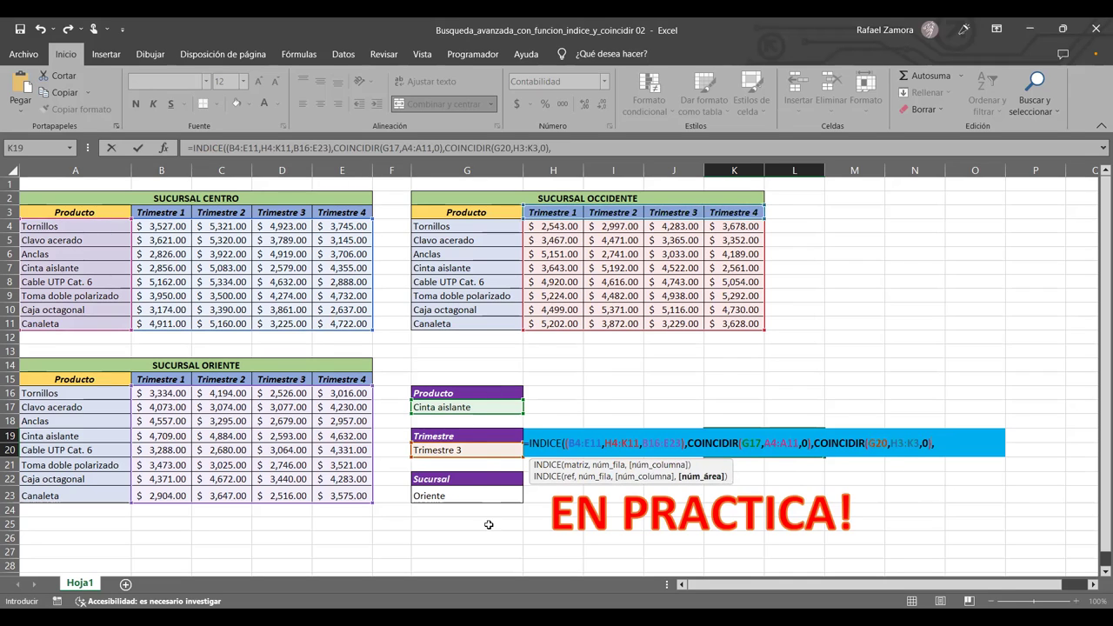
{"action": "left_click", "coordinate": [488, 524]}
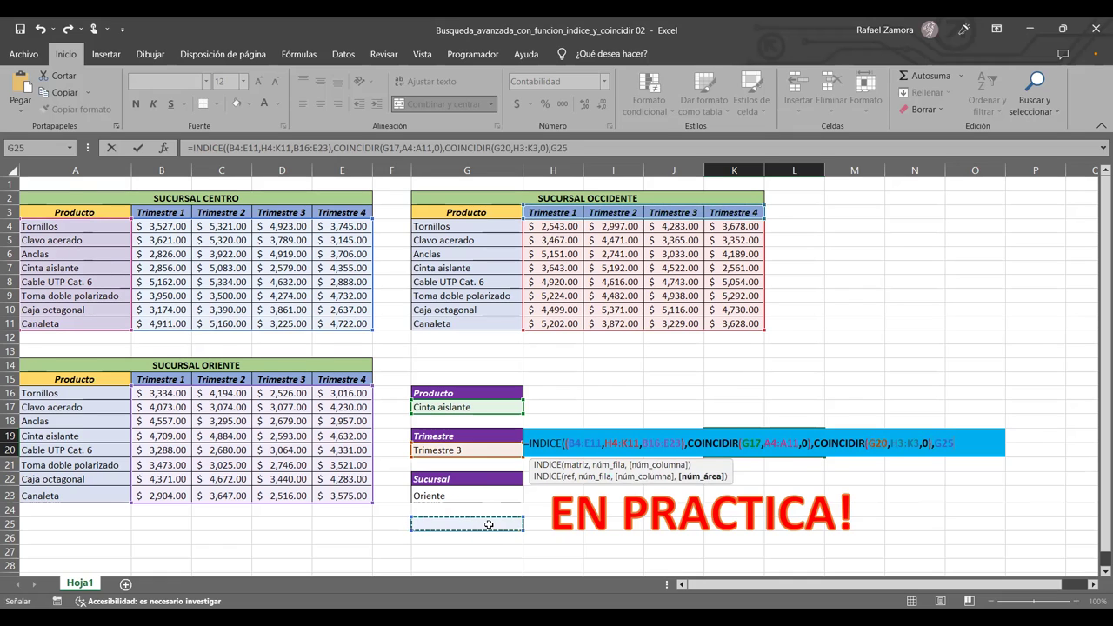
{"action": "key", "text": "Return"}
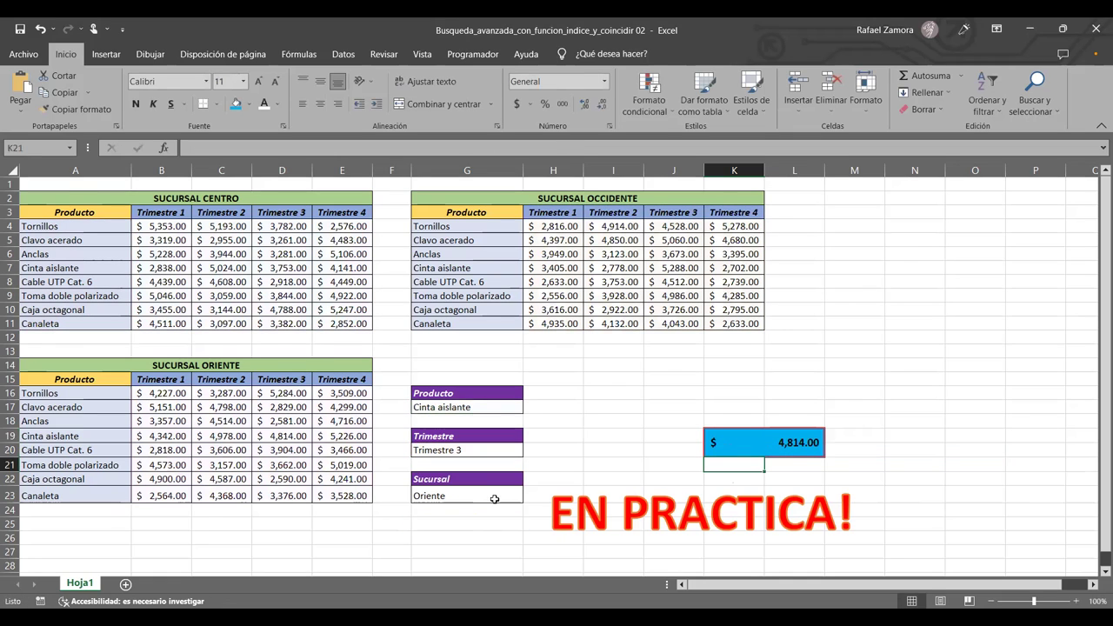
- Move the EN PRACTICA! title up above the result box
{"action": "left_click", "coordinate": [671, 480]}
{"action": "mouse_move", "coordinate": [671, 480]}
{"action": "left_mouse_down"}
{"action": "mouse_move", "coordinate": [825, 340]}
{"action": "mouse_move", "coordinate": [785, 341]}
{"action": "left_mouse_up"}
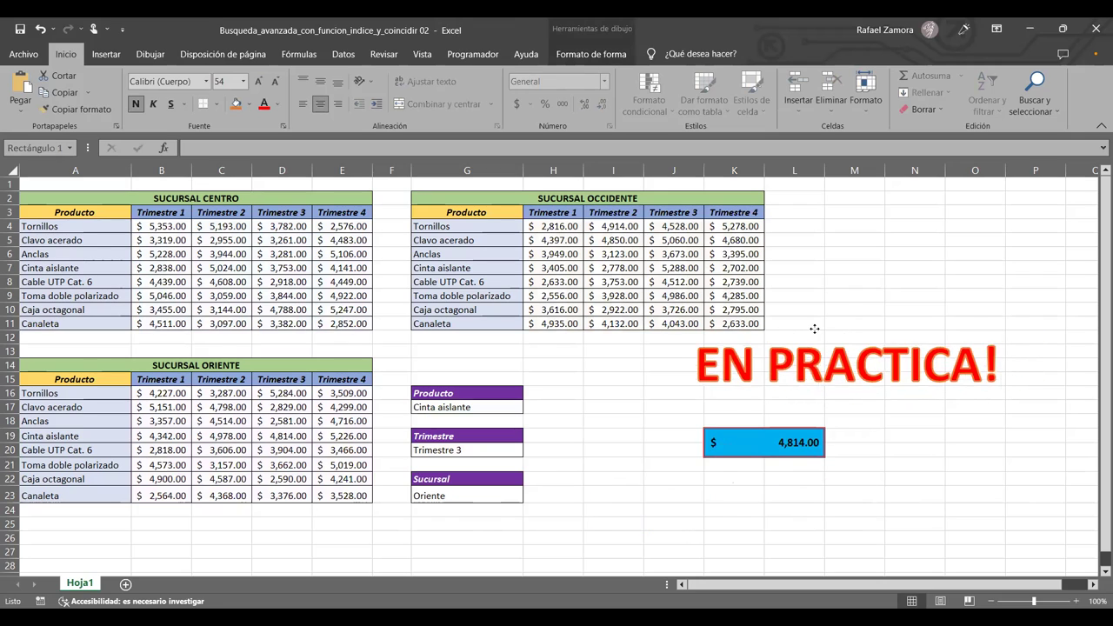
{"action": "left_click", "coordinate": [767, 510]}
- Trace Cinta aislante across to Oriente's Trimestre 3 value and its random formula in D19
{"action": "left_click", "coordinate": [447, 407]}
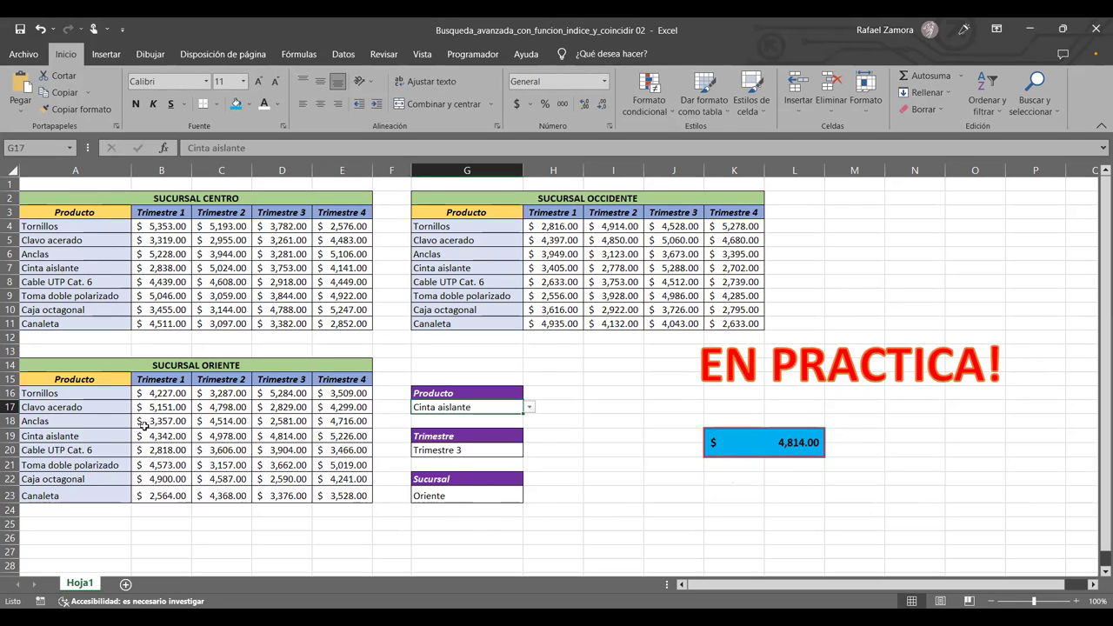
{"action": "left_click", "coordinate": [61, 437]}
{"action": "left_click_drag", "start_coordinate": [82, 436], "coordinate": [256, 433]}
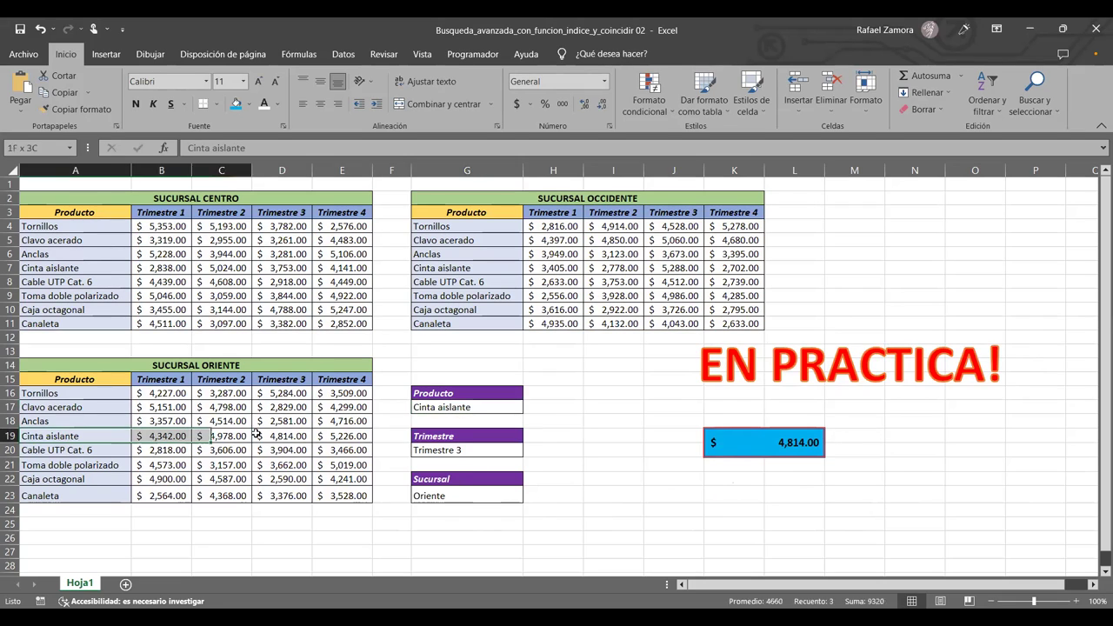
{"action": "left_click", "coordinate": [294, 437]}
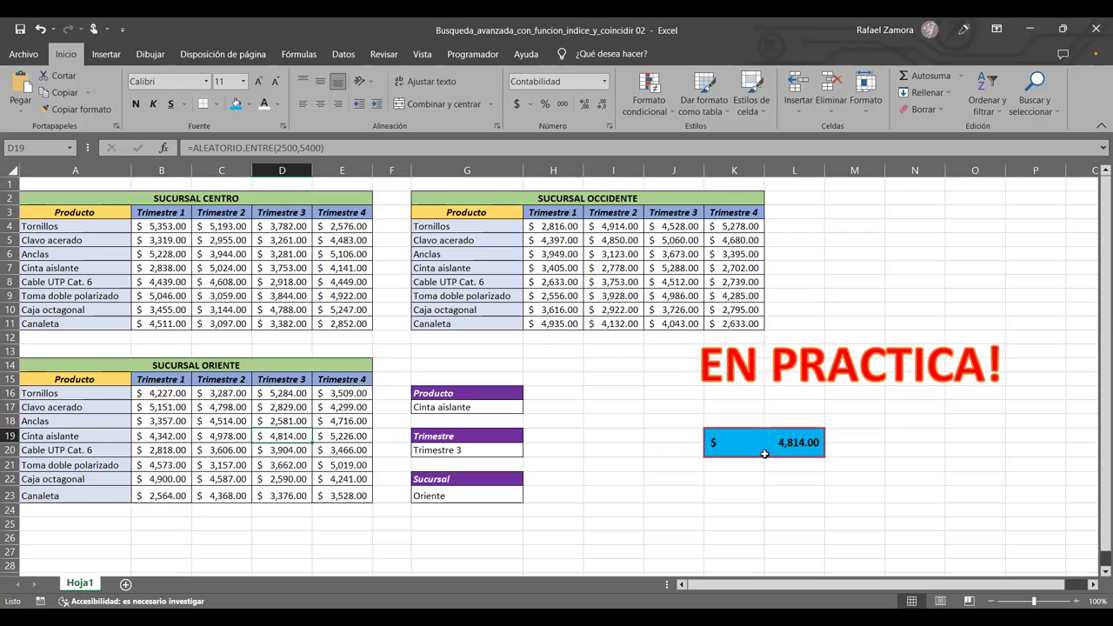
{"action": "left_click", "coordinate": [802, 509]}
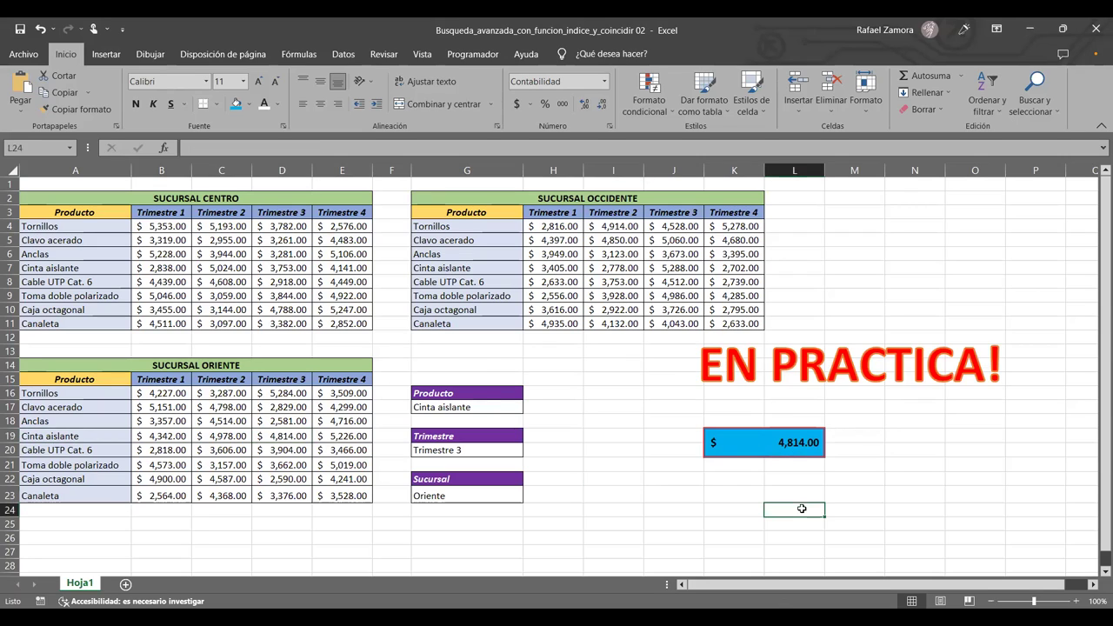
- Choose Toma doble polarizado as the product in G17
{"action": "left_click", "coordinate": [491, 407]}
{"action": "left_click", "coordinate": [528, 407]}
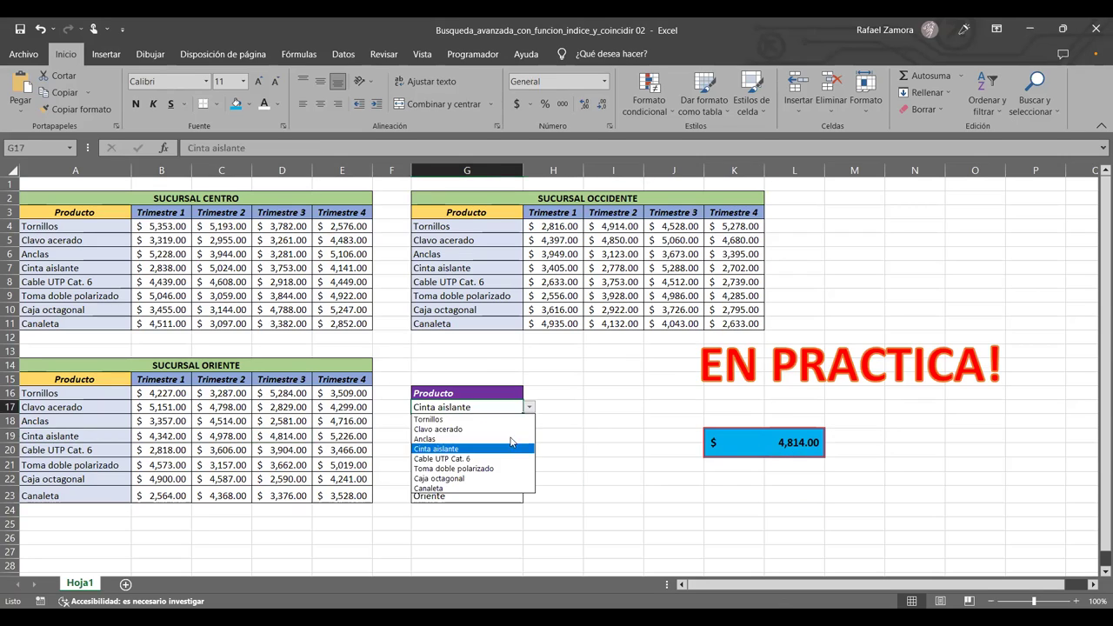
{"action": "key", "text": "Escape"}
{"action": "left_click", "coordinate": [480, 474]}
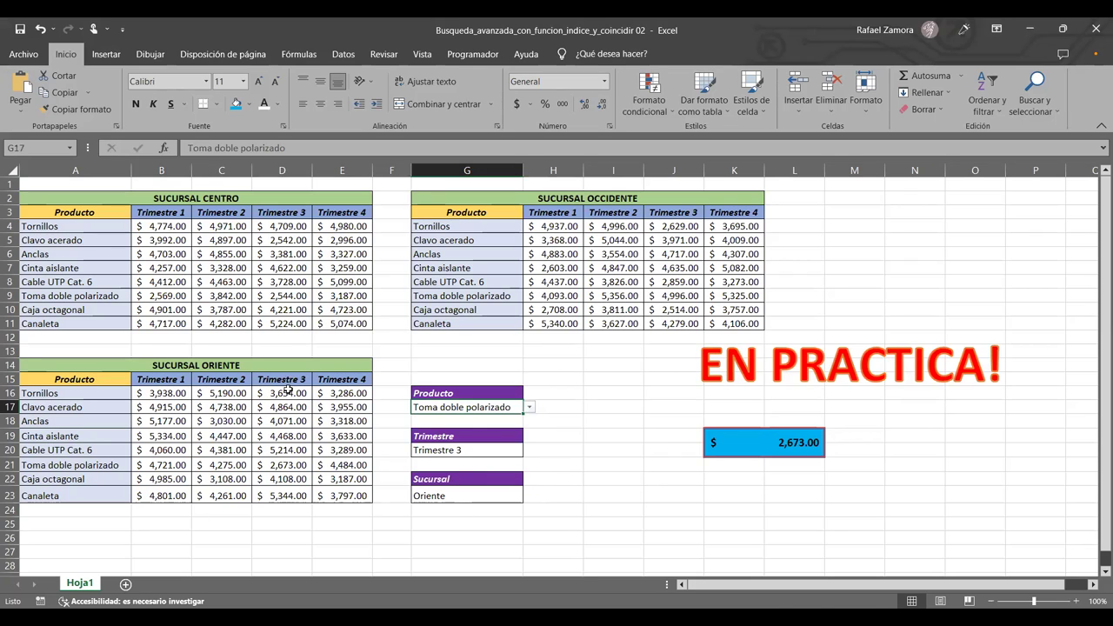
- Check Oriente's Trimestre 3 values, the D21 formula, and G25's branch-number formula
{"action": "left_click_drag", "start_coordinate": [289, 383], "coordinate": [292, 496]}
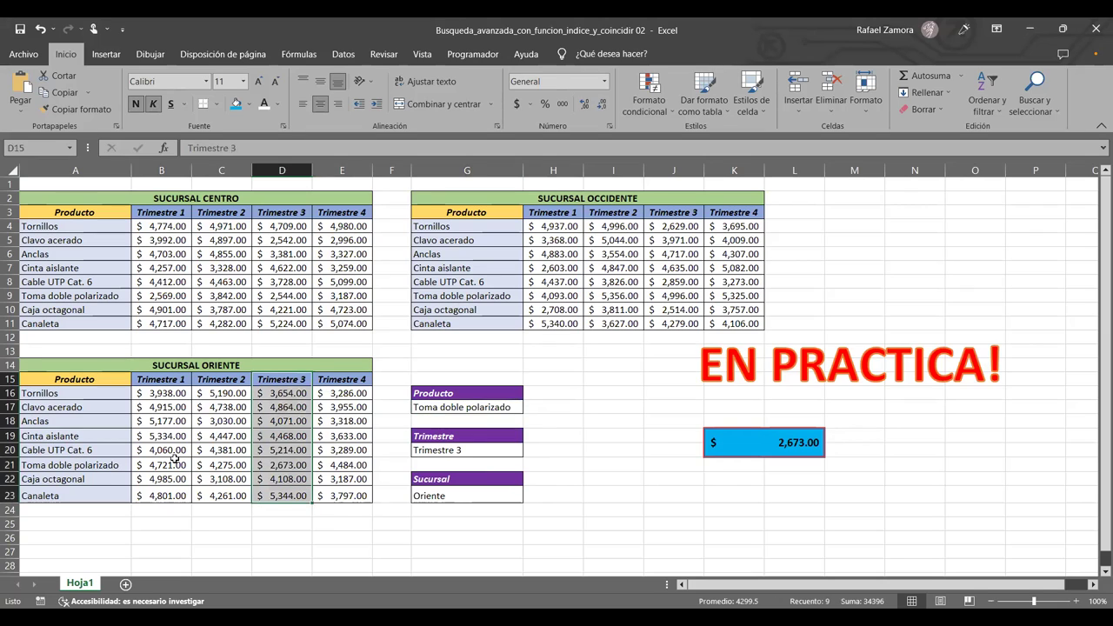
{"action": "left_click", "coordinate": [273, 465]}
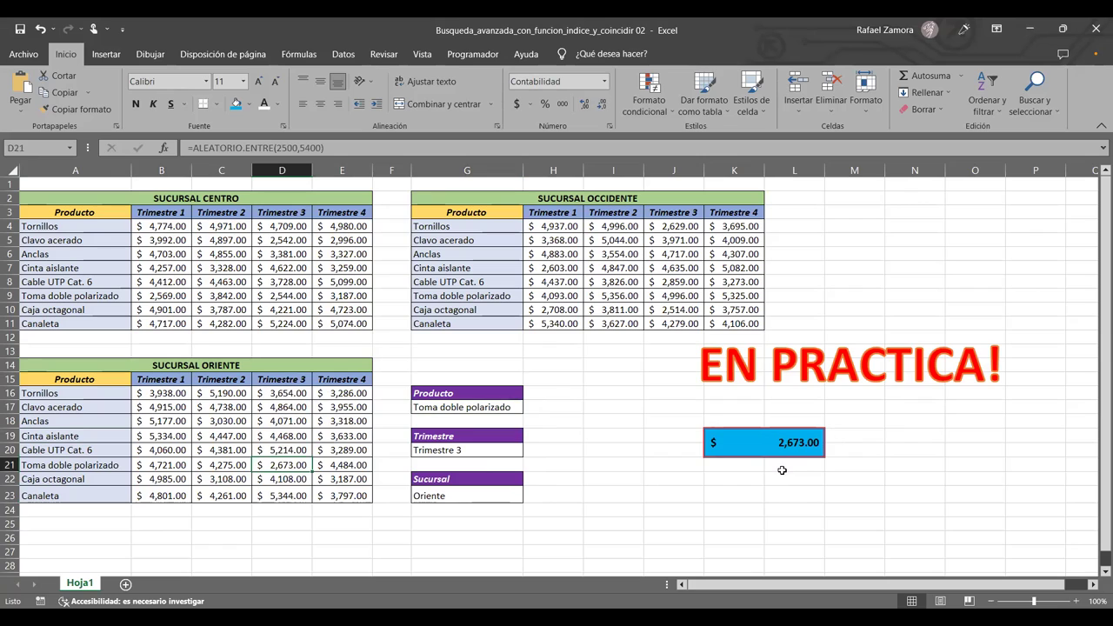
{"action": "left_click", "coordinate": [855, 439]}
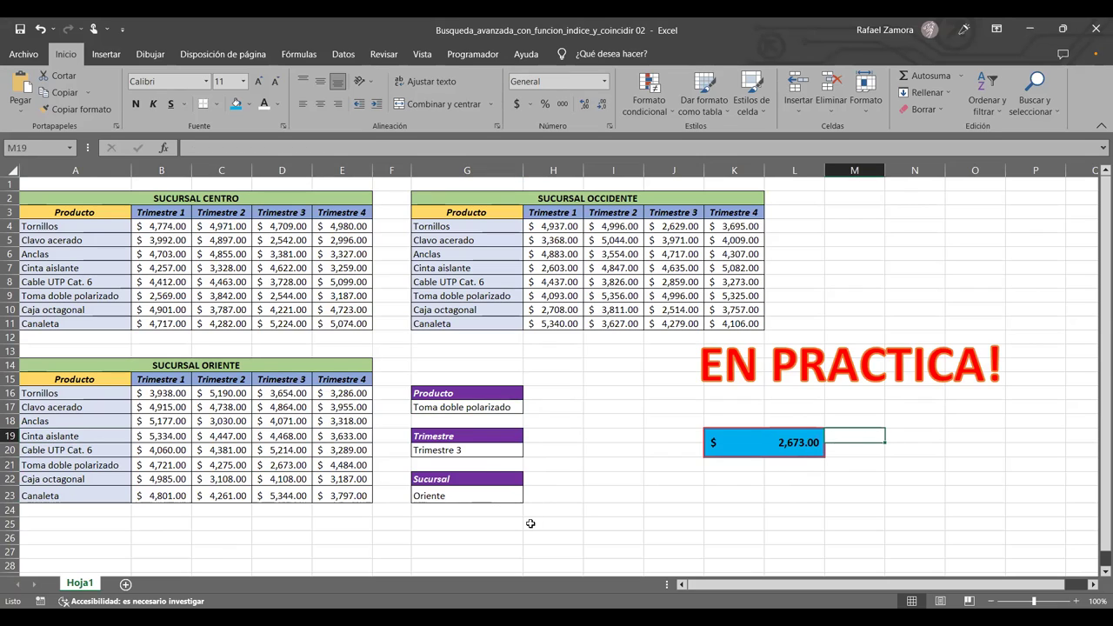
{"action": "left_click", "coordinate": [479, 525]}
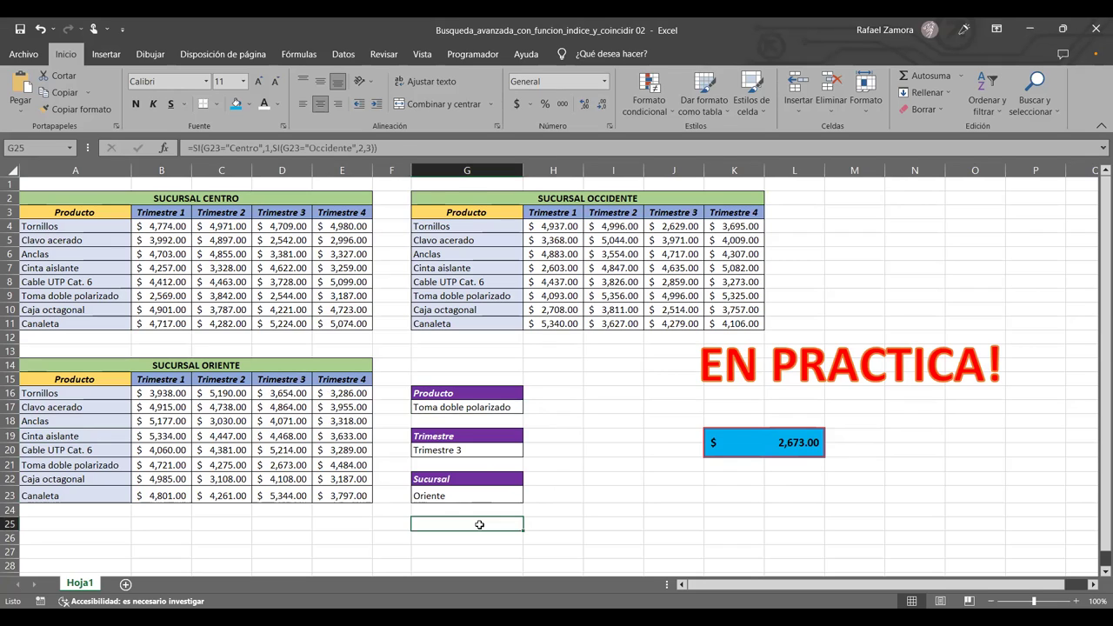
- Re-enter G25's =SI(G23="Centro",1,SI(G23="Occidente",2,3)) so it returns 3 for Oriente
{"action": "left_click", "coordinate": [278, 105]}
{"action": "left_click", "coordinate": [453, 278]}
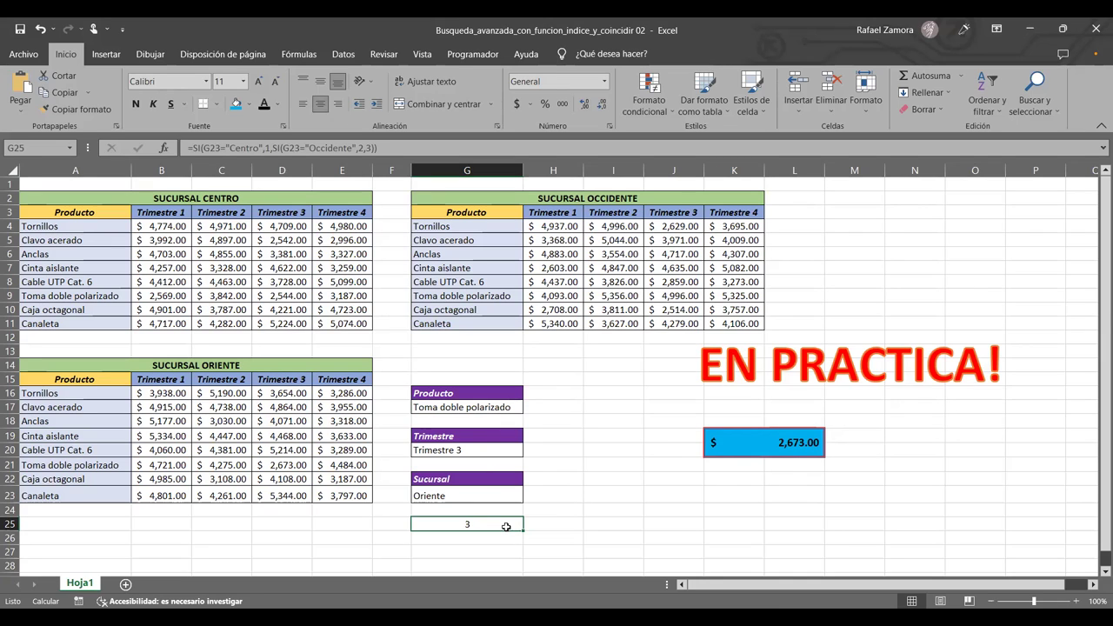
{"action": "double_click", "coordinate": [506, 526]}
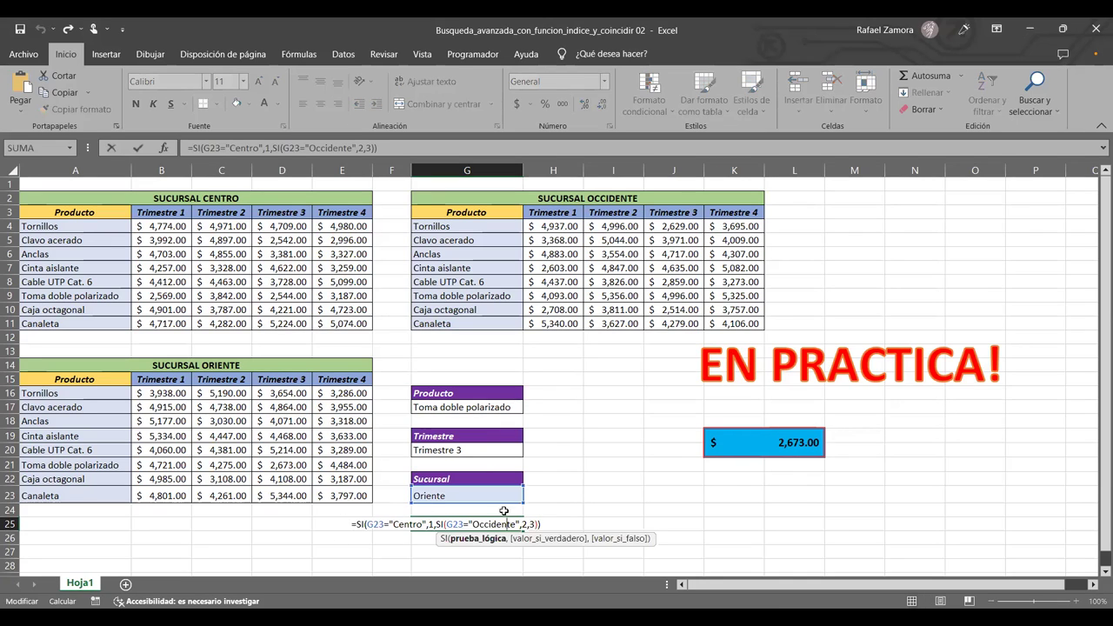
{"action": "key", "text": "Escape"}
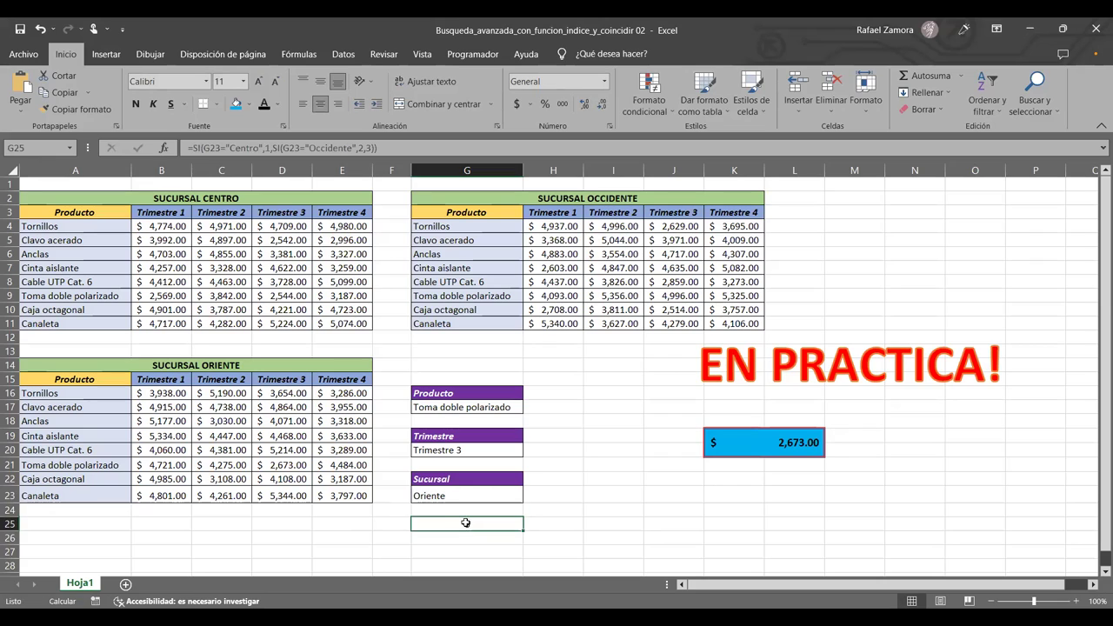
{"action": "double_click", "coordinate": [468, 523]}
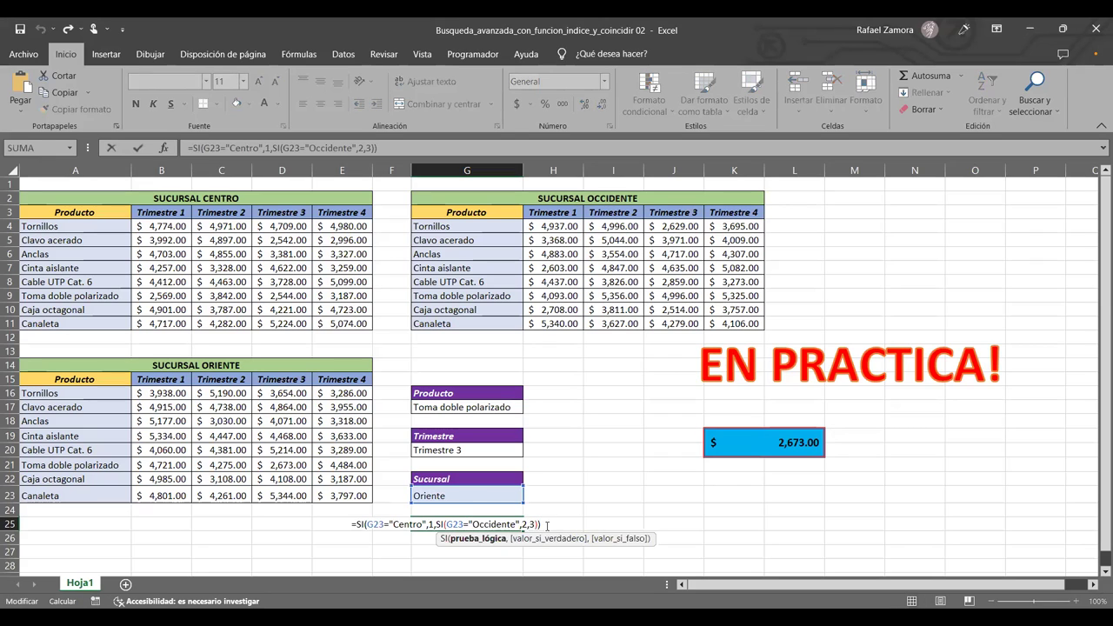
{"action": "left_click", "coordinate": [547, 525]}
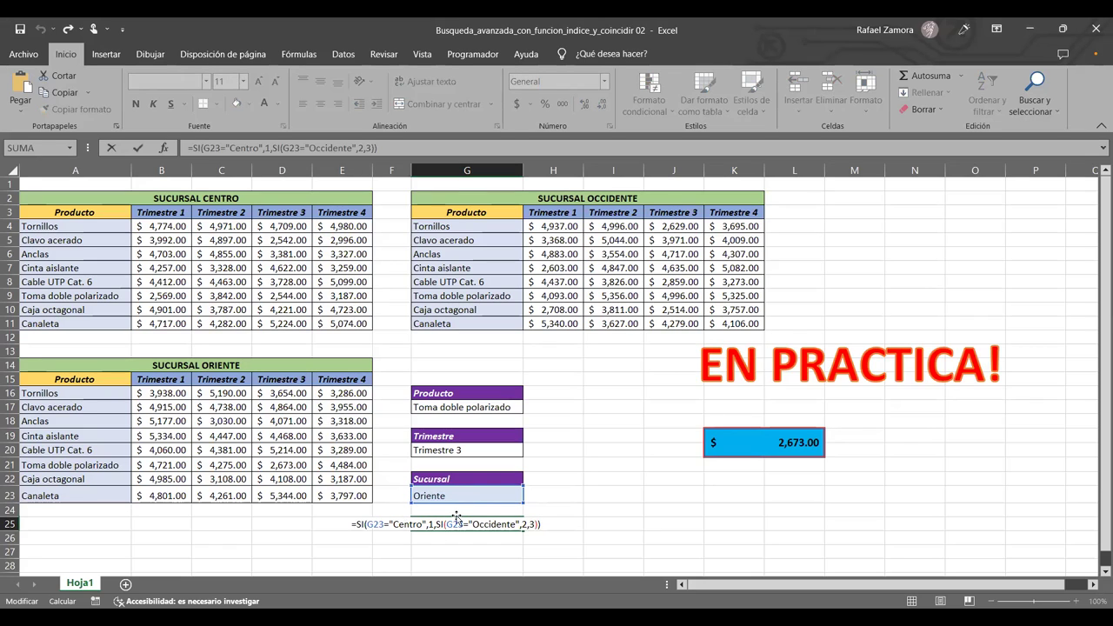
{"action": "key", "text": "ctrl+Return"}
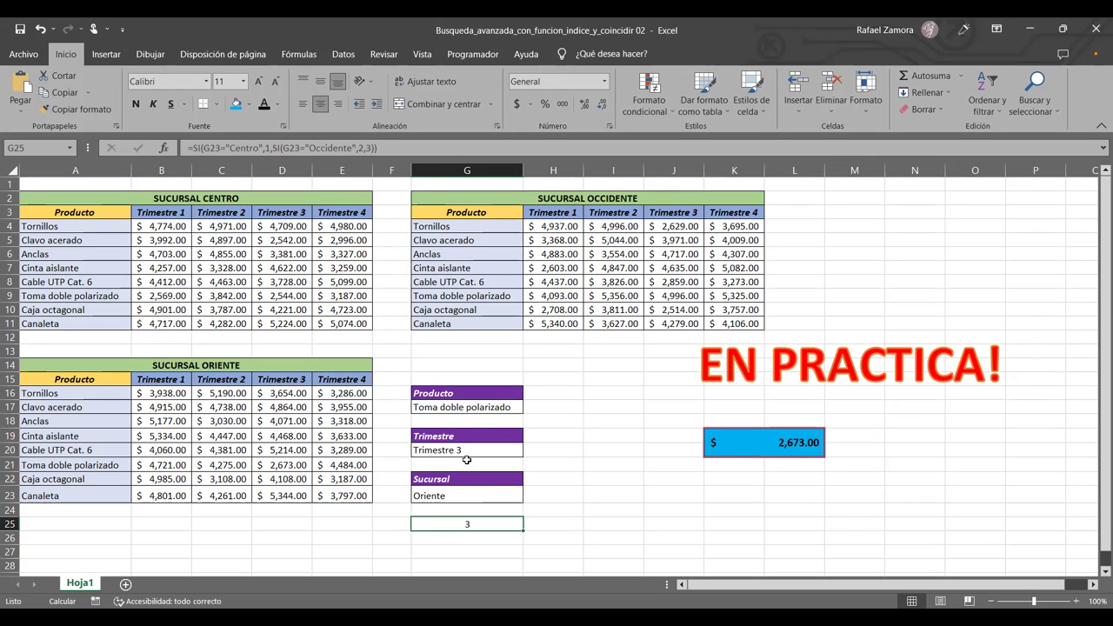
- Make G25's text white, then copy Hoja1 via Mover o copiar with Crear una copia
{"action": "left_click", "coordinate": [277, 104]}
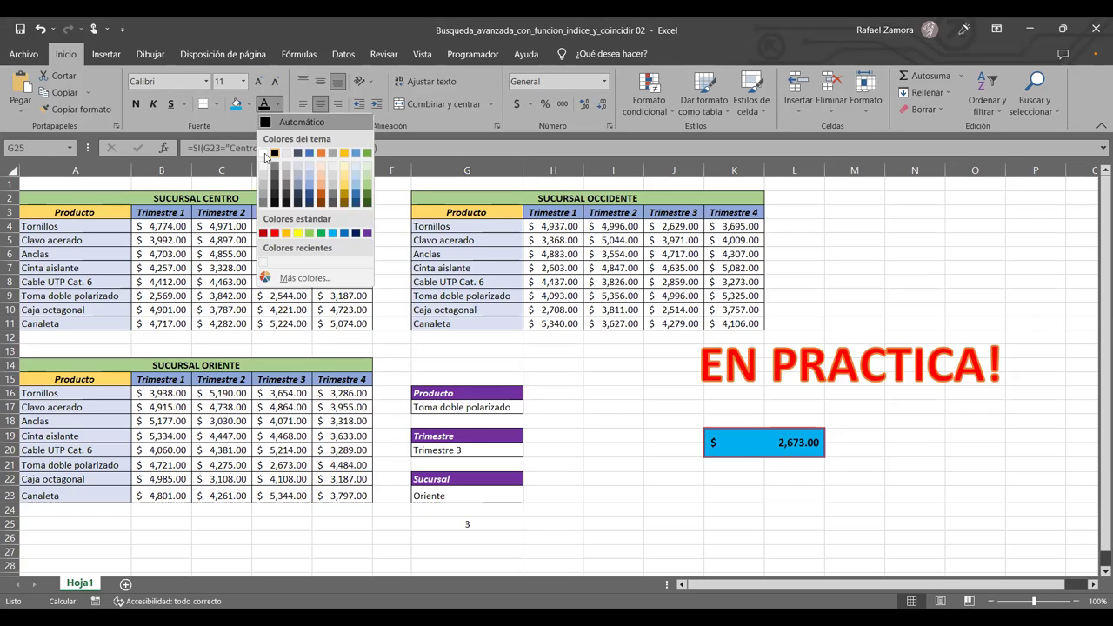
{"action": "left_click", "coordinate": [677, 564]}
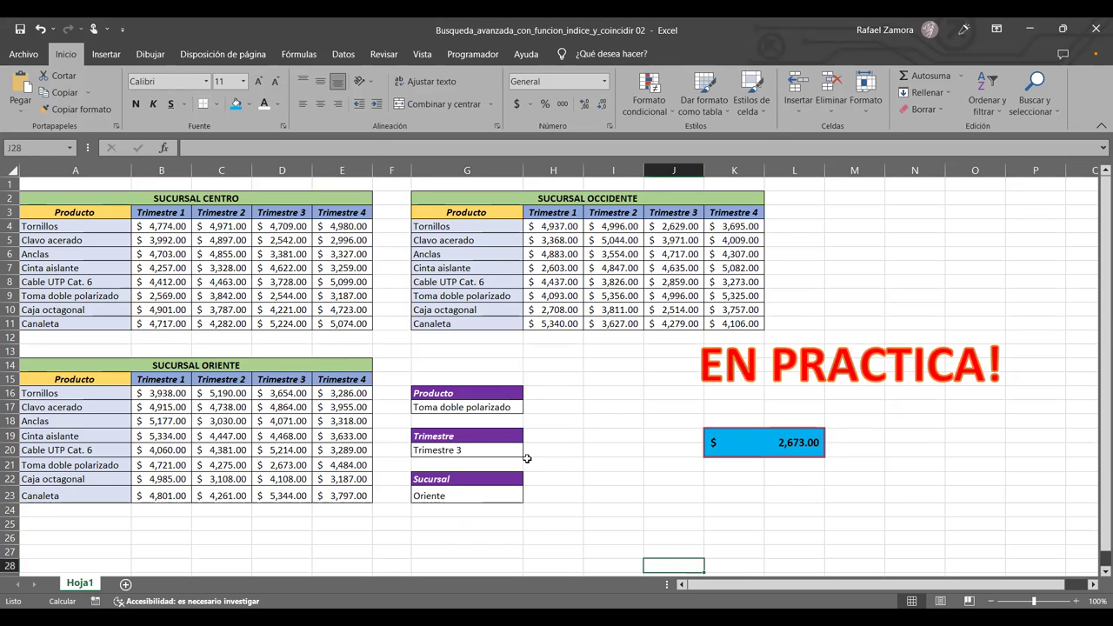
{"action": "right_click", "coordinate": [96, 582]}
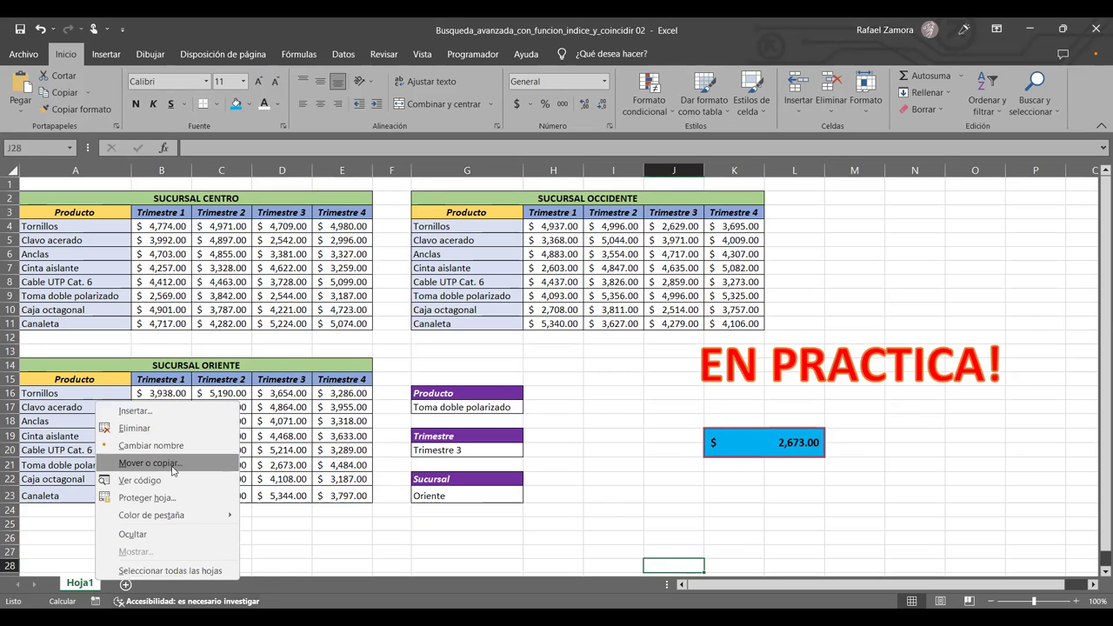
{"action": "left_click", "coordinate": [173, 465]}
{"action": "left_click", "coordinate": [118, 547]}
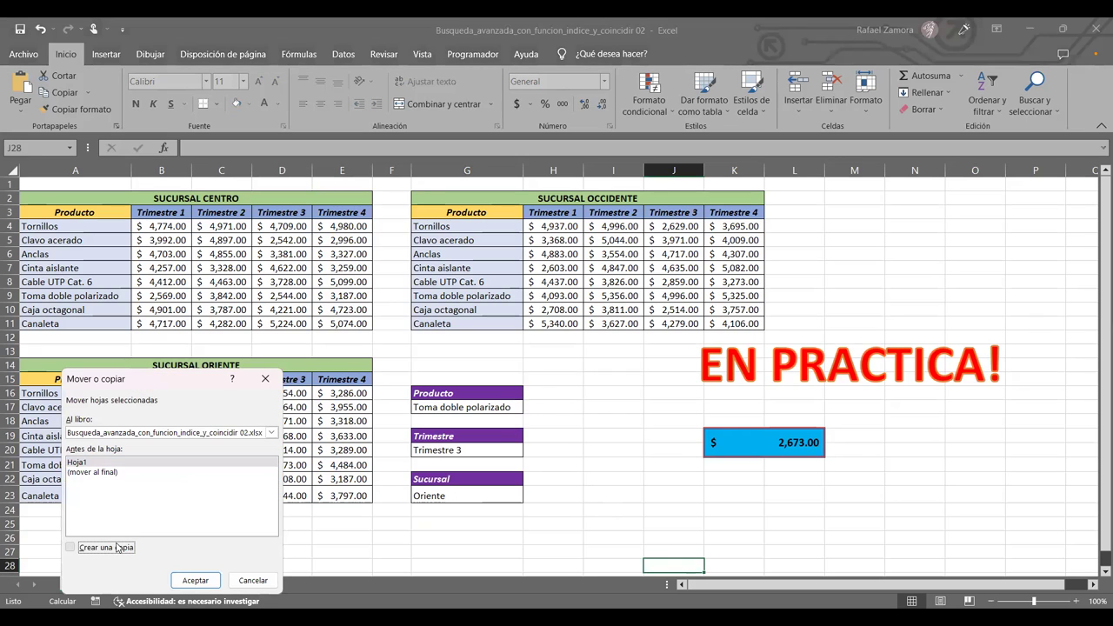
{"action": "left_click", "coordinate": [213, 576]}
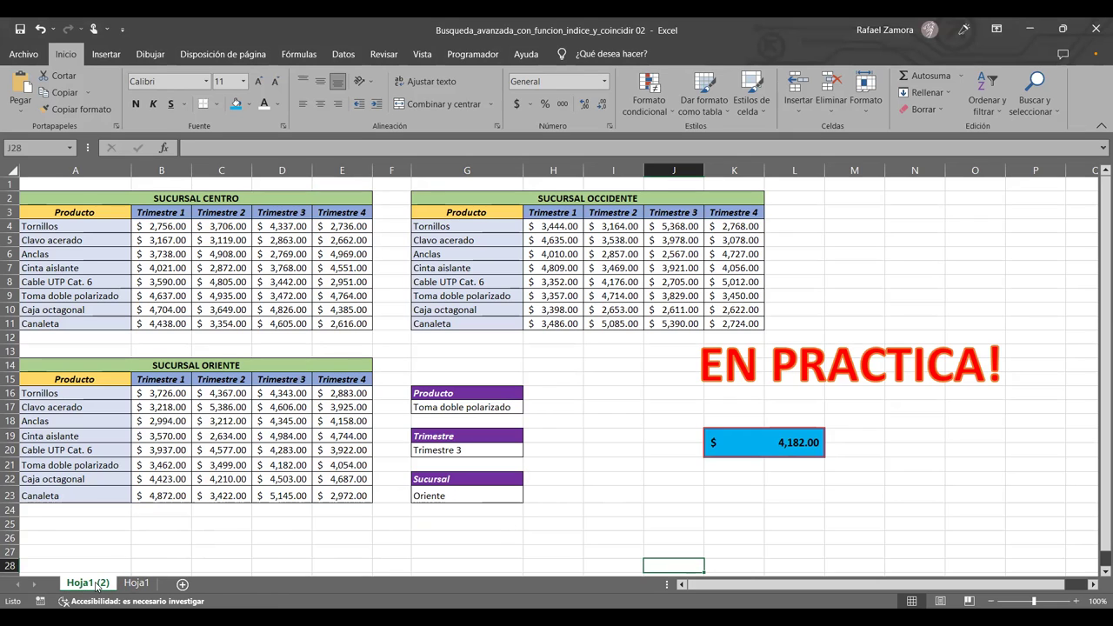
- Move the Hoja1 (2) tab after Hoja1 and rename it Hoja2
{"action": "left_click_drag", "start_coordinate": [97, 585], "coordinate": [143, 584]}
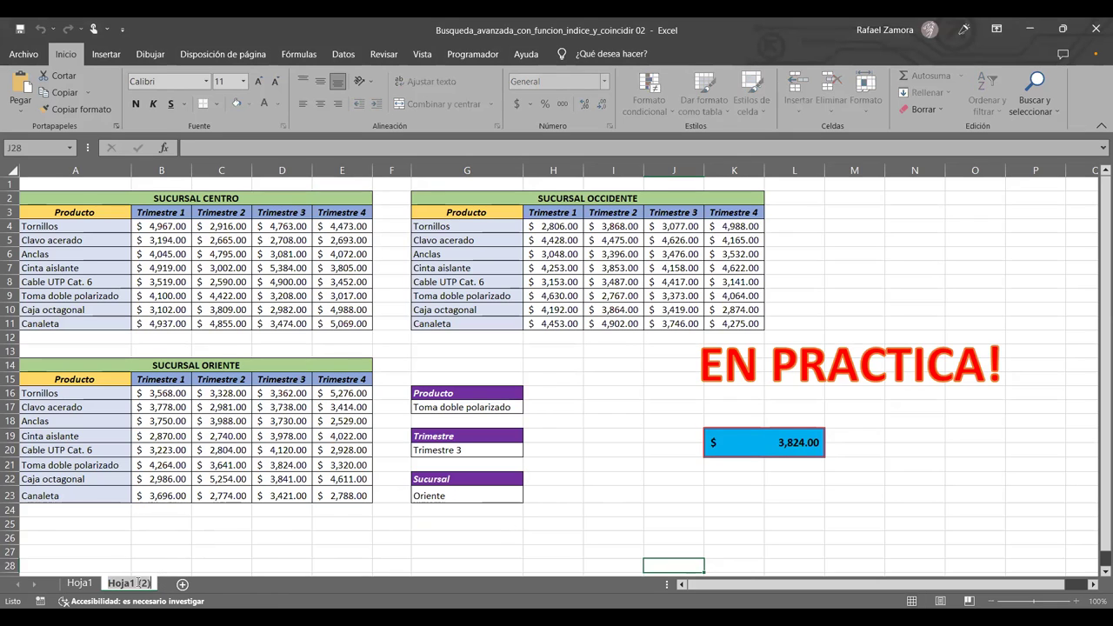
{"action": "type", "text": "Hoja2"}
{"action": "left_click", "coordinate": [181, 551]}
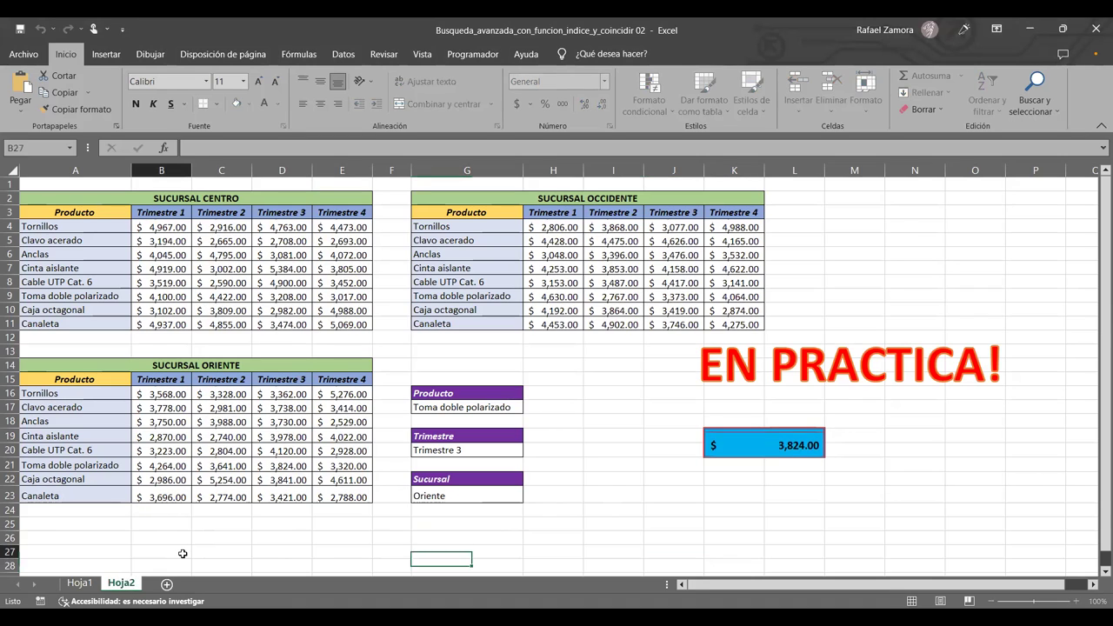
{"action": "left_click", "coordinate": [79, 582]}
{"action": "left_click", "coordinate": [121, 583]}
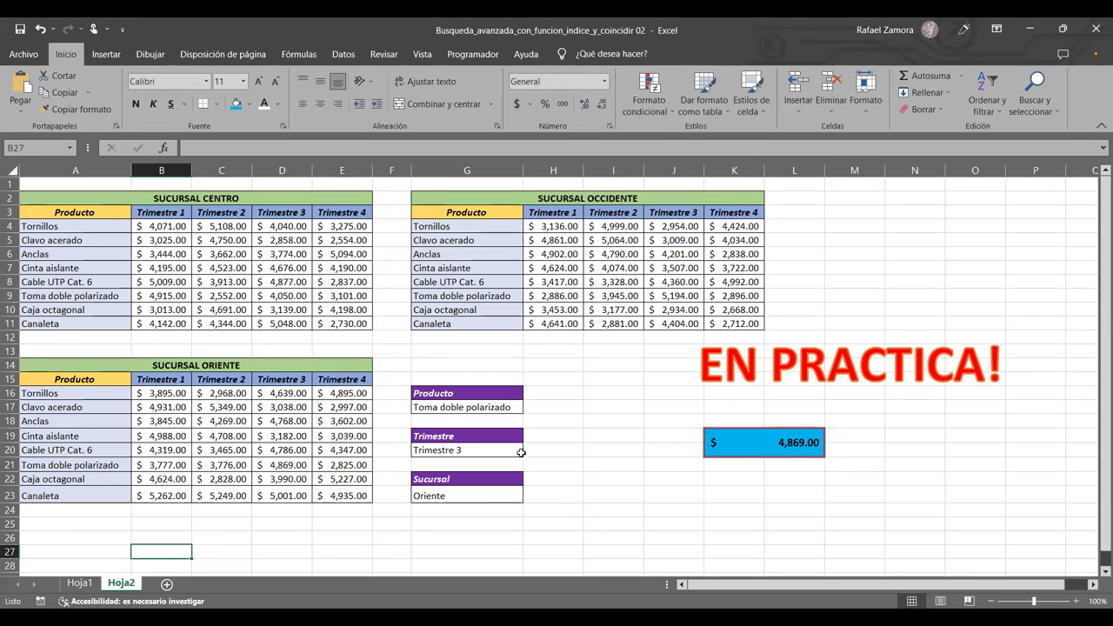
- Clear Oriente from the Sucursal cell G23 on Hoja2
{"action": "left_click", "coordinate": [492, 409]}
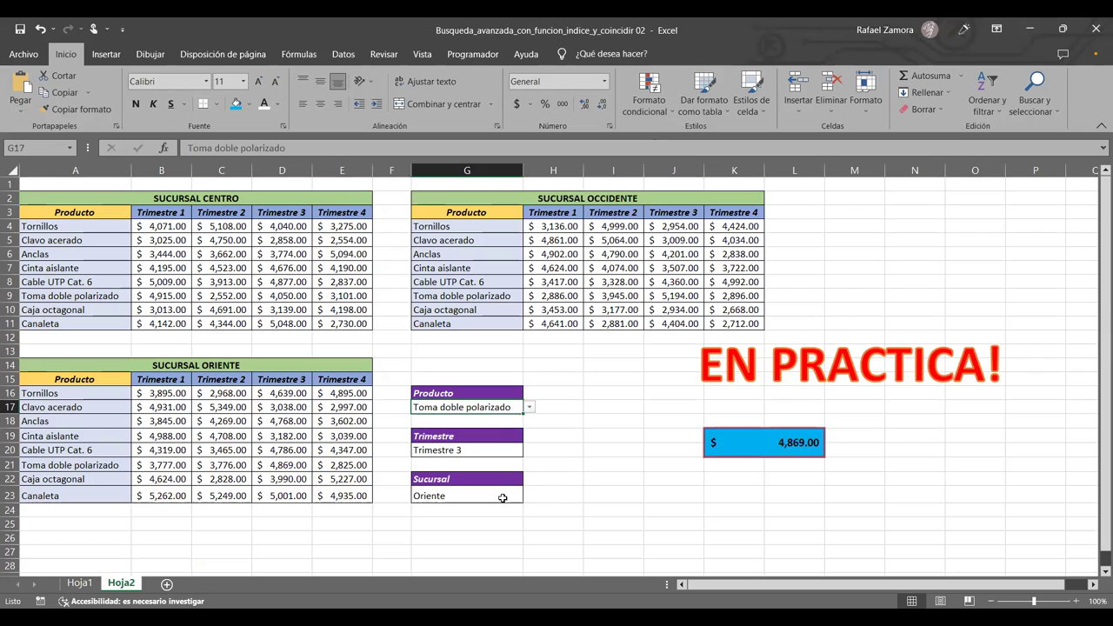
{"action": "left_click", "coordinate": [506, 494]}
{"action": "key", "text": "Delete"}
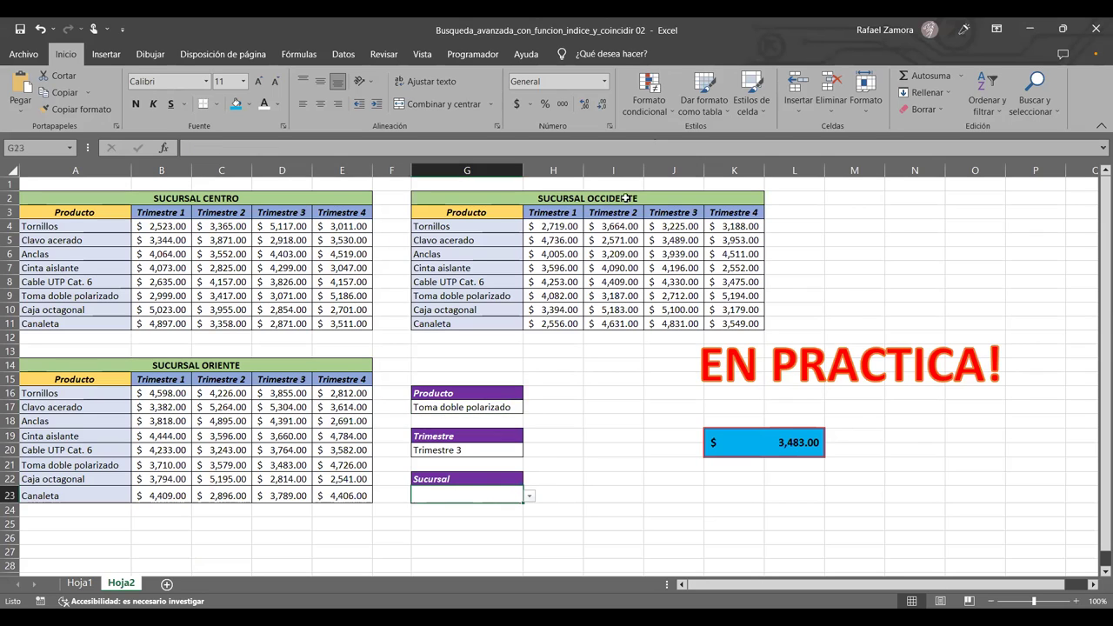
- Remove G23's list validation with Borrar todos and empty the blue result cell K19
{"action": "left_click", "coordinate": [344, 55]}
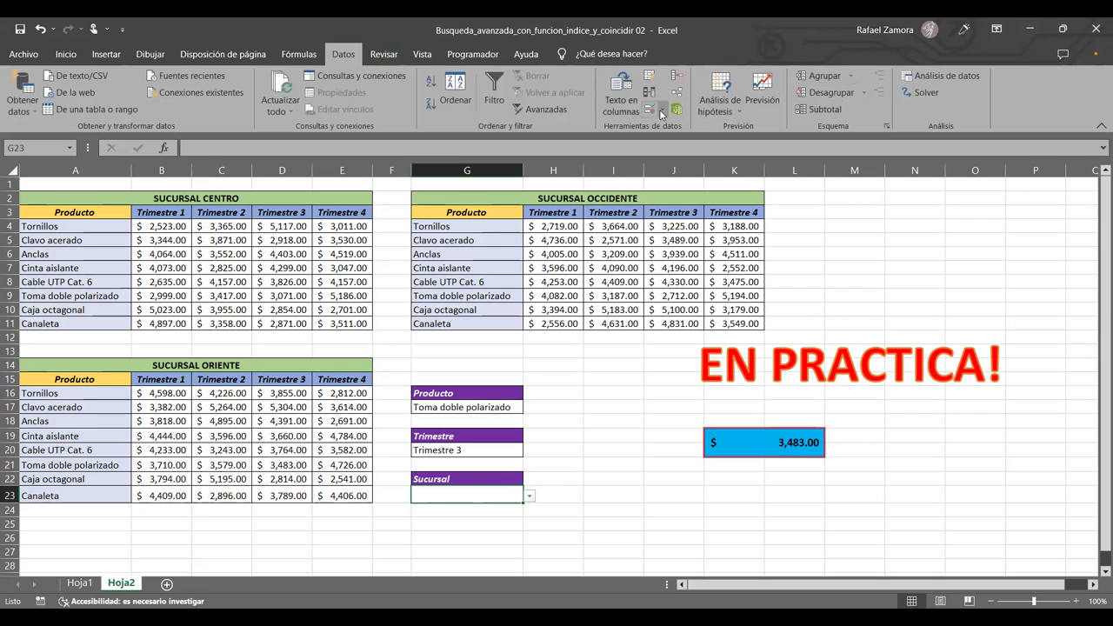
{"action": "left_click", "coordinate": [593, 278]}
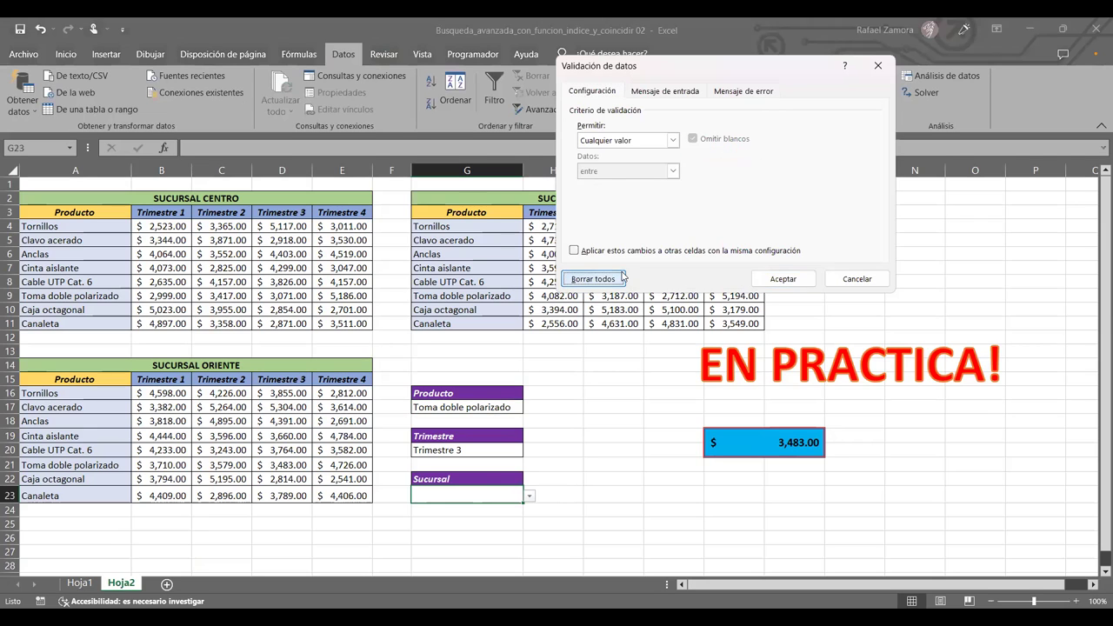
{"action": "left_click", "coordinate": [778, 276]}
{"action": "left_click", "coordinate": [764, 442]}
{"action": "key", "text": "Delete"}
{"action": "left_click", "coordinate": [632, 481]}
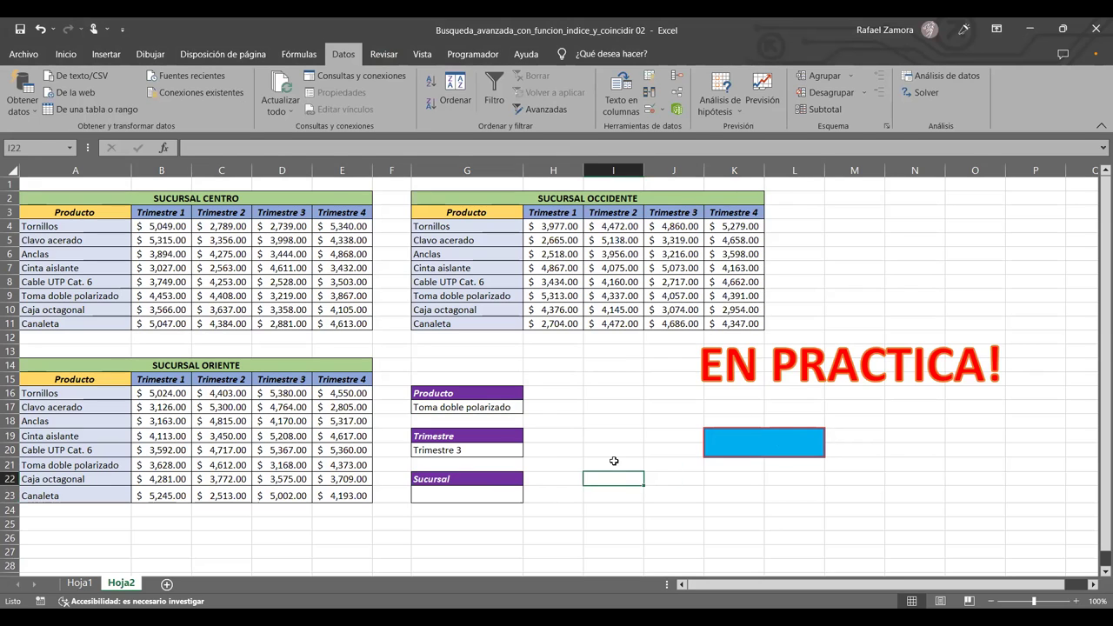
- Choose Cable UTP Cat. 6 as the product in G17
{"action": "left_click", "coordinate": [508, 406]}
{"action": "left_click", "coordinate": [526, 409]}
{"action": "left_click", "coordinate": [519, 406]}
{"action": "left_click", "coordinate": [527, 409]}
{"action": "left_click", "coordinate": [444, 460]}
{"action": "left_click", "coordinate": [588, 432]}
- Open G20's quarter choices, then select the Producto and Trimestre label cells
{"action": "left_click", "coordinate": [493, 449]}
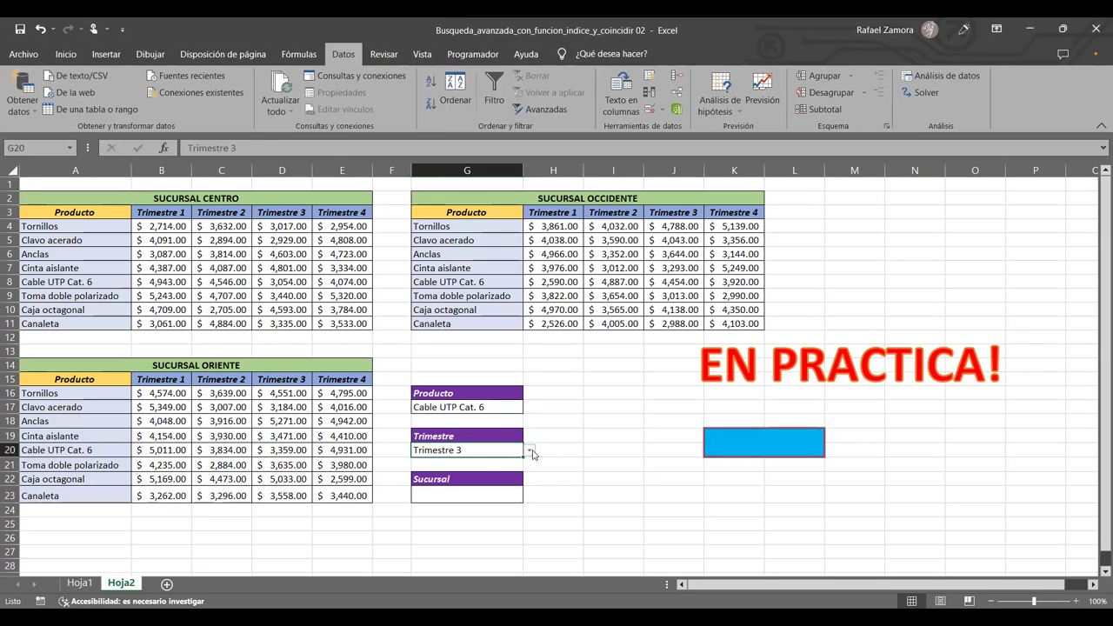
{"action": "left_click", "coordinate": [528, 450]}
{"action": "left_click", "coordinate": [458, 393]}
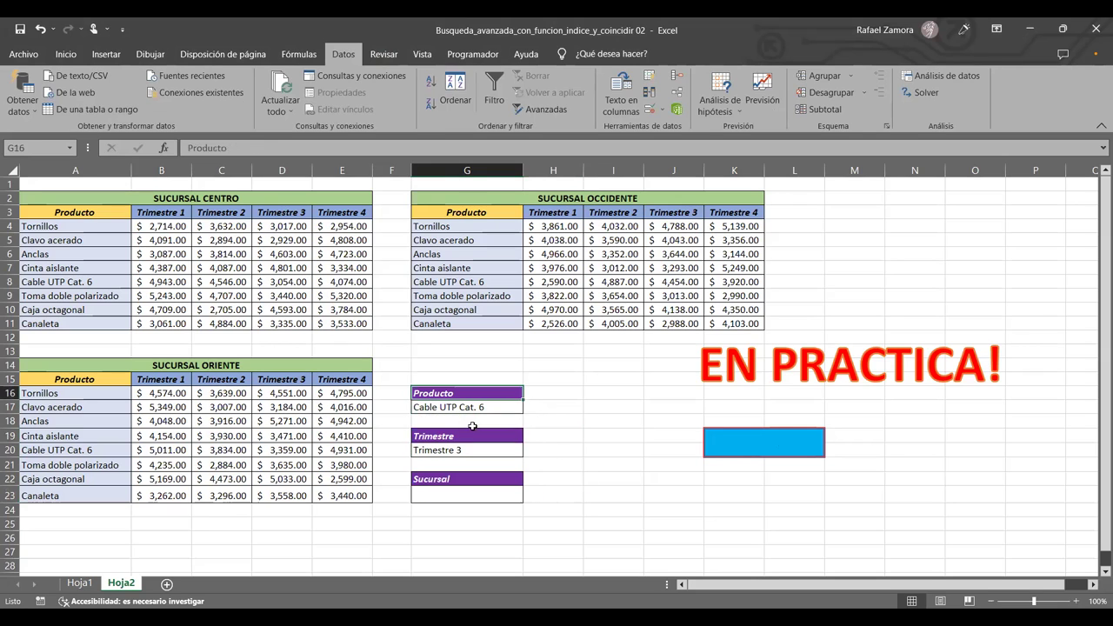
{"action": "left_click", "coordinate": [474, 437], "text": "ctrl"}
- Add the Sucursal label to the selection and fill G16, G19 and G22 yellow
{"action": "left_click", "coordinate": [487, 481], "text": "ctrl"}
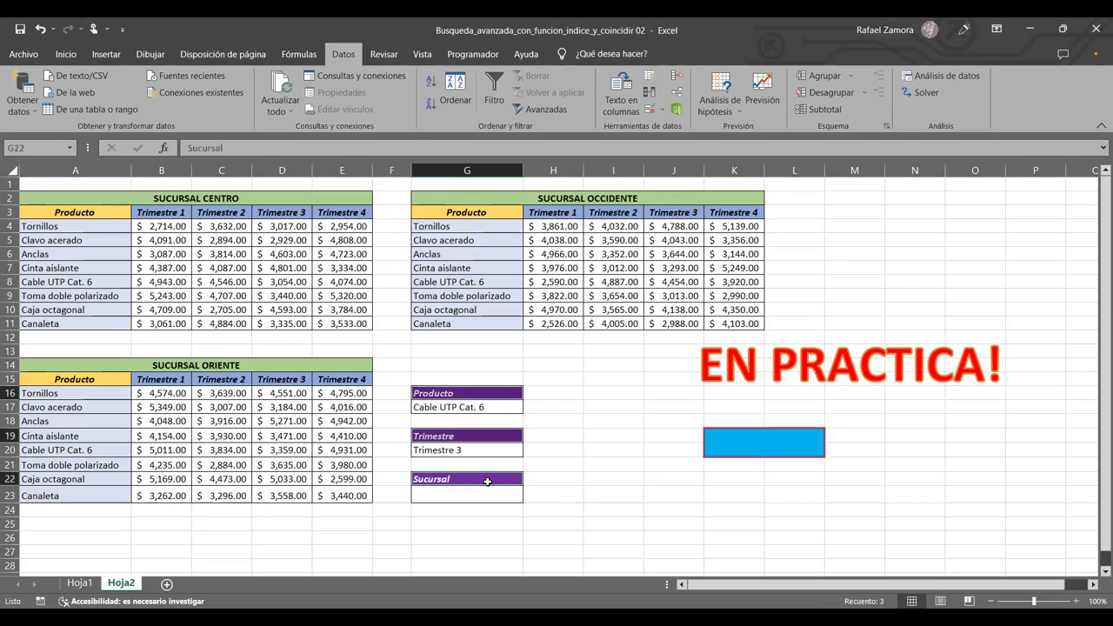
{"action": "left_click", "coordinate": [77, 56]}
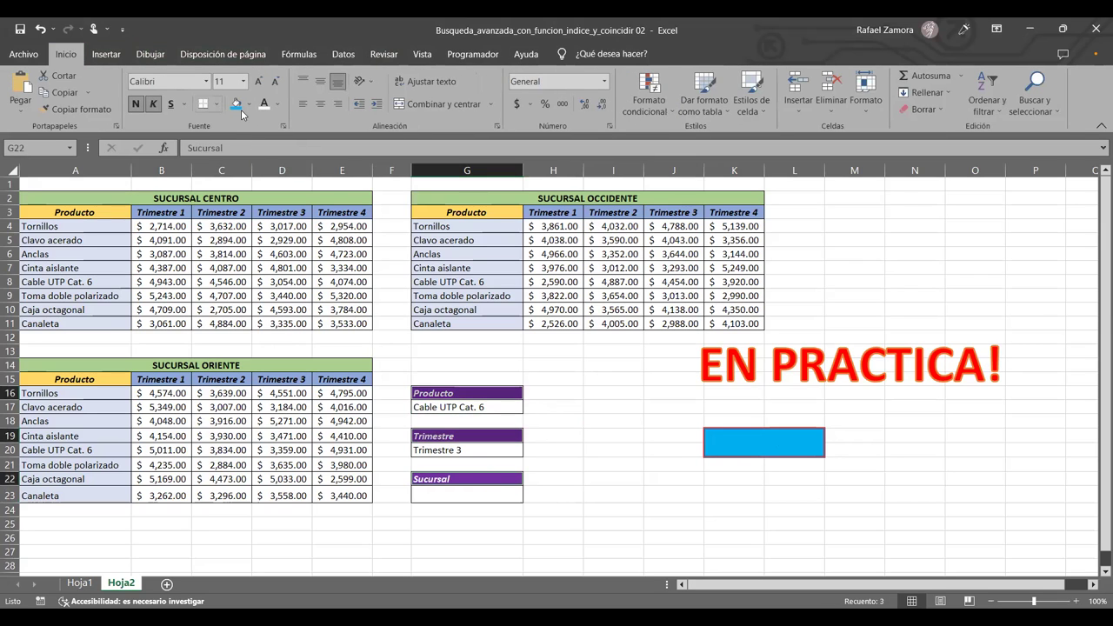
{"action": "left_click", "coordinate": [248, 105]}
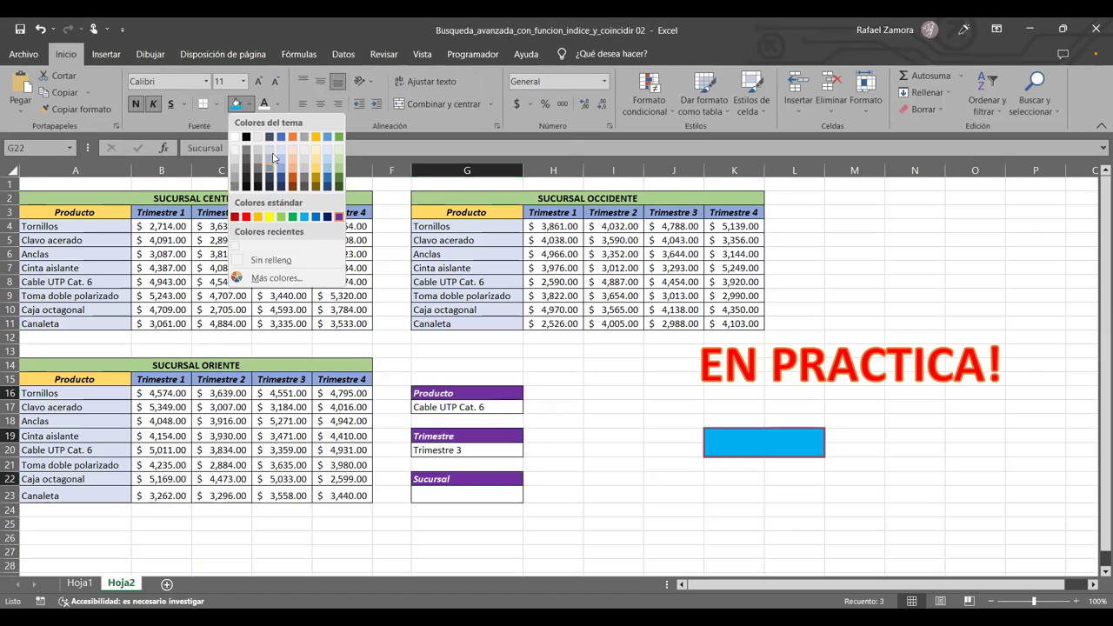
{"action": "left_click", "coordinate": [270, 218]}
- Make the three labels' text black and return to Hoja1
{"action": "left_click", "coordinate": [277, 104]}
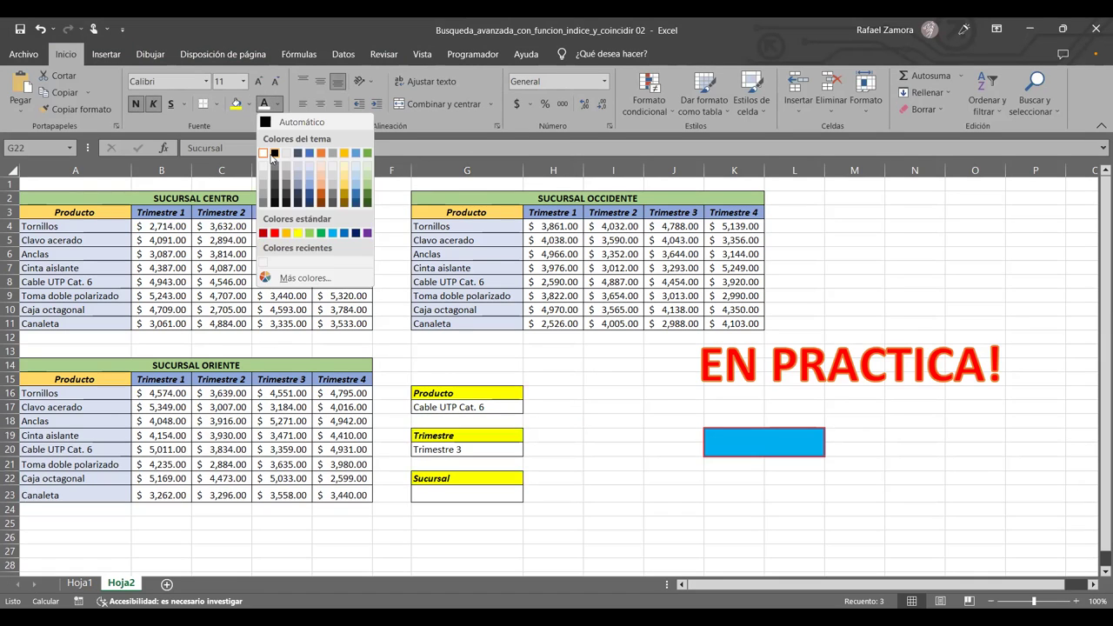
{"action": "left_click", "coordinate": [590, 463]}
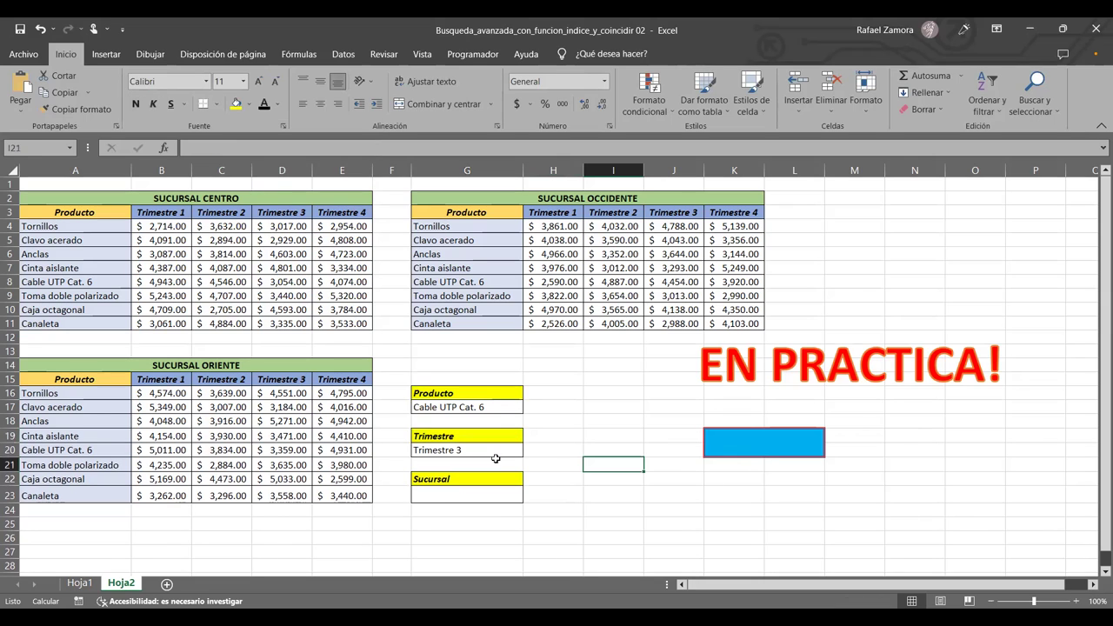
{"action": "left_click", "coordinate": [92, 586]}
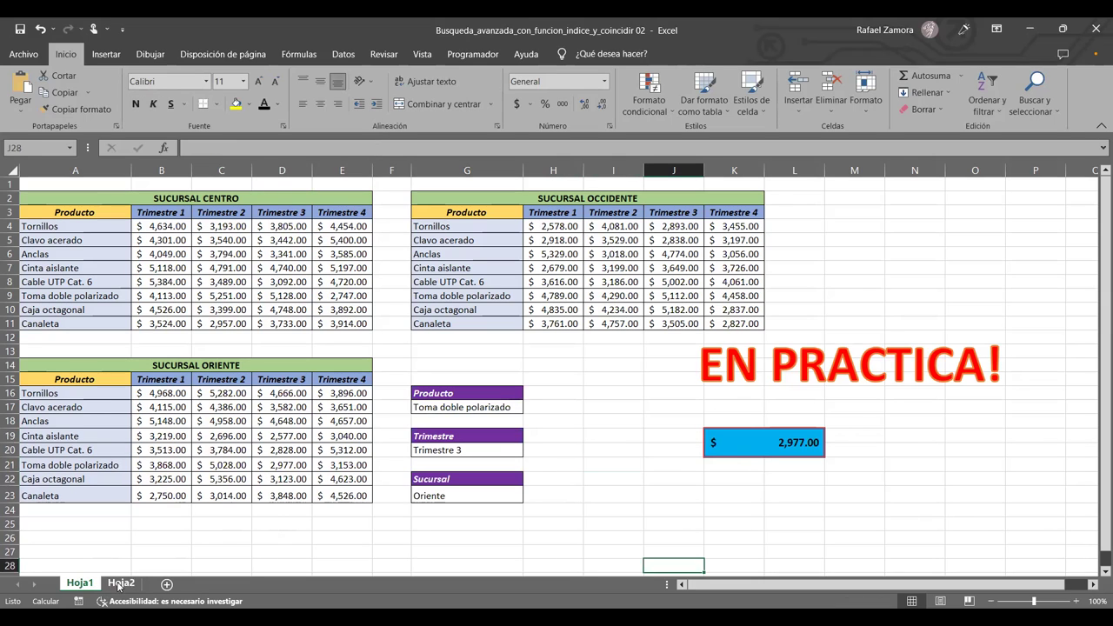
- On Hoja1, enter =FORMULATEXTO(K19) in I24 to display K19's formula text
{"action": "left_click", "coordinate": [120, 585]}
{"action": "left_click", "coordinate": [94, 586]}
{"action": "left_click", "coordinate": [609, 517]}
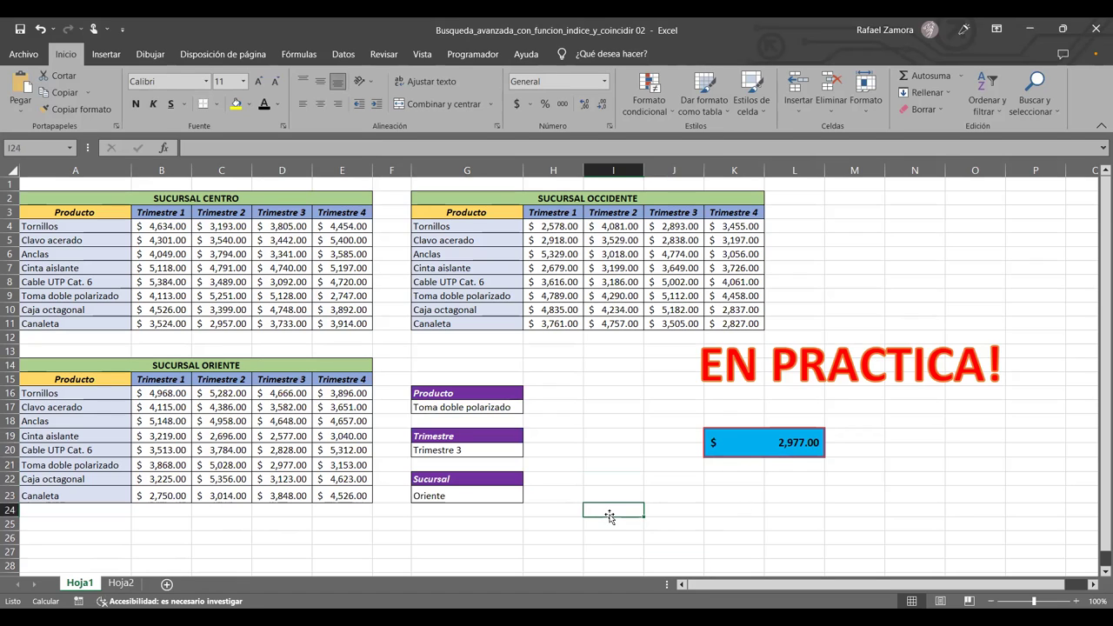
{"action": "type", "text": "="}
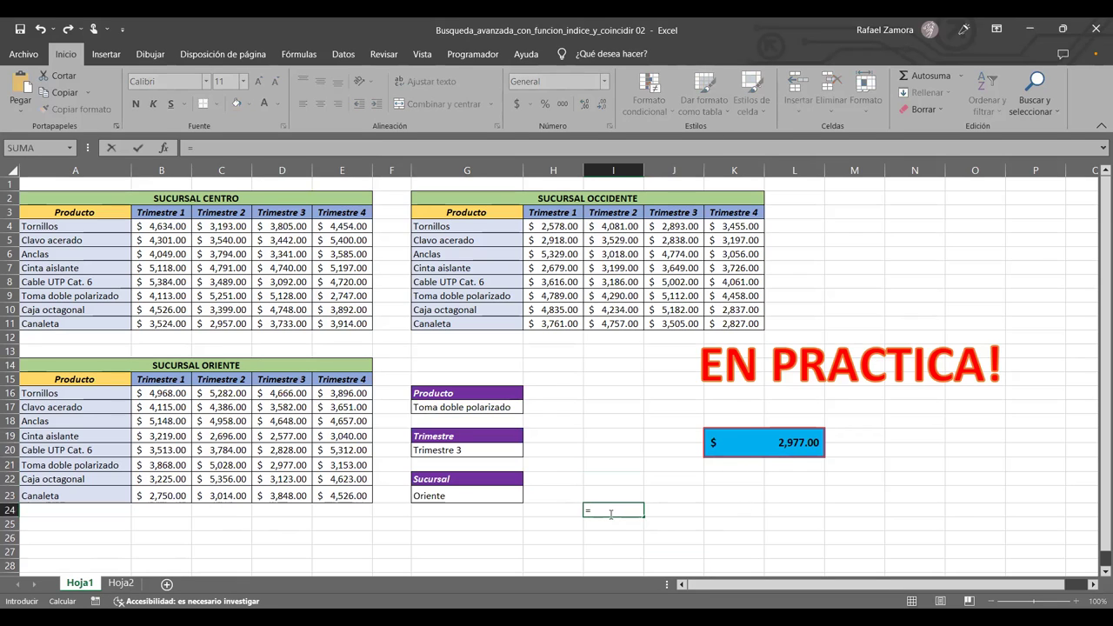
{"action": "type", "text": "for"}
{"action": "key", "text": "Tab"}
{"action": "left_click", "coordinate": [780, 448]}
{"action": "key", "text": "Return"}
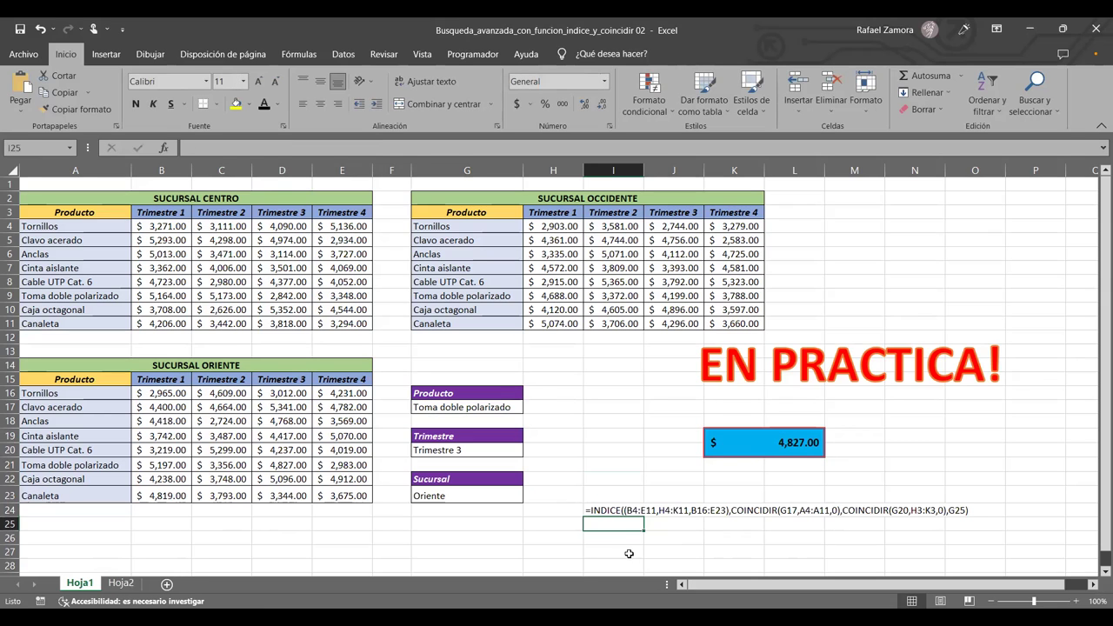
- Enter =FORMULATEXTO(G25) in I26 to display G25's formula text
{"action": "left_click", "coordinate": [619, 538]}
{"action": "type", "text": "="}
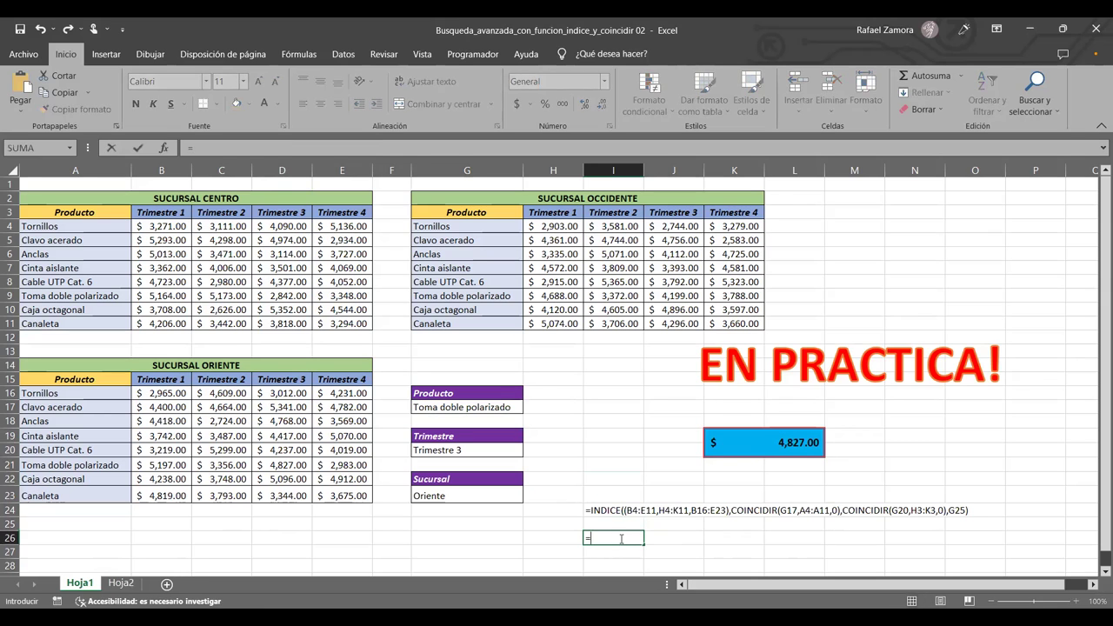
{"action": "type", "text": "for"}
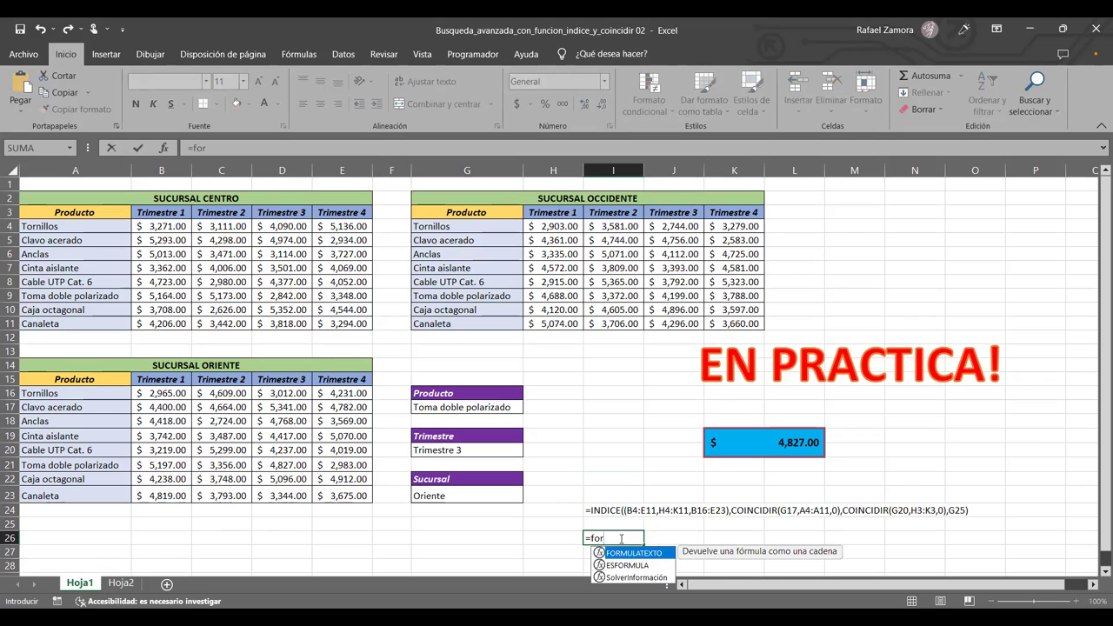
{"action": "key", "text": "Tab"}
{"action": "left_click", "coordinate": [472, 537]}
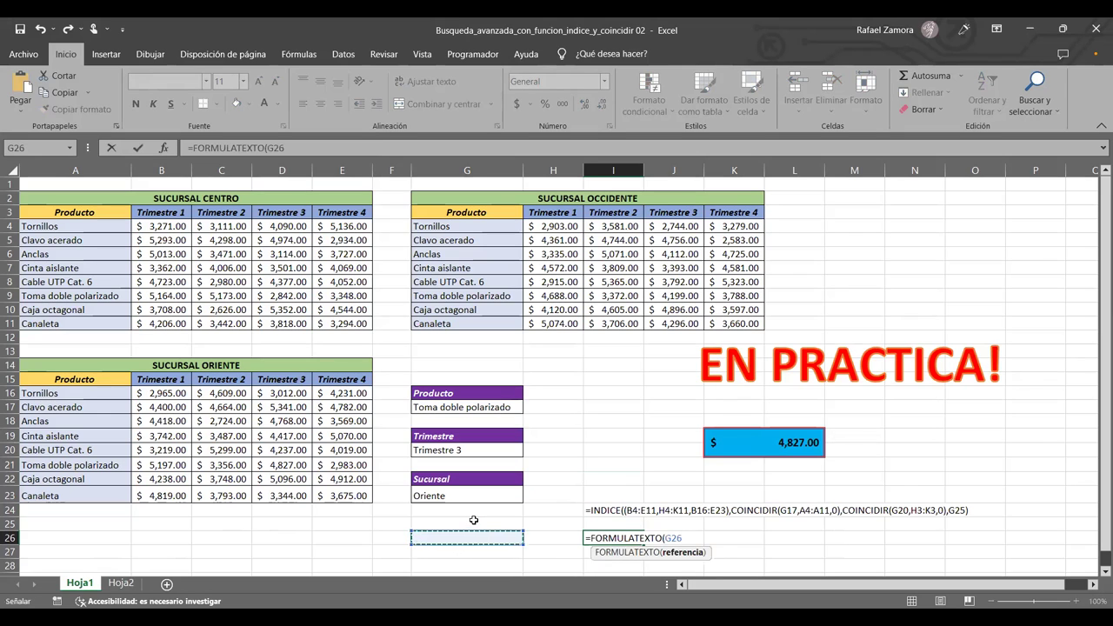
{"action": "left_click", "coordinate": [474, 520]}
{"action": "key", "text": "Return"}
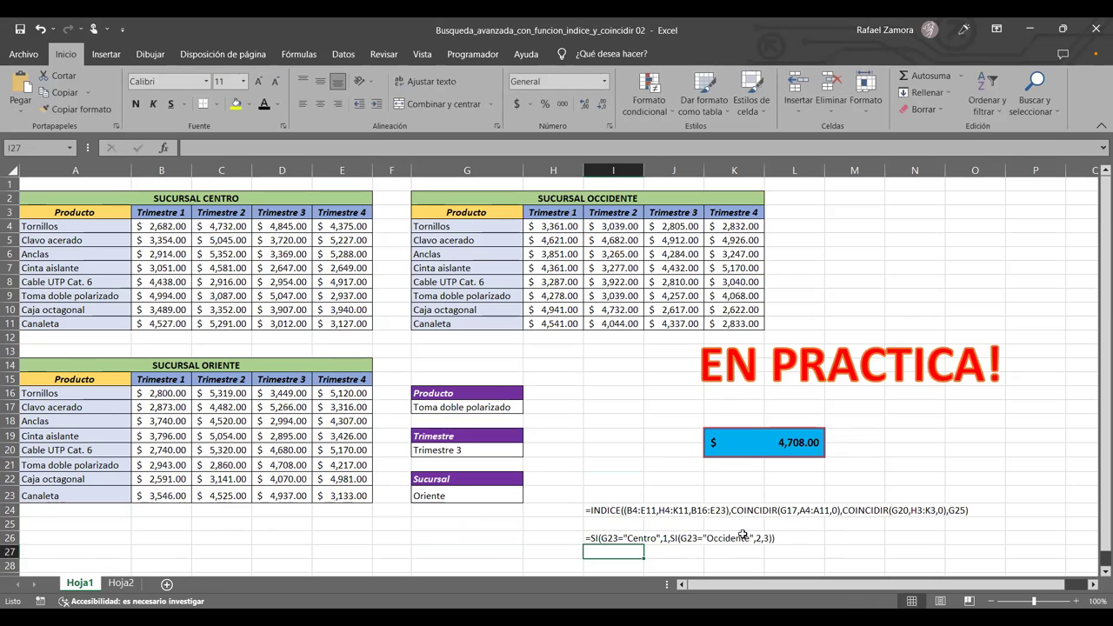
- Inspect K19's formula without changing it, then return to Hoja2
{"action": "left_click", "coordinate": [907, 463]}
{"action": "left_click", "coordinate": [902, 298]}
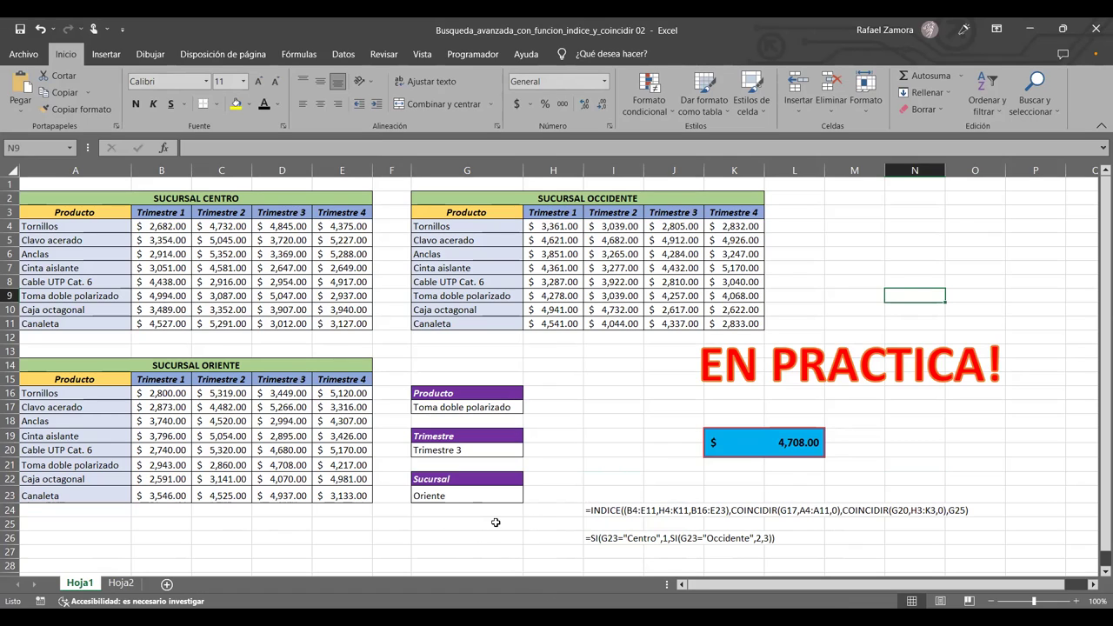
{"action": "left_click", "coordinate": [737, 444]}
{"action": "double_click", "coordinate": [739, 443]}
{"action": "key", "text": "Escape"}
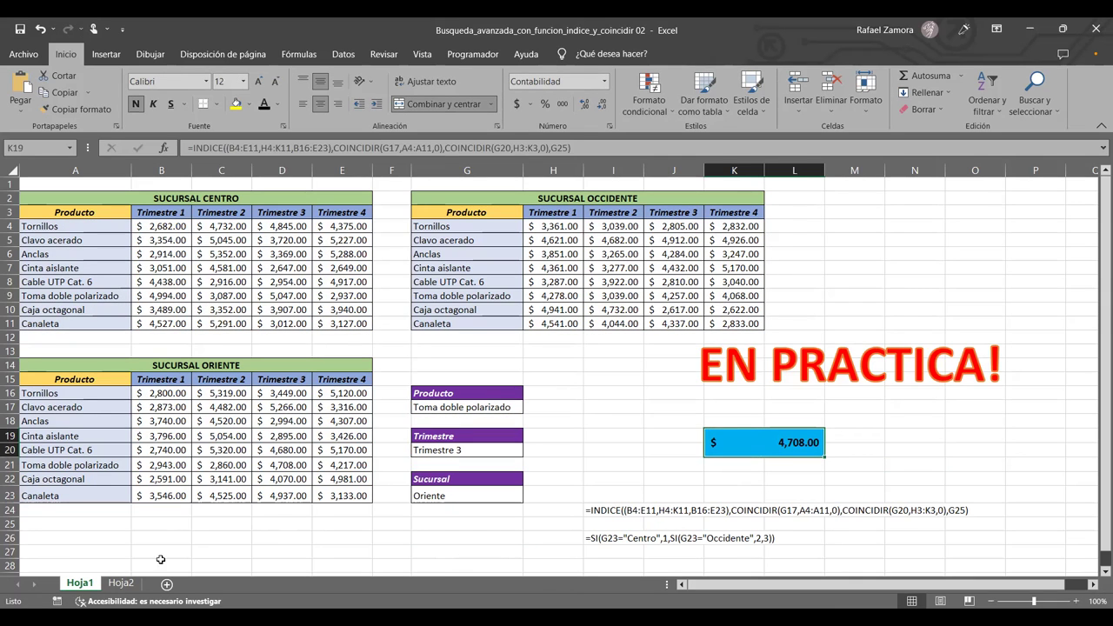
{"action": "left_click", "coordinate": [121, 583]}
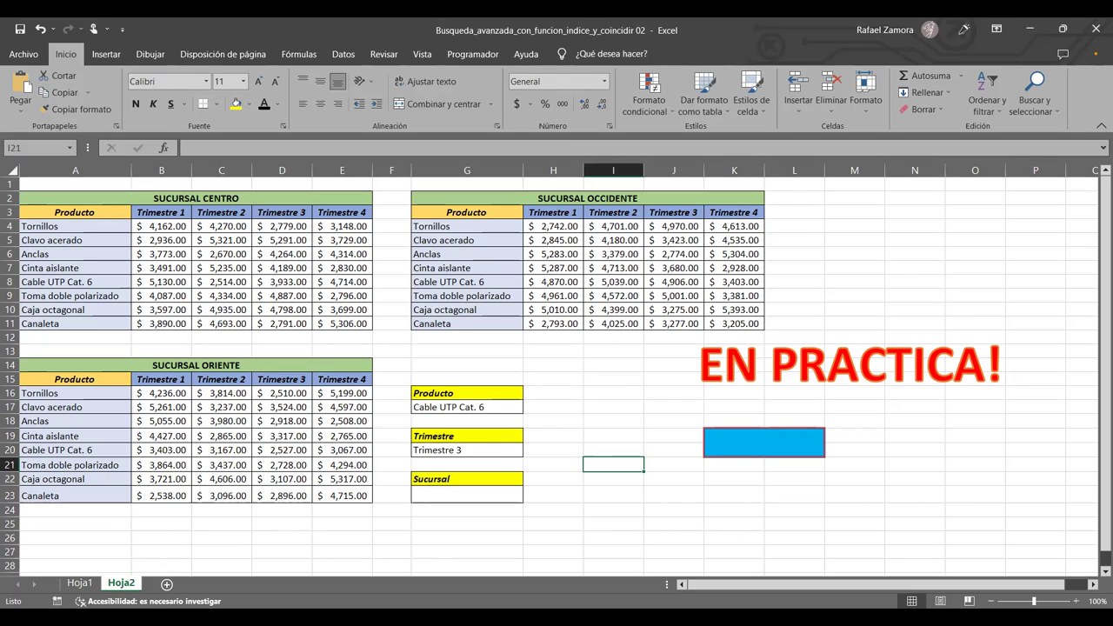
{"action": "left_click", "coordinate": [975, 239]}
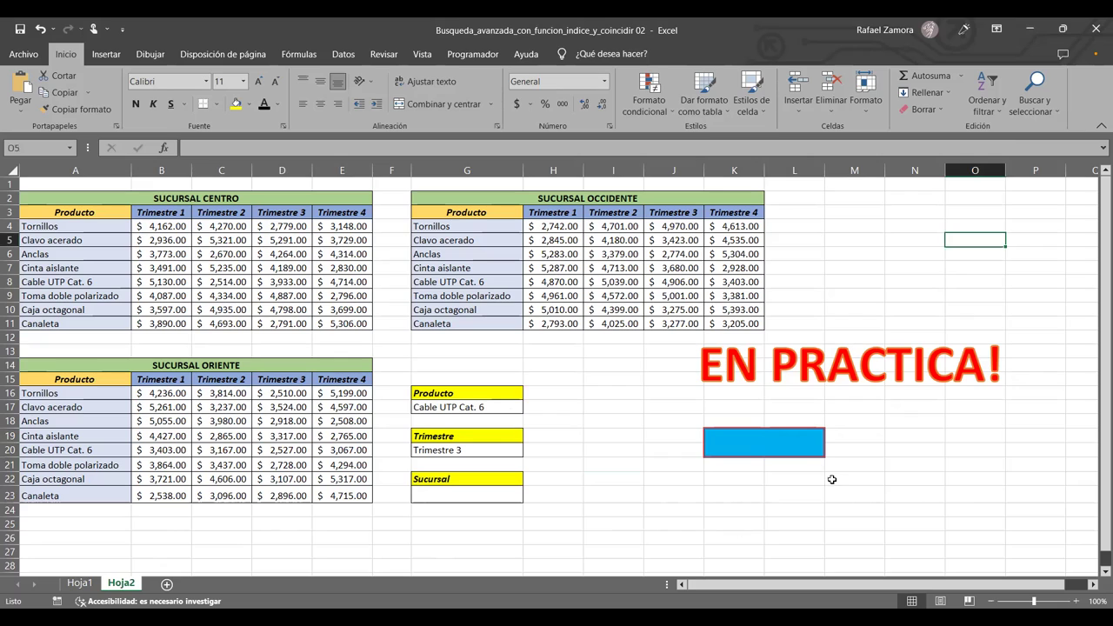
{"action": "left_click", "coordinate": [752, 506]}
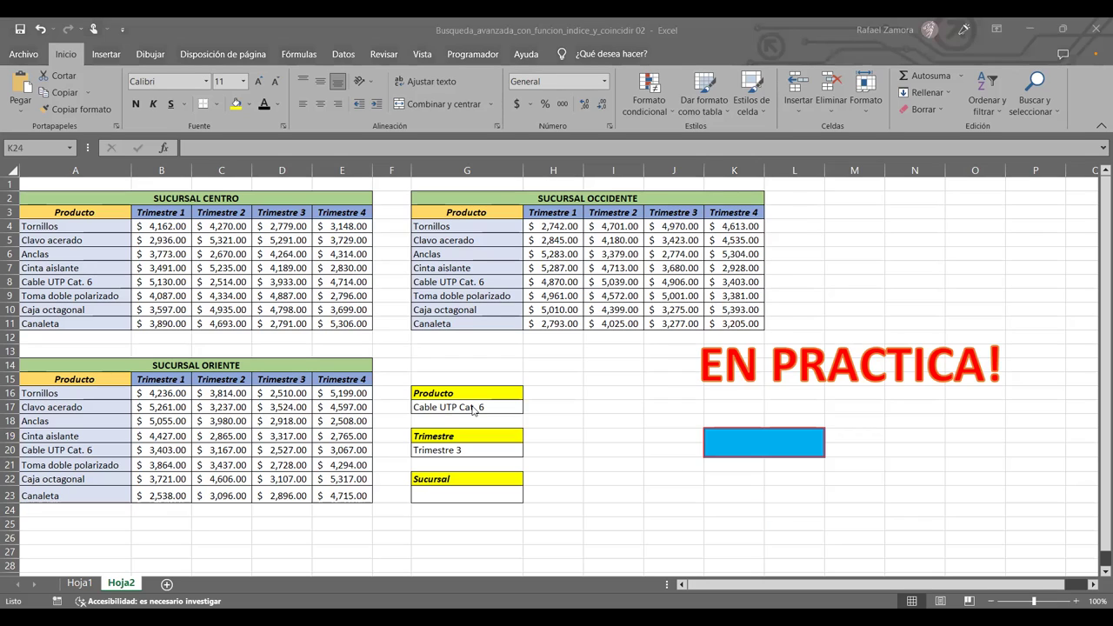
{"action": "left_click", "coordinate": [474, 408]}
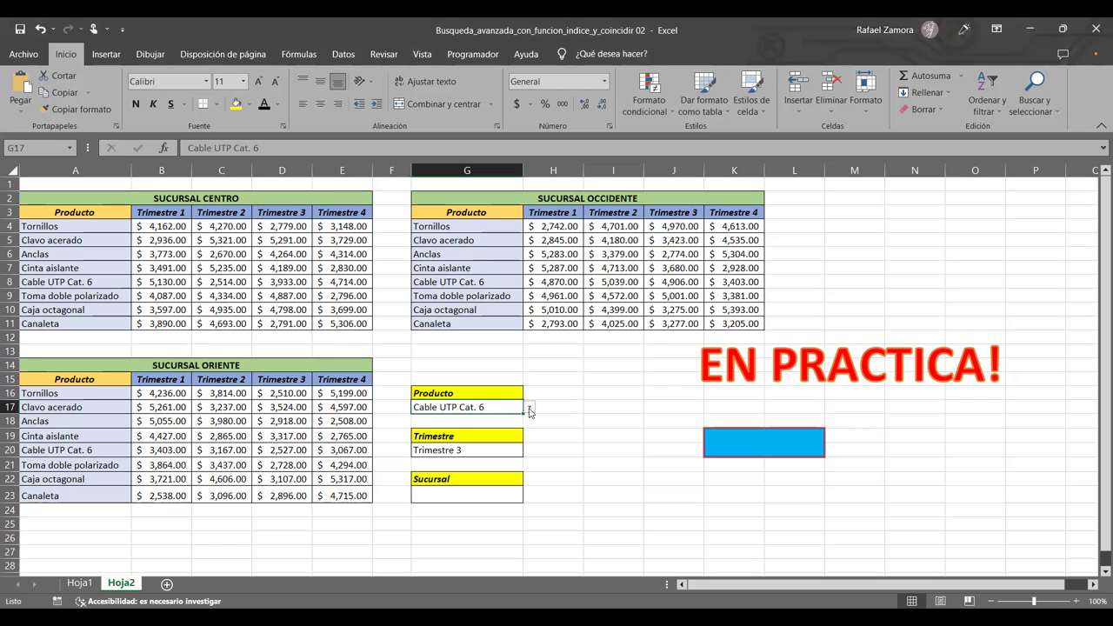
- Choose Clavo acerado from the product dropdown in G17
{"action": "left_click", "coordinate": [529, 411]}
{"action": "left_click", "coordinate": [470, 431]}
{"action": "left_click", "coordinate": [514, 459]}
- Keep Trimestre 3 selected as the quarter in G20
{"action": "left_click", "coordinate": [513, 449]}
{"action": "left_click", "coordinate": [529, 449]}
{"action": "left_click", "coordinate": [508, 483]}
{"action": "left_click", "coordinate": [569, 452]}
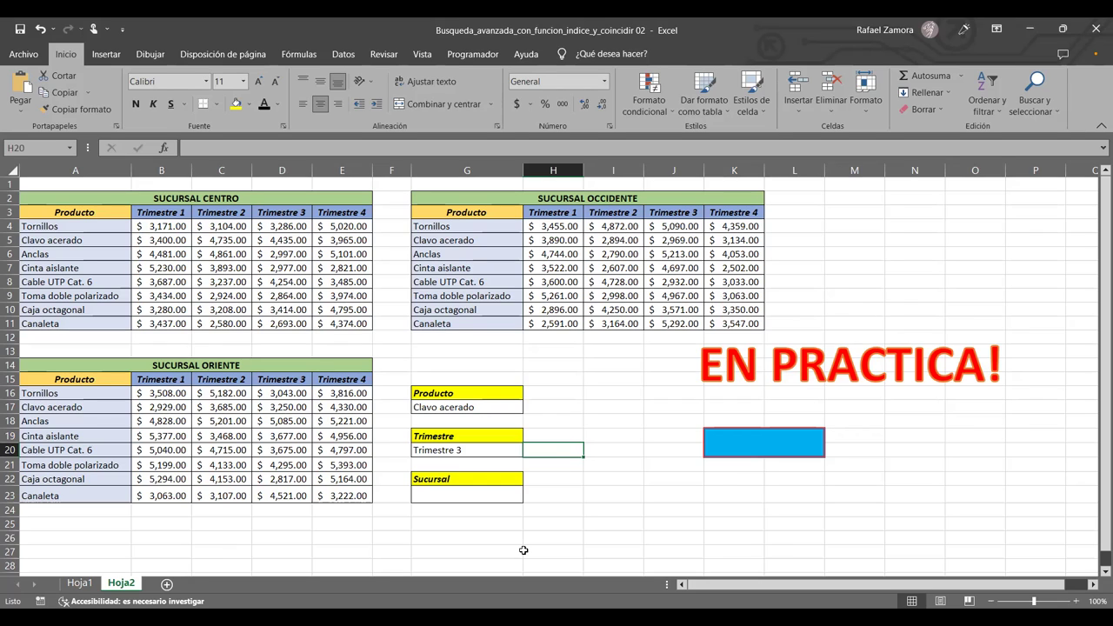
{"action": "left_click", "coordinate": [560, 539]}
{"action": "left_click", "coordinate": [575, 549]}
{"action": "left_click", "coordinate": [574, 539]}
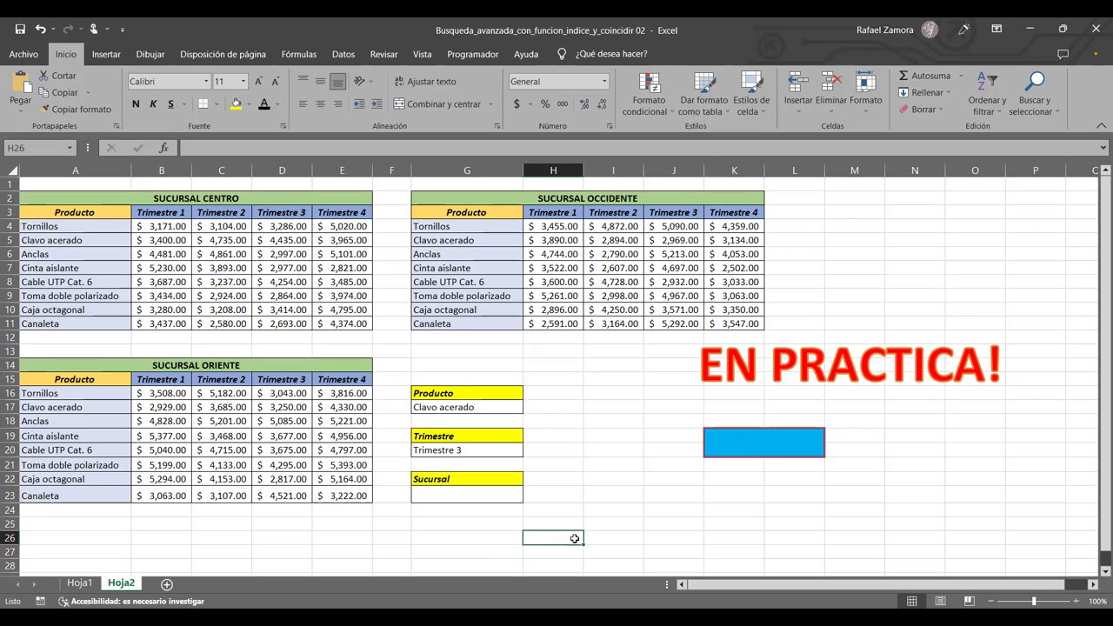
{"action": "left_click", "coordinate": [700, 525]}
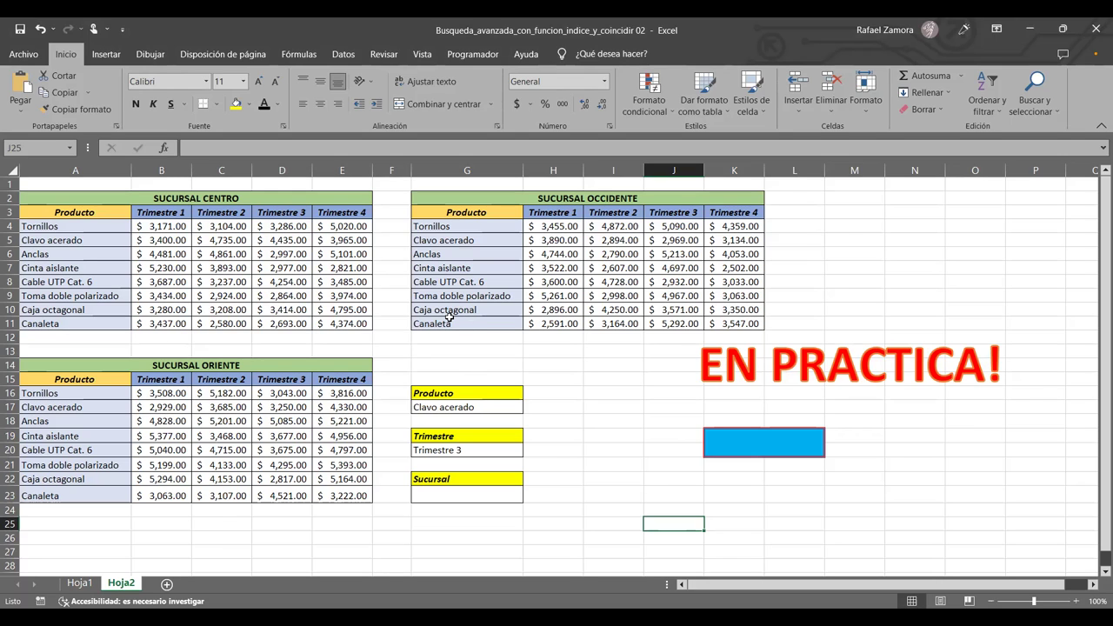
{"action": "left_click", "coordinate": [153, 226]}
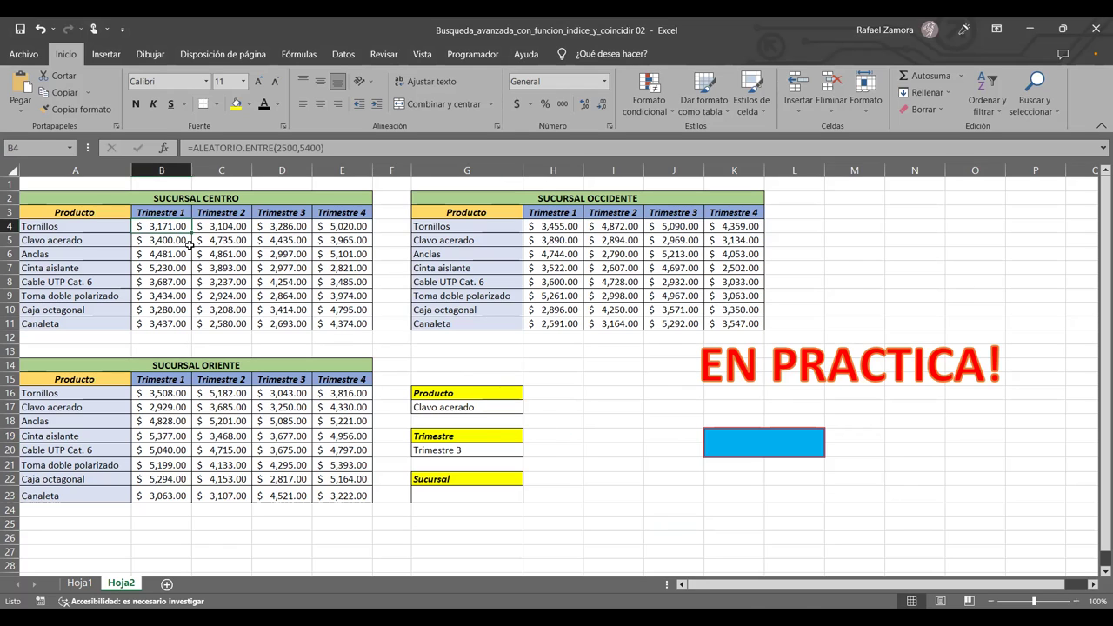
{"action": "left_click_drag", "start_coordinate": [189, 245], "coordinate": [344, 317]}
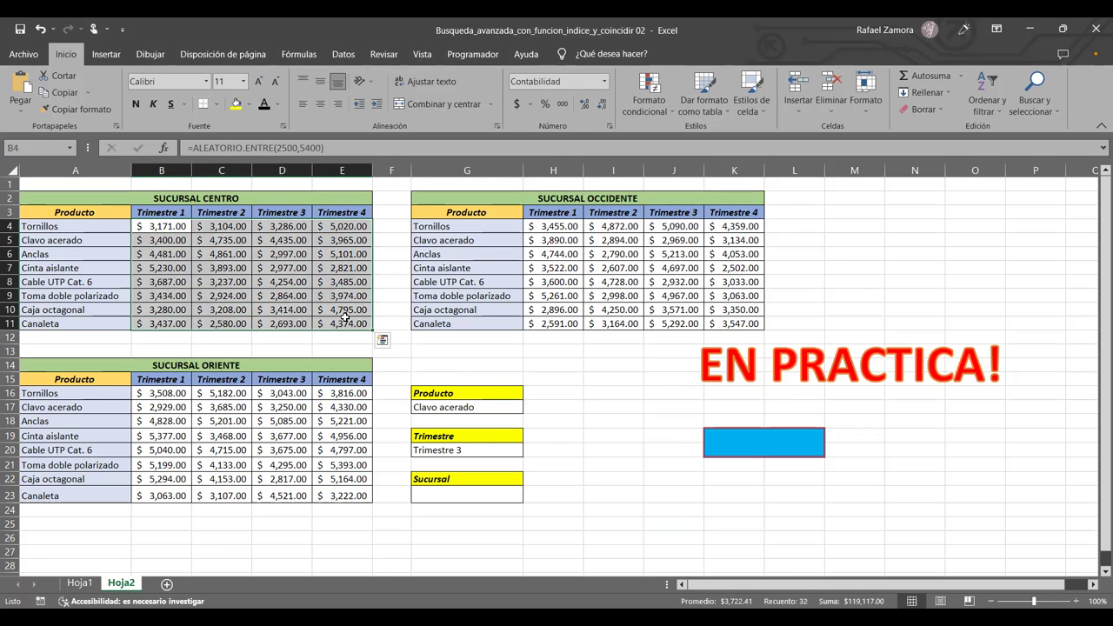
{"action": "left_click", "coordinate": [56, 147]}
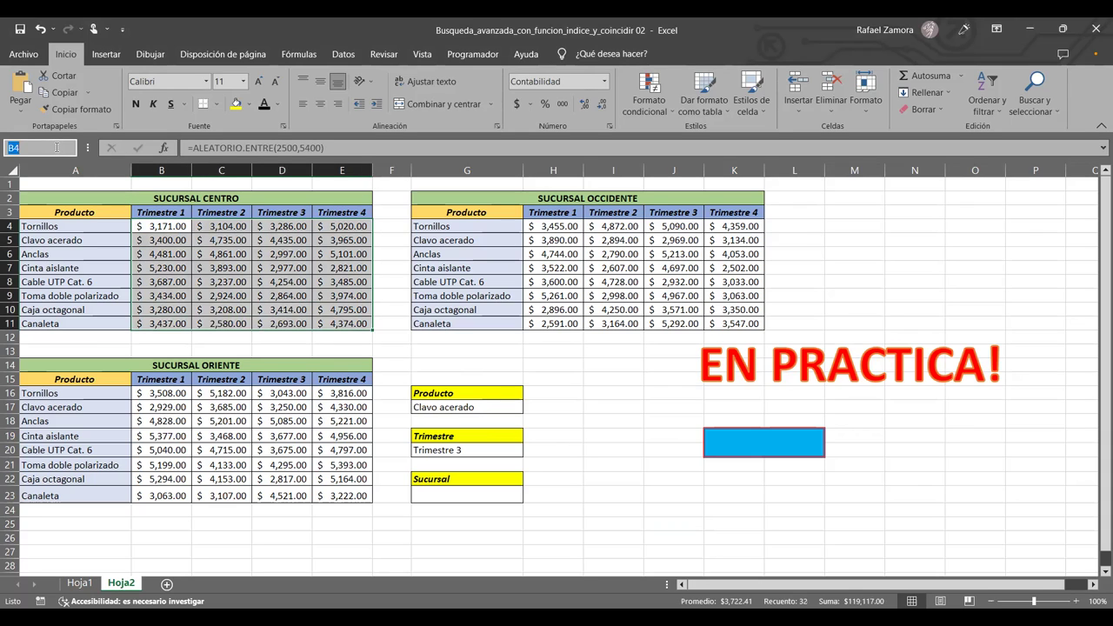
{"action": "type", "text": "Centro"}
{"action": "key", "text": "Return"}
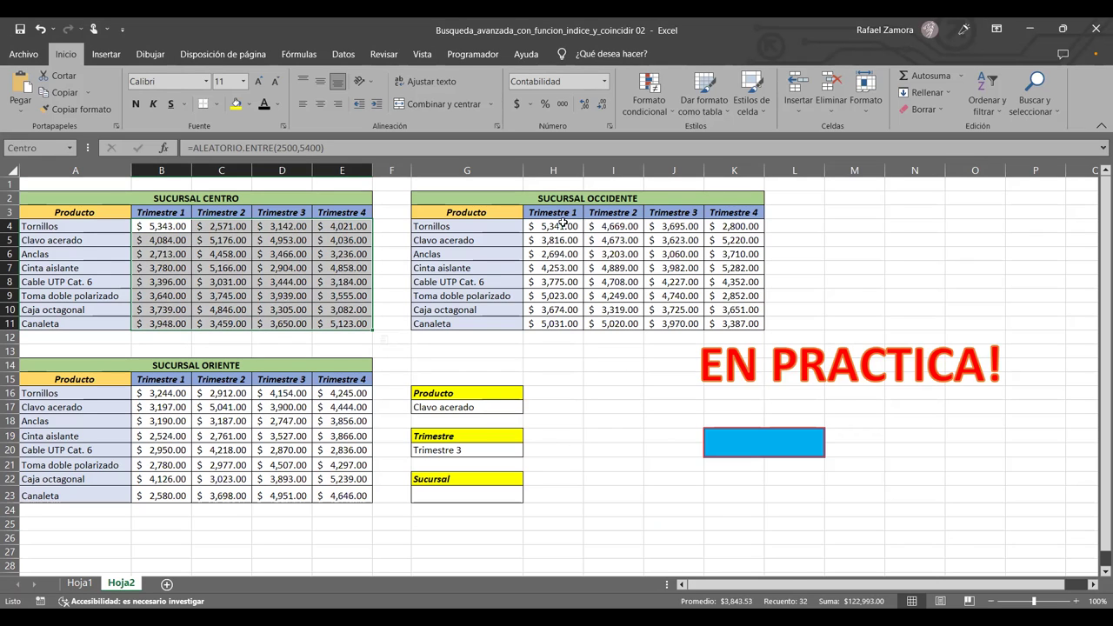
{"action": "left_click_drag", "start_coordinate": [563, 222], "coordinate": [741, 322]}
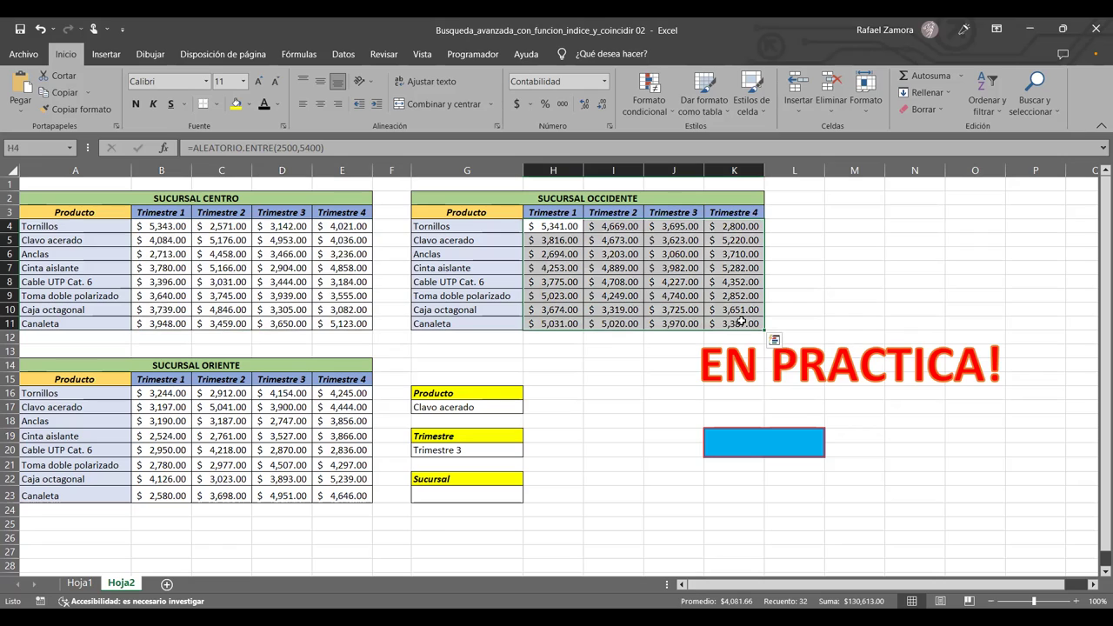
{"action": "left_click", "coordinate": [58, 147]}
{"action": "type", "text": "Occidente"}
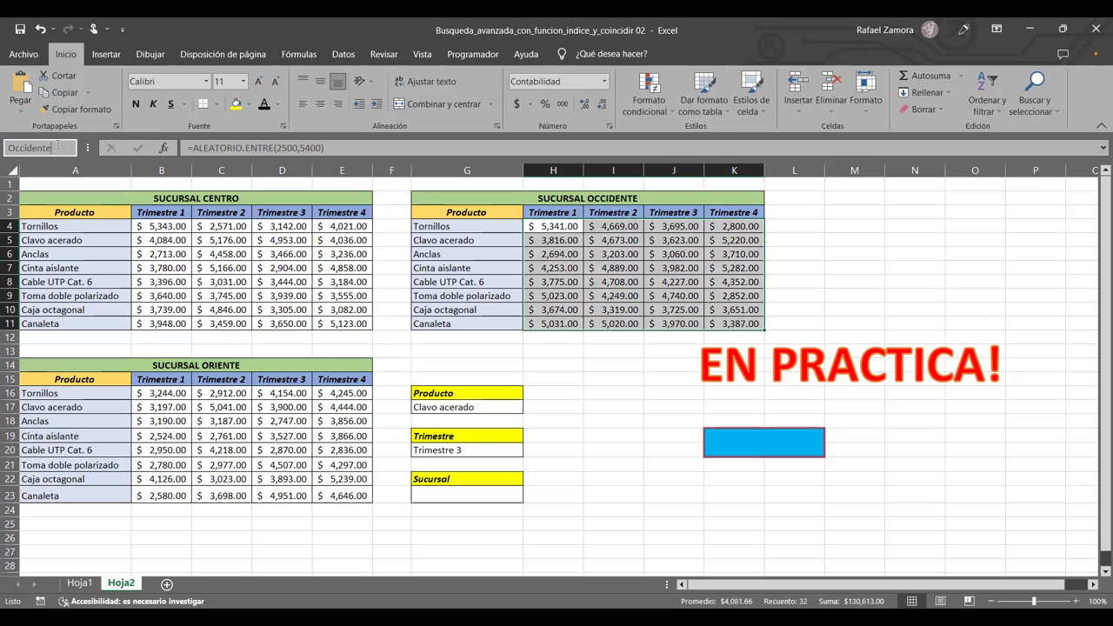
{"action": "key", "text": "Return"}
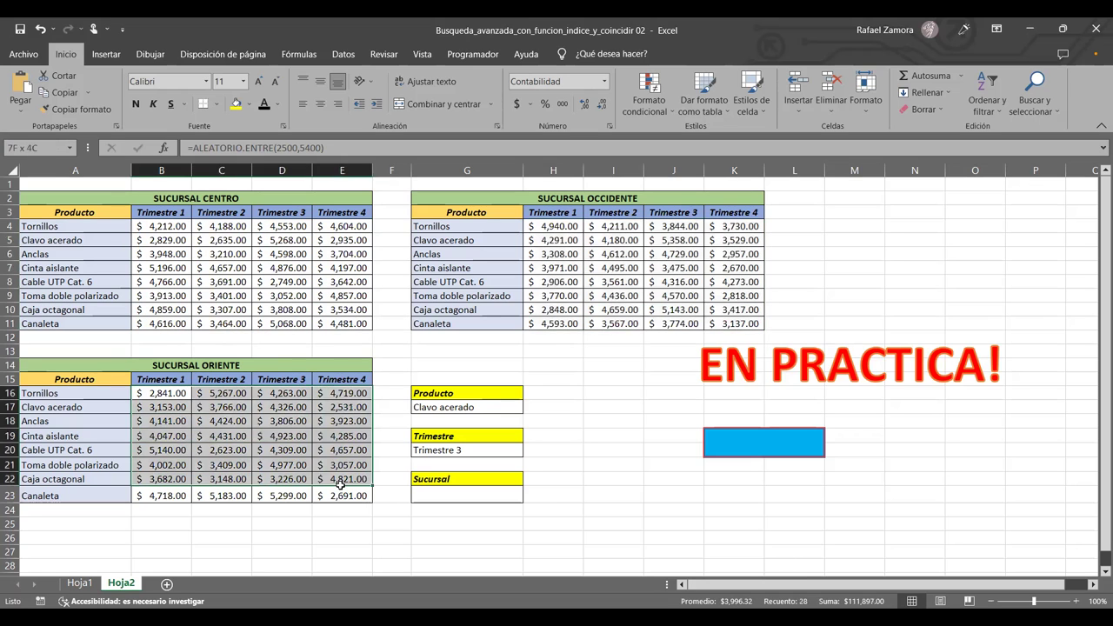
{"action": "left_click_drag", "start_coordinate": [285, 461], "coordinate": [379, 511]}
{"action": "left_click", "coordinate": [57, 153]}
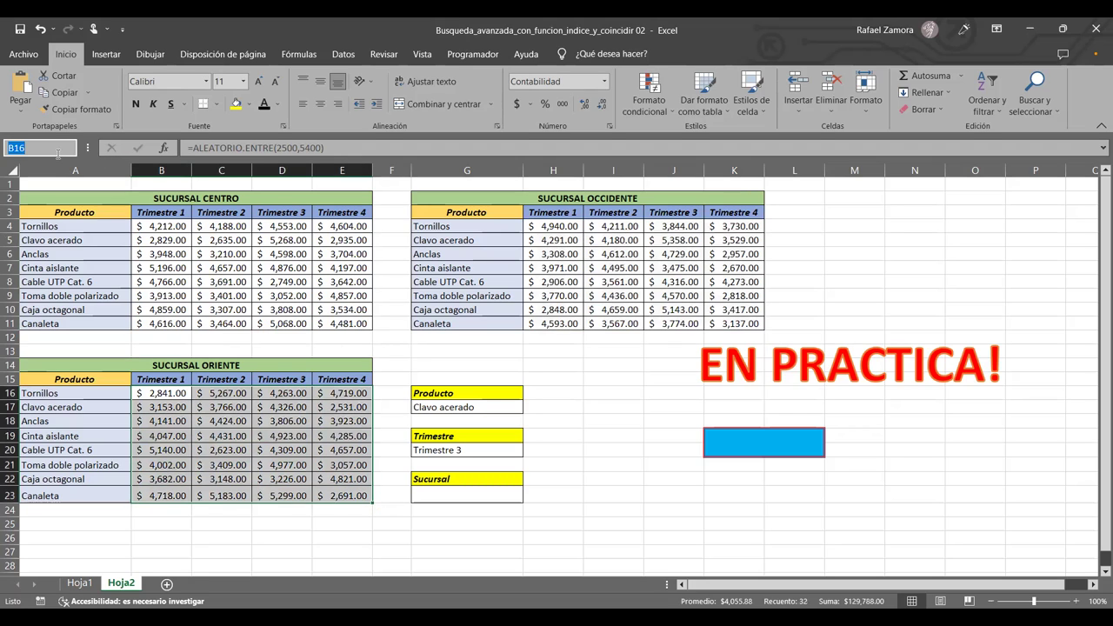
{"action": "type", "text": "Oriente"}
{"action": "key", "text": "Return"}
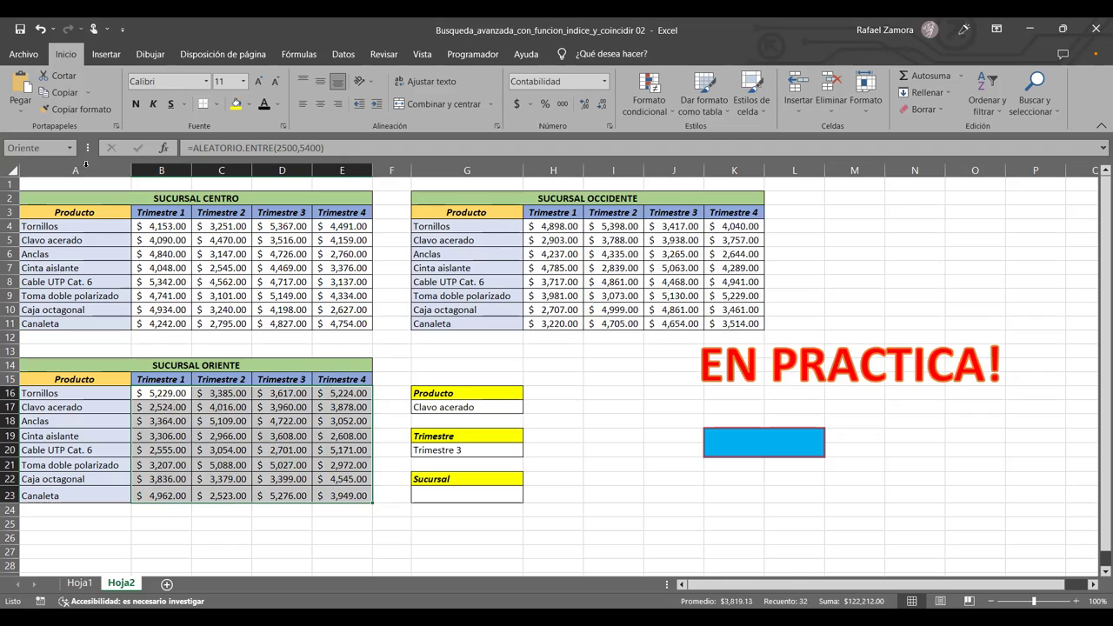
{"action": "left_click", "coordinate": [553, 363]}
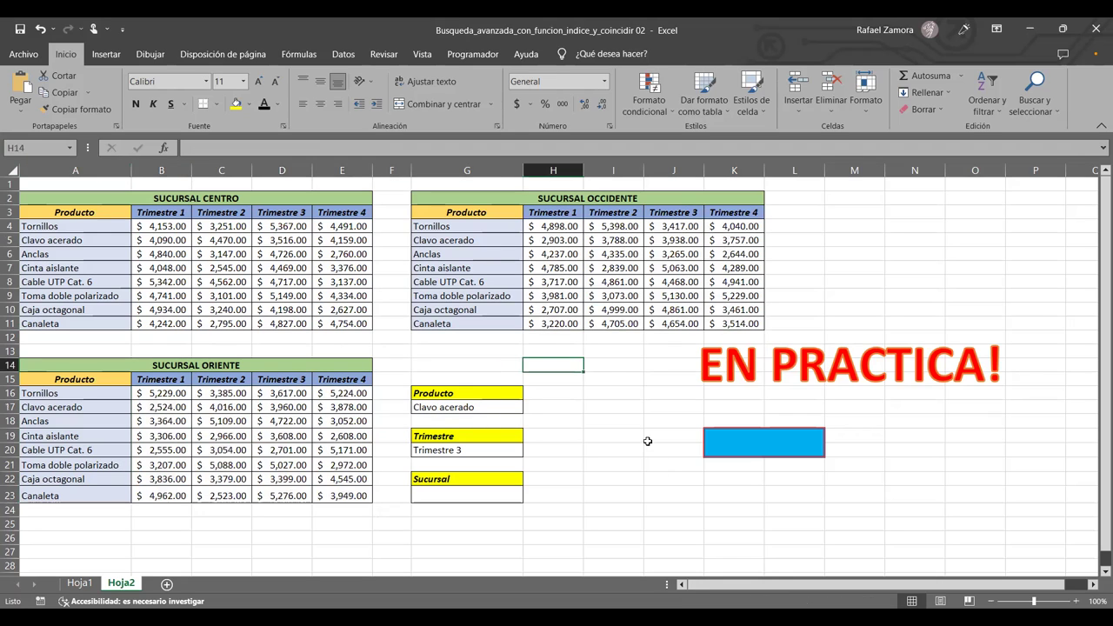
{"action": "left_click", "coordinate": [786, 442]}
{"action": "left_click", "coordinate": [68, 150]}
{"action": "left_click", "coordinate": [67, 151]}
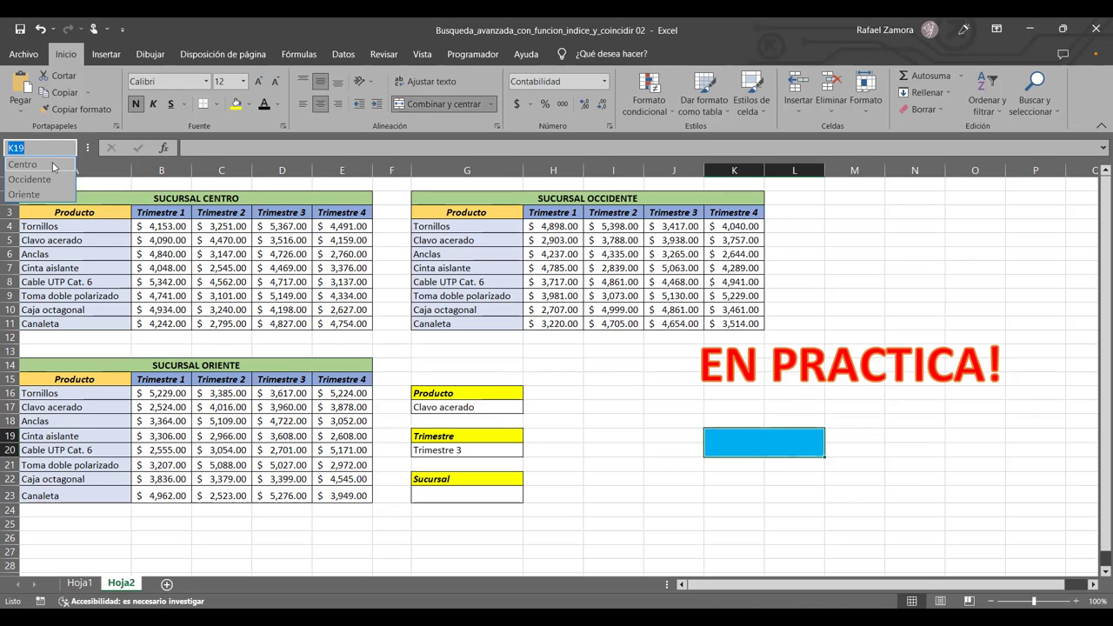
{"action": "left_click", "coordinate": [53, 165]}
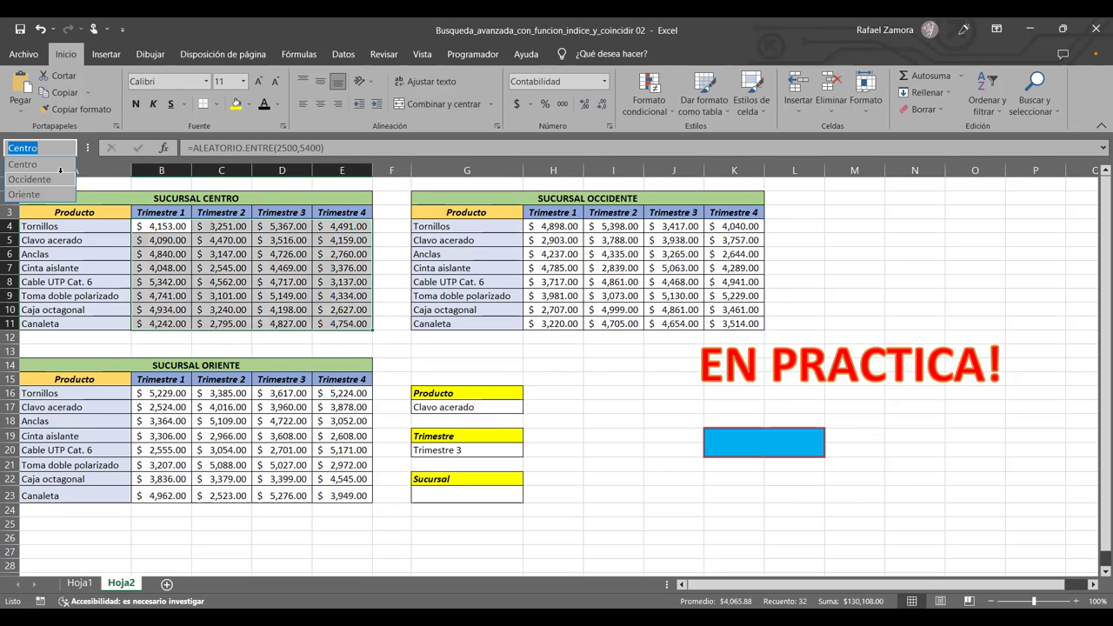
{"action": "left_click", "coordinate": [52, 179]}
{"action": "left_click", "coordinate": [68, 148]}
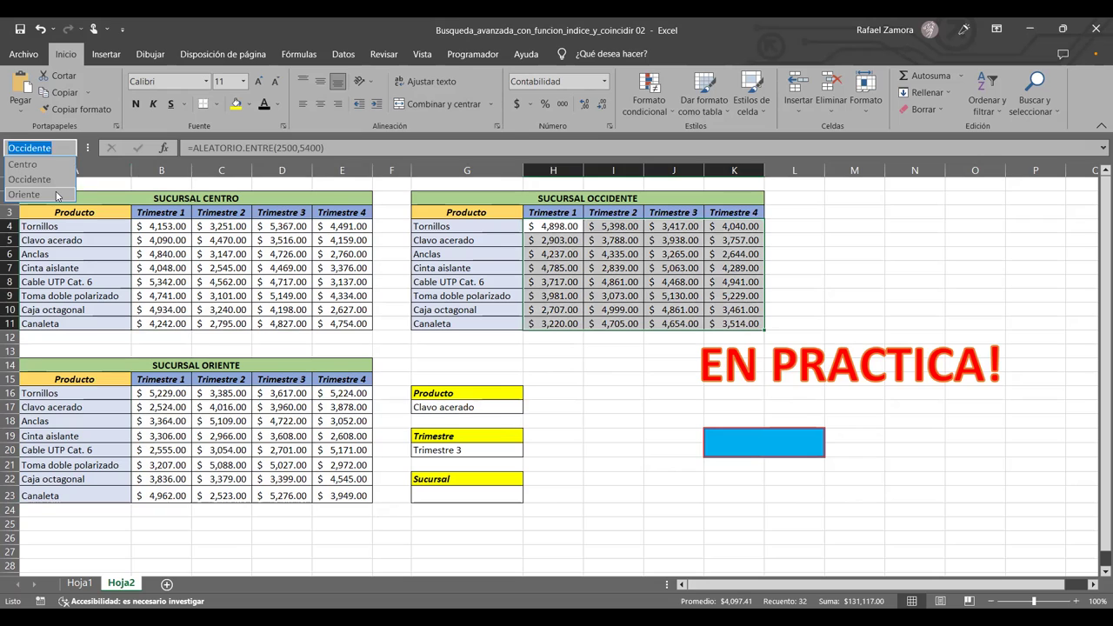
{"action": "left_click", "coordinate": [55, 193]}
{"action": "left_click", "coordinate": [765, 450]}
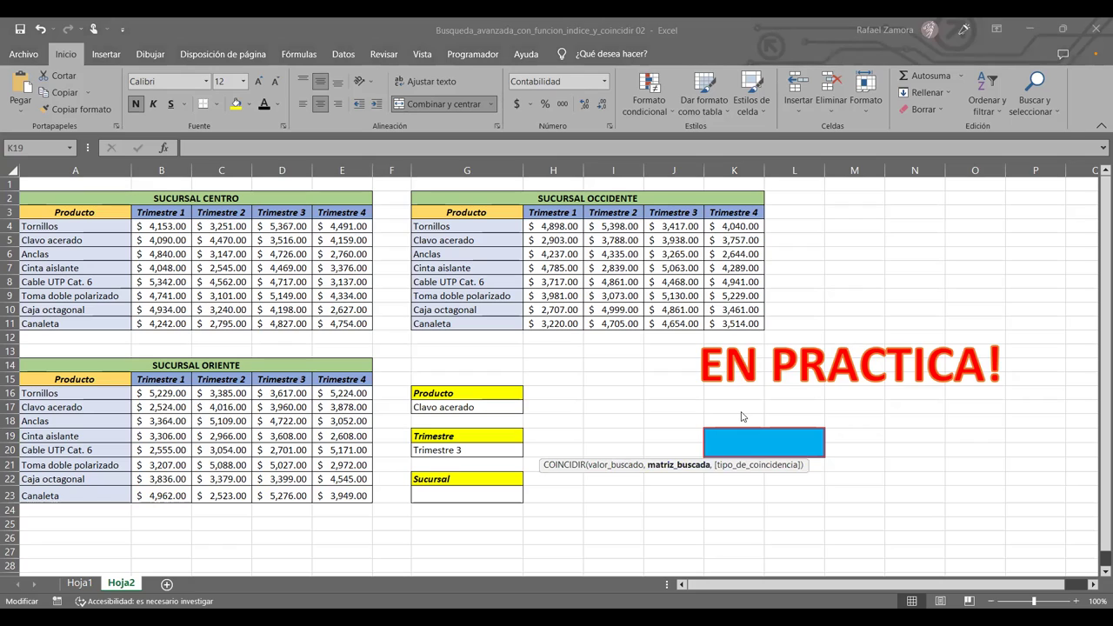
{"action": "key", "text": "Escape"}
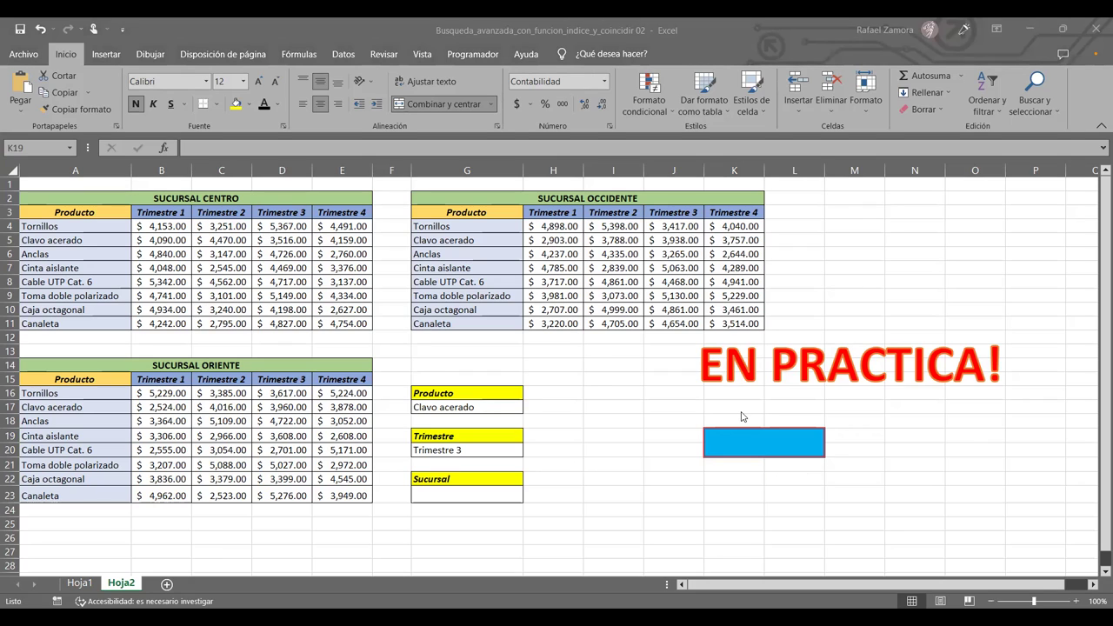
{"action": "left_click", "coordinate": [477, 423]}
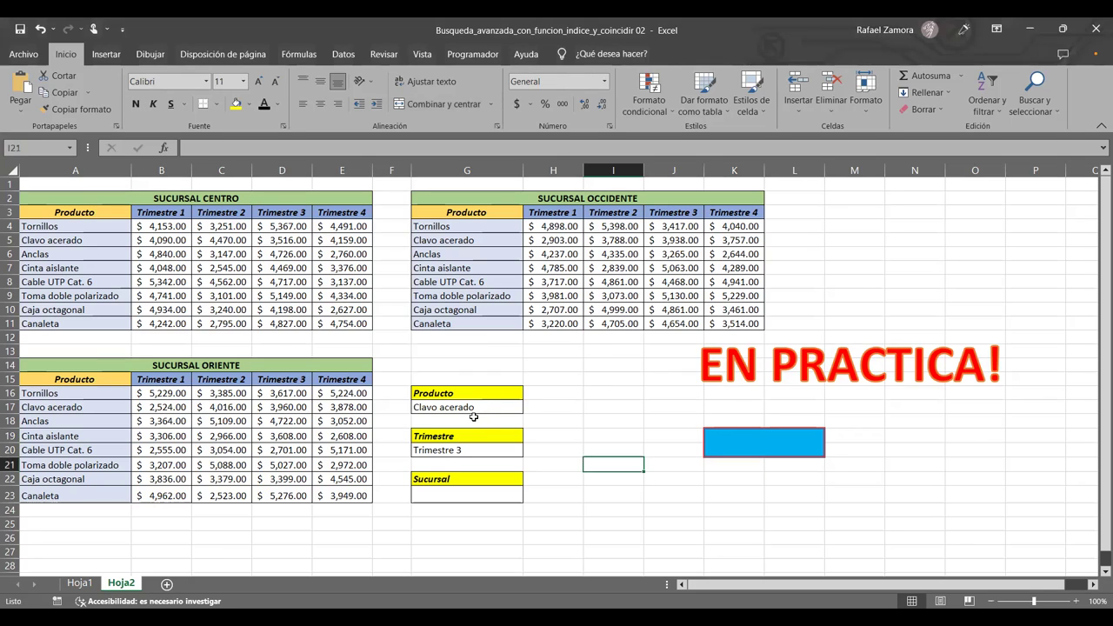
{"action": "left_click", "coordinate": [487, 406]}
{"action": "left_click", "coordinate": [494, 453]}
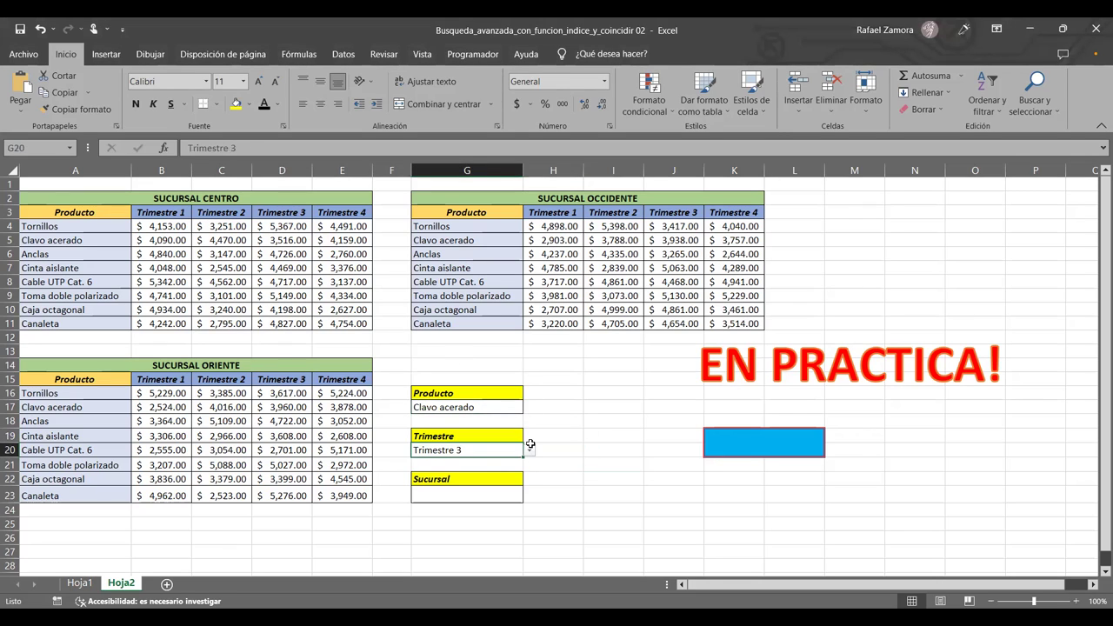
{"action": "left_click", "coordinate": [506, 496]}
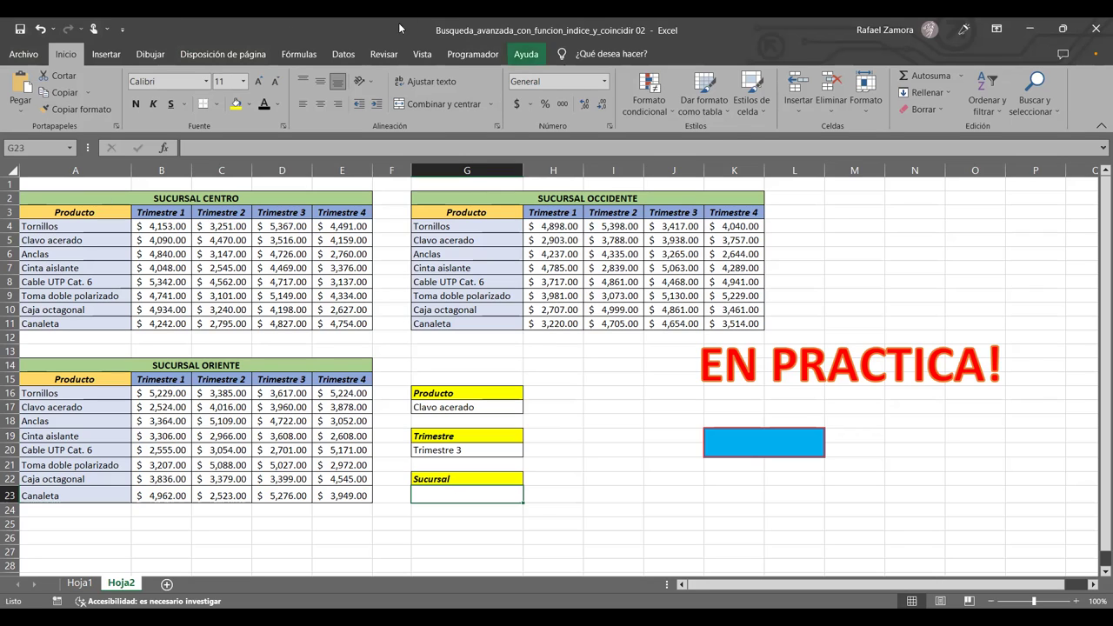
- Add a list validation to G23 with source Centro,Occidente,Oriente
{"action": "left_click", "coordinate": [339, 53]}
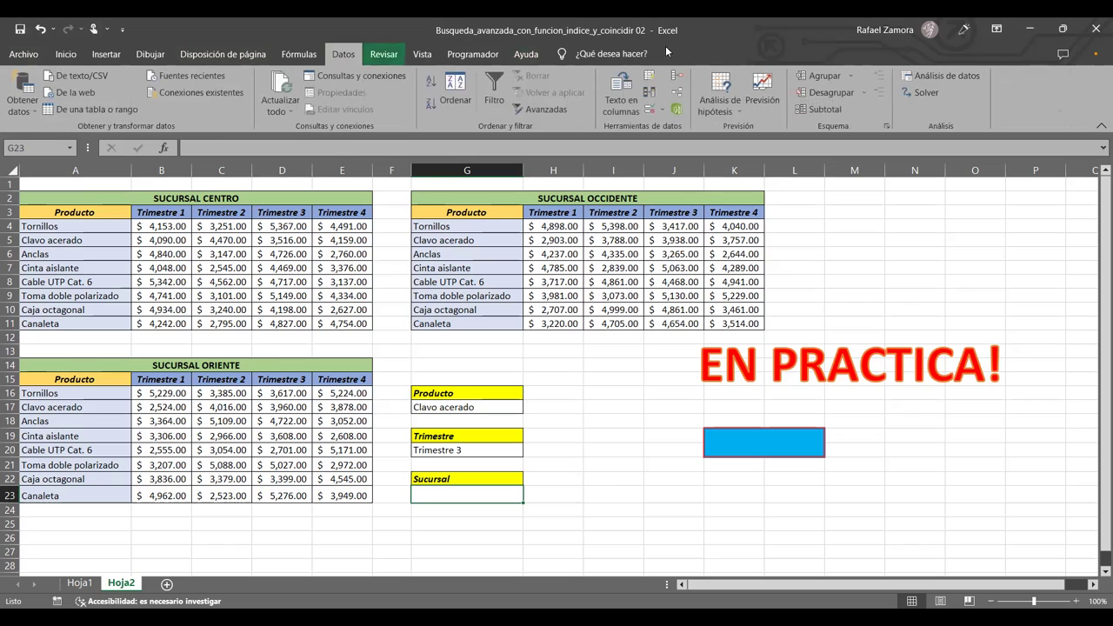
{"action": "left_click", "coordinate": [655, 113]}
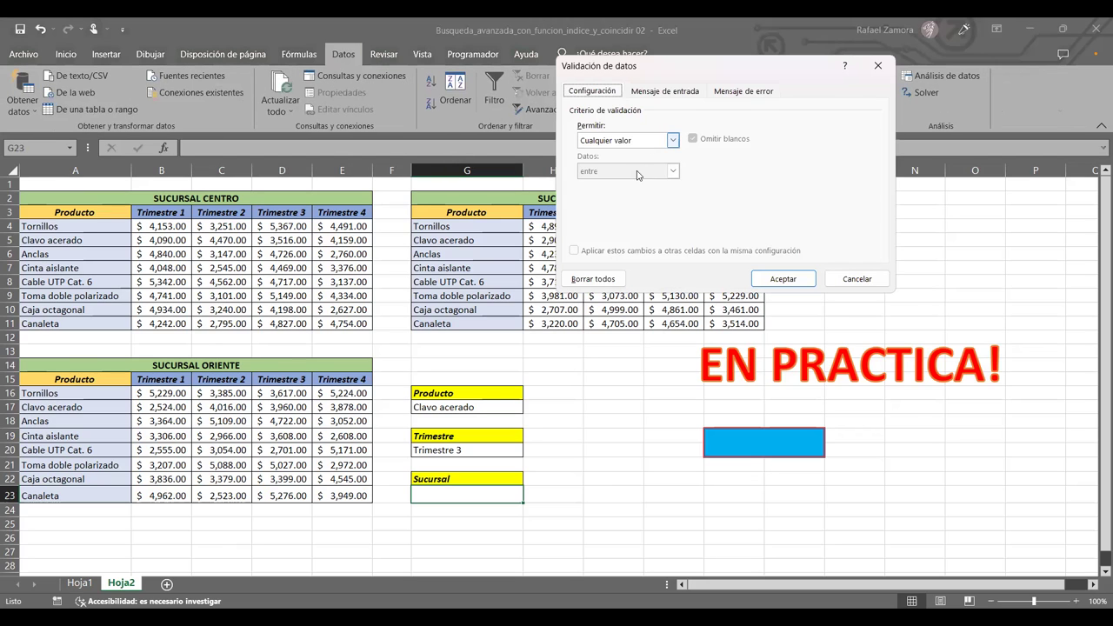
{"action": "left_click", "coordinate": [632, 140]}
{"action": "left_click", "coordinate": [630, 183]}
{"action": "left_click", "coordinate": [623, 202]}
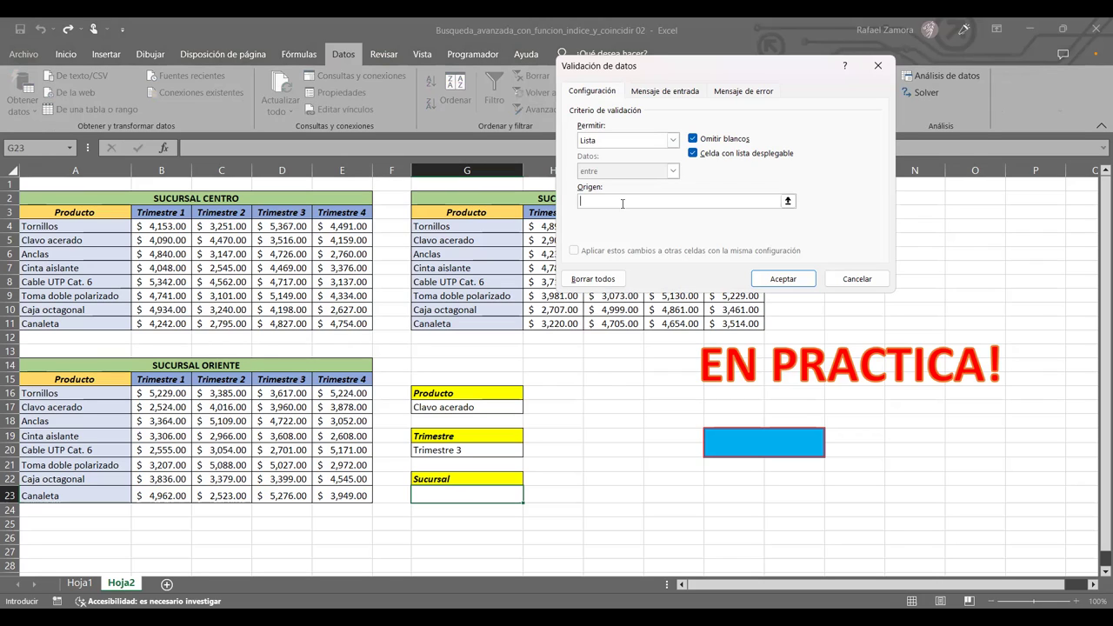
{"action": "type", "text": "Centro,"}
{"action": "type", "text": "Occidente,Oriente"}
{"action": "left_click", "coordinate": [797, 285]}
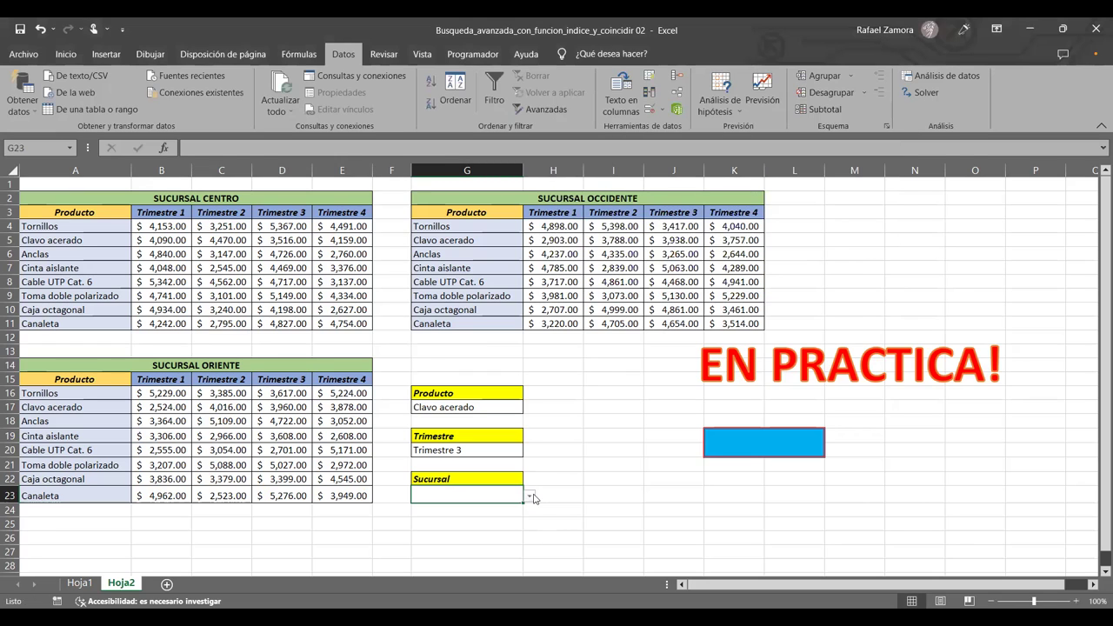
- Choose Occidente from G23's new branch dropdown
{"action": "left_click", "coordinate": [529, 495]}
{"action": "left_click", "coordinate": [465, 519]}
{"action": "left_click", "coordinate": [591, 525]}
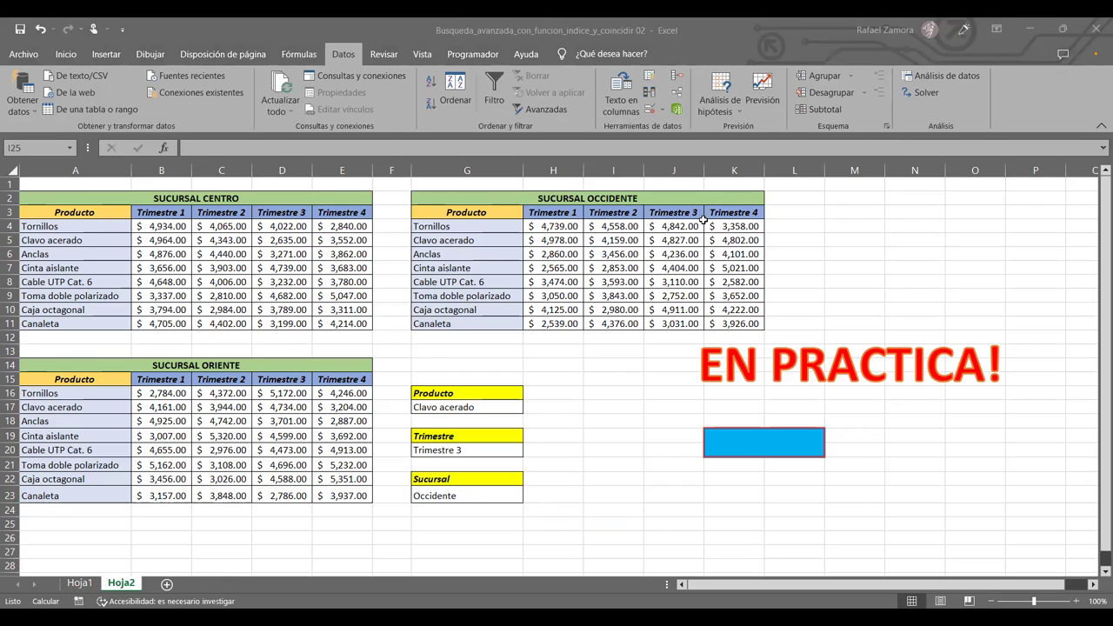
{"action": "left_click", "coordinate": [490, 410]}
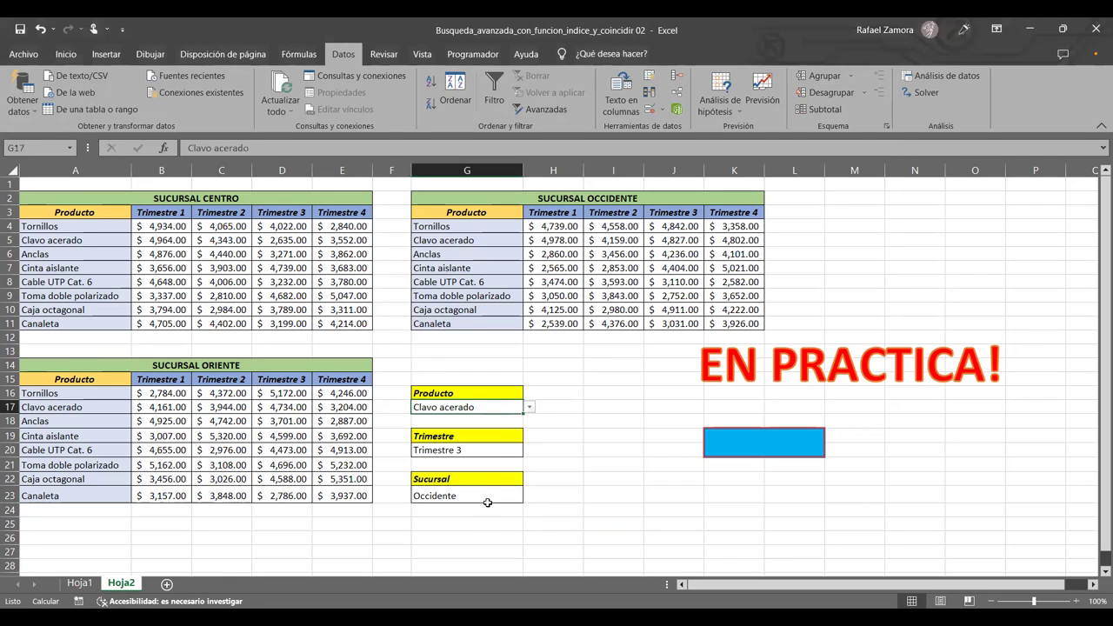
{"action": "left_click", "coordinate": [497, 449]}
{"action": "left_click", "coordinate": [499, 490]}
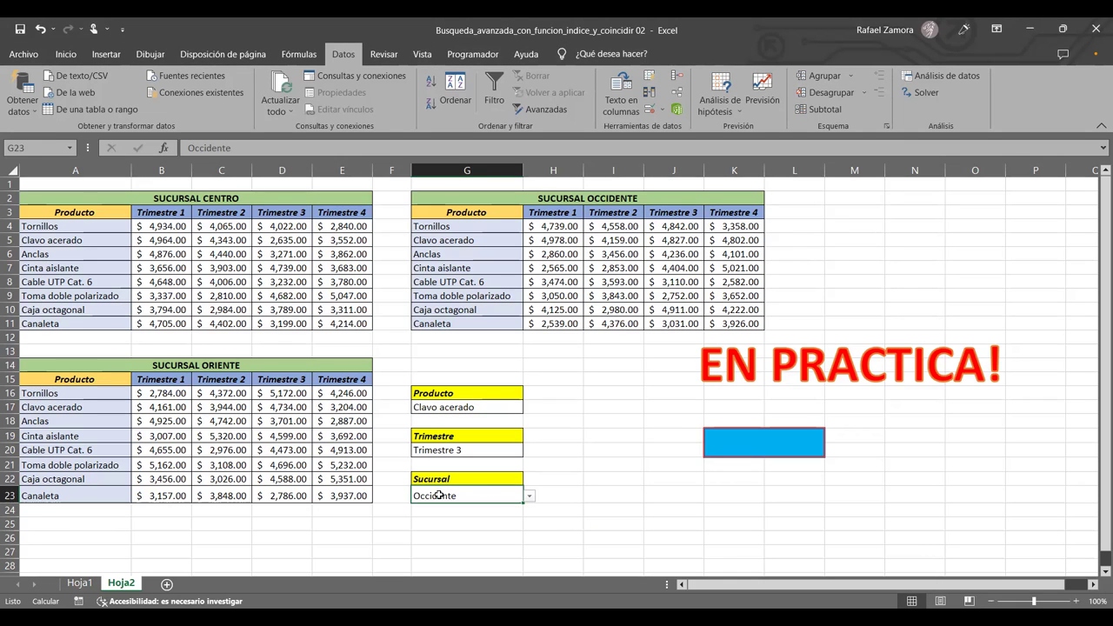
{"action": "left_click", "coordinate": [539, 516]}
{"action": "left_click", "coordinate": [487, 495]}
{"action": "left_click", "coordinate": [529, 497]}
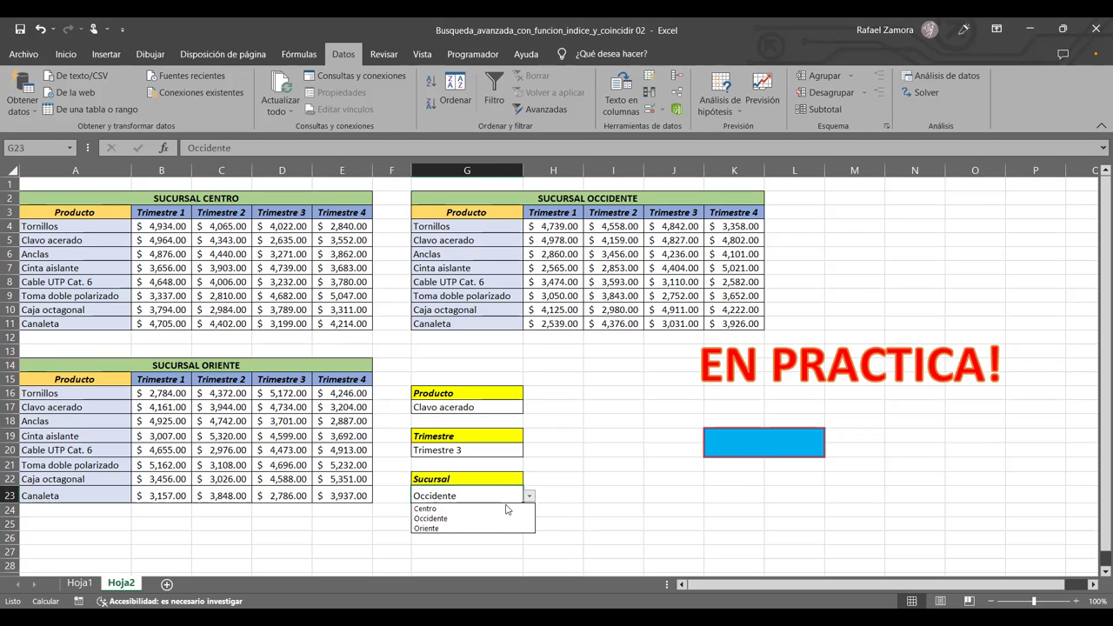
{"action": "left_click", "coordinate": [489, 494]}
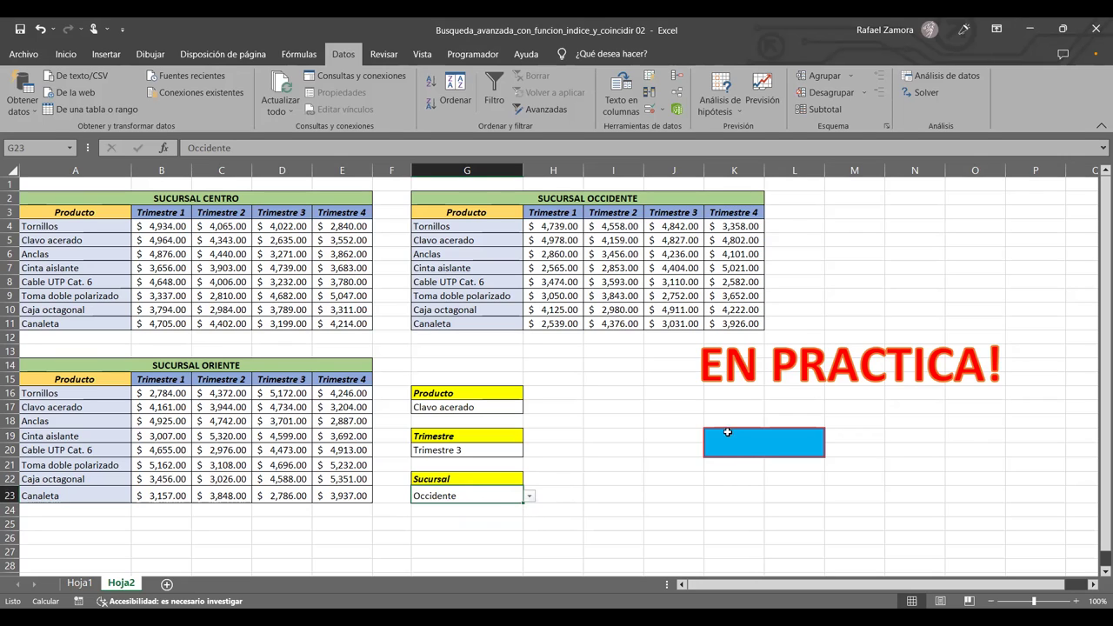
{"action": "left_click", "coordinate": [807, 432]}
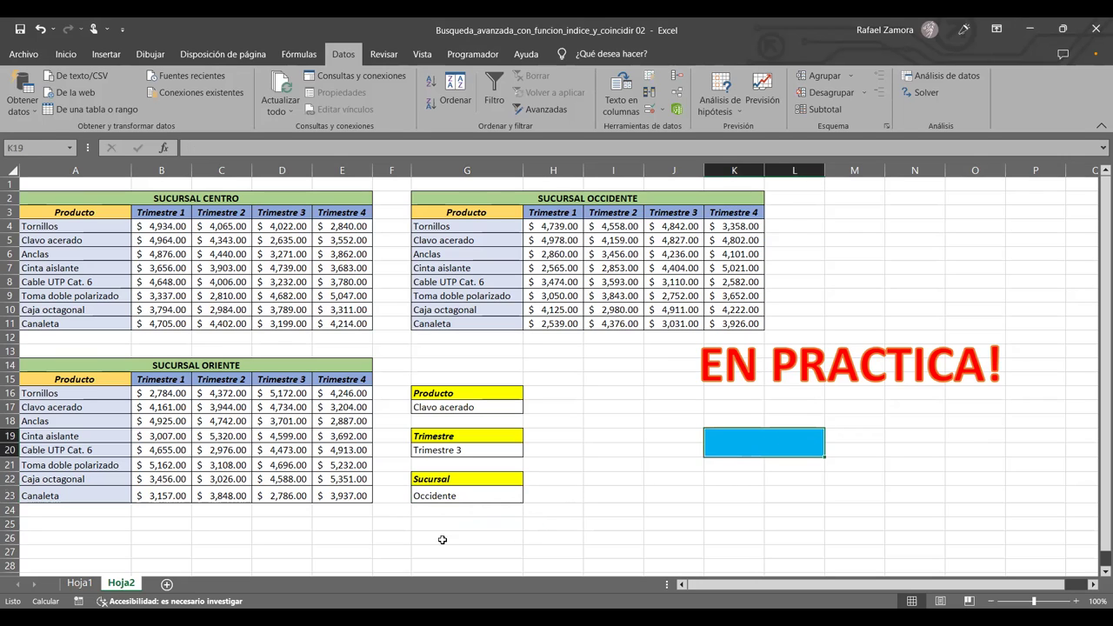
{"action": "left_click", "coordinate": [443, 537]}
{"action": "left_click", "coordinate": [444, 522]}
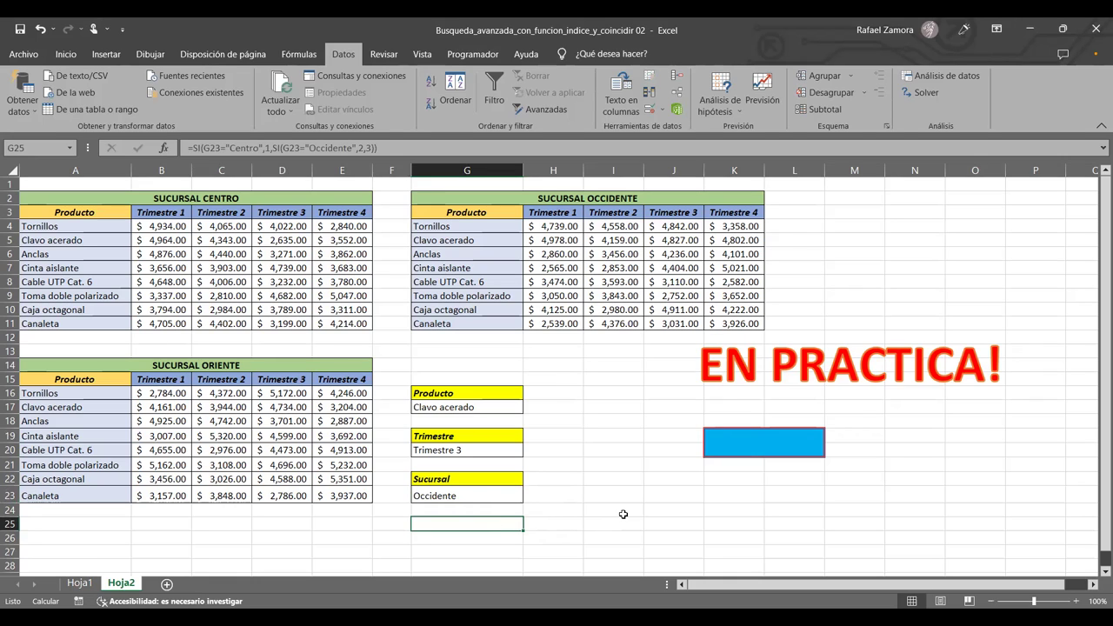
{"action": "left_click", "coordinate": [621, 512]}
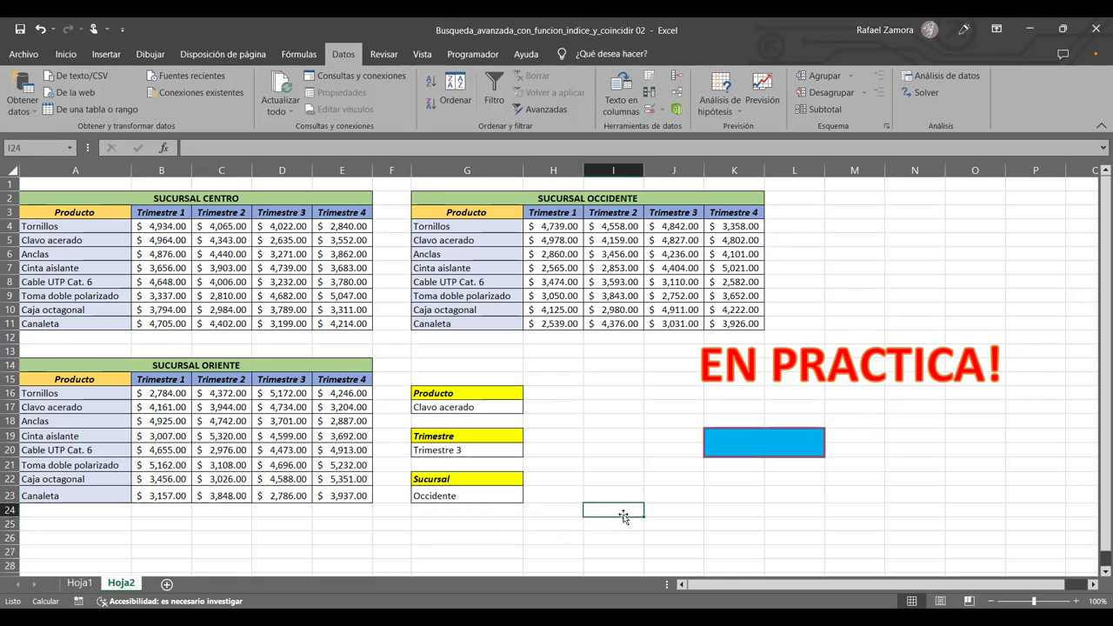
{"action": "left_click", "coordinate": [741, 448]}
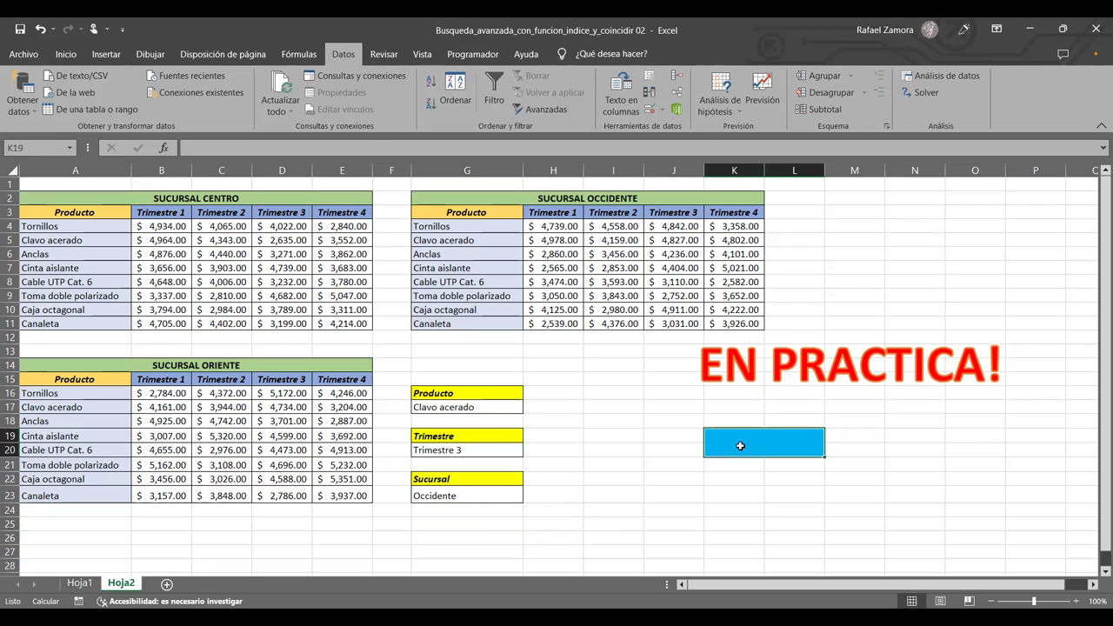
{"action": "left_click", "coordinate": [500, 449]}
{"action": "left_click", "coordinate": [508, 404]}
{"action": "left_click", "coordinate": [509, 492]}
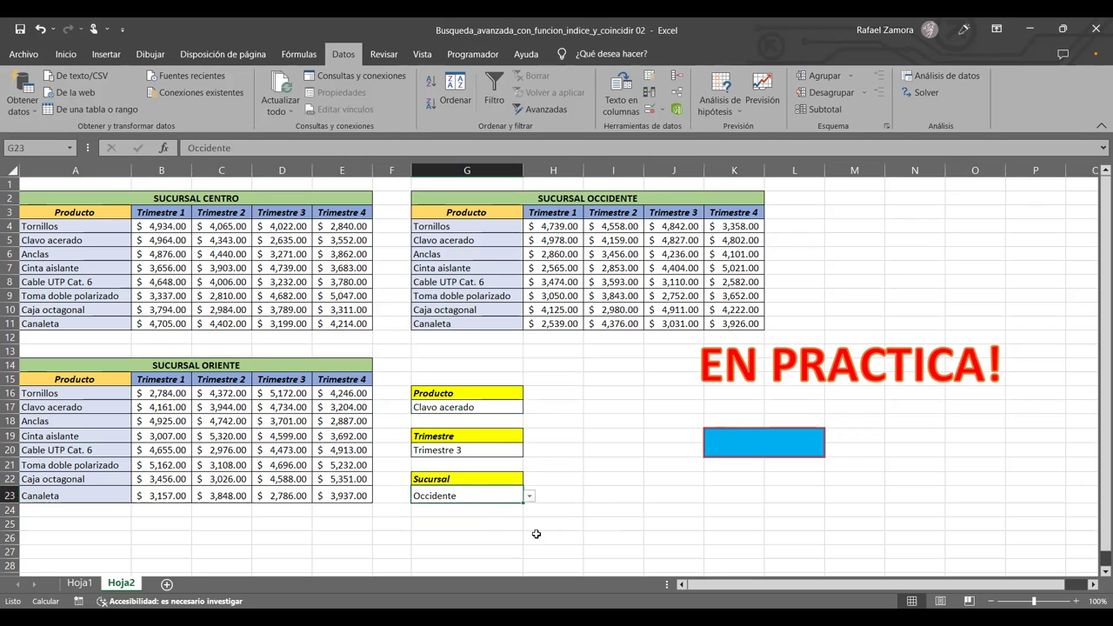
{"action": "left_click", "coordinate": [461, 535]}
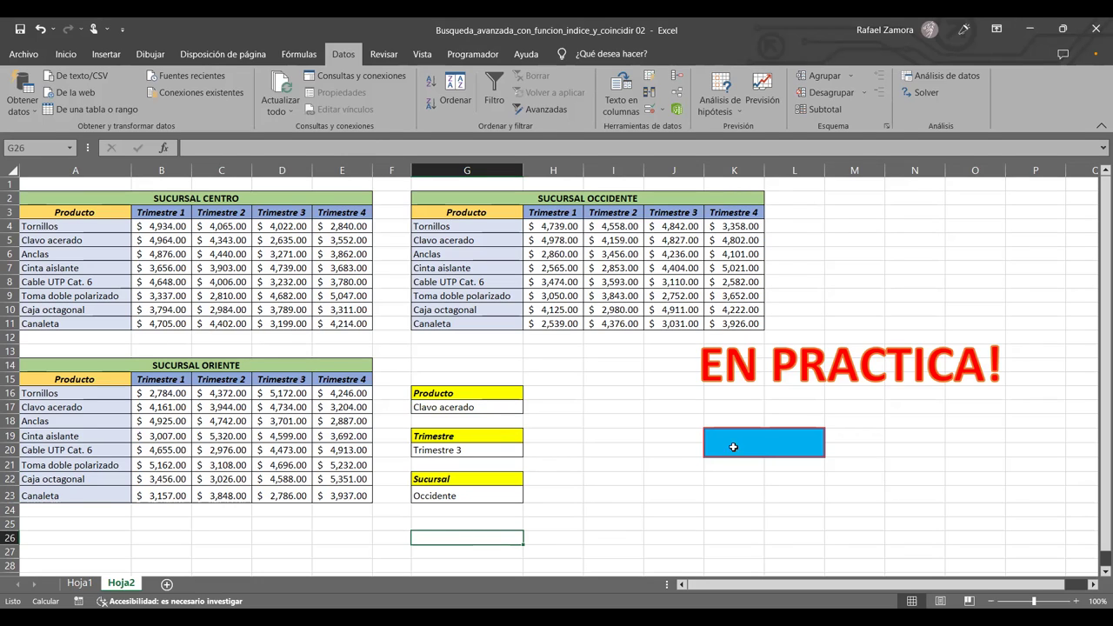
{"action": "left_click_drag", "start_coordinate": [734, 447], "coordinate": [783, 450]}
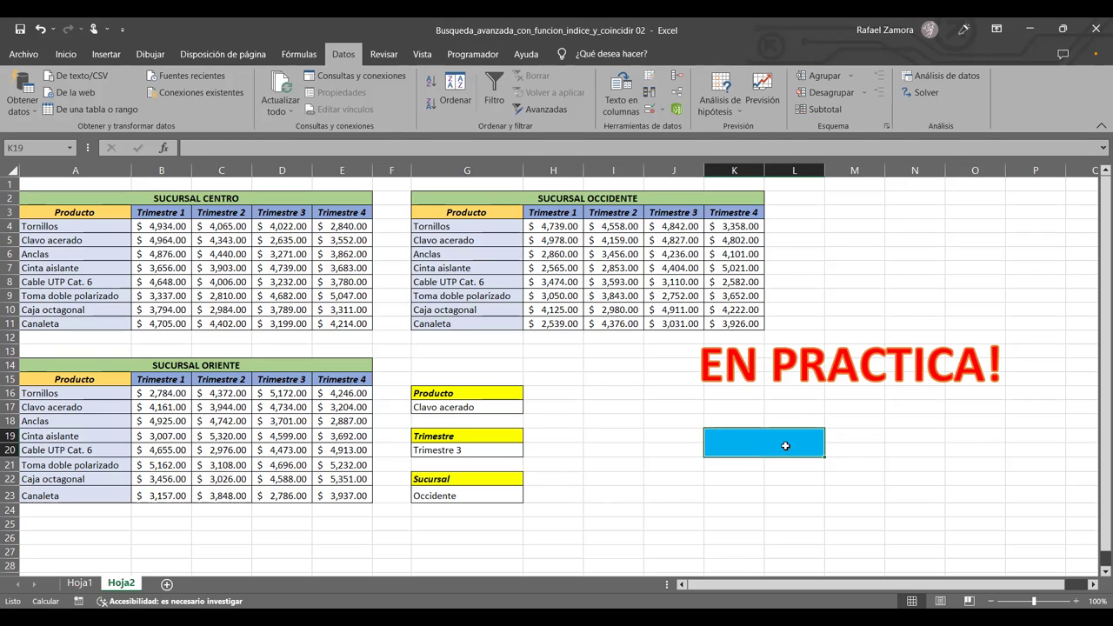
- Start K19's formula as =INDICE(INDIRECTO(G23),COINCIDIR( with autocomplete
{"action": "type", "text": "="}
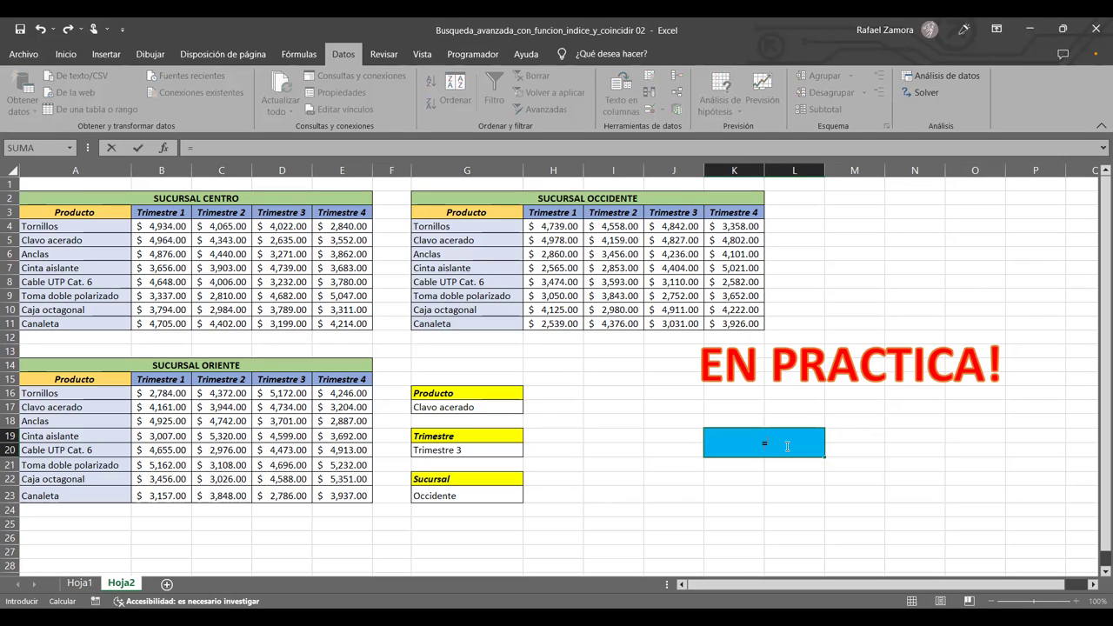
{"action": "type", "text": "INDICE("}
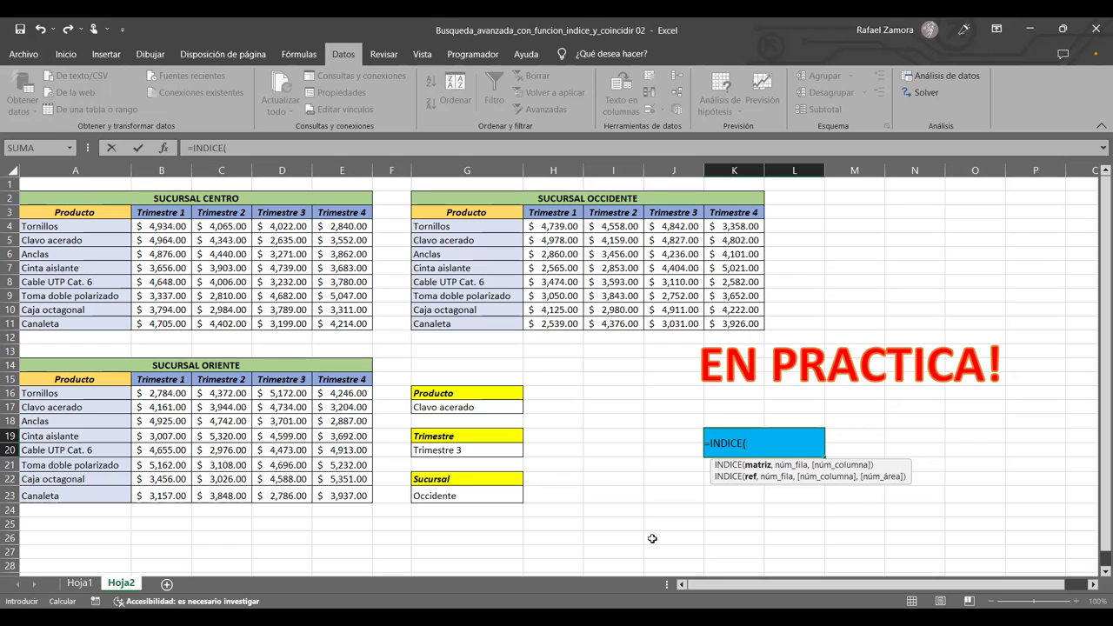
{"action": "type", "text": "indi"}
{"action": "key", "text": "Down"}
{"action": "key", "text": "Tab"}
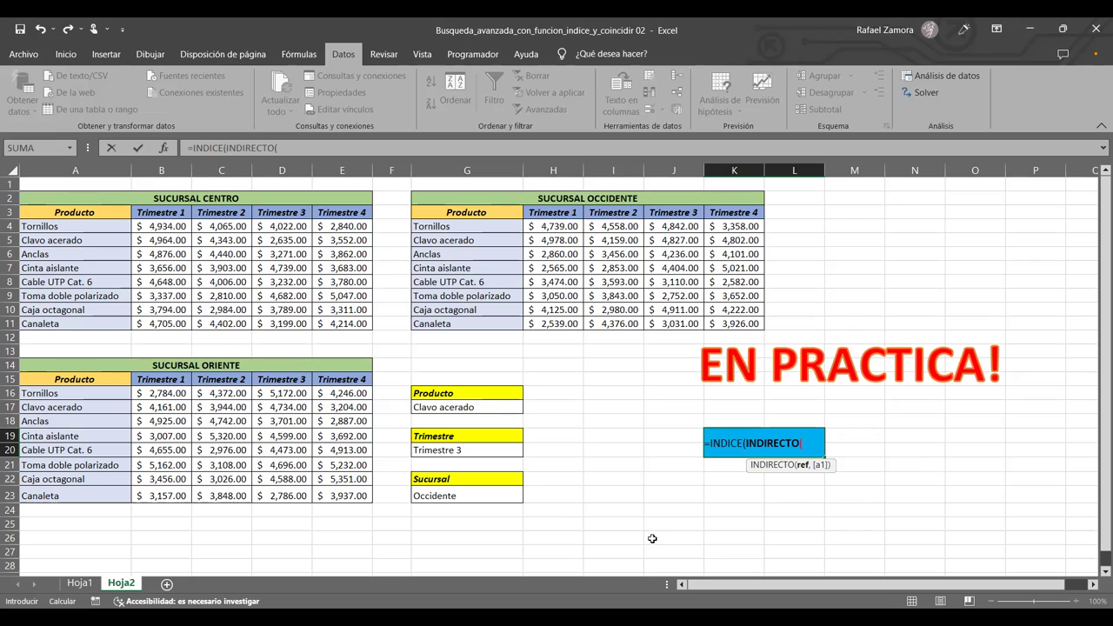
{"action": "left_click", "coordinate": [492, 494]}
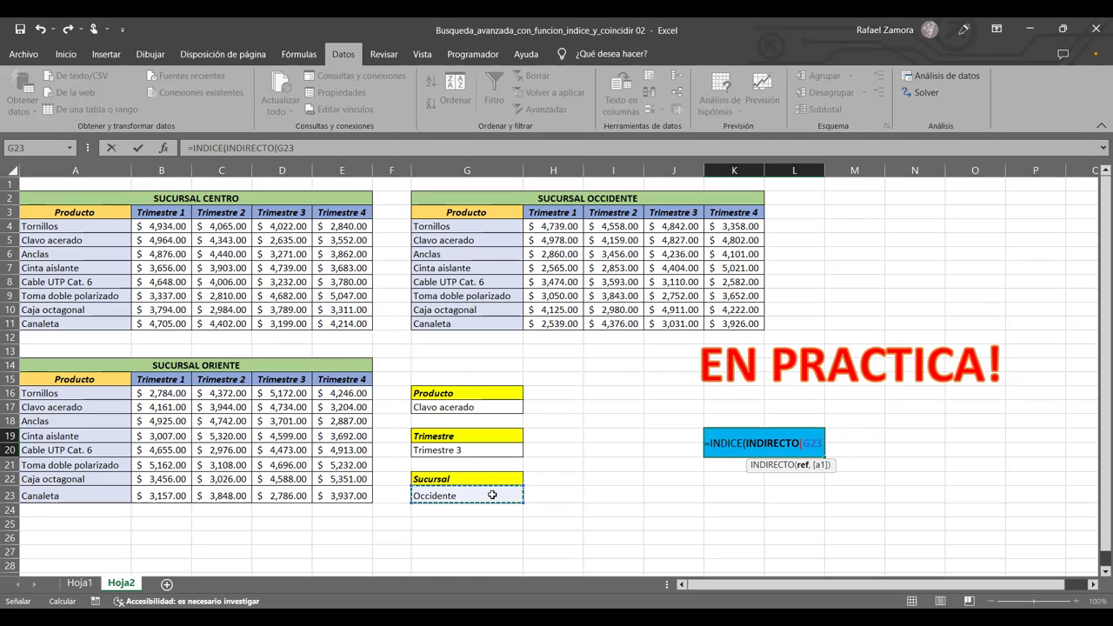
{"action": "type", "text": ")"}
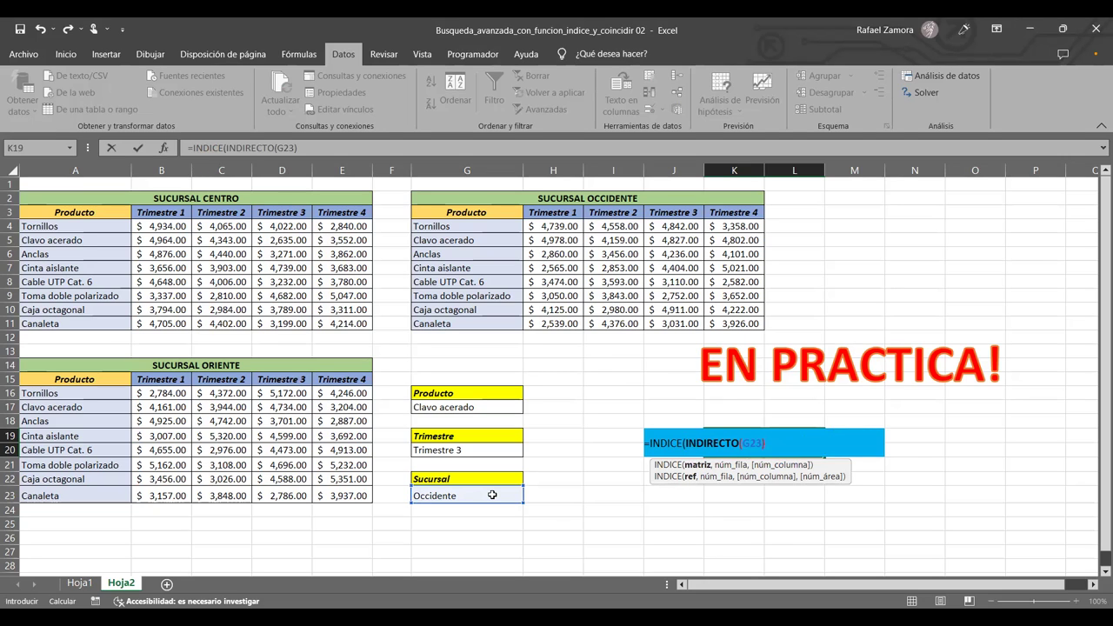
{"action": "type", "text": ","}
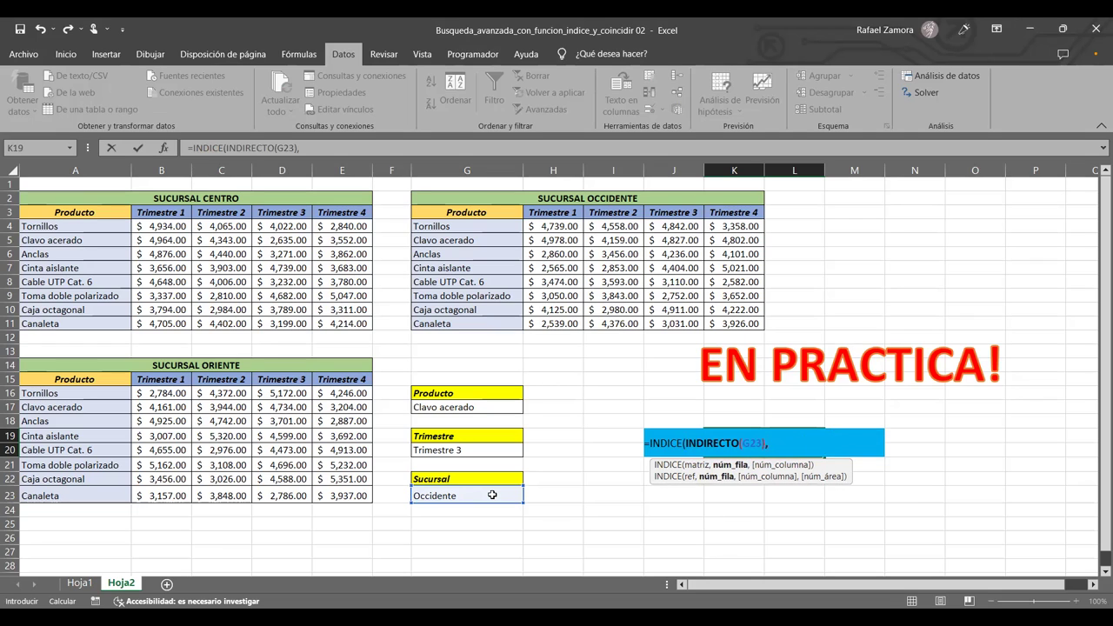
{"action": "type", "text": "coin"}
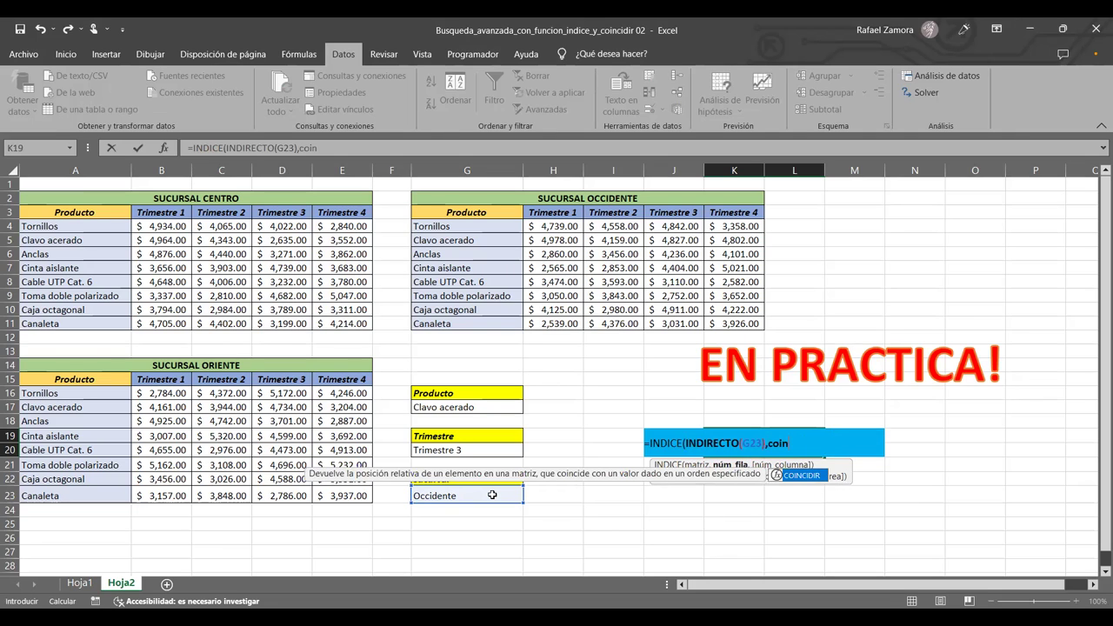
{"action": "key", "text": "Tab"}
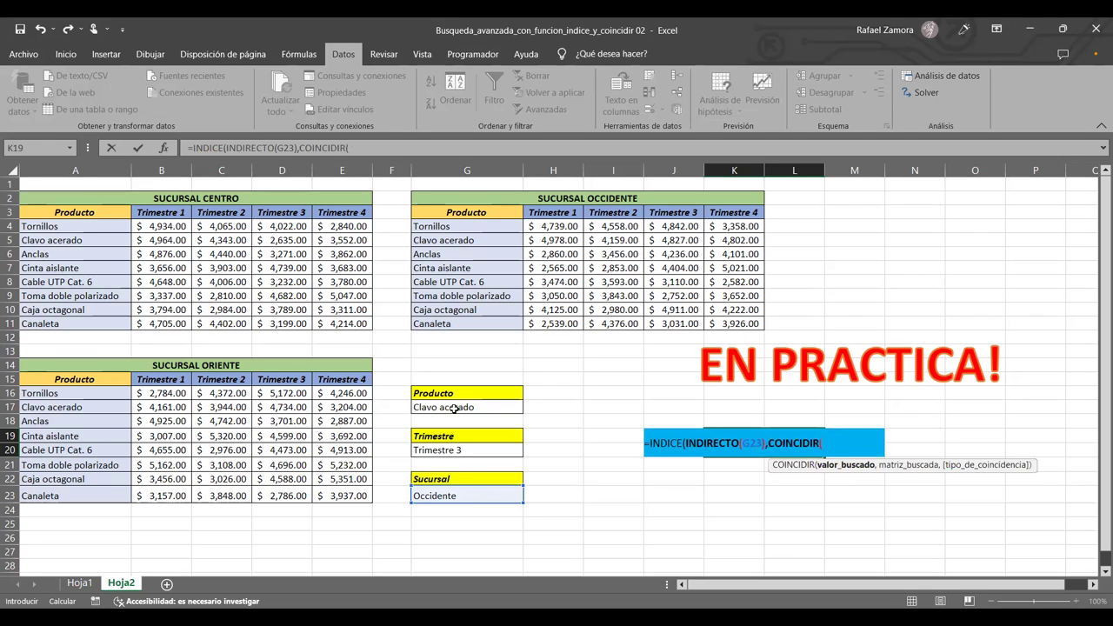
- Finish K19 with COINCIDIR(G17,A4:A11,0) and COINCIDIR(G20,H3:K3,0), returning $3,155.00
{"action": "left_click", "coordinate": [453, 408]}
{"action": "type", "text": ","}
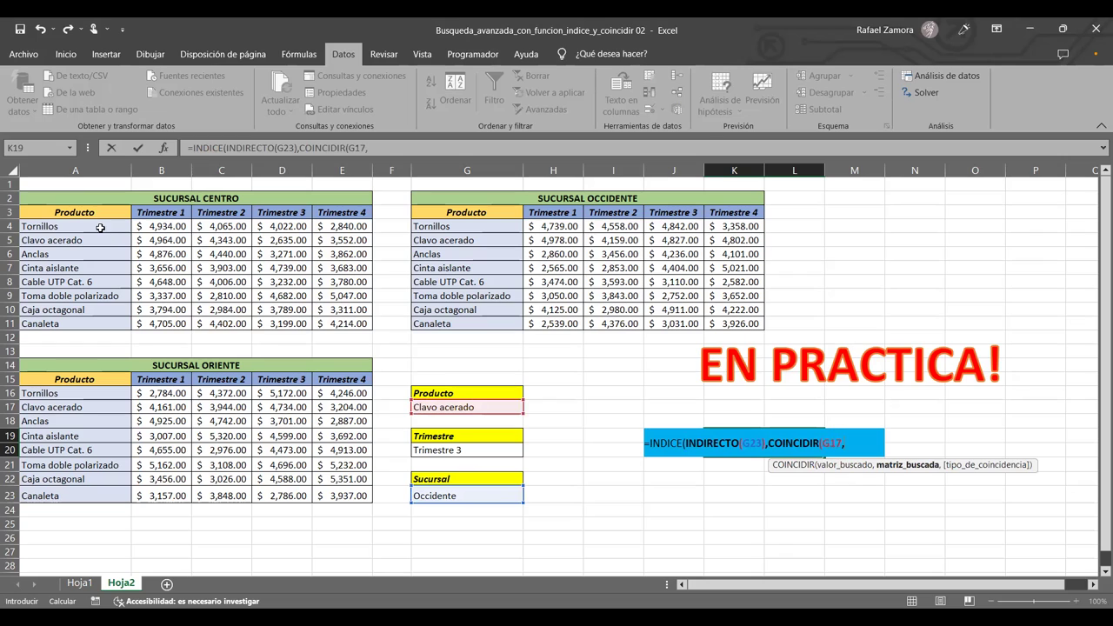
{"action": "left_click_drag", "start_coordinate": [75, 226], "coordinate": [96, 318]}
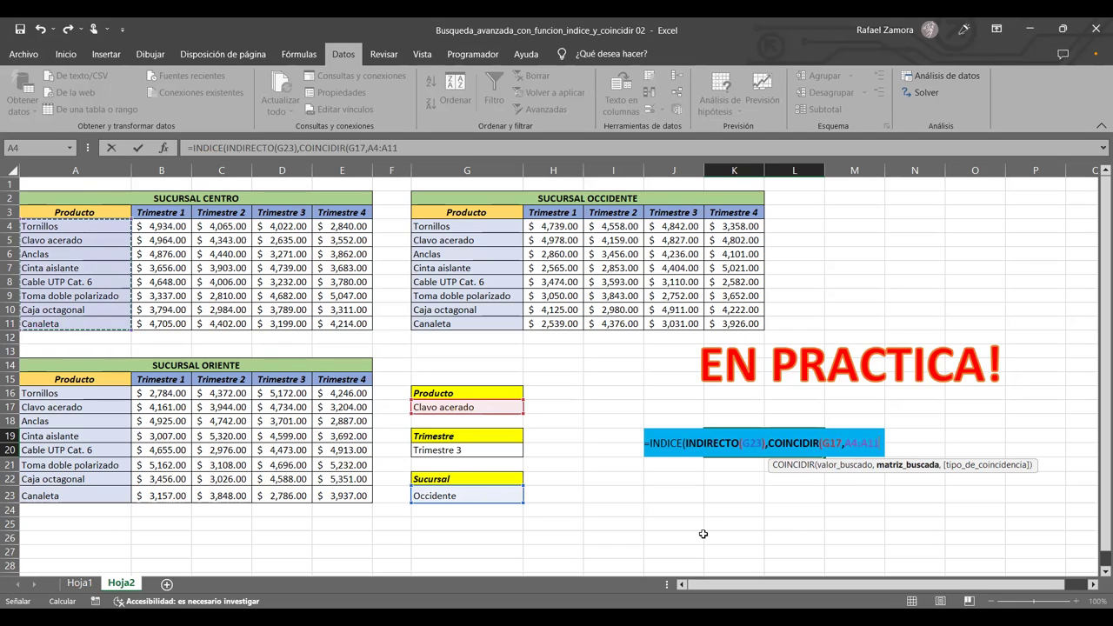
{"action": "type", "text": ","}
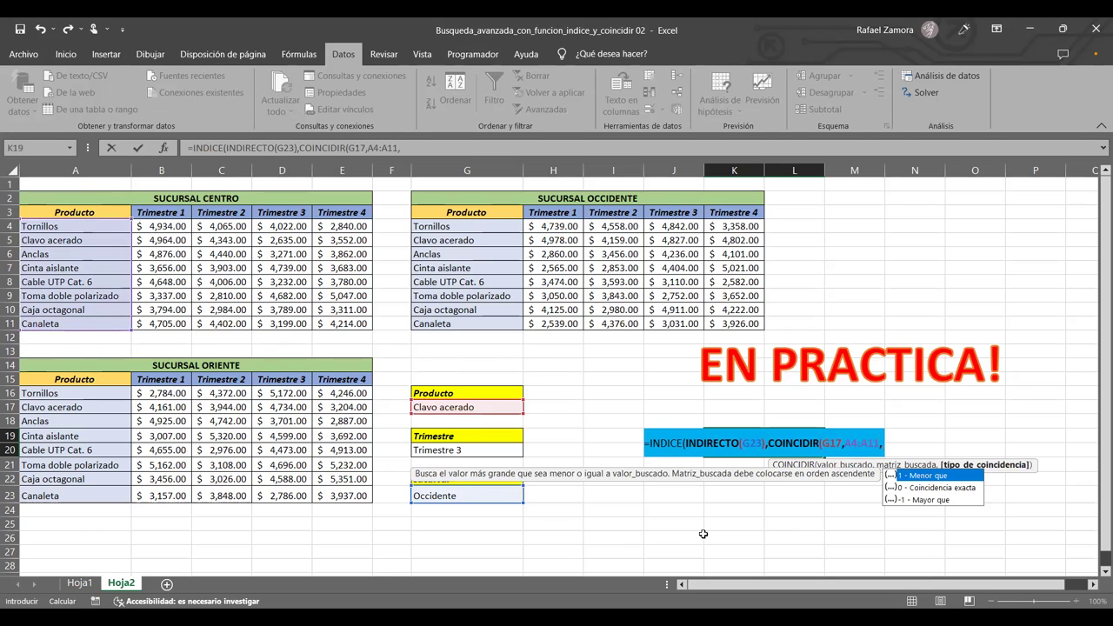
{"action": "type", "text": "0"}
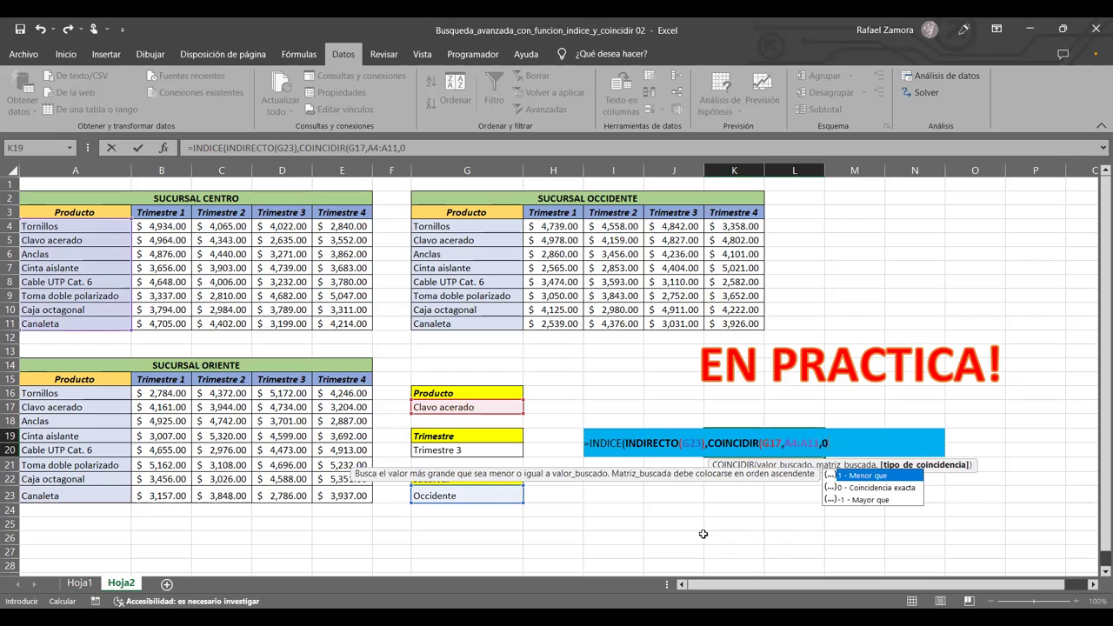
{"action": "type", "text": "),"}
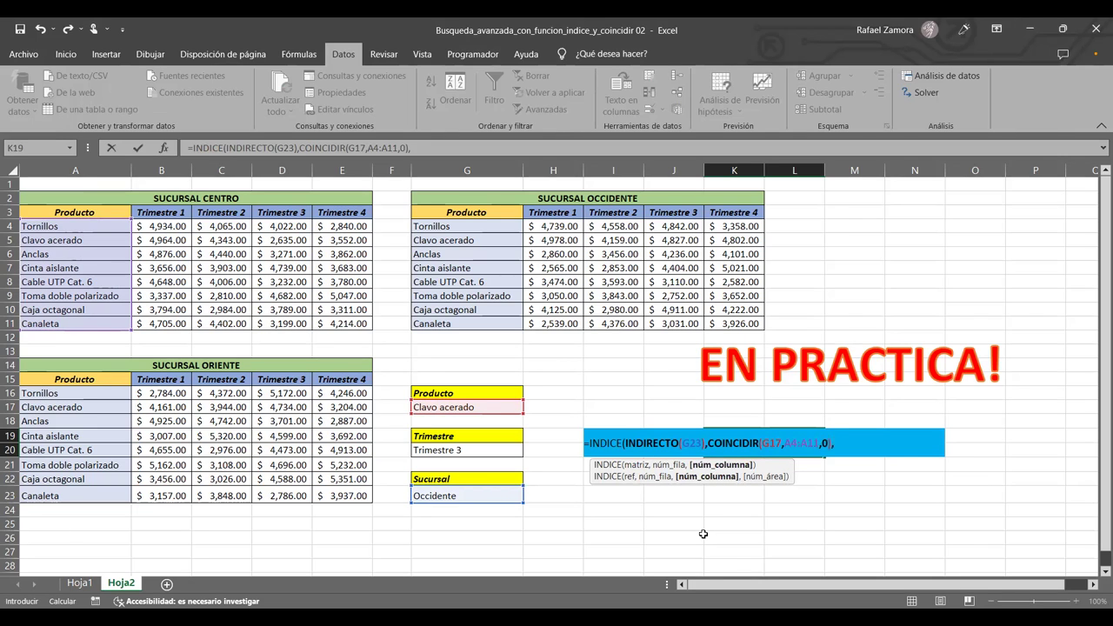
{"action": "type", "text": "COINCIDIR("}
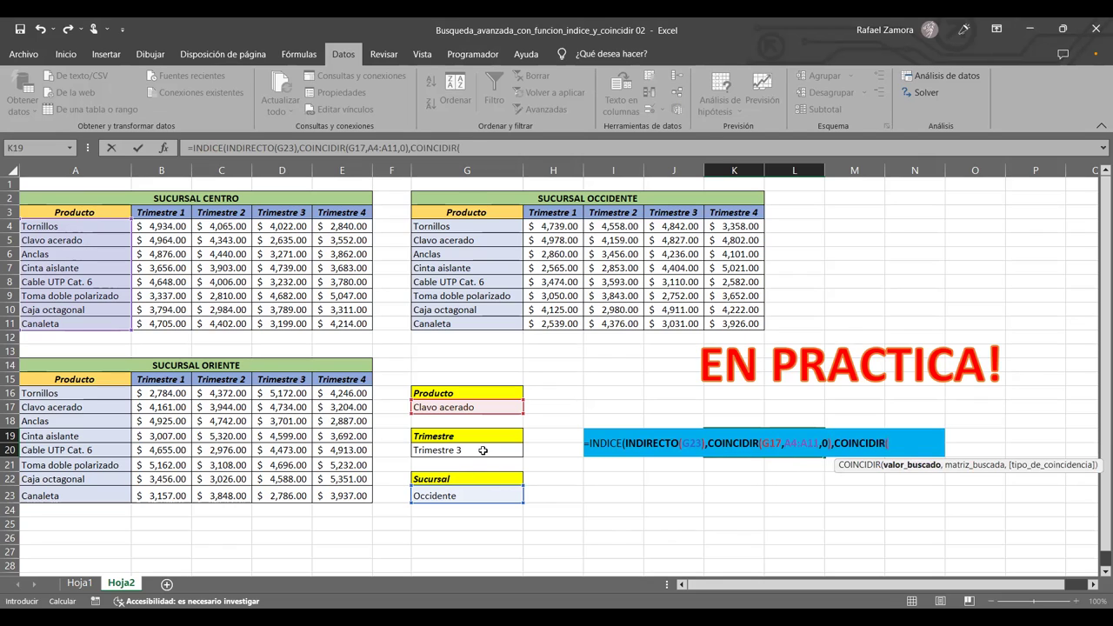
{"action": "left_click", "coordinate": [483, 451]}
{"action": "type", "text": ","}
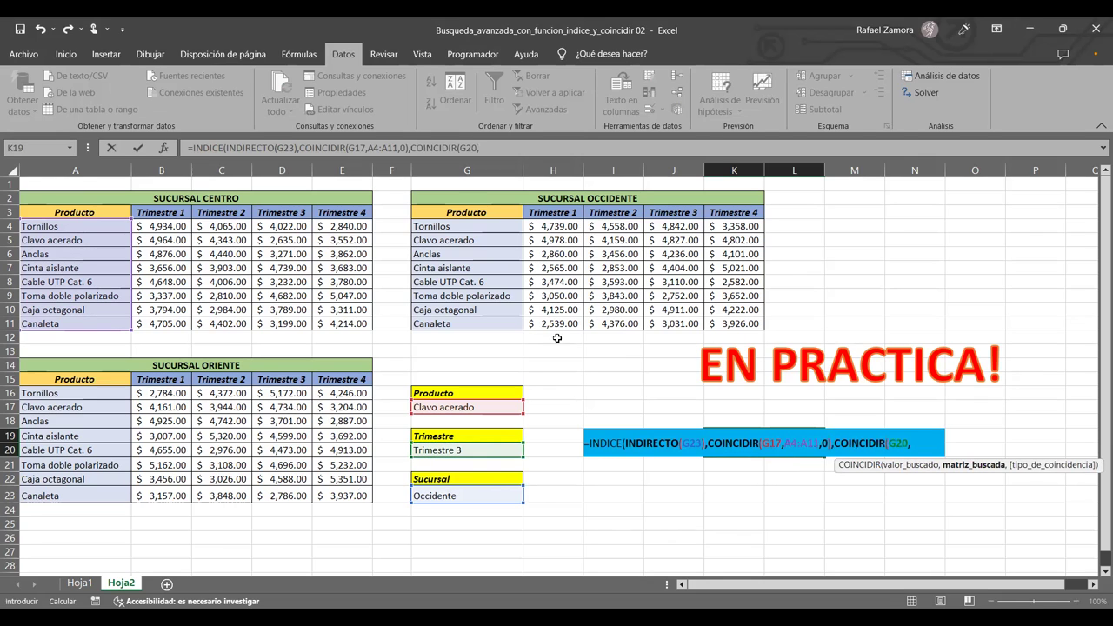
{"action": "left_click", "coordinate": [557, 214]}
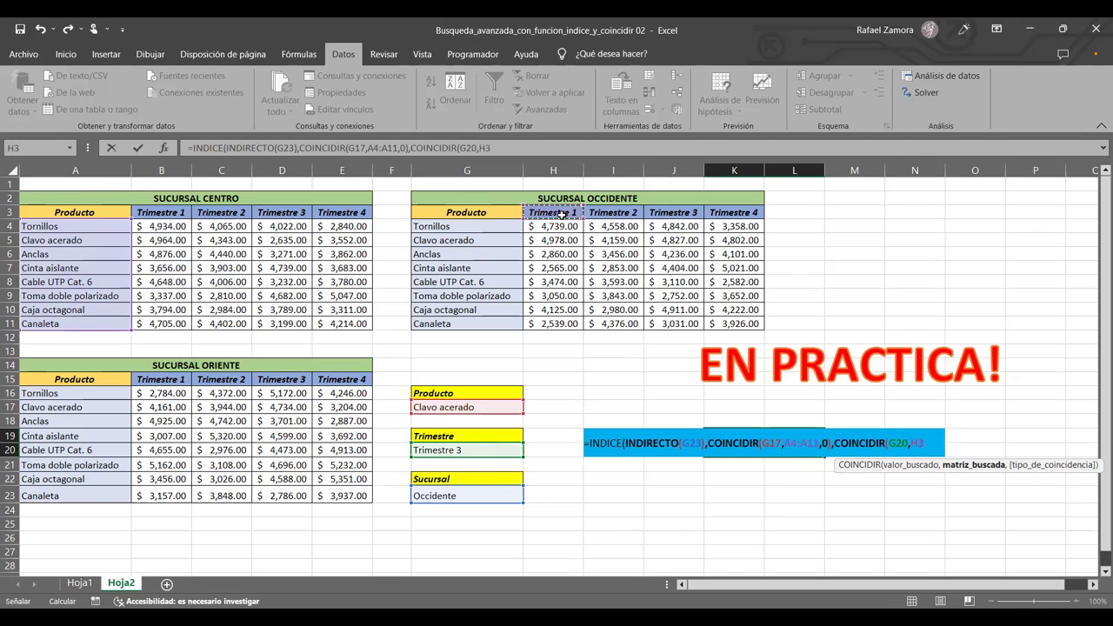
{"action": "left_click", "coordinate": [748, 211], "text": "shift"}
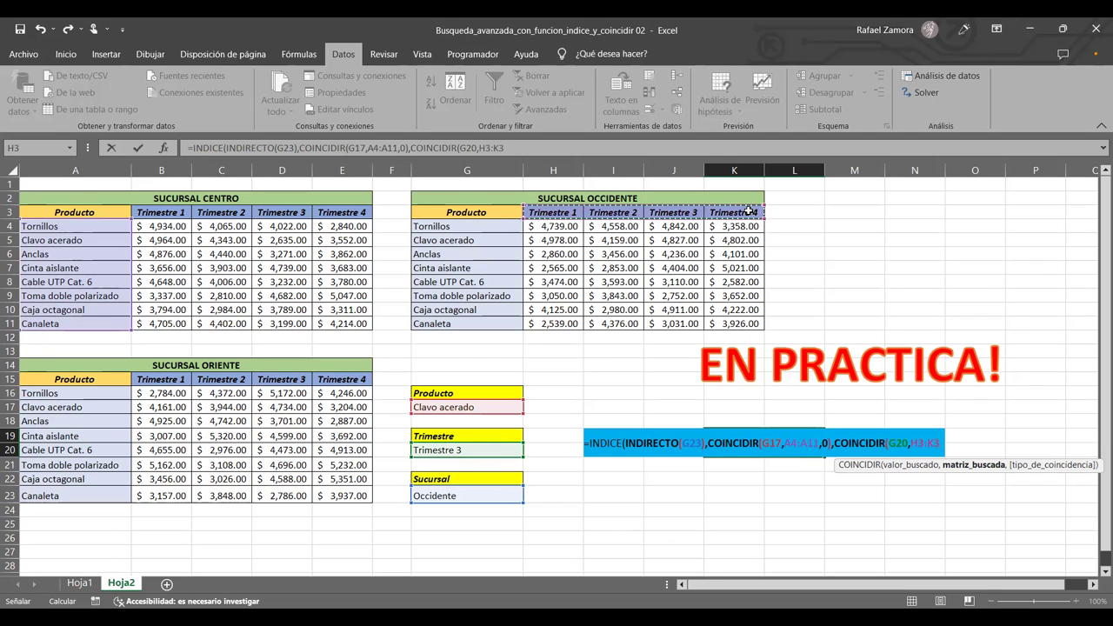
{"action": "type", "text": ",0)"}
{"action": "key", "text": "Return"}
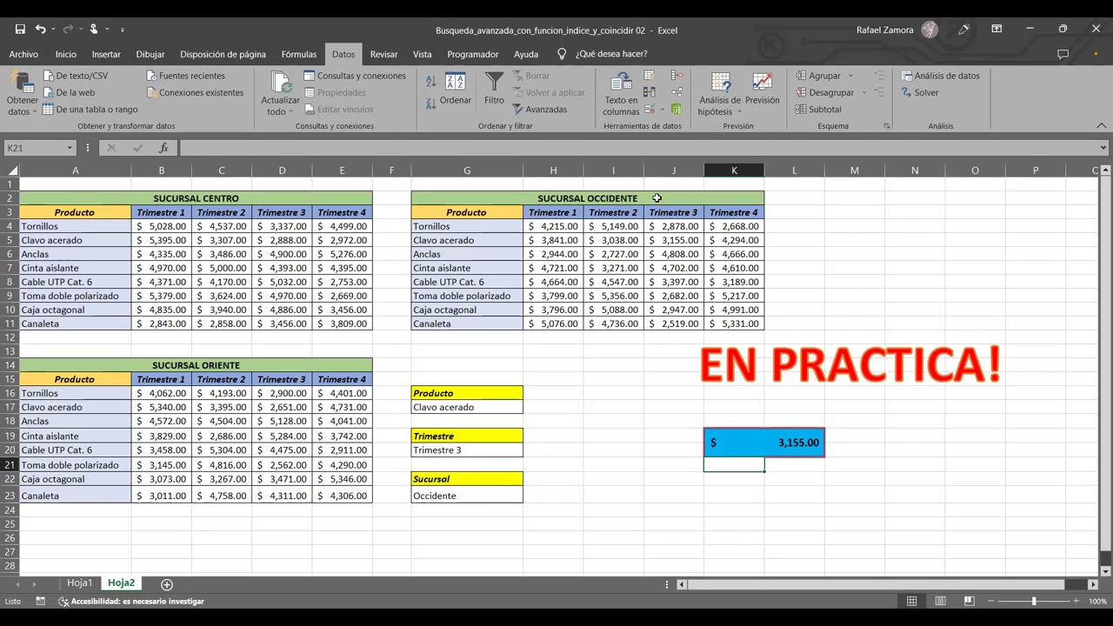
- Verify Clavo acerado's Occidente Trimestre 3 value, then switch the product to Tornillos
{"action": "left_click_drag", "start_coordinate": [470, 241], "coordinate": [720, 243]}
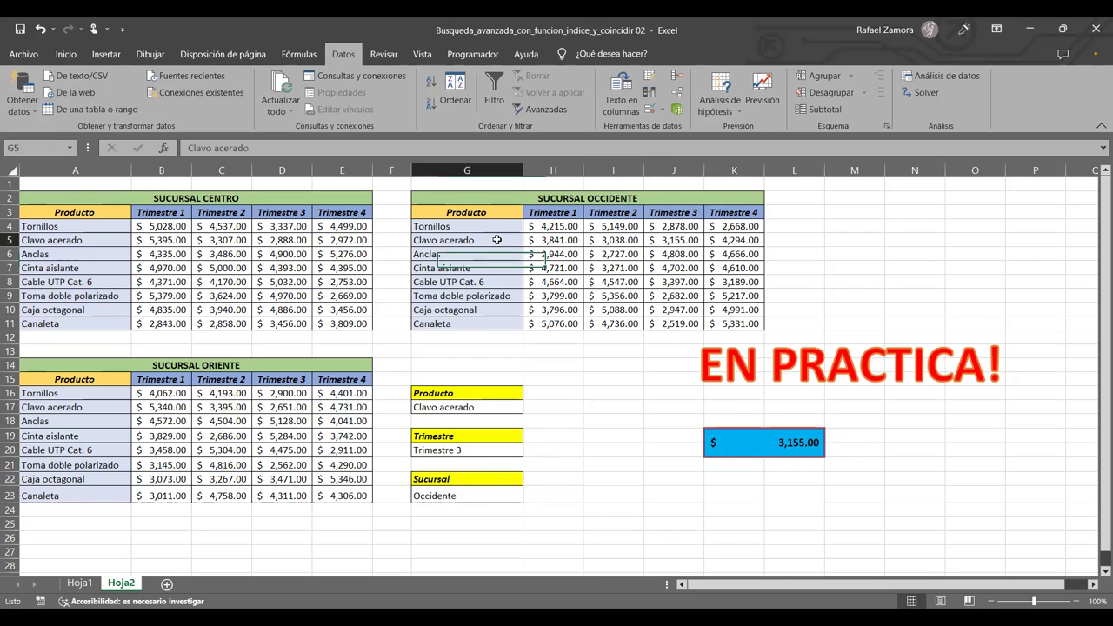
{"action": "left_click", "coordinate": [673, 240]}
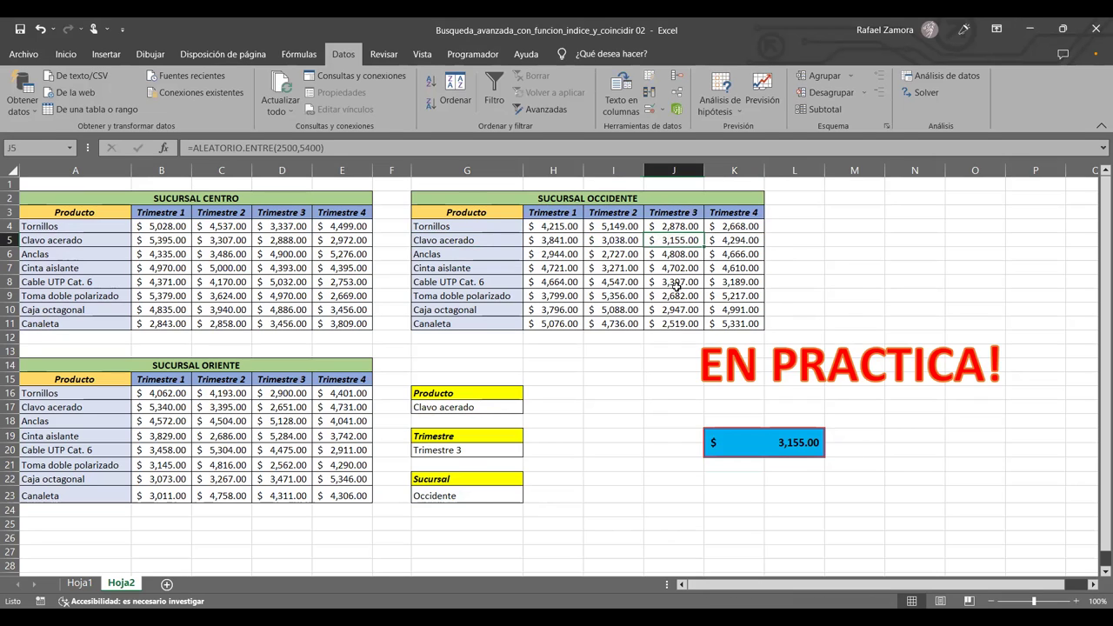
{"action": "left_click", "coordinate": [493, 404]}
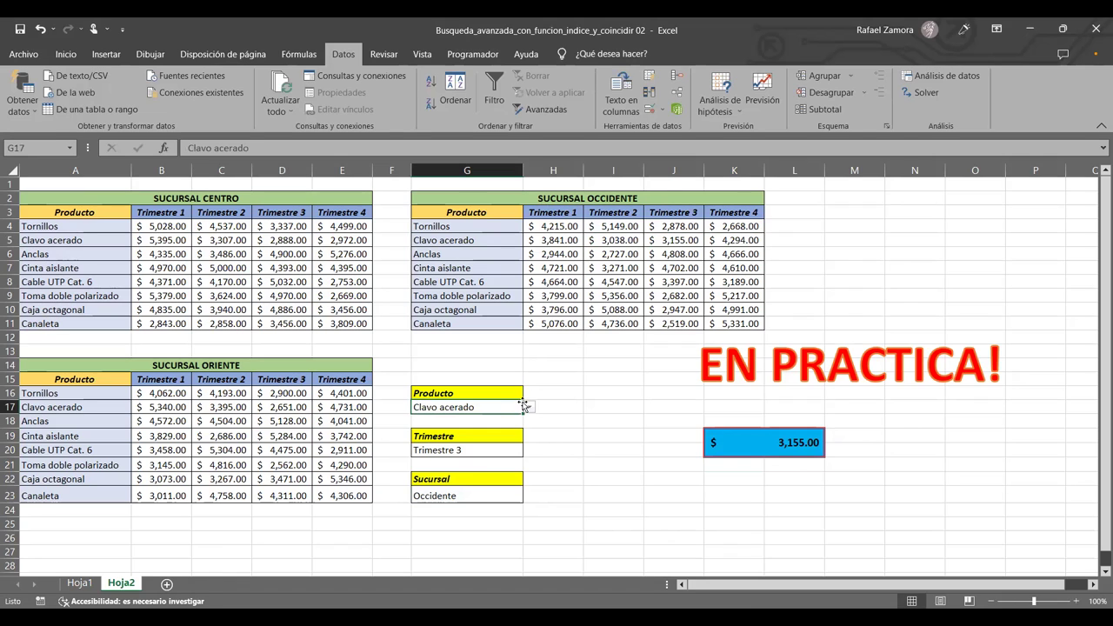
{"action": "left_click", "coordinate": [528, 407]}
{"action": "left_click", "coordinate": [478, 420]}
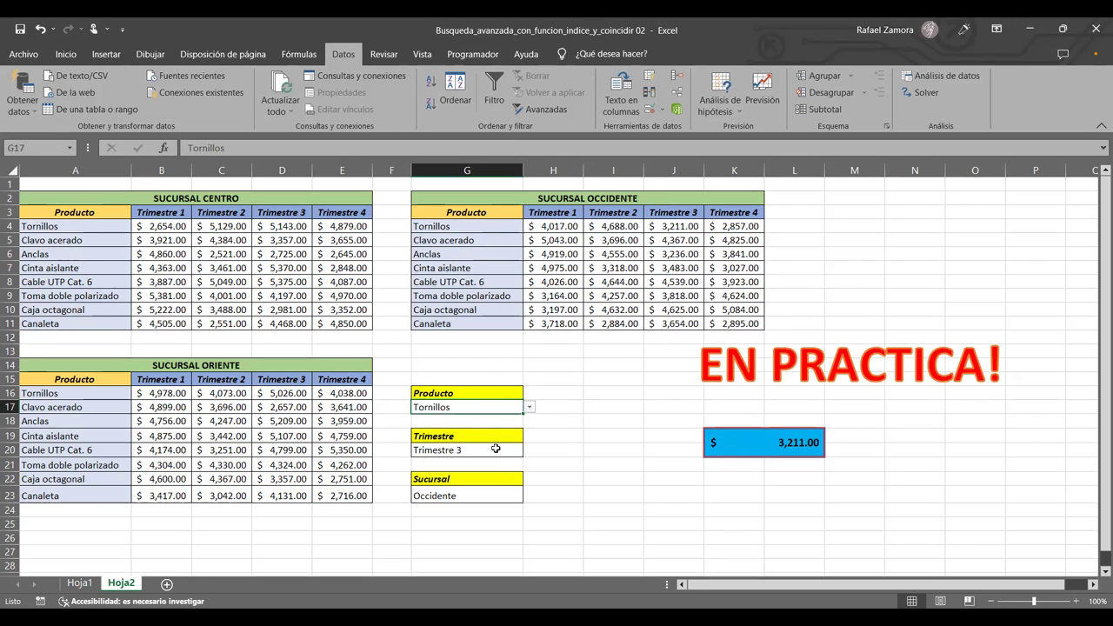
{"action": "left_click", "coordinate": [502, 449]}
{"action": "left_click", "coordinate": [528, 450]}
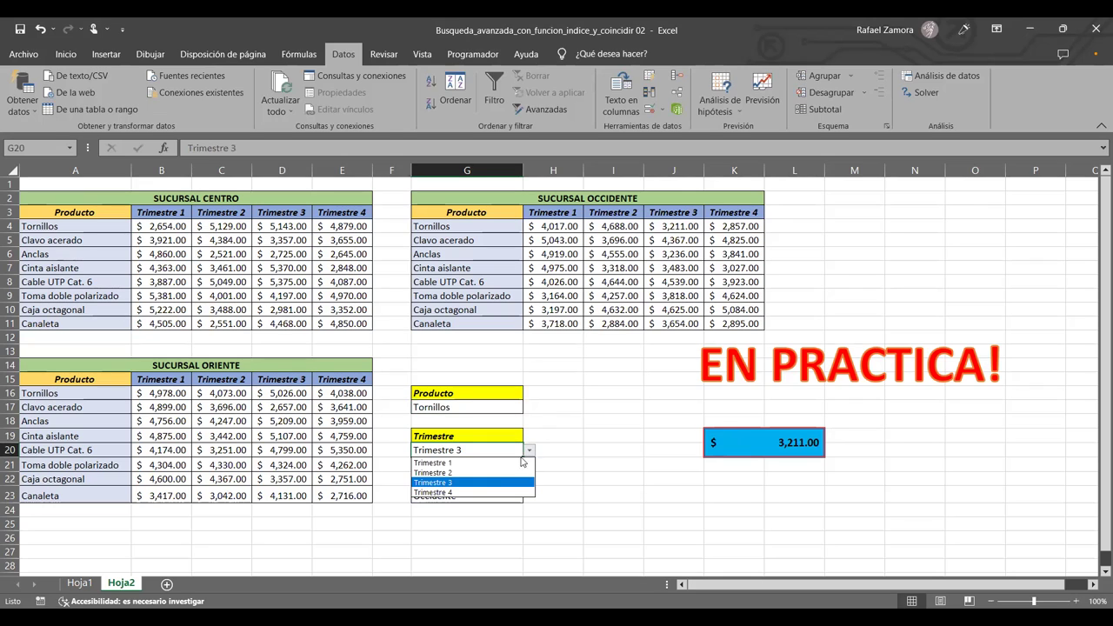
{"action": "key", "text": "Escape"}
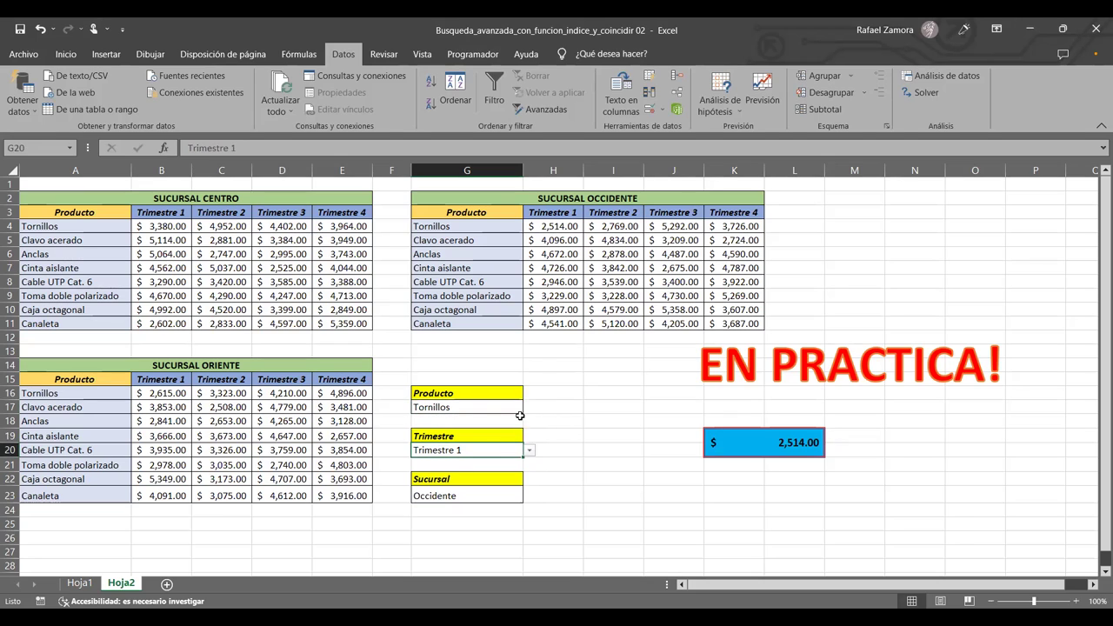
- Set the branch to Centro and compare Tornillos' Trimestre 1 table value
{"action": "left_click", "coordinate": [507, 406]}
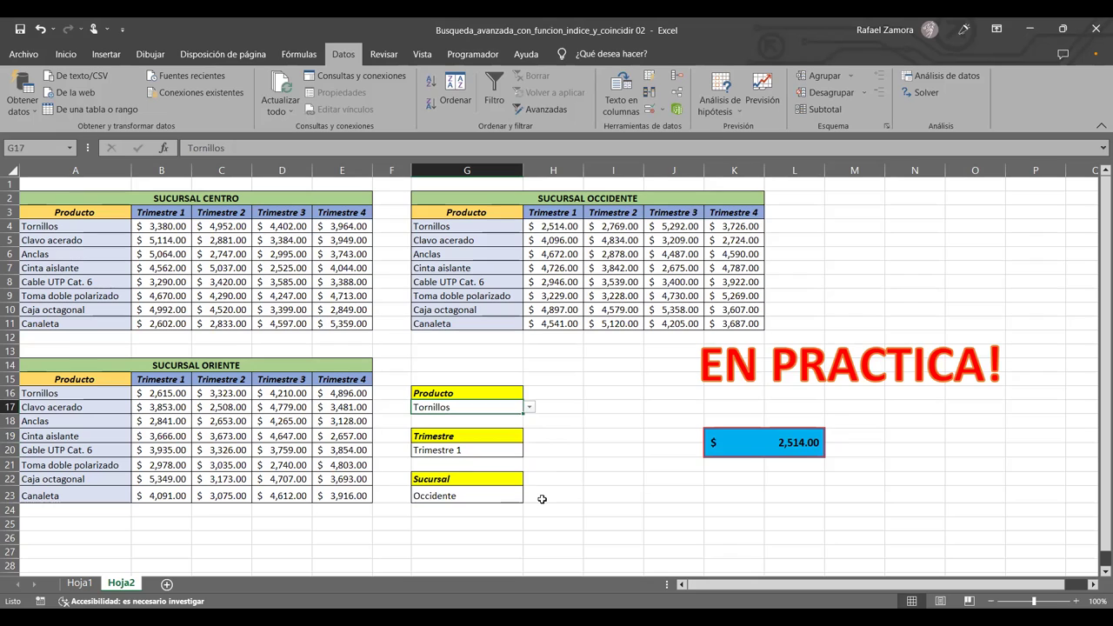
{"action": "left_click", "coordinate": [509, 492]}
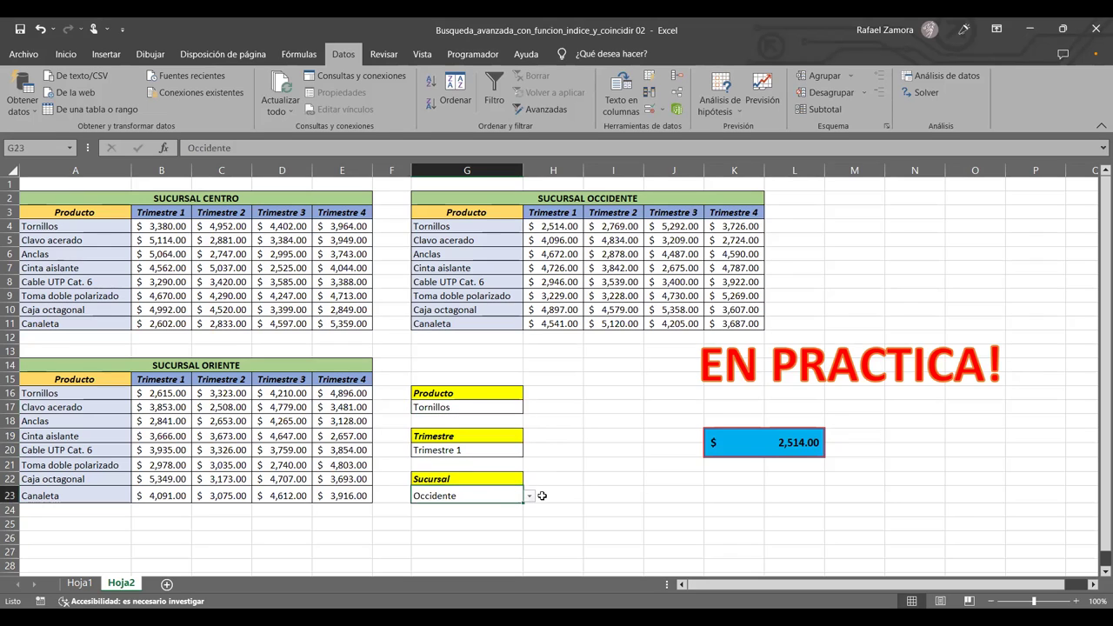
{"action": "left_click", "coordinate": [529, 498]}
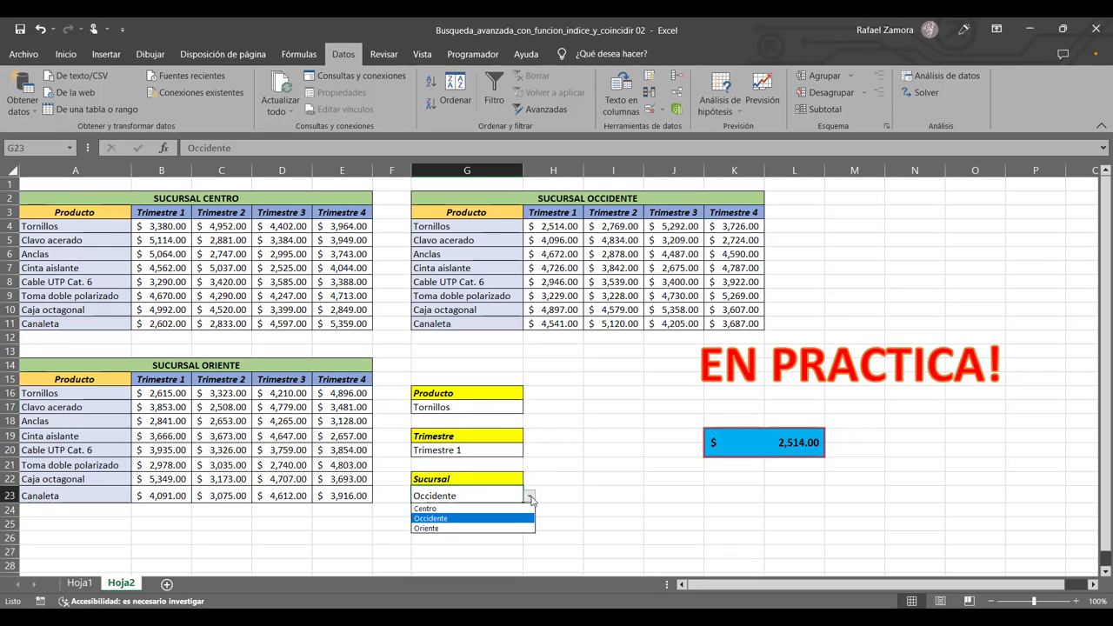
{"action": "left_click", "coordinate": [435, 509]}
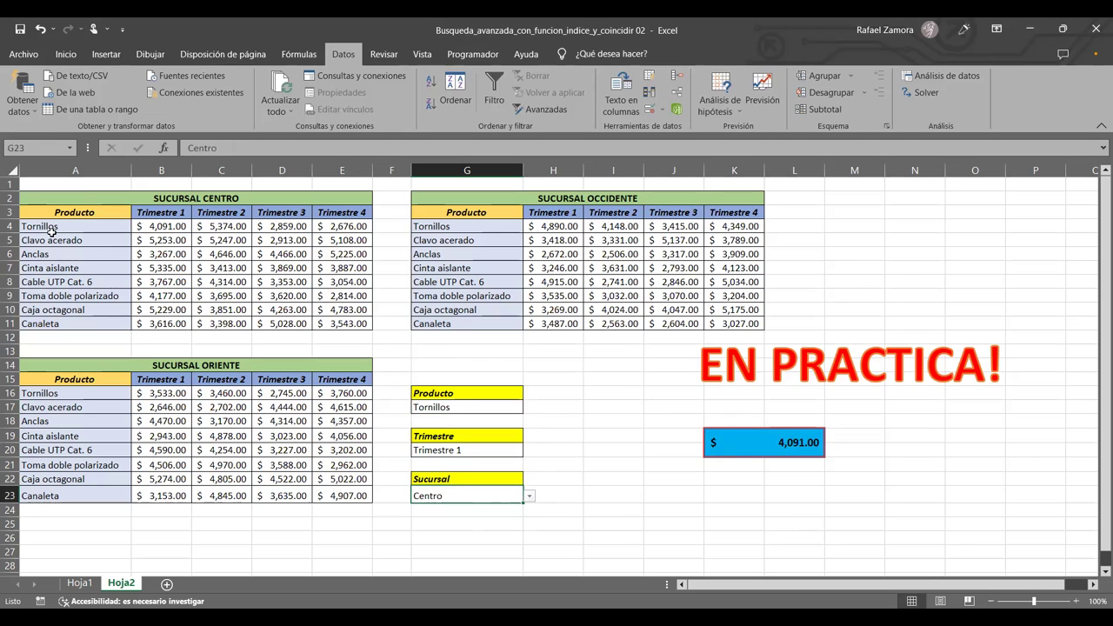
{"action": "left_click", "coordinate": [178, 224]}
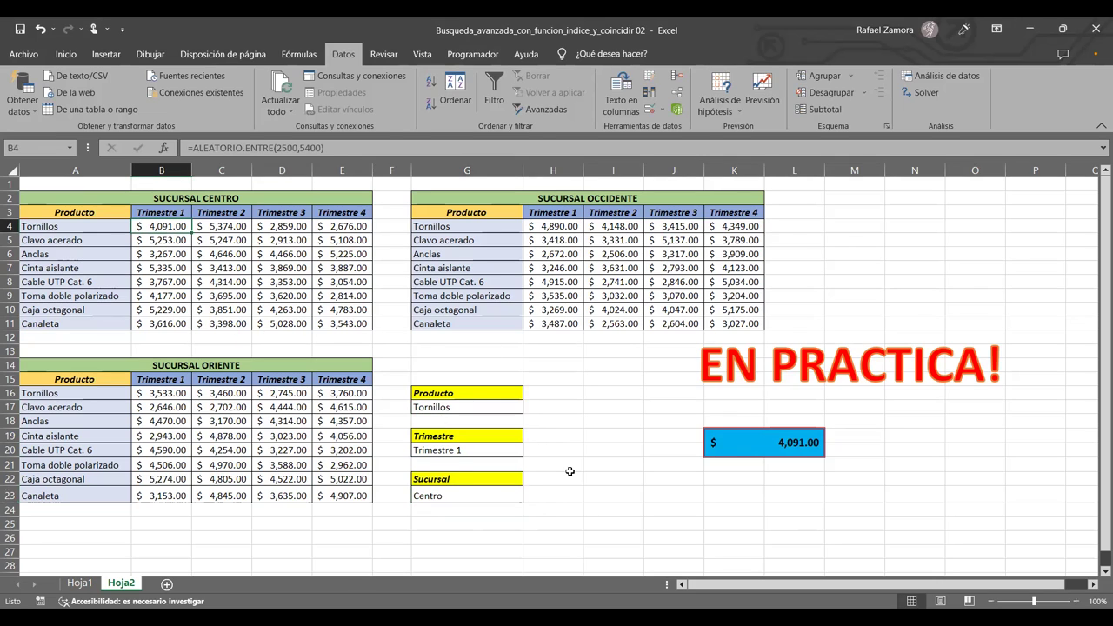
- Switch the quarter to Trimestre 4, check Tornillos' Centro value, and use Oriente
{"action": "left_click", "coordinate": [507, 451]}
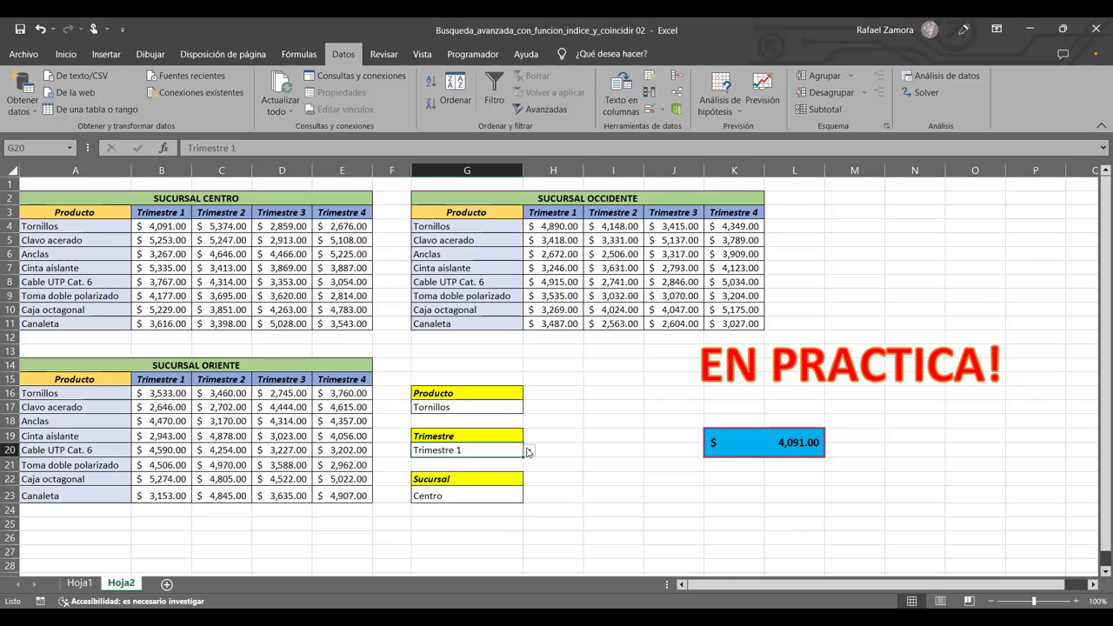
{"action": "left_click", "coordinate": [528, 450]}
{"action": "left_click", "coordinate": [474, 492]}
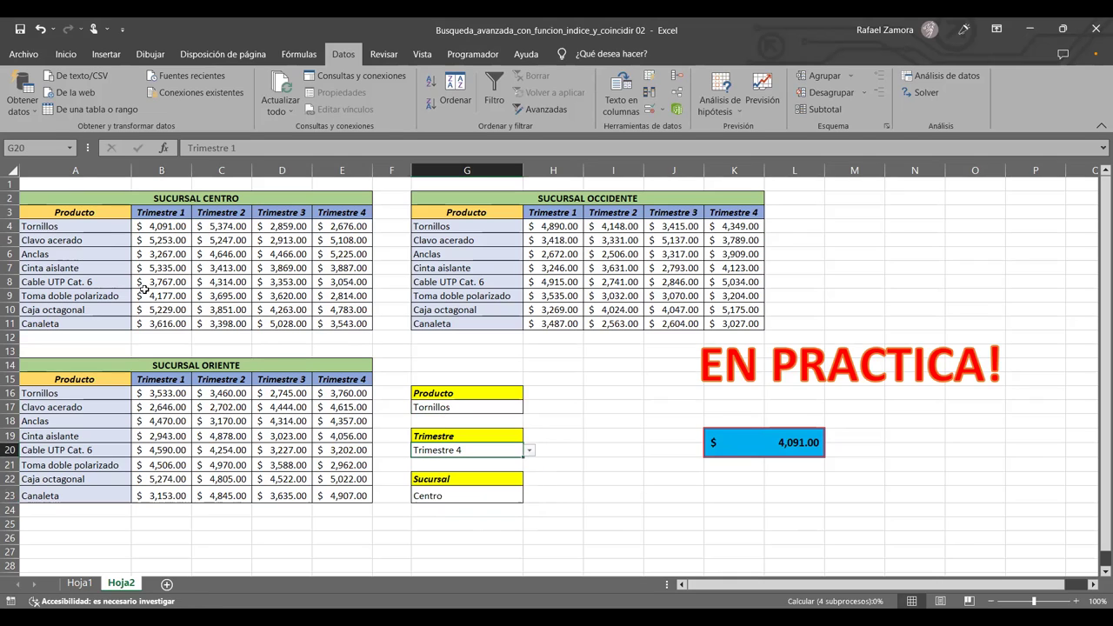
{"action": "left_click", "coordinate": [360, 228]}
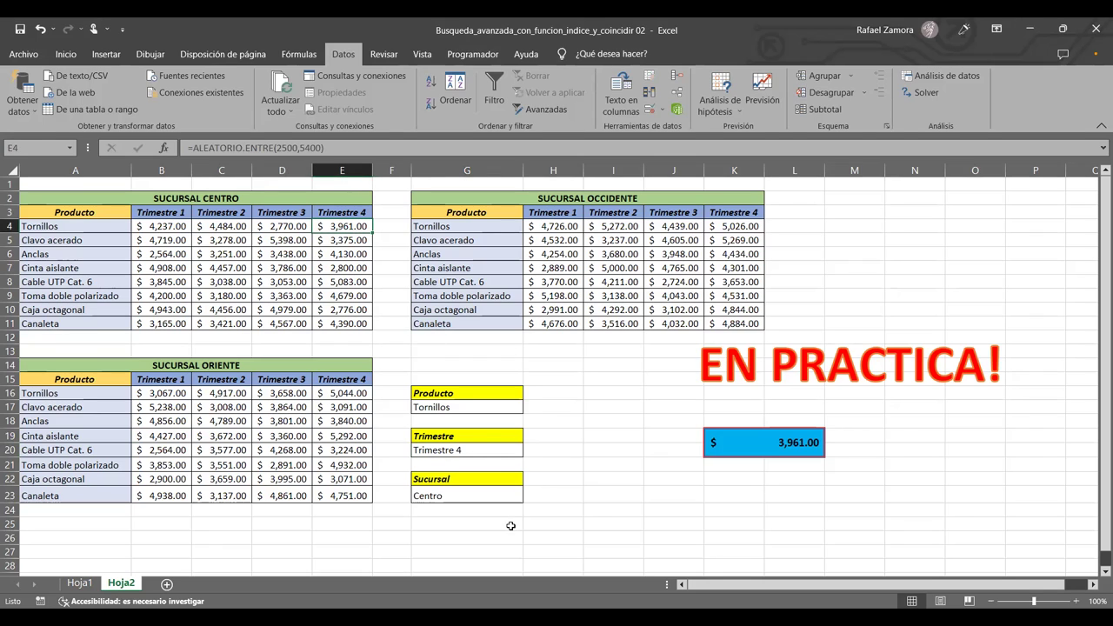
{"action": "left_click", "coordinate": [486, 496]}
{"action": "left_click", "coordinate": [529, 495]}
{"action": "key", "text": "Escape"}
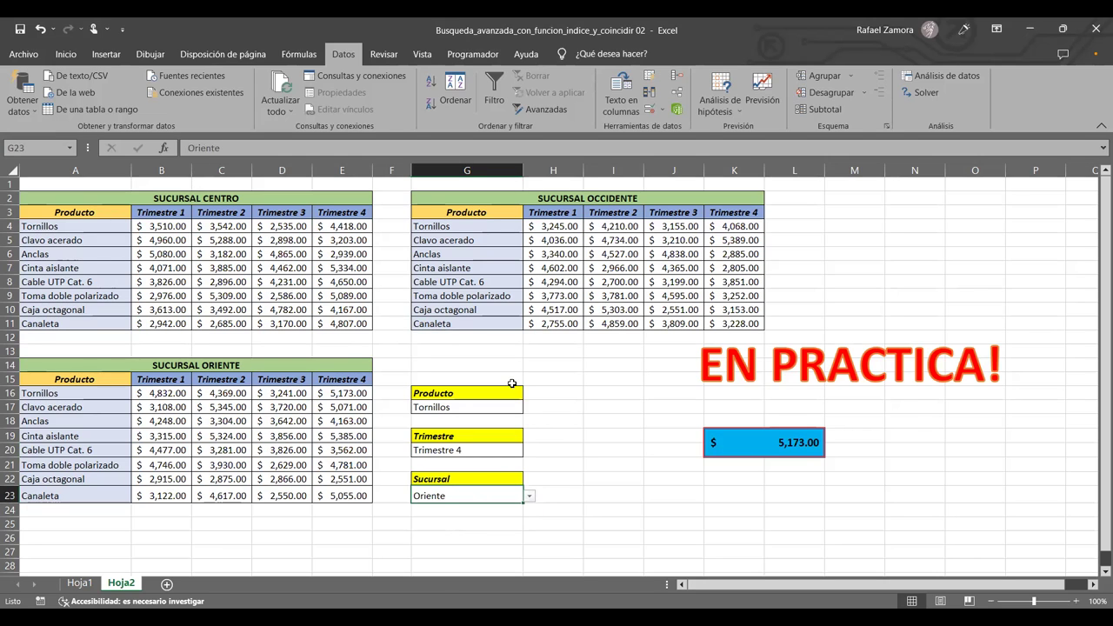
- Pick Caja octagonal as the product and compare its Trimestre 4 table value
{"action": "left_click", "coordinate": [519, 406]}
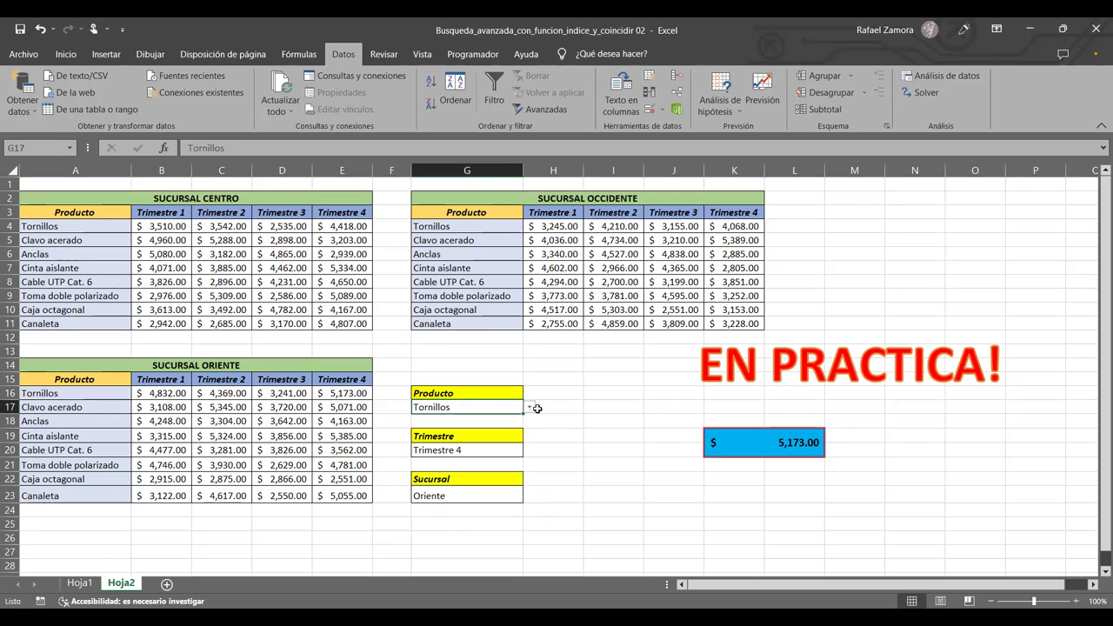
{"action": "left_click", "coordinate": [528, 407]}
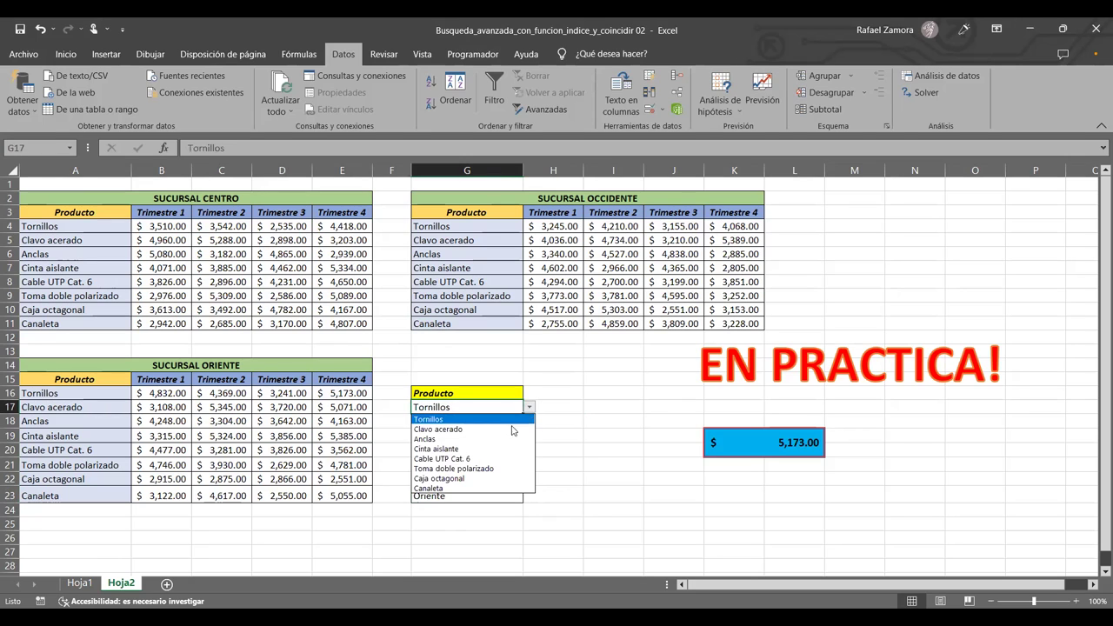
{"action": "left_click", "coordinate": [449, 478]}
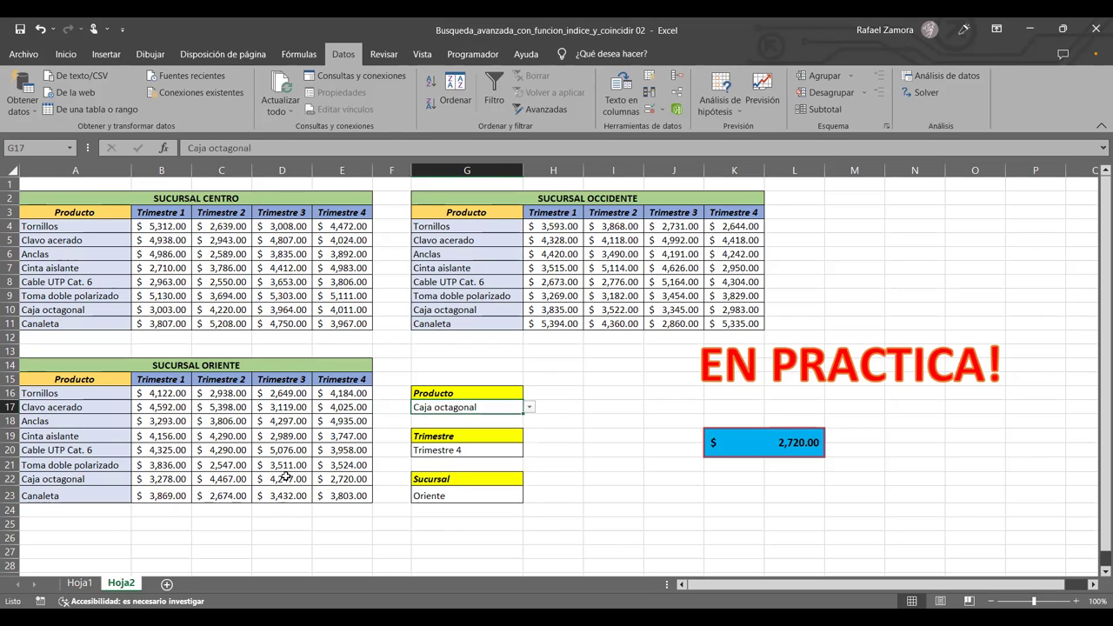
{"action": "left_click", "coordinate": [355, 476]}
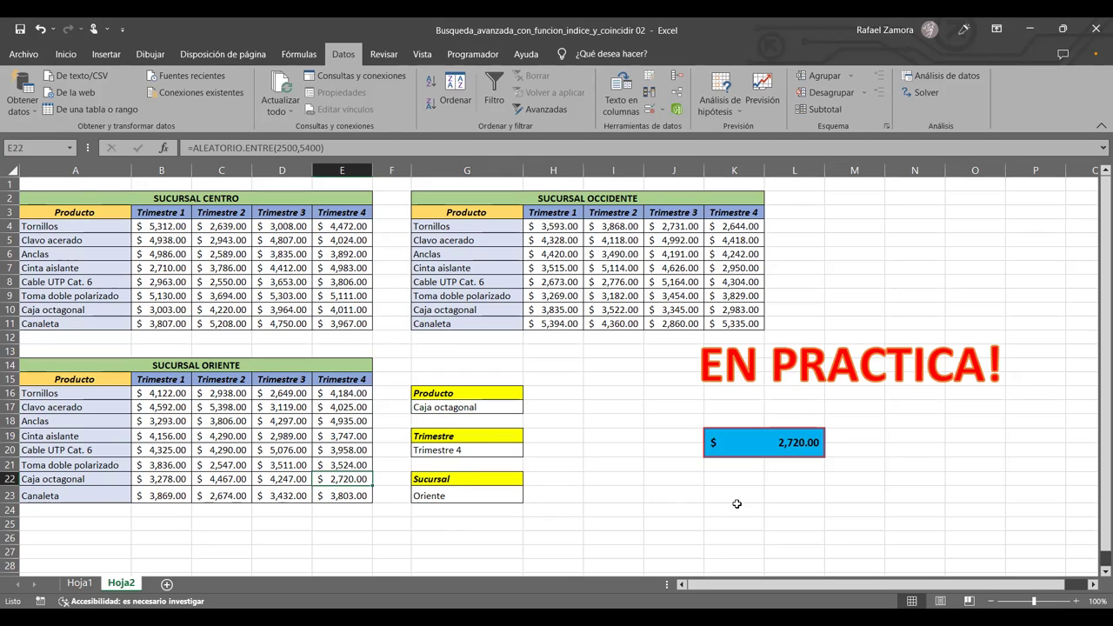
{"action": "left_click", "coordinate": [587, 524]}
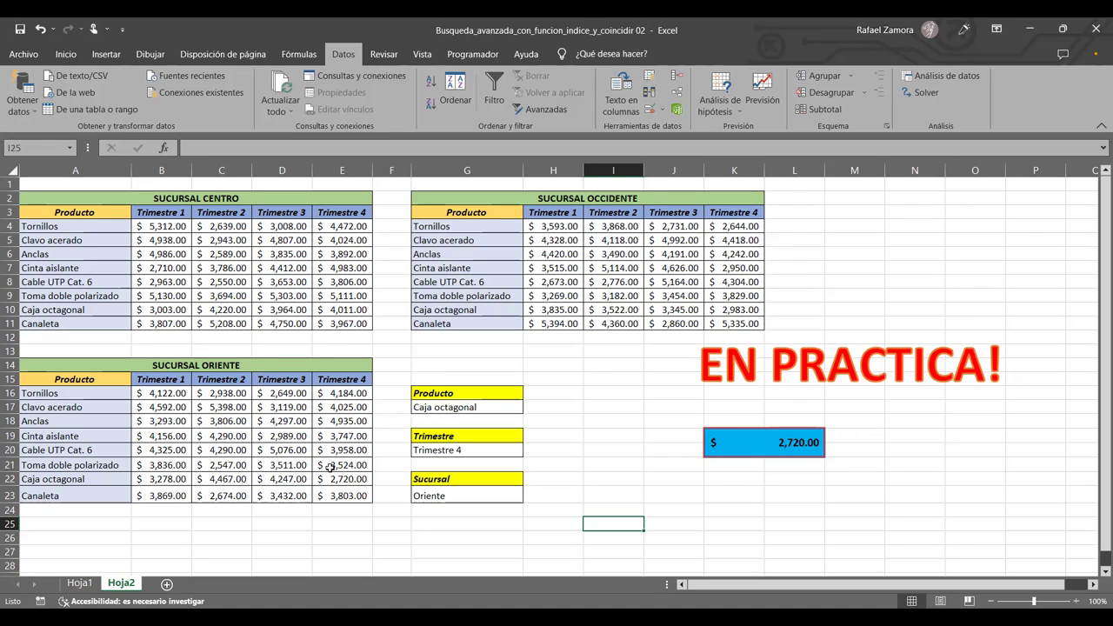
{"action": "left_click", "coordinate": [581, 437]}
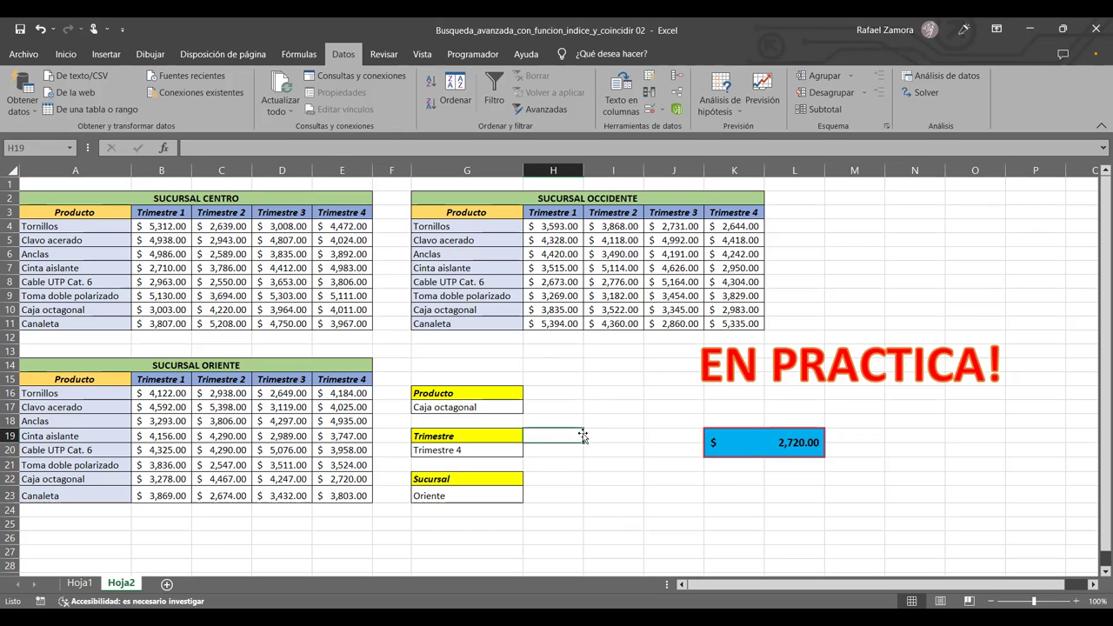
{"action": "left_click", "coordinate": [491, 497]}
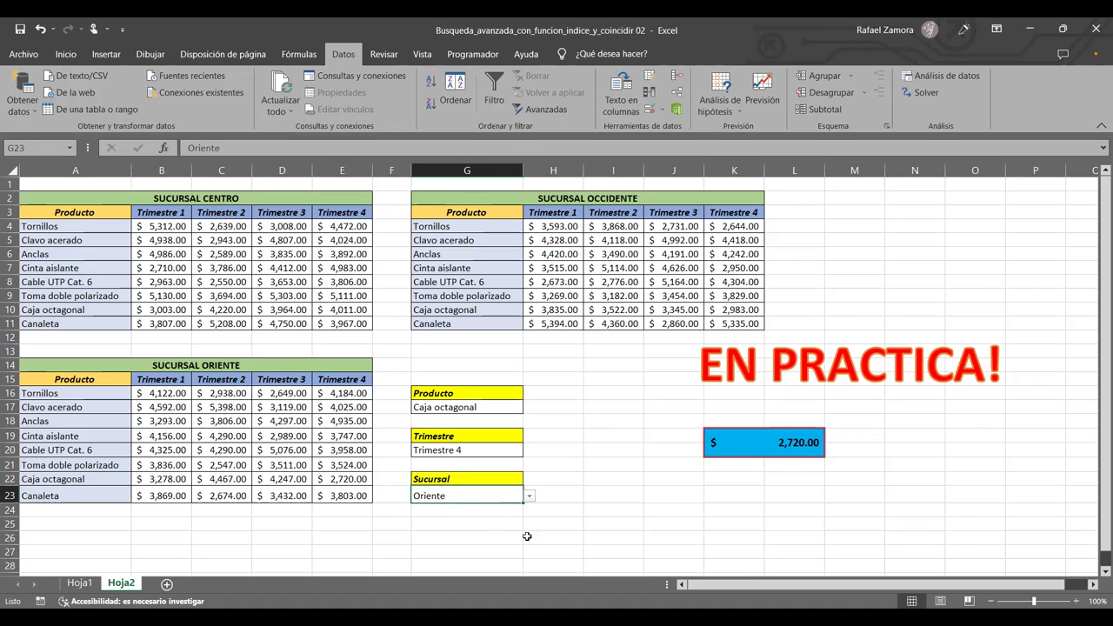
{"action": "left_click", "coordinate": [71, 148]}
{"action": "left_click", "coordinate": [626, 452]}
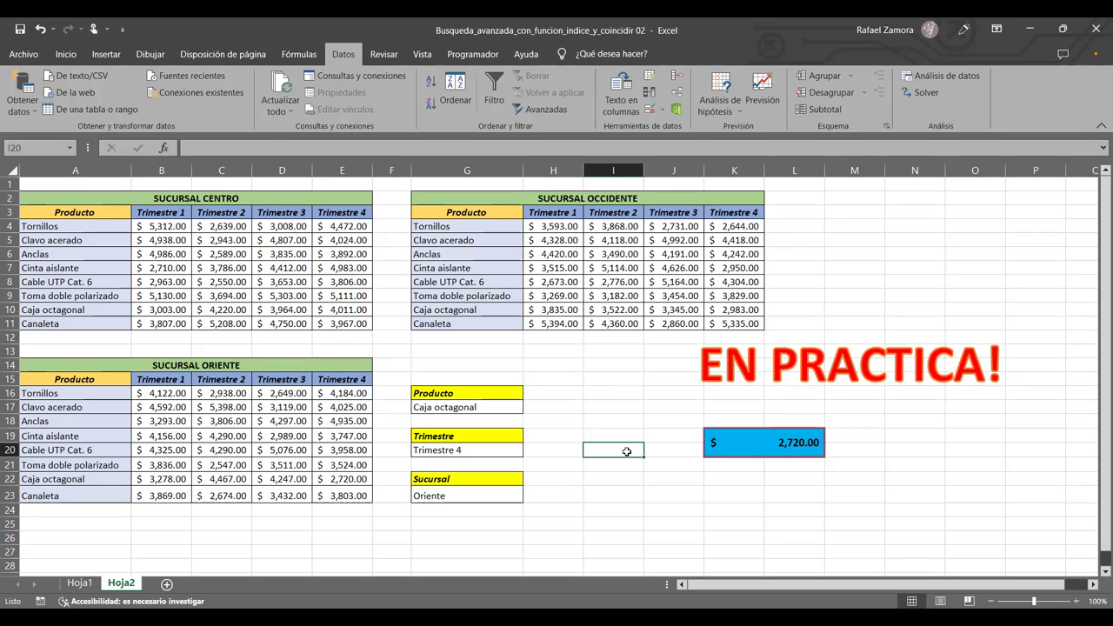
{"action": "left_click", "coordinate": [589, 514]}
{"action": "left_click", "coordinate": [525, 525]}
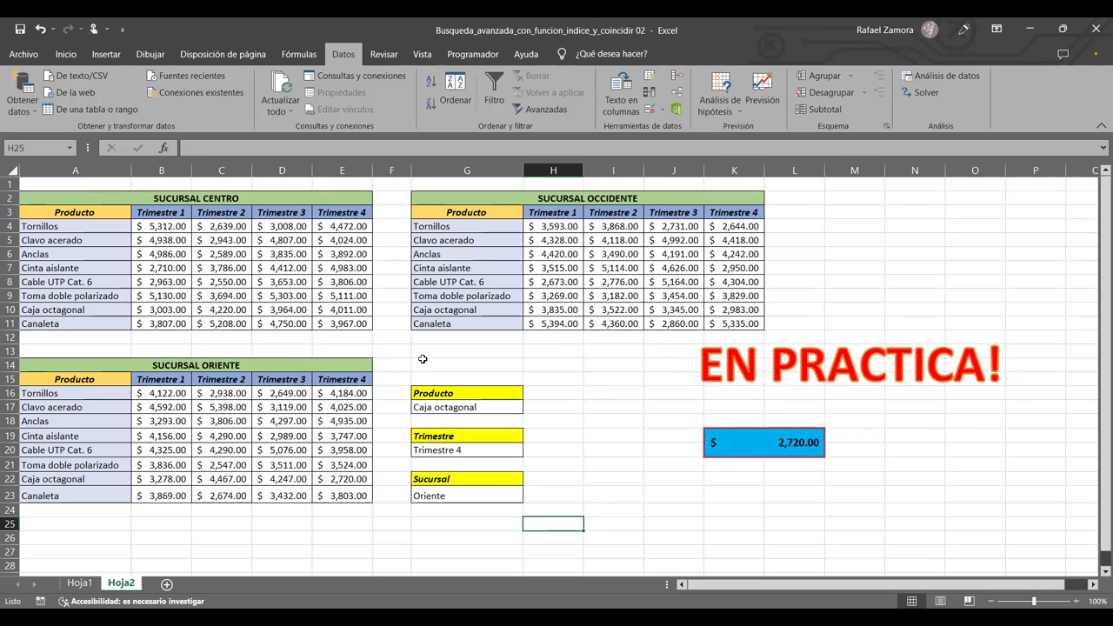
{"action": "left_click", "coordinate": [624, 469]}
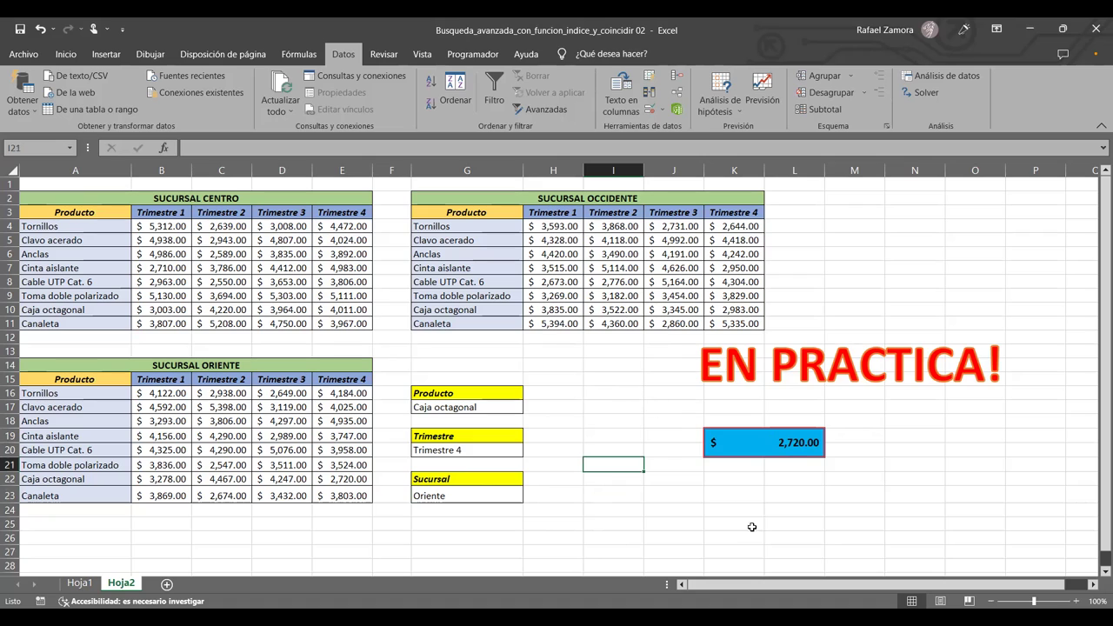
{"action": "left_click", "coordinate": [601, 531]}
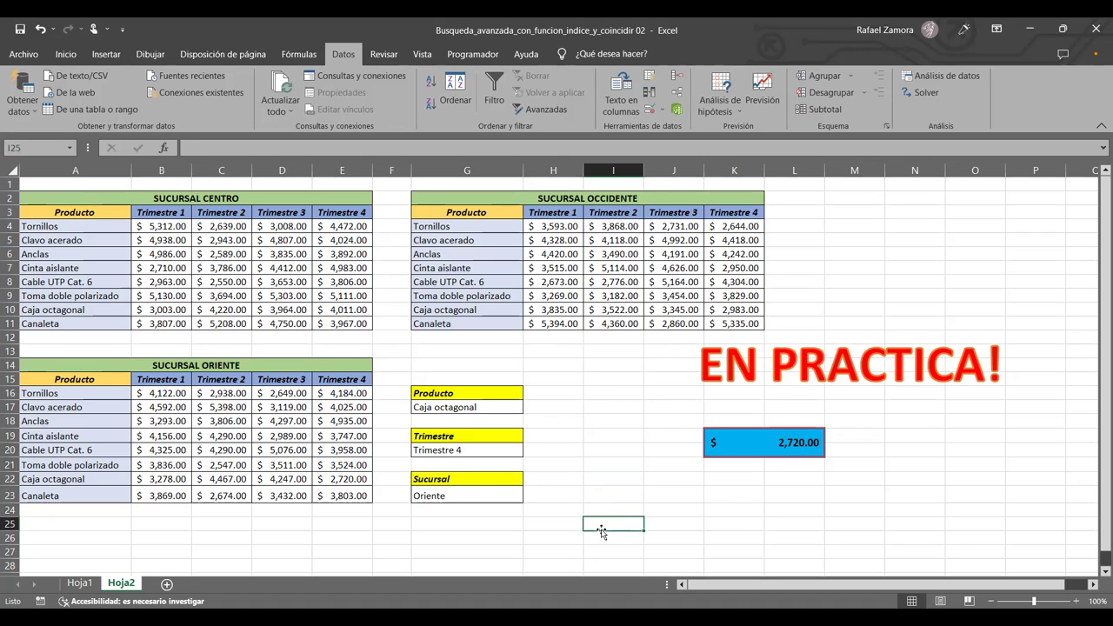
{"action": "left_click", "coordinate": [469, 521]}
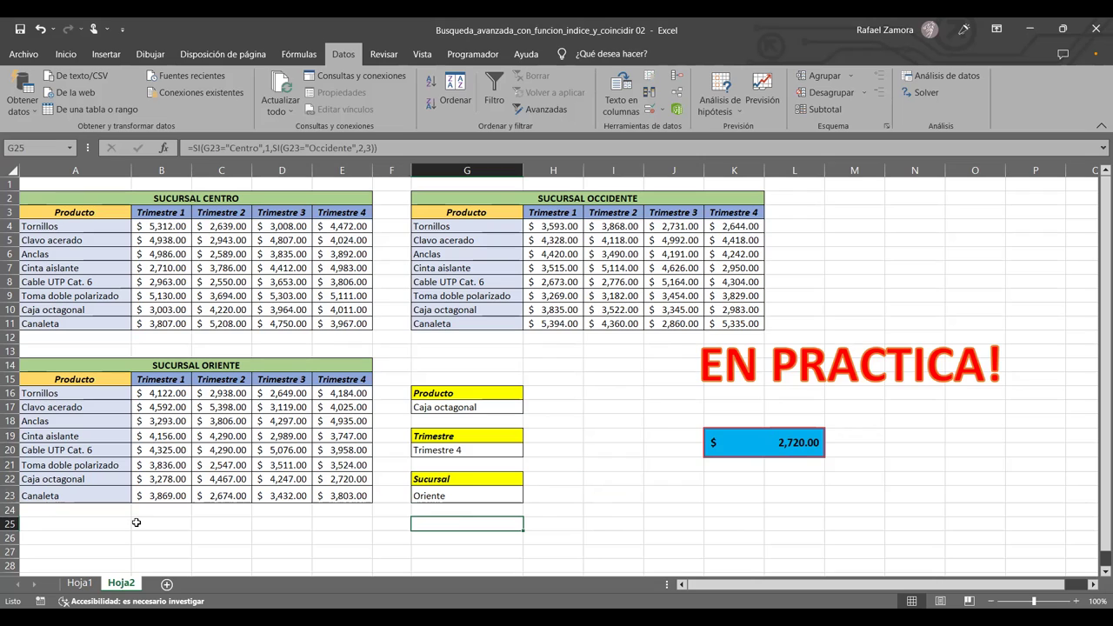
- Recalculate with F9 and re-confirm K19's INDICE formula, now showing $5,071.00
{"action": "key", "text": "F9"}
{"action": "left_click", "coordinate": [743, 507]}
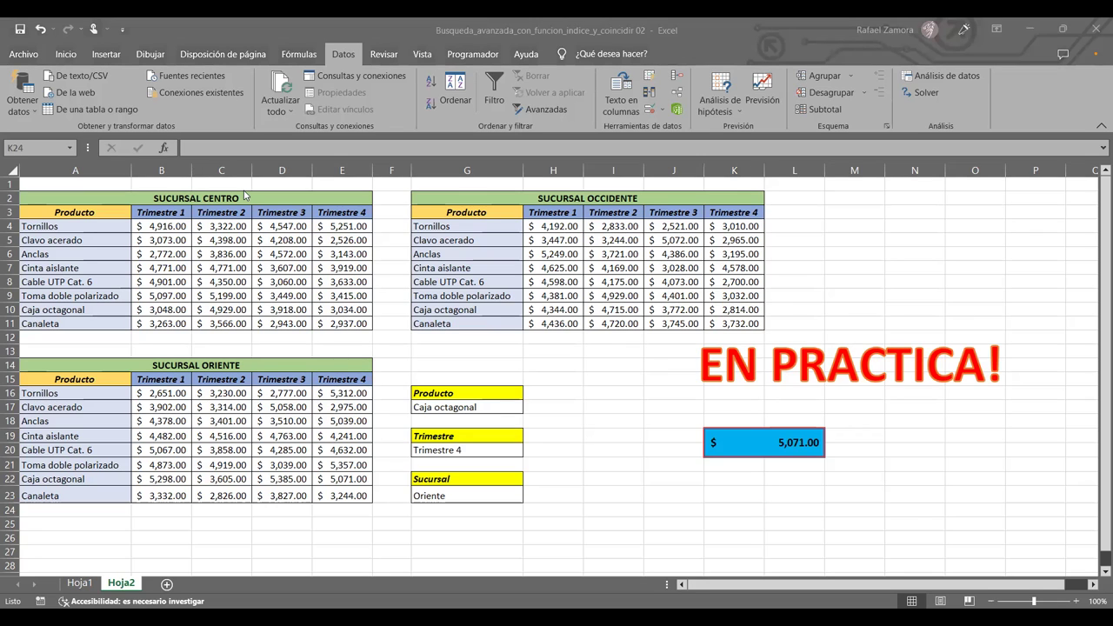
{"action": "left_click", "coordinate": [746, 447]}
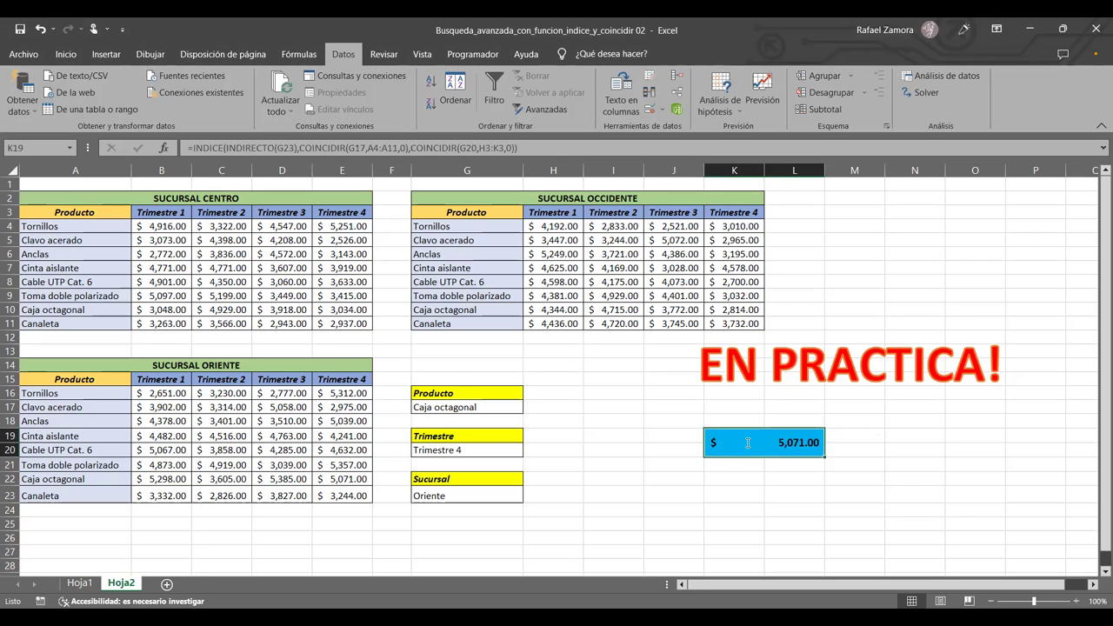
{"action": "double_click", "coordinate": [747, 443]}
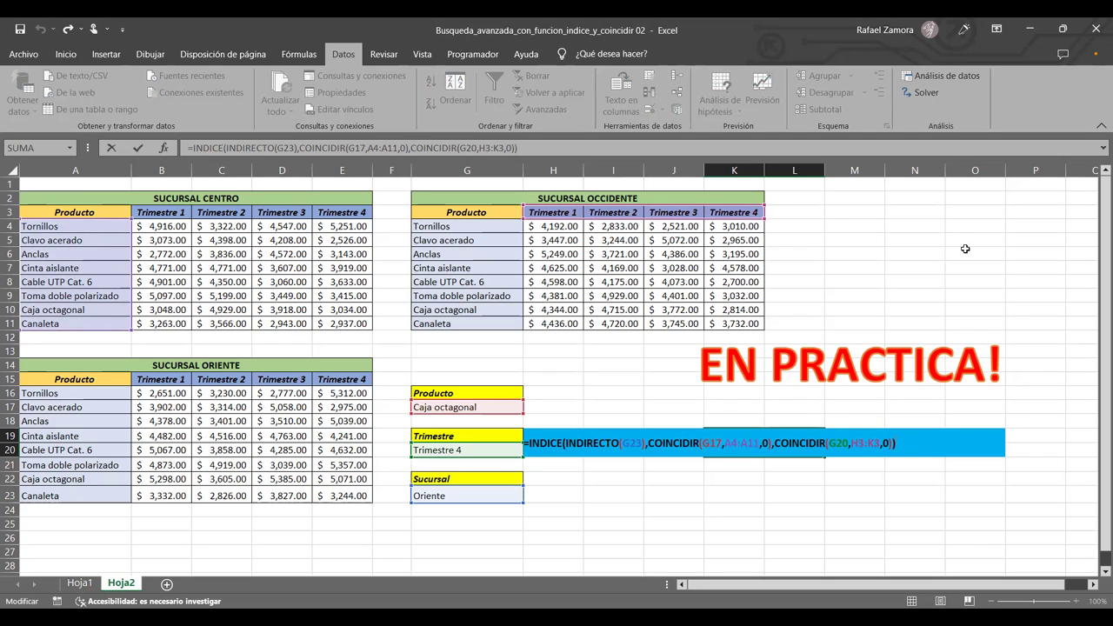
{"action": "key", "text": "ctrl+Return"}
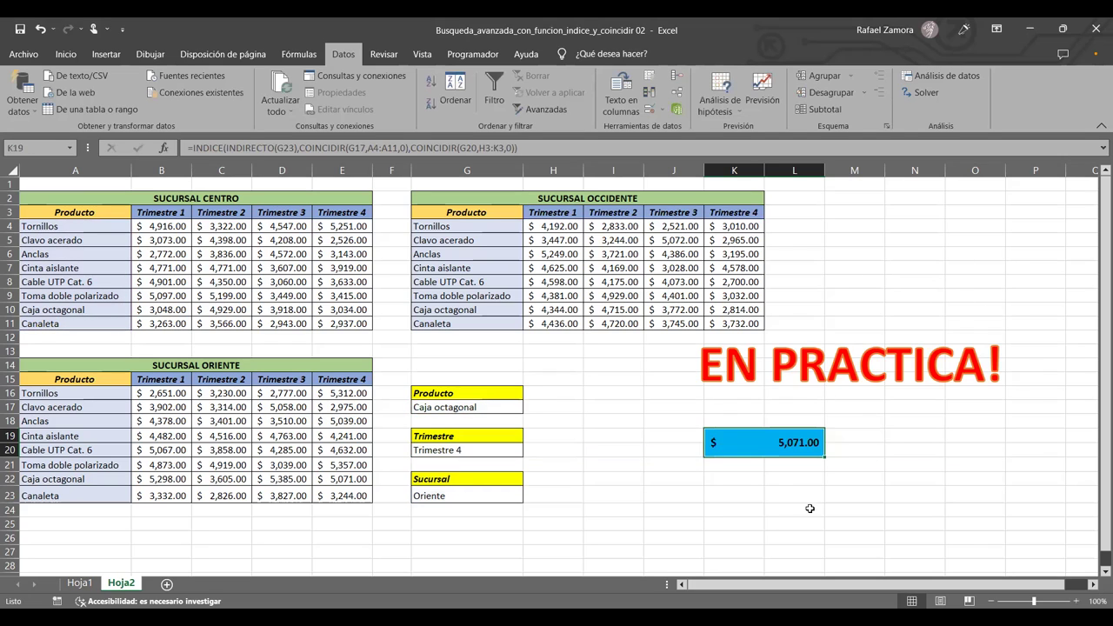
{"action": "left_click", "coordinate": [753, 481]}
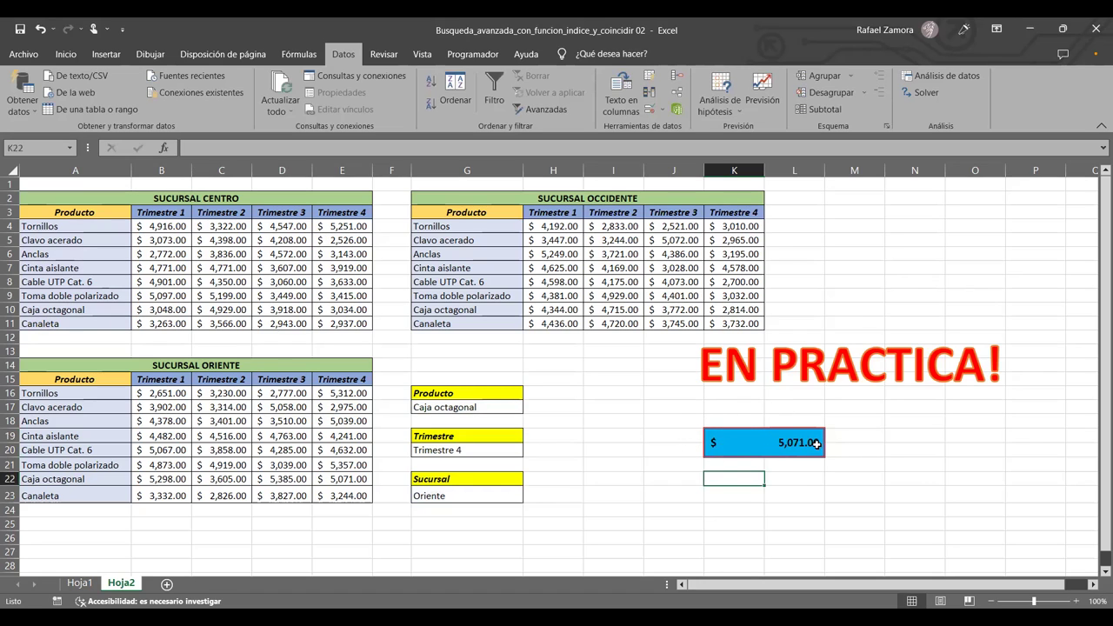
- Delete K19's lookup formula and clear G23's branch list validation rule
{"action": "left_click", "coordinate": [766, 440]}
{"action": "key", "text": "Delete"}
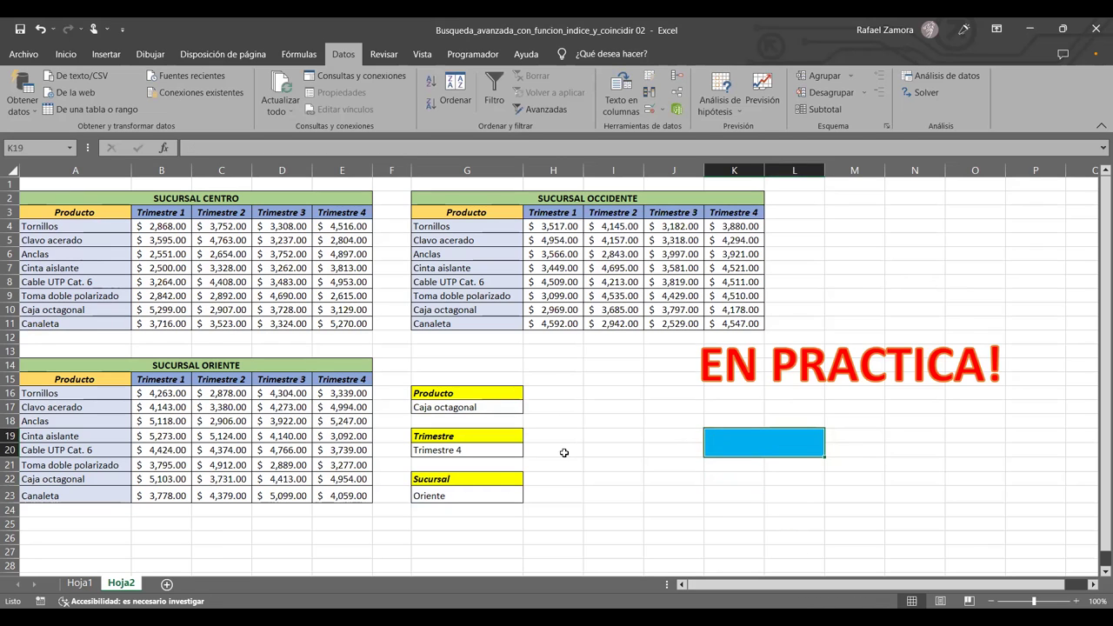
{"action": "left_click", "coordinate": [480, 495]}
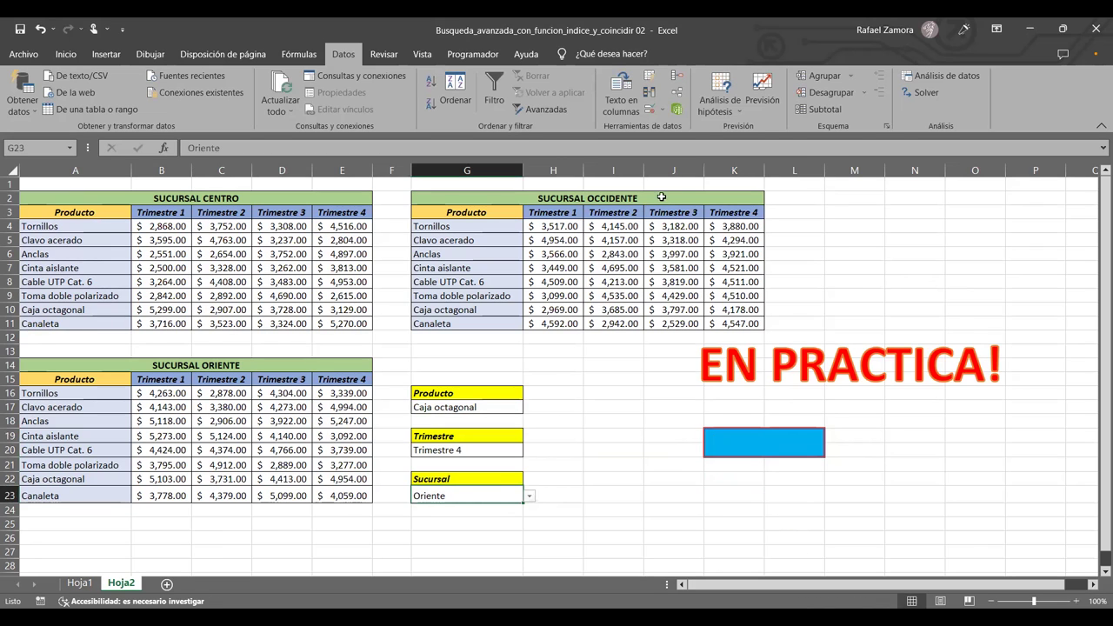
{"action": "left_click", "coordinate": [650, 108]}
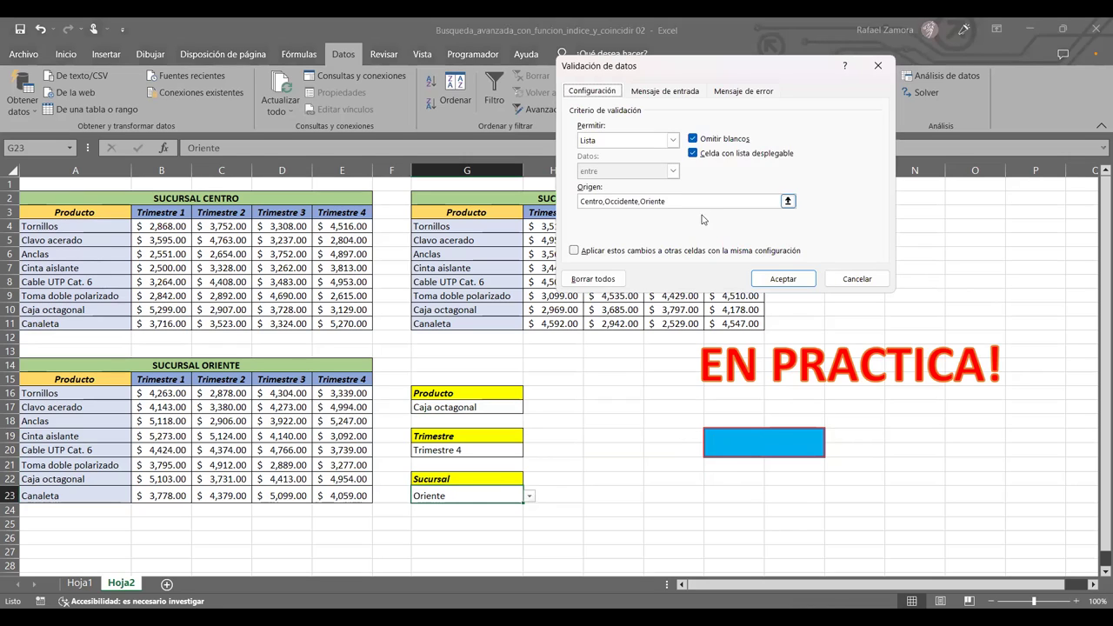
{"action": "left_click", "coordinate": [593, 278]}
{"action": "left_click", "coordinate": [778, 280]}
- Erase Oriente from the Sucursal cell G23
{"action": "left_click", "coordinate": [471, 491]}
{"action": "key", "text": "Delete"}
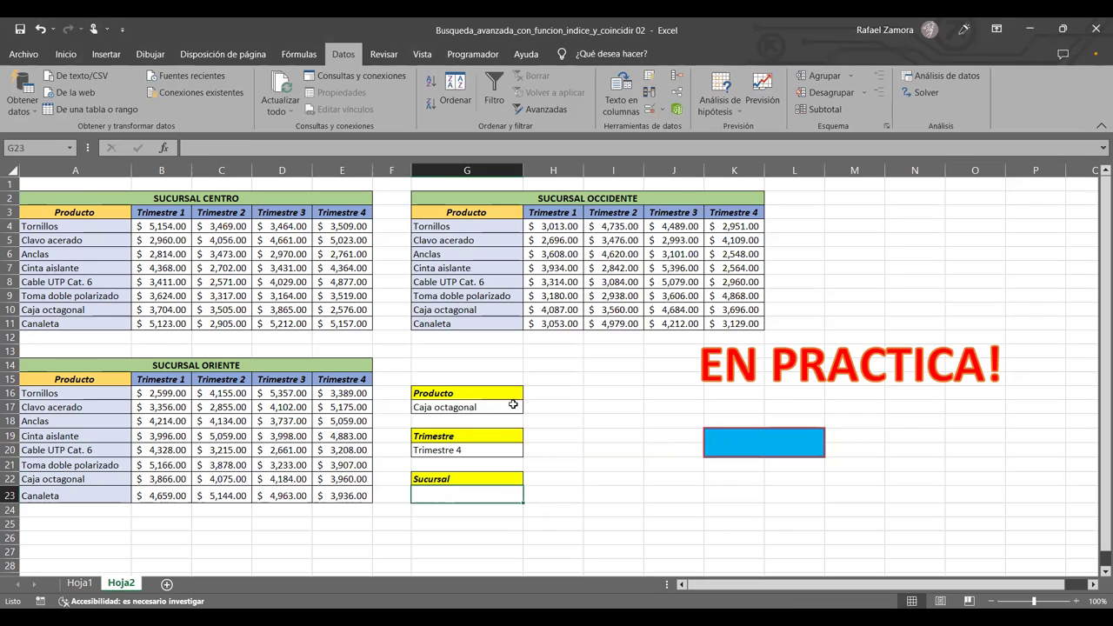
{"action": "left_click", "coordinate": [513, 404]}
{"action": "left_click", "coordinate": [584, 441]}
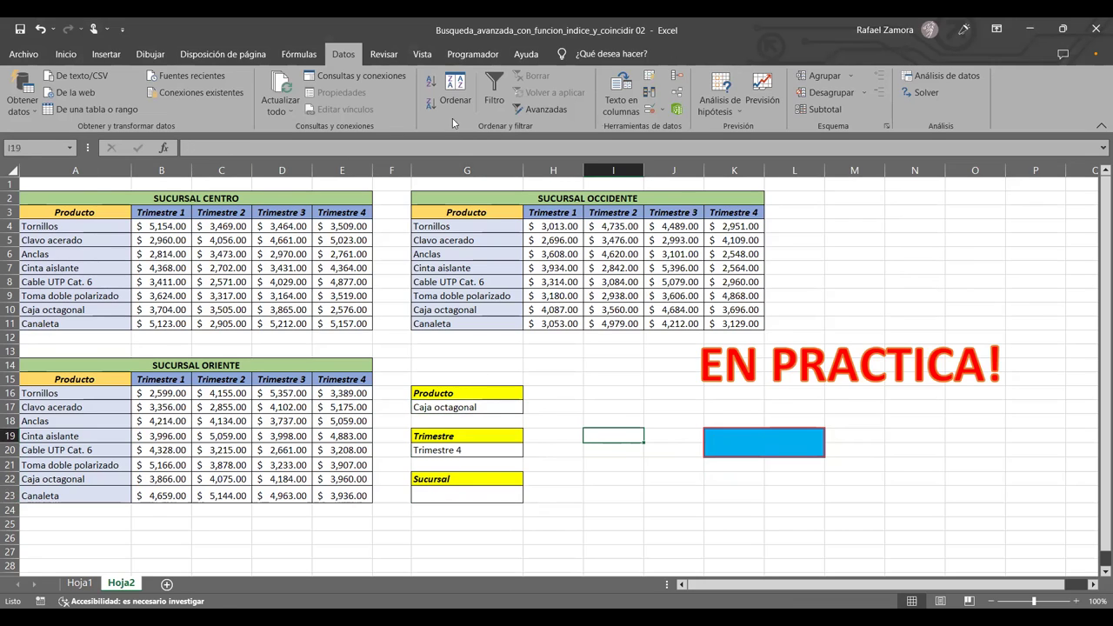
- Remove the Centro, Oriente and Occidente names in the Name Manager
{"action": "left_click", "coordinate": [301, 55]}
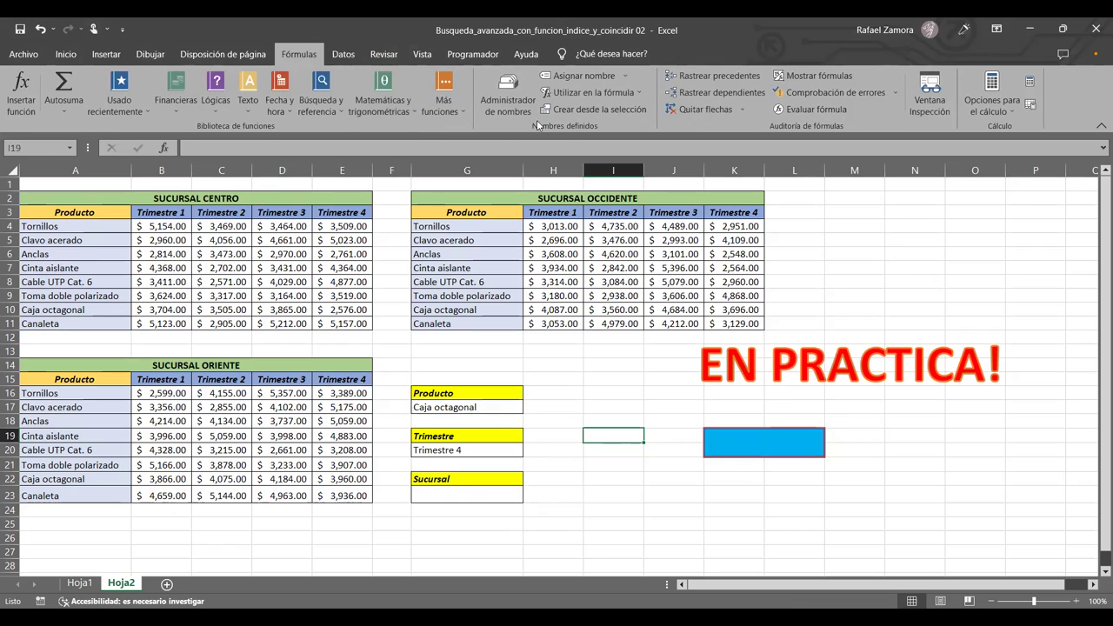
{"action": "left_click", "coordinate": [506, 83]}
{"action": "left_click", "coordinate": [571, 112], "text": "ctrl"}
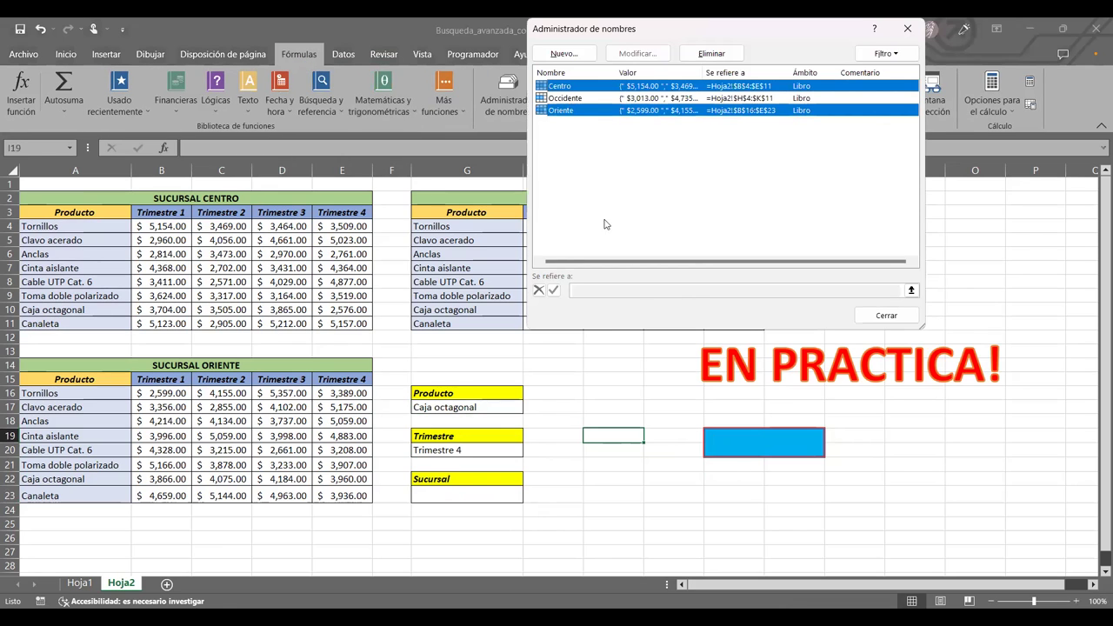
{"action": "key", "text": "Delete"}
{"action": "key", "text": "Return"}
{"action": "left_click", "coordinate": [573, 87]}
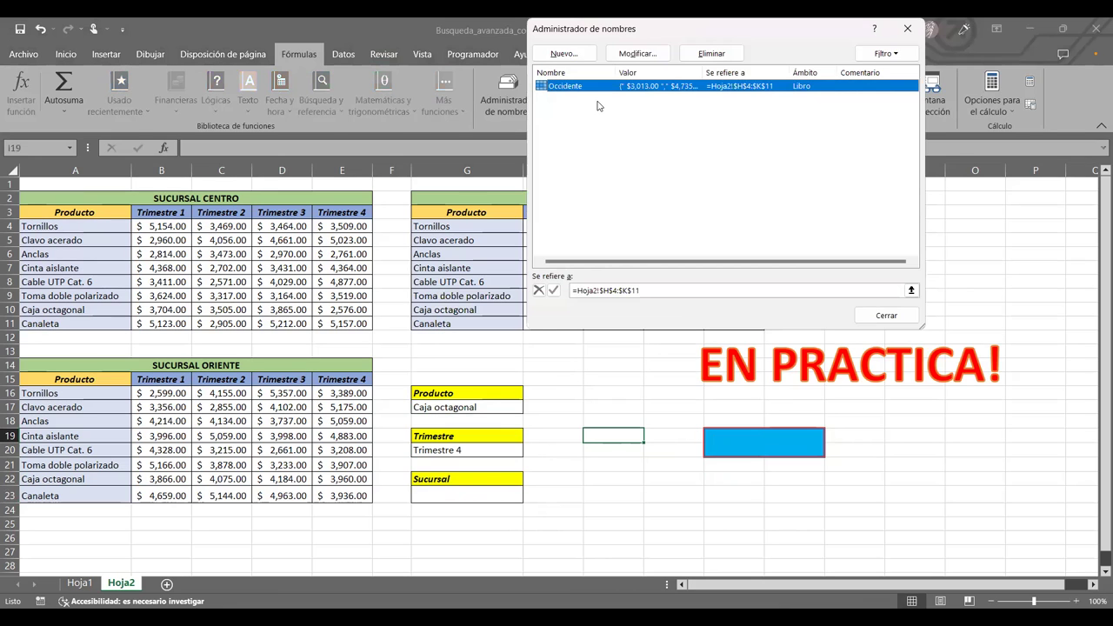
{"action": "key", "text": "Delete"}
{"action": "left_click", "coordinate": [547, 359]}
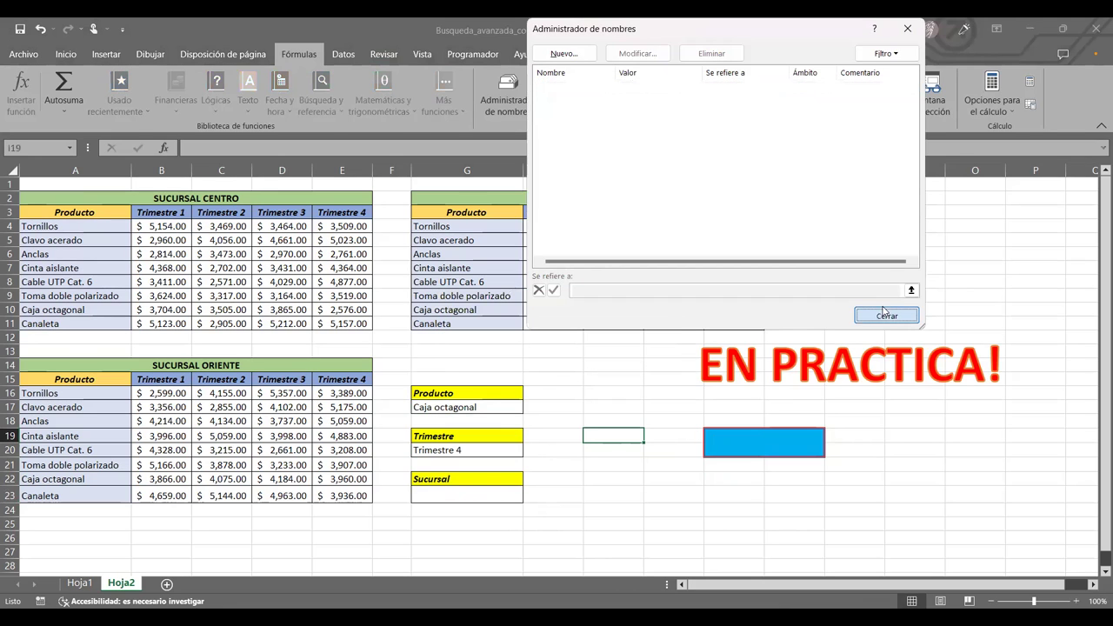
{"action": "left_click", "coordinate": [880, 314]}
{"action": "left_click_drag", "start_coordinate": [929, 493], "coordinate": [929, 482]}
{"action": "left_click", "coordinate": [579, 465]}
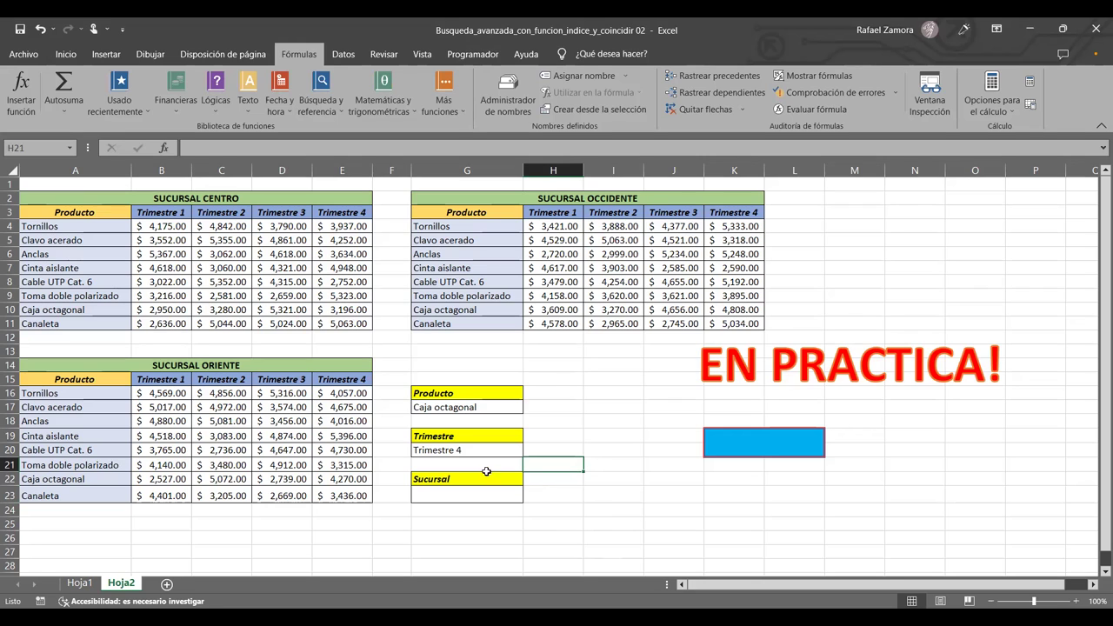
- Name the range B4:E11 Centro
{"action": "left_click", "coordinate": [146, 226]}
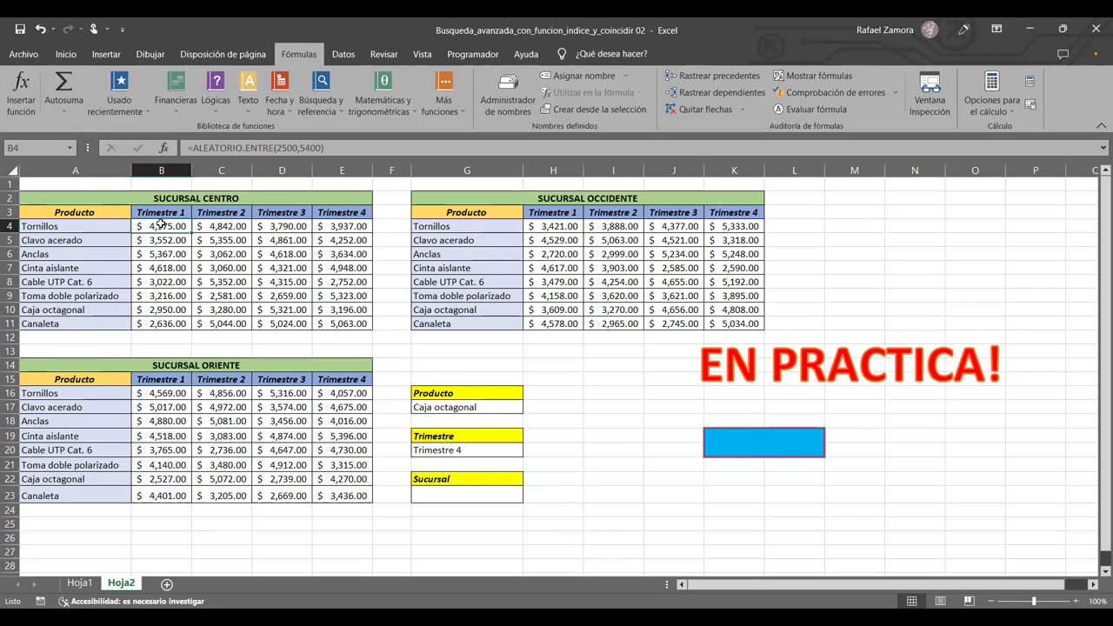
{"action": "left_click_drag", "start_coordinate": [161, 224], "coordinate": [344, 323]}
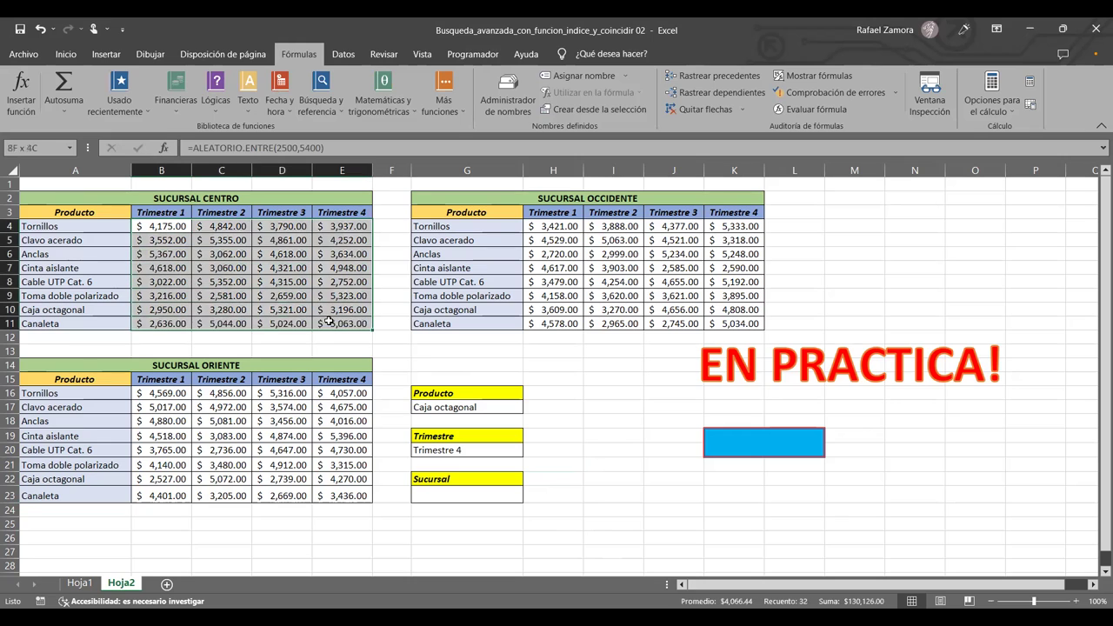
{"action": "left_click_drag", "start_coordinate": [557, 226], "coordinate": [735, 323]}
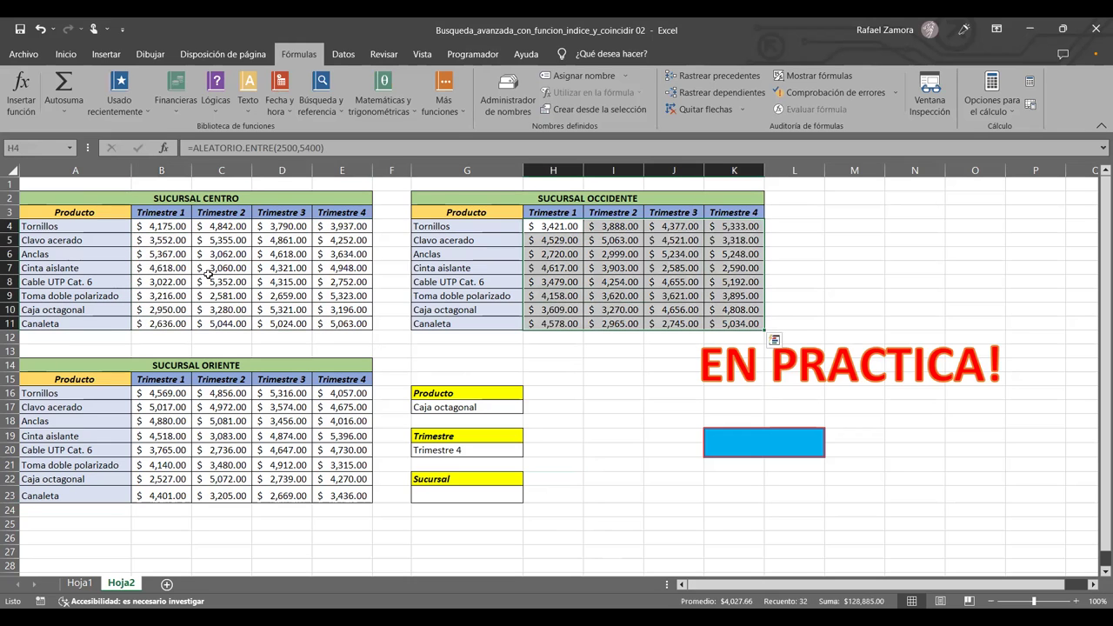
{"action": "left_click", "coordinate": [191, 228]}
{"action": "left_click_drag", "start_coordinate": [188, 227], "coordinate": [343, 321]}
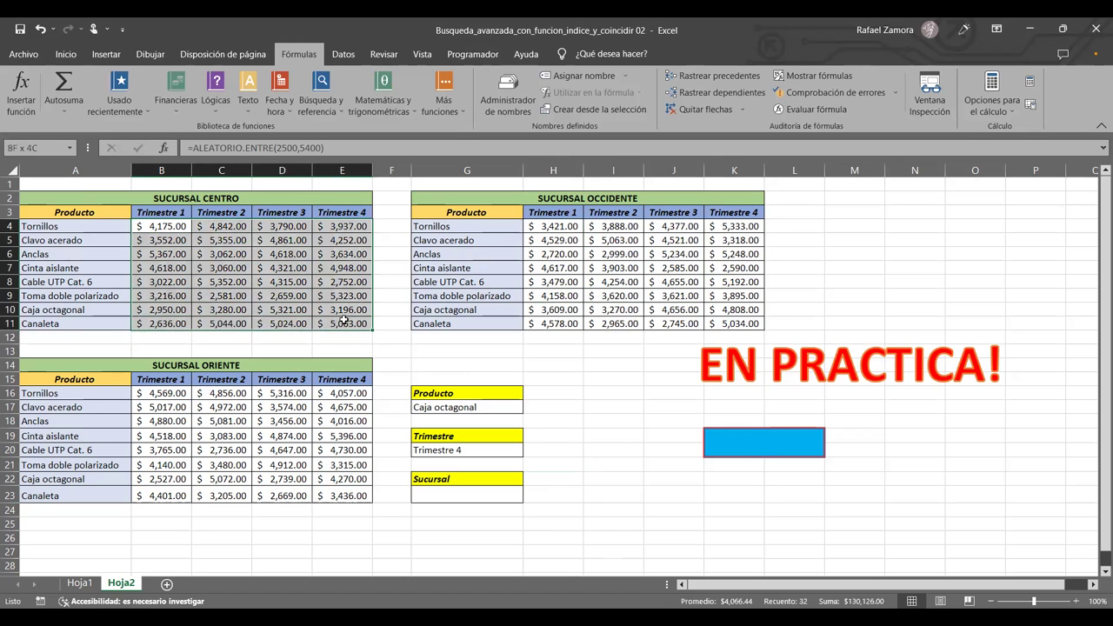
{"action": "left_click", "coordinate": [44, 151]}
{"action": "type", "text": "Centro"}
{"action": "key", "text": "Return"}
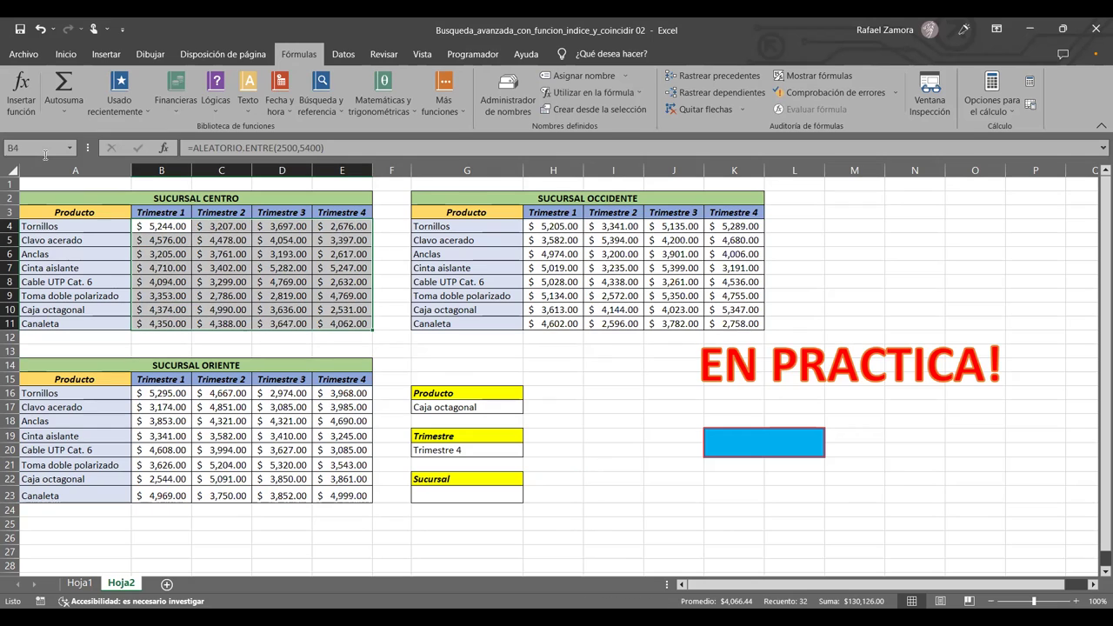
- Name the range H4:K11 Occidente
{"action": "left_click_drag", "start_coordinate": [542, 228], "coordinate": [740, 321]}
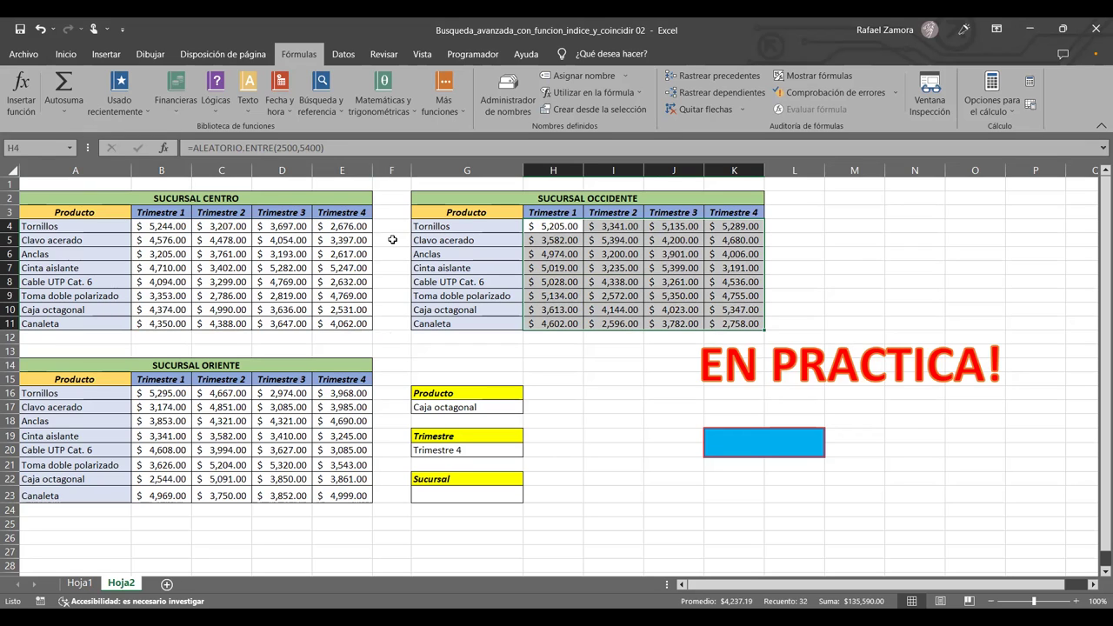
{"action": "left_click", "coordinate": [36, 144]}
{"action": "type", "text": "Occ"}
{"action": "type", "text": "idente"}
{"action": "key", "text": "Return"}
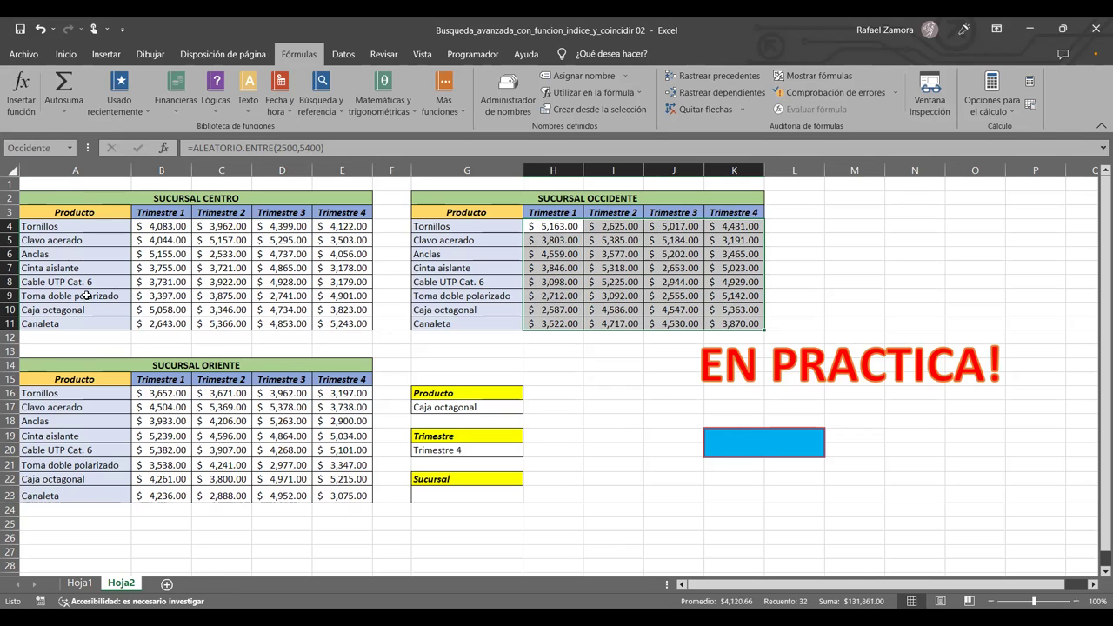
- Name the range B16:E23 Oriente
{"action": "left_click_drag", "start_coordinate": [163, 387], "coordinate": [335, 495]}
{"action": "left_click", "coordinate": [36, 148]}
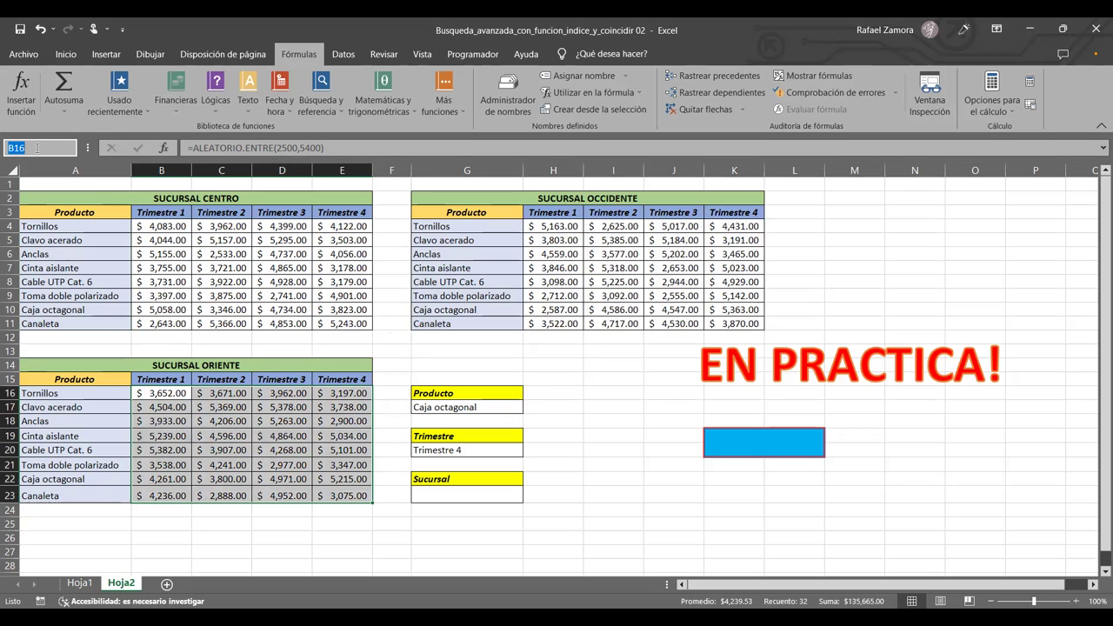
{"action": "type", "text": "Orie"}
{"action": "key", "text": "BackSpace"}
{"action": "type", "text": "nte"}
{"action": "key", "text": "Return"}
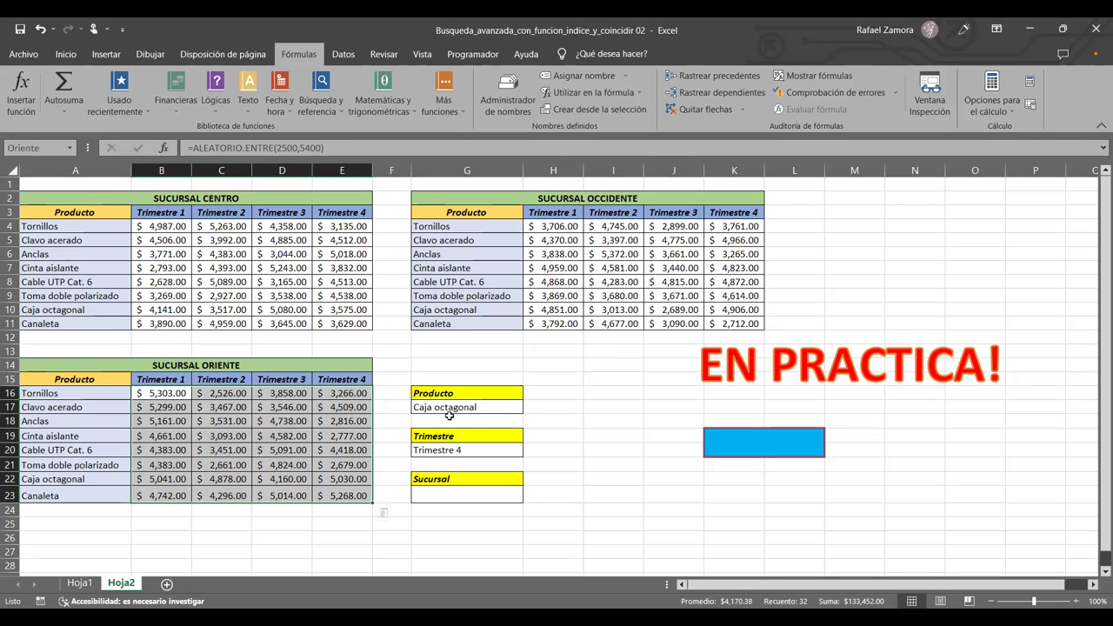
{"action": "left_click", "coordinate": [508, 492]}
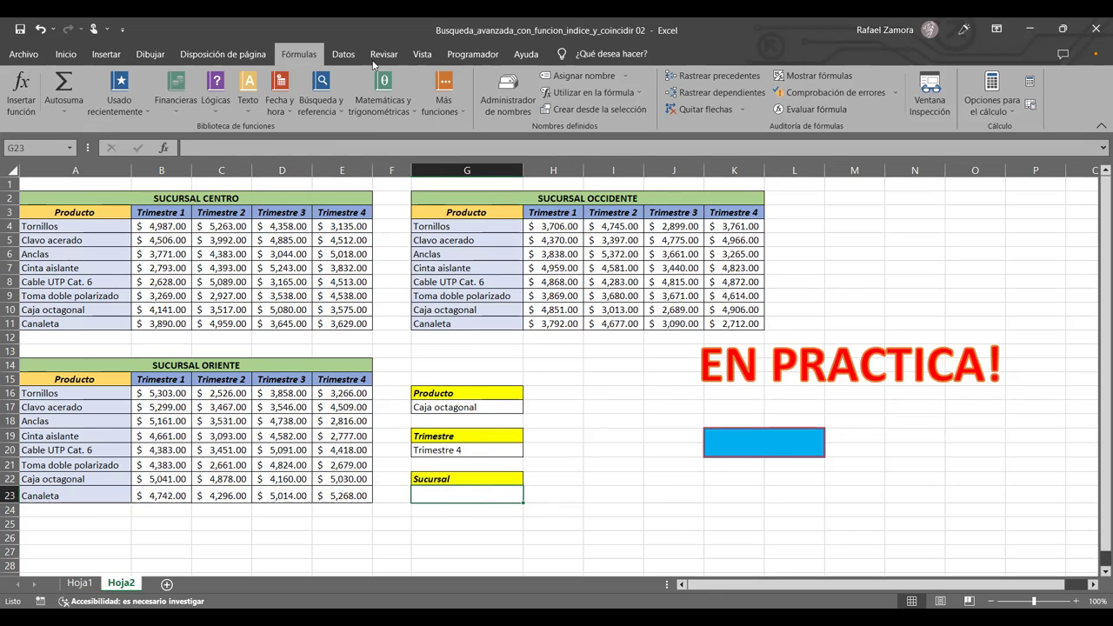
- Give G23 a List validation rule with source Centro,Occidente,Oriente
{"action": "left_click", "coordinate": [342, 55]}
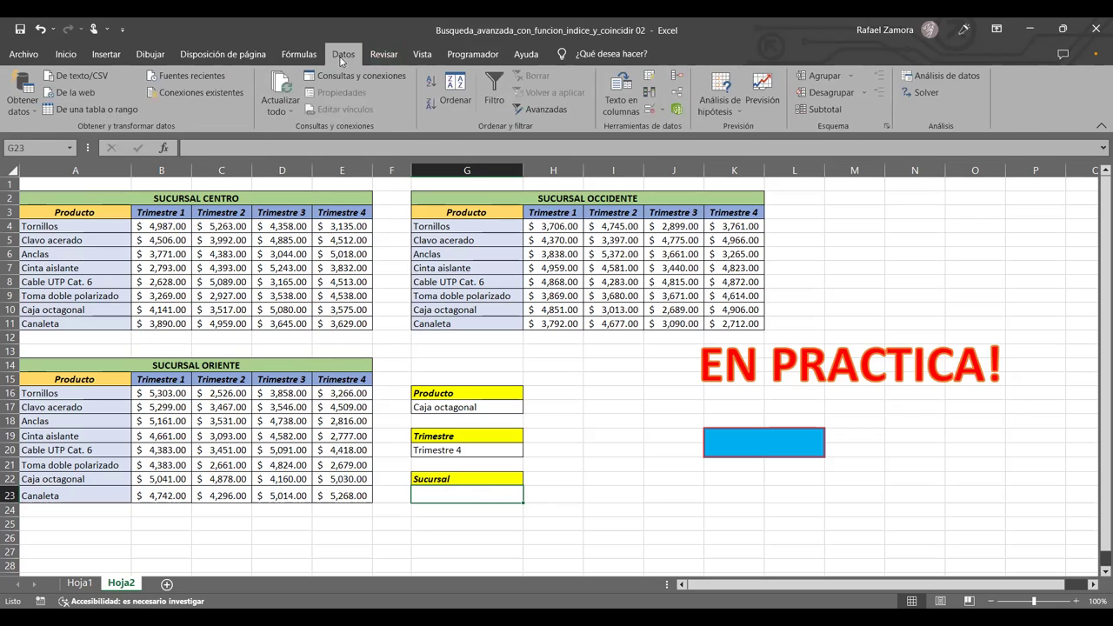
{"action": "left_click", "coordinate": [649, 109]}
{"action": "left_click", "coordinate": [672, 140]}
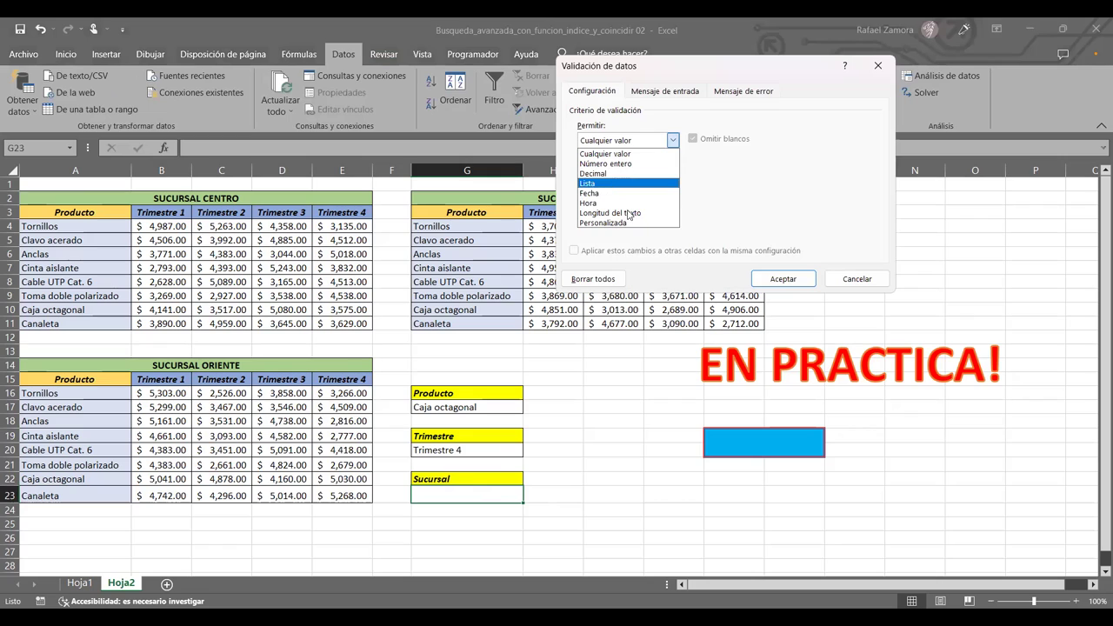
{"action": "left_click", "coordinate": [609, 183]}
{"action": "left_click", "coordinate": [627, 200]}
{"action": "type", "text": "Centro,"}
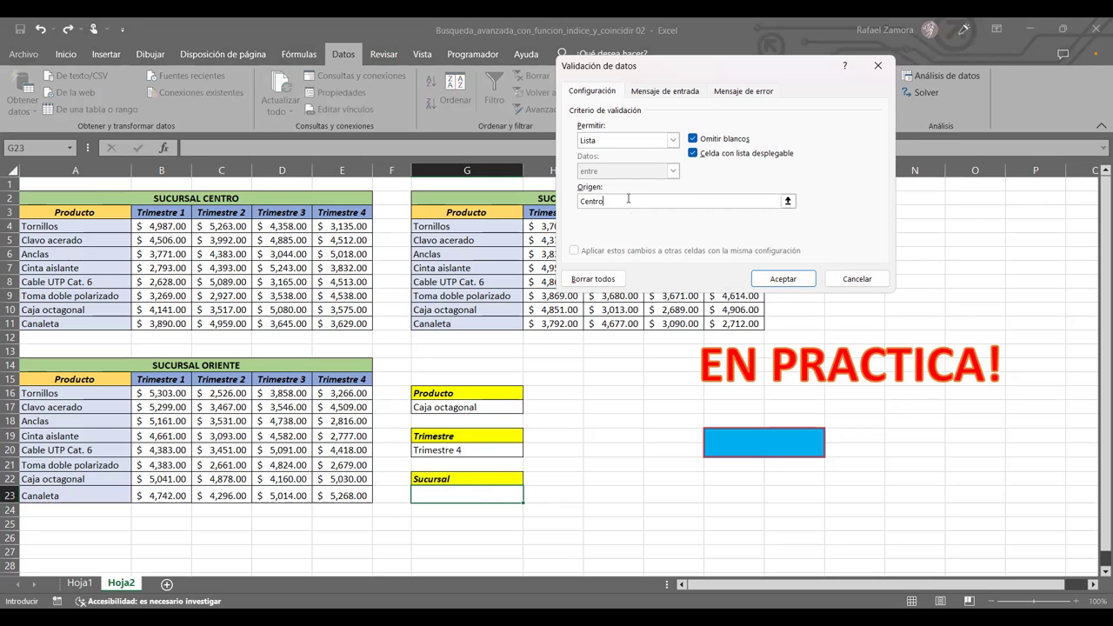
{"action": "type", "text": "Occidente,Oriente"}
{"action": "left_click", "coordinate": [778, 279]}
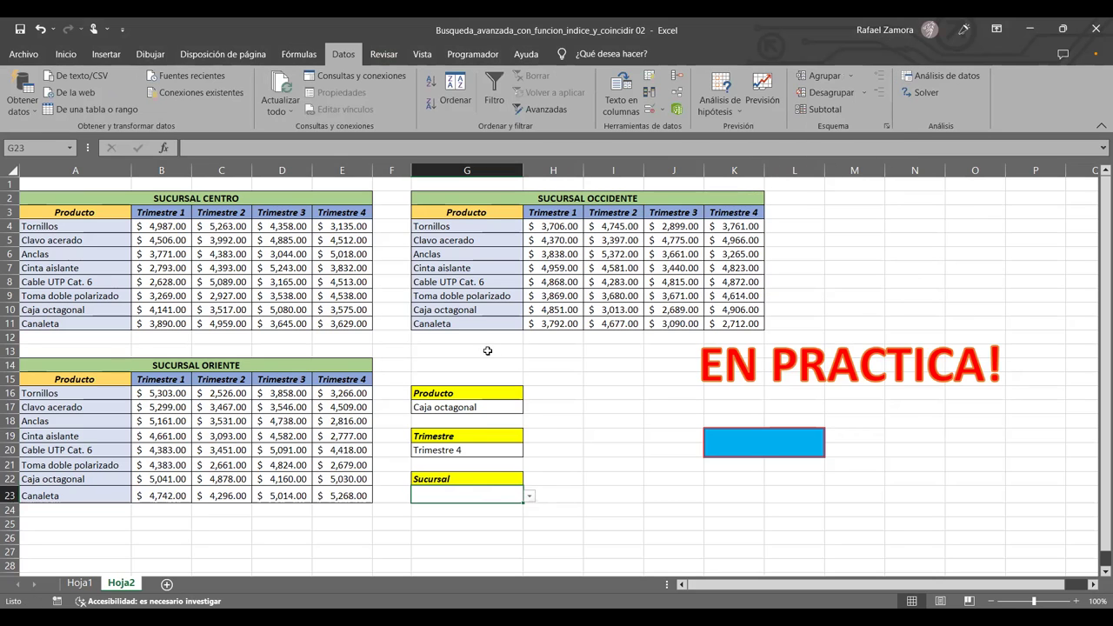
{"action": "left_click", "coordinate": [487, 351]}
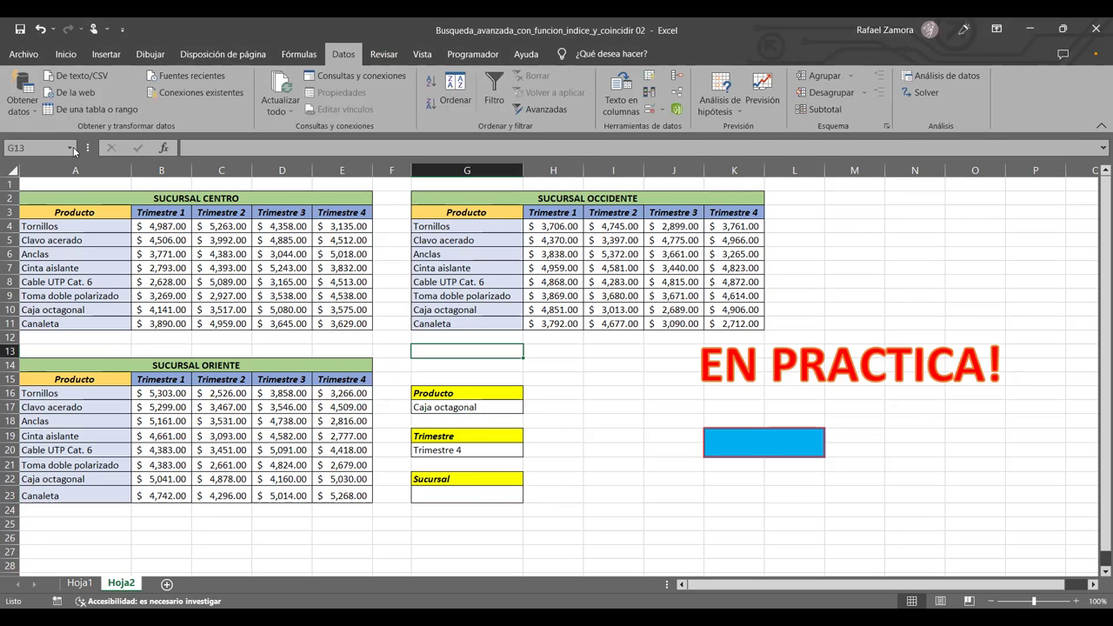
- Check the Centro, Occidente and Oriente named ranges from the Name Box list
{"action": "left_click", "coordinate": [72, 148]}
{"action": "left_click", "coordinate": [59, 170]}
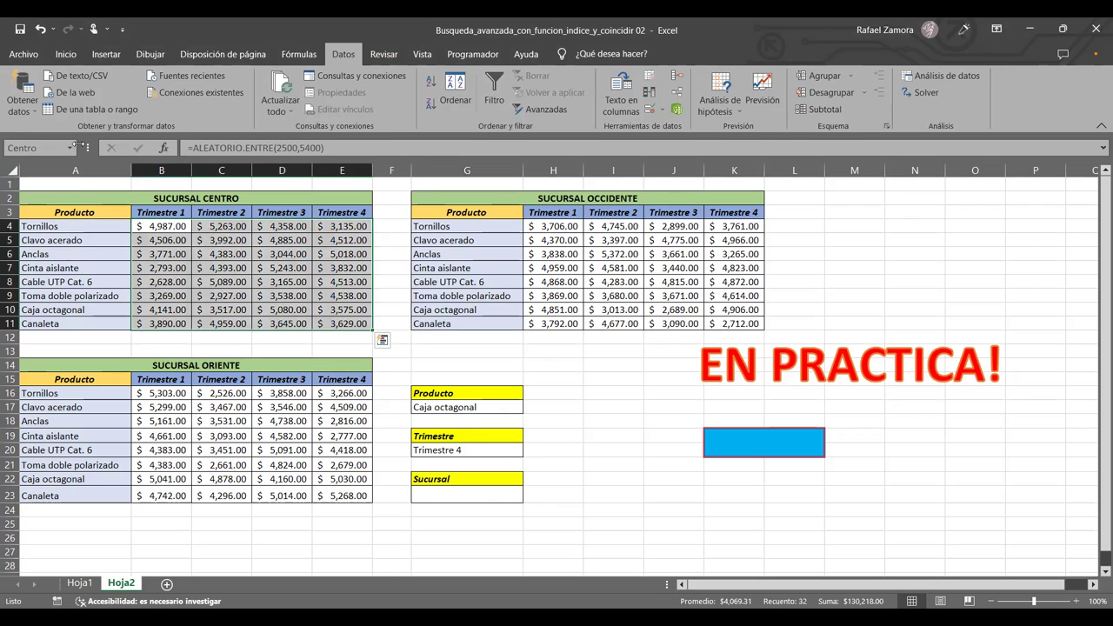
{"action": "left_click", "coordinate": [72, 148]}
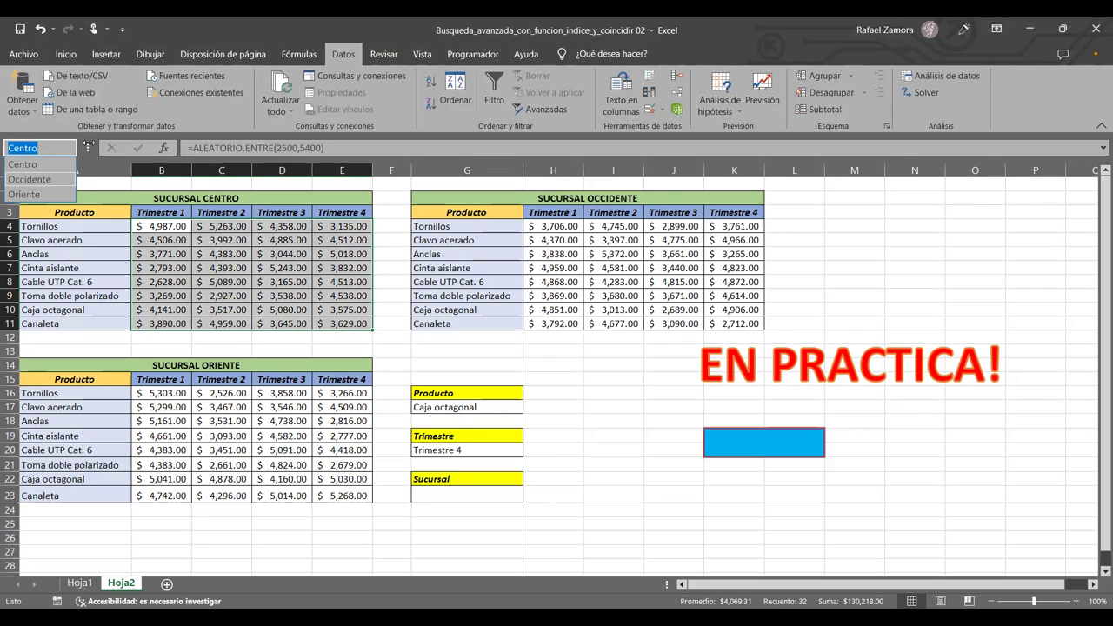
{"action": "left_click", "coordinate": [29, 179]}
{"action": "left_click", "coordinate": [71, 148]}
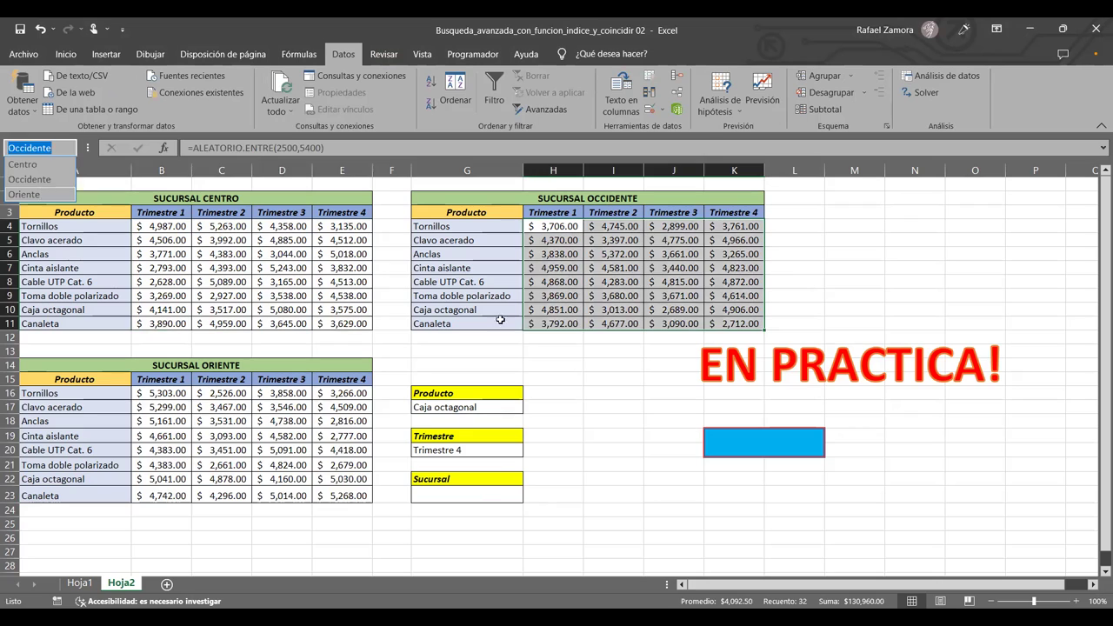
{"action": "key", "text": "Down"}
{"action": "key", "text": "Return"}
{"action": "left_click", "coordinate": [745, 423]}
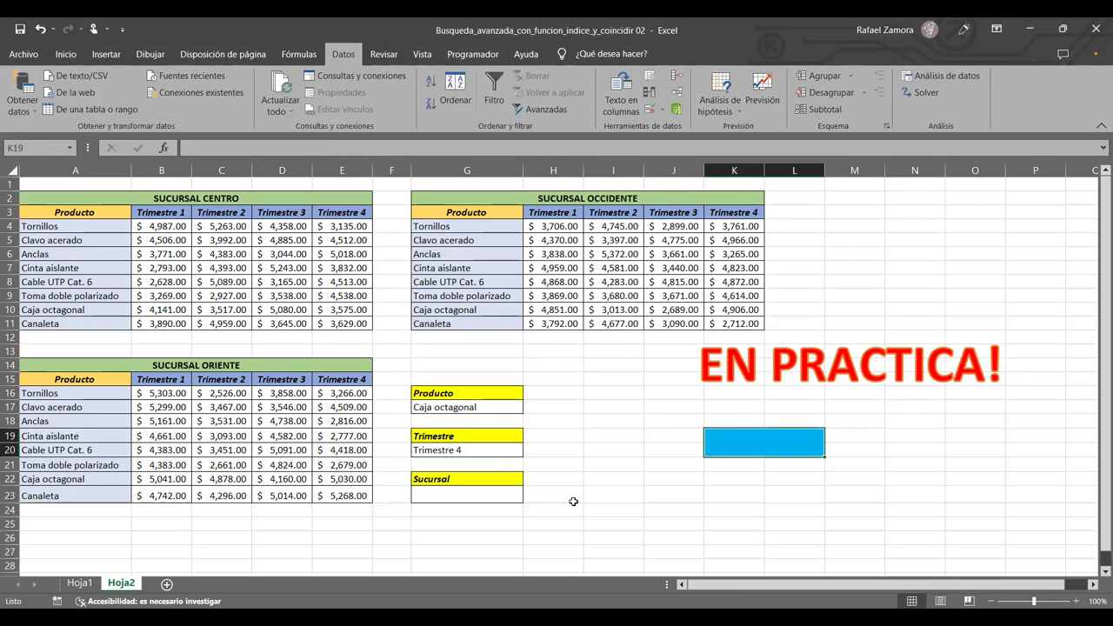
- Pick Centro from G23's branch dropdown, then select the result cell K19
{"action": "left_click", "coordinate": [487, 496]}
{"action": "left_click", "coordinate": [528, 496]}
{"action": "key", "text": "Escape"}
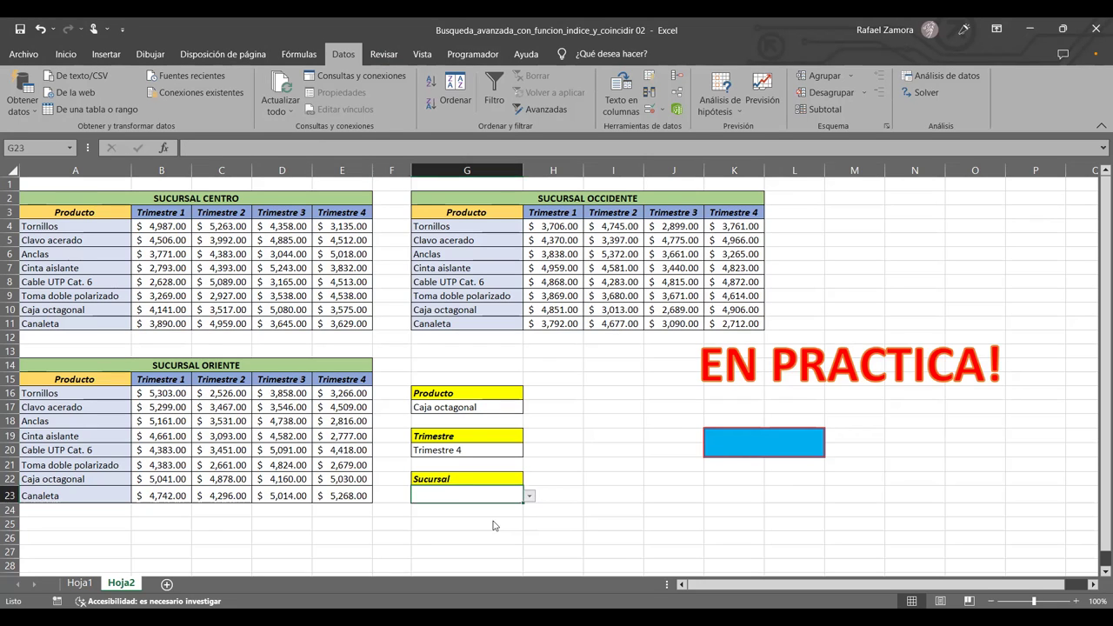
{"action": "left_click", "coordinate": [529, 495]}
{"action": "left_click", "coordinate": [479, 512]}
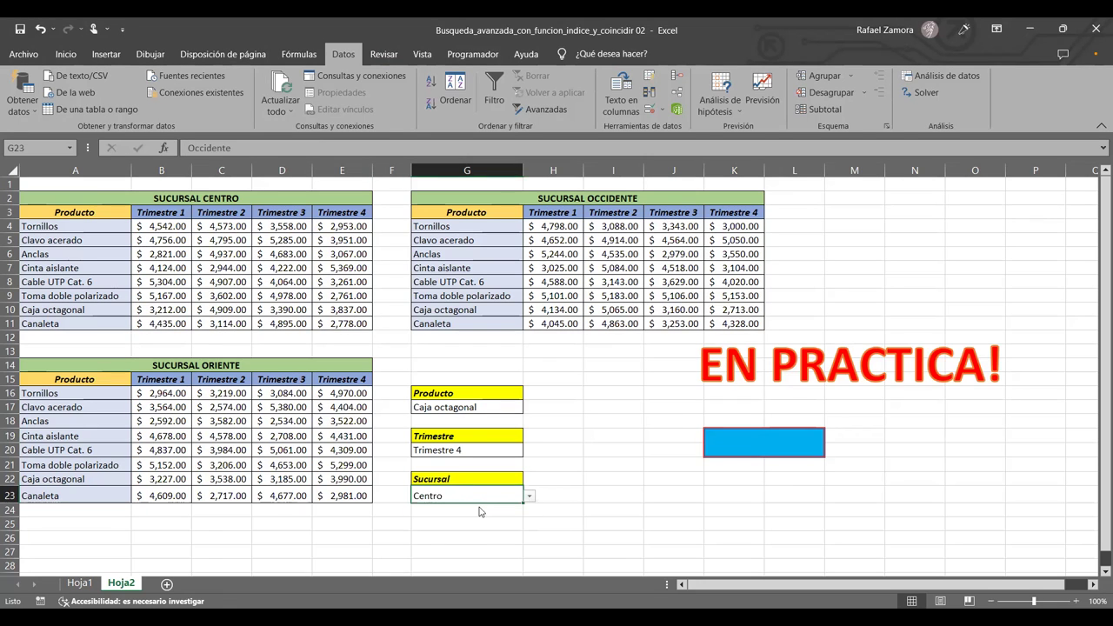
{"action": "left_click", "coordinate": [745, 439]}
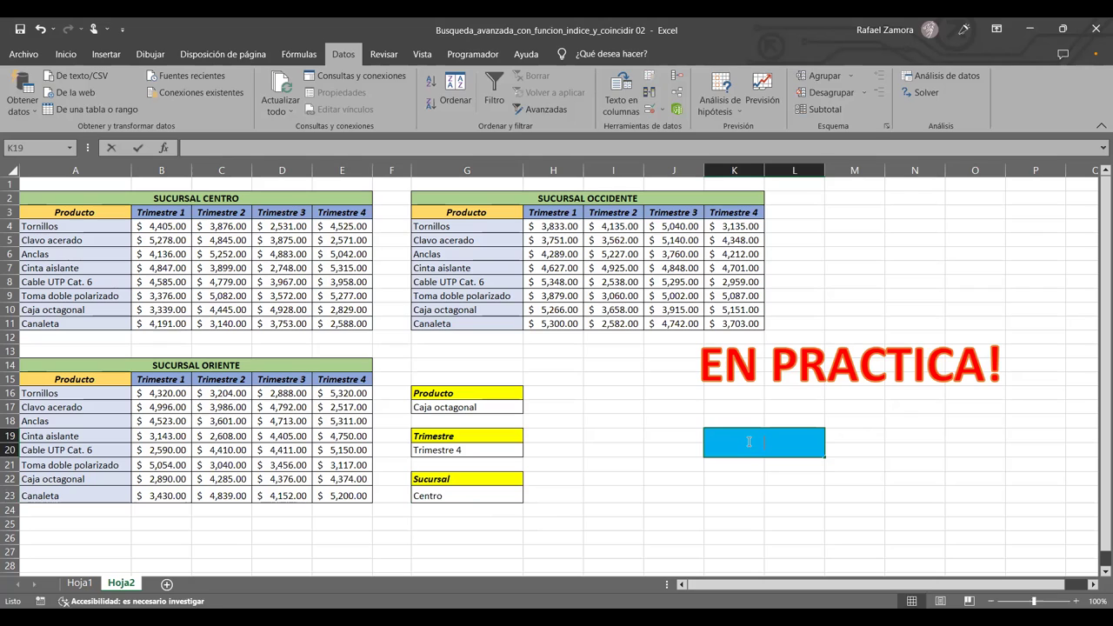
- Start K19's formula as =INDICE(INDIRECTO(G23), and begin typing a COINCIDIR for the row
{"action": "type", "text": "="}
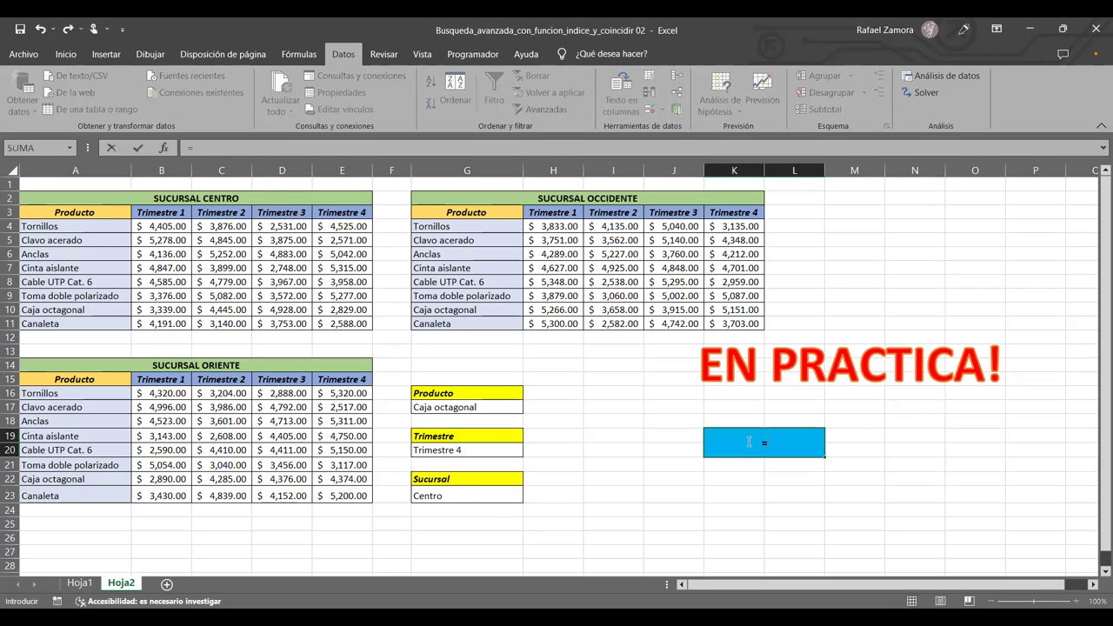
{"action": "type", "text": "indi"}
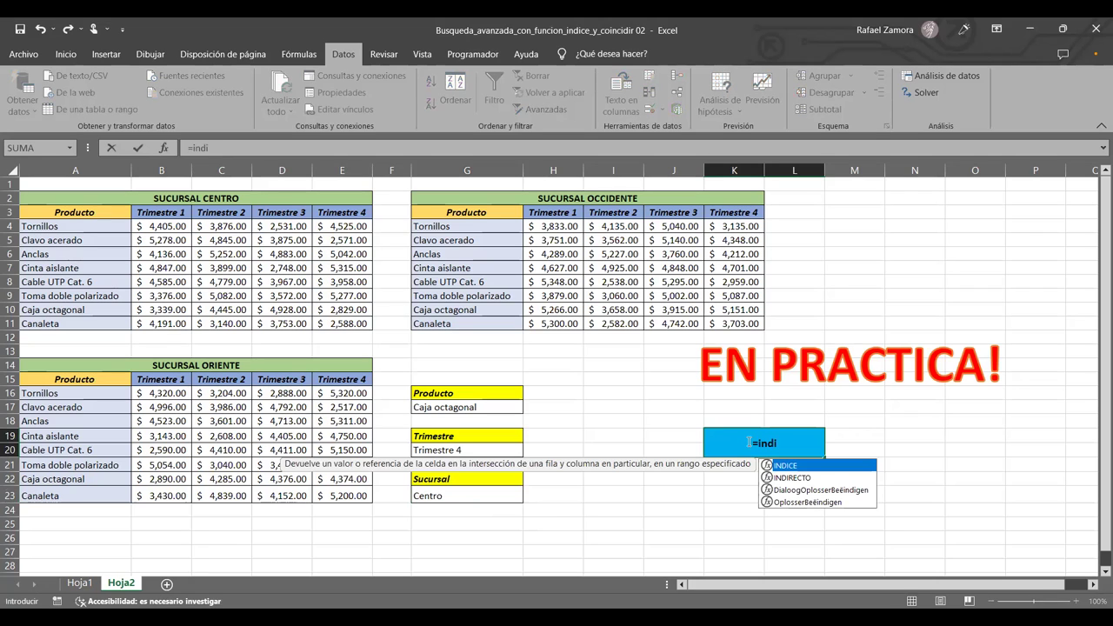
{"action": "key", "text": "Tab"}
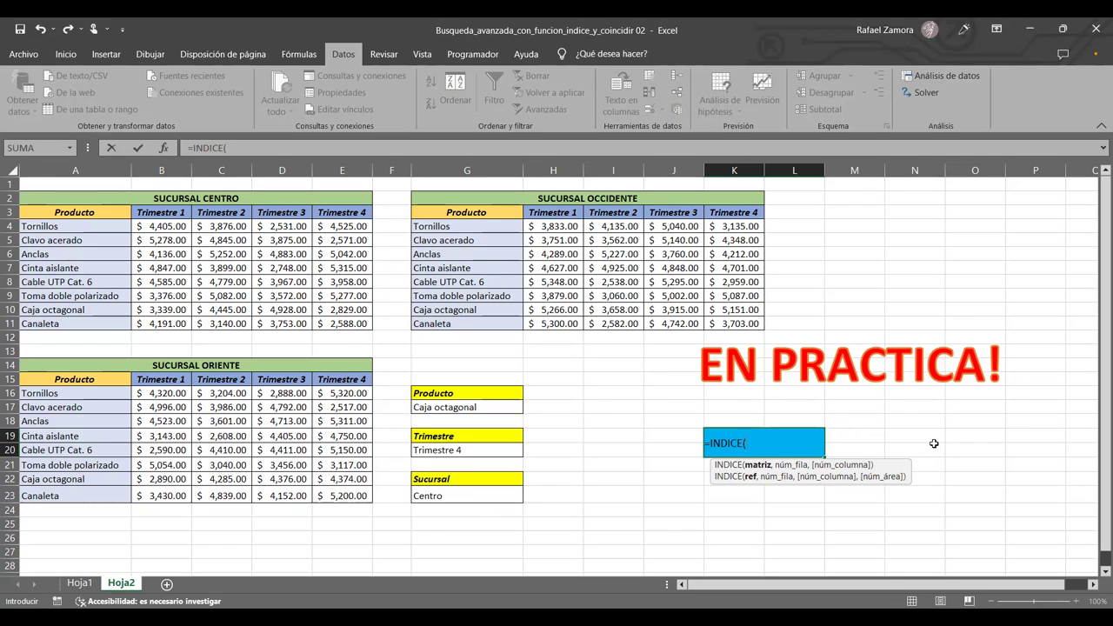
{"action": "type", "text": "indi"}
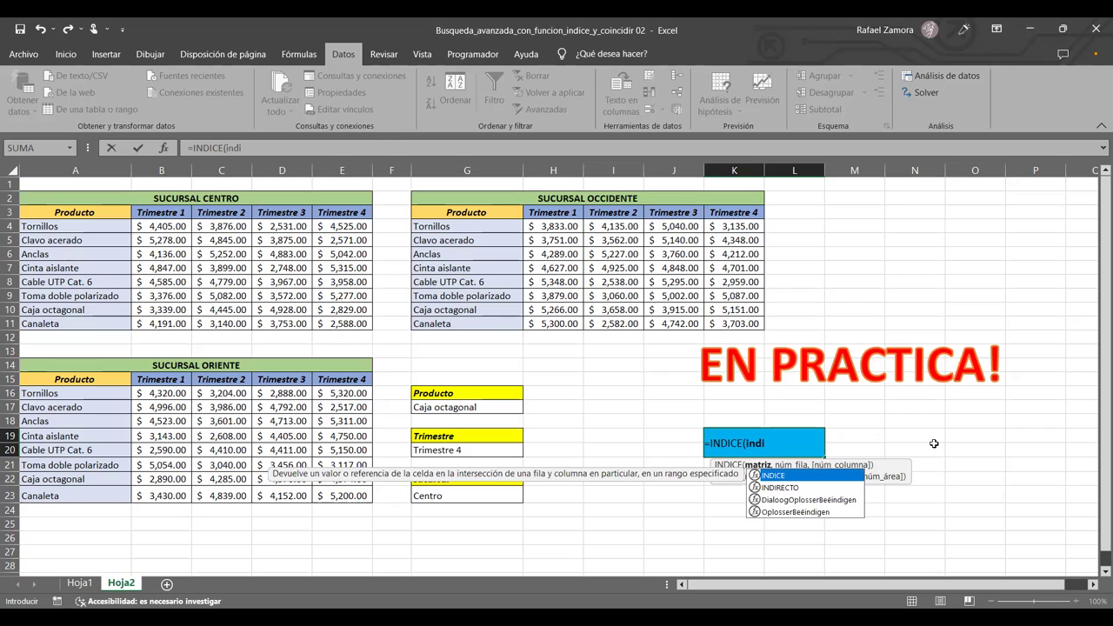
{"action": "type", "text": "r"}
{"action": "key", "text": "Tab"}
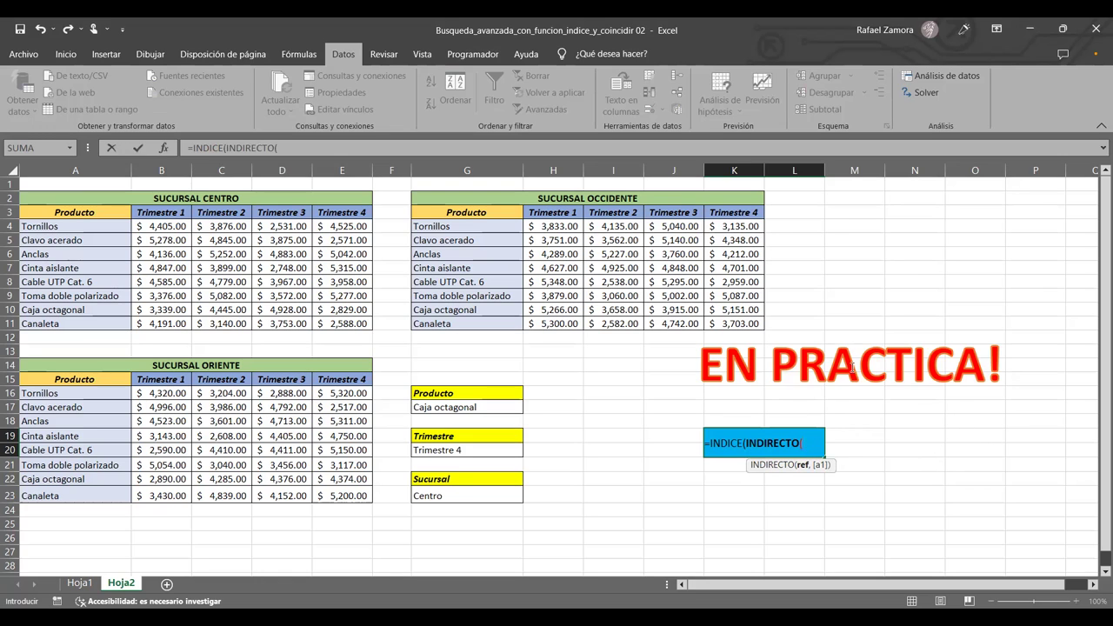
{"action": "left_click", "coordinate": [496, 494]}
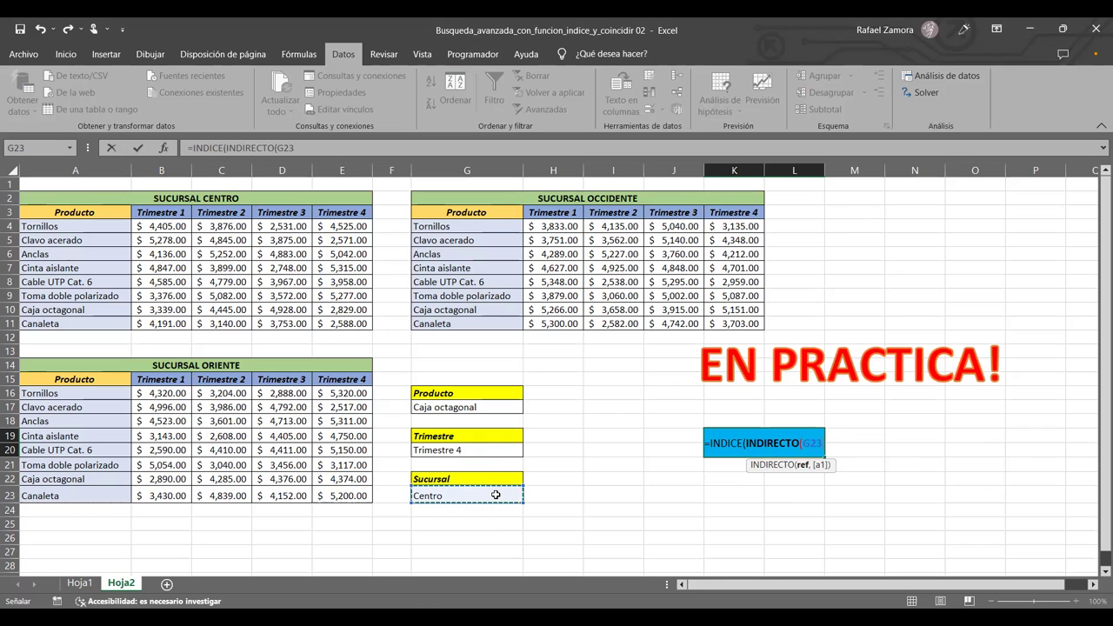
{"action": "type", "text": ")"}
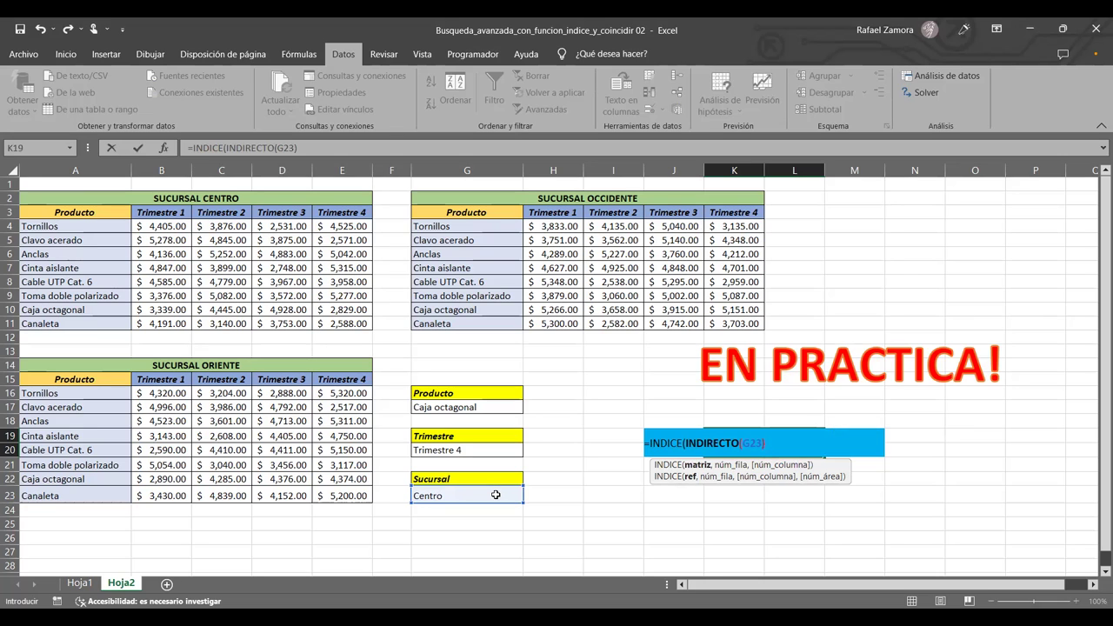
{"action": "type", "text": ","}
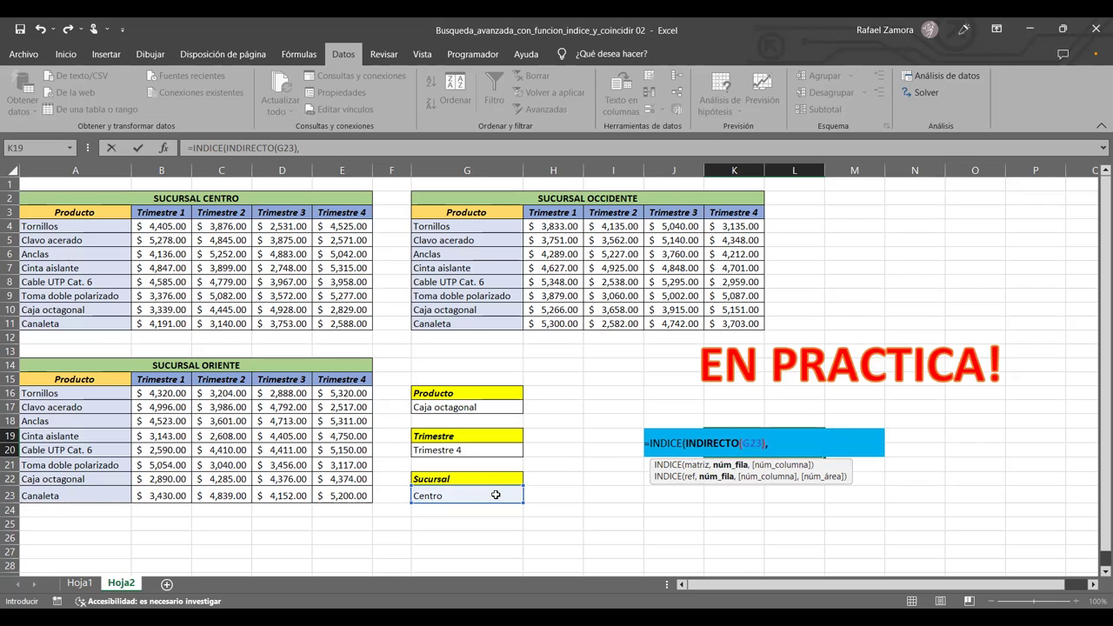
{"action": "type", "text": "coin"}
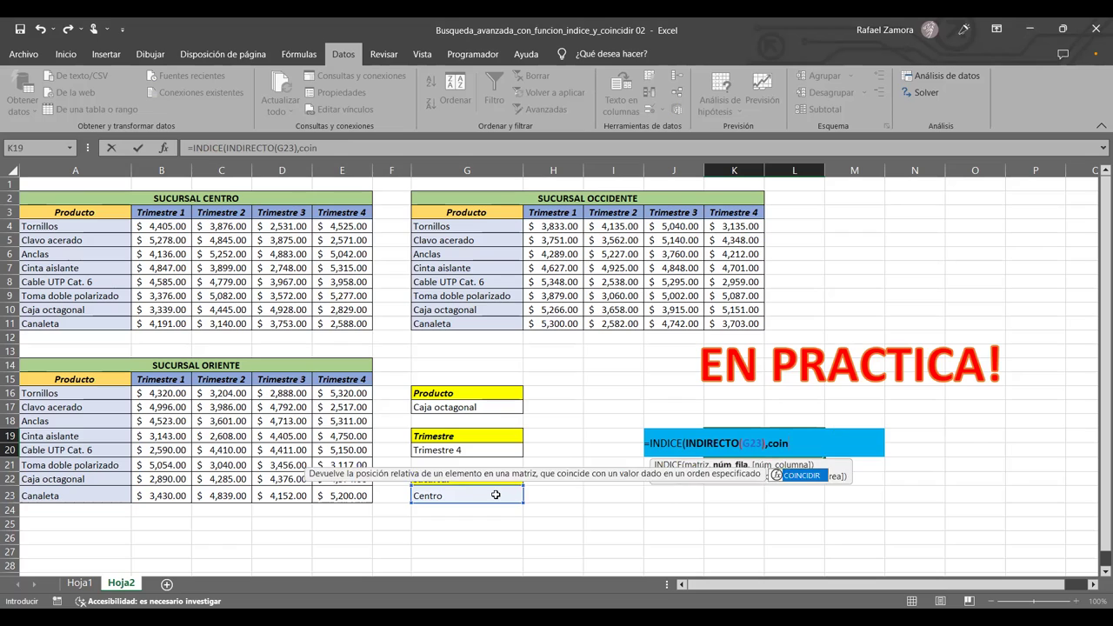
- Make the row COINCIDIR match G17 exactly in A4:A11, then begin a second COINCIDIR
{"action": "key", "text": "Tab"}
{"action": "left_click", "coordinate": [479, 406]}
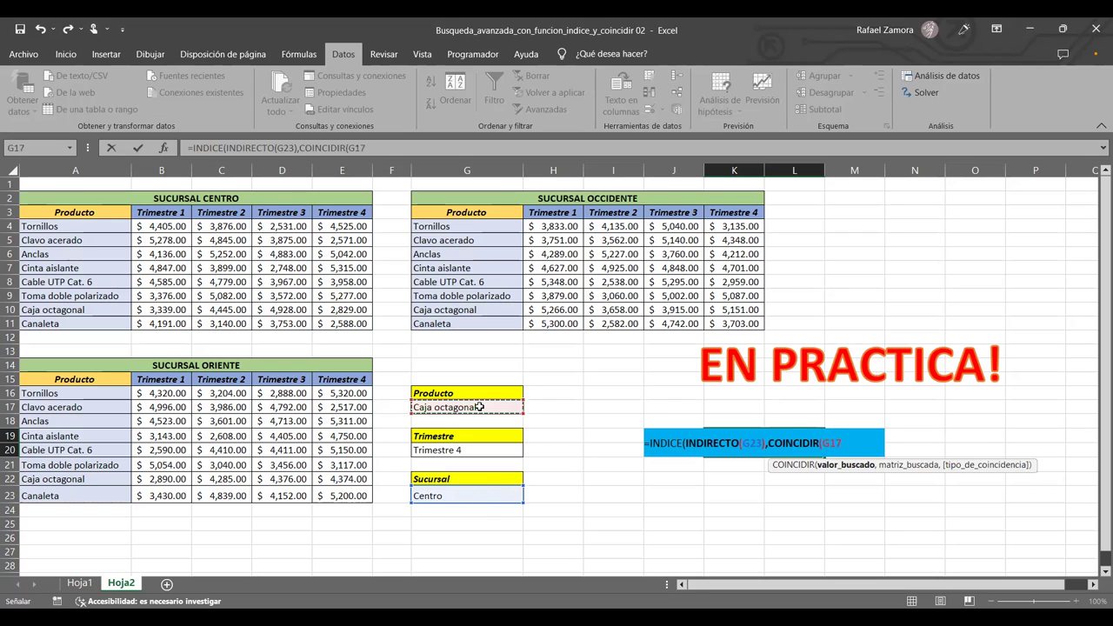
{"action": "type", "text": ","}
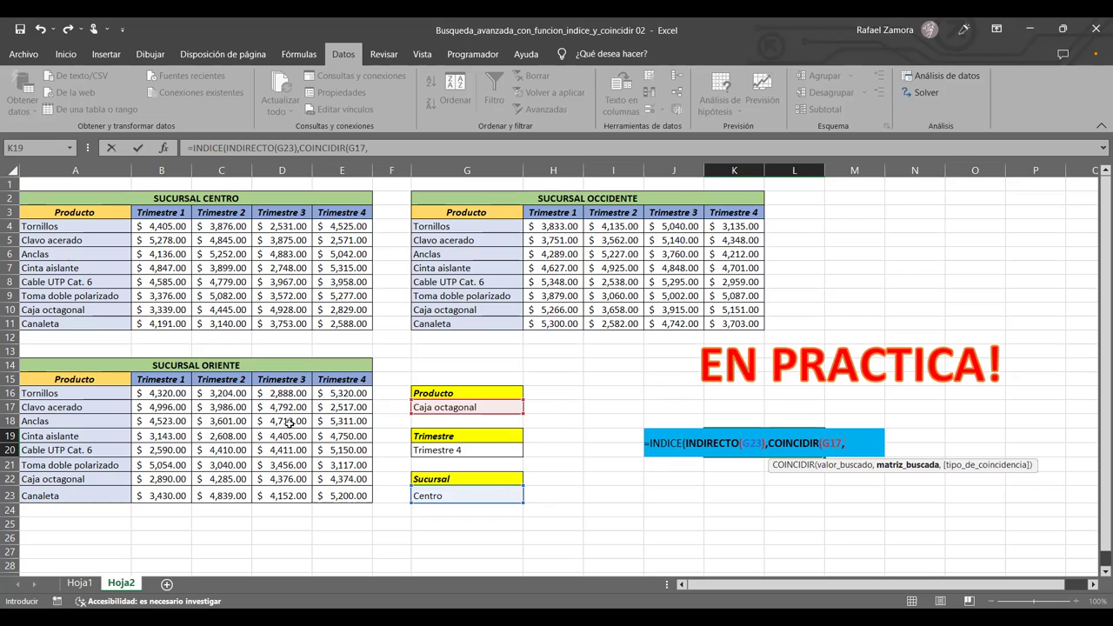
{"action": "left_click", "coordinate": [88, 228]}
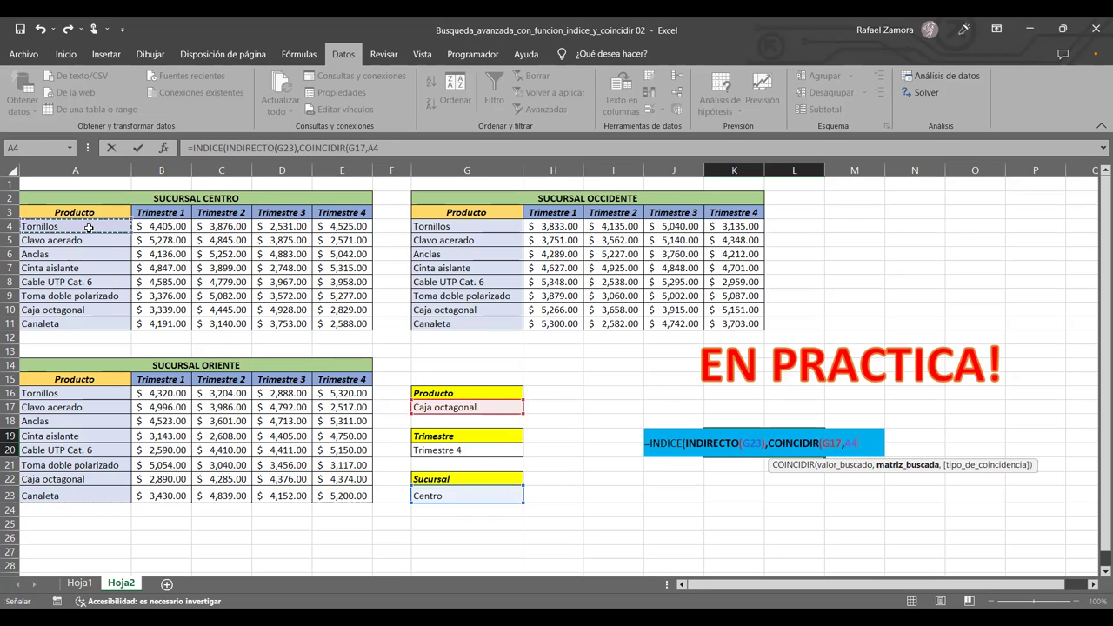
{"action": "key", "text": "ctrl+shift+Down"}
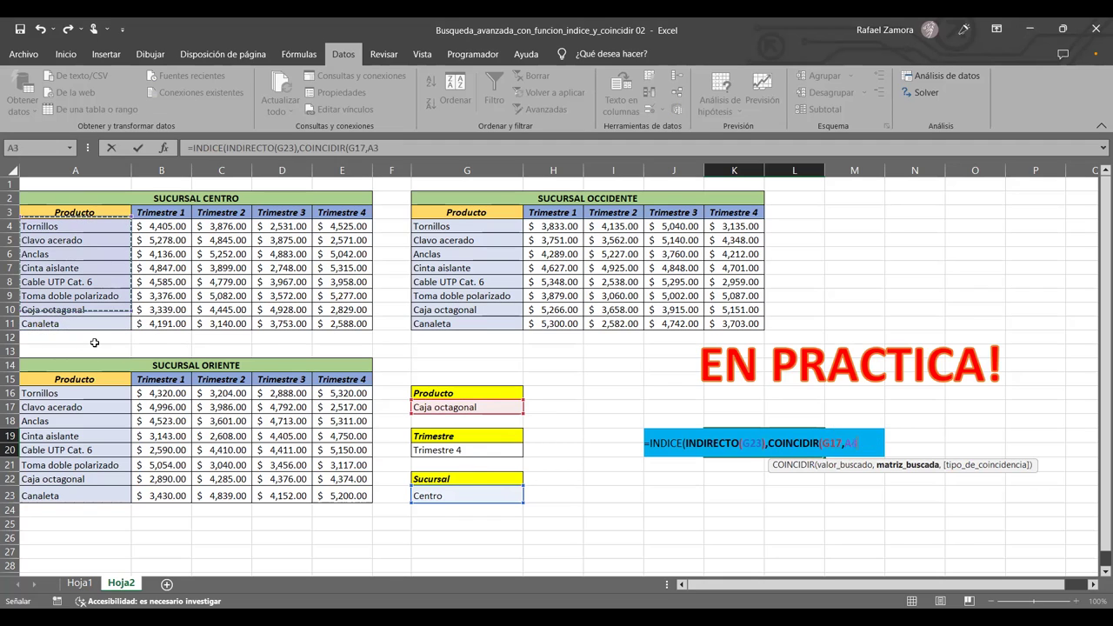
{"action": "left_click_drag", "start_coordinate": [80, 214], "coordinate": [98, 329]}
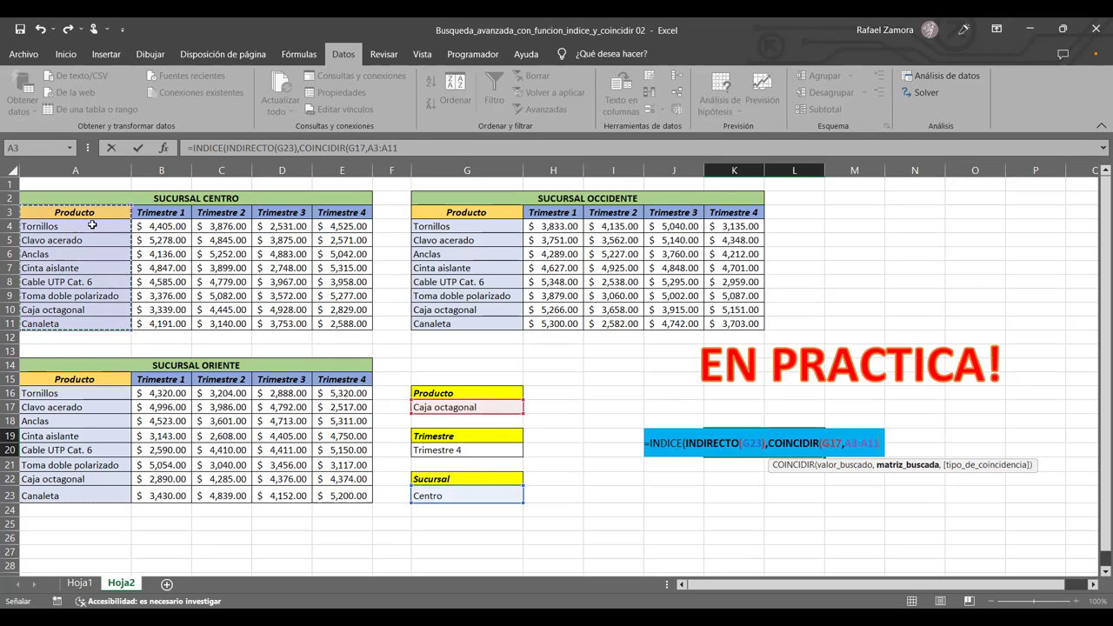
{"action": "left_click_drag", "start_coordinate": [89, 319], "coordinate": [107, 219]}
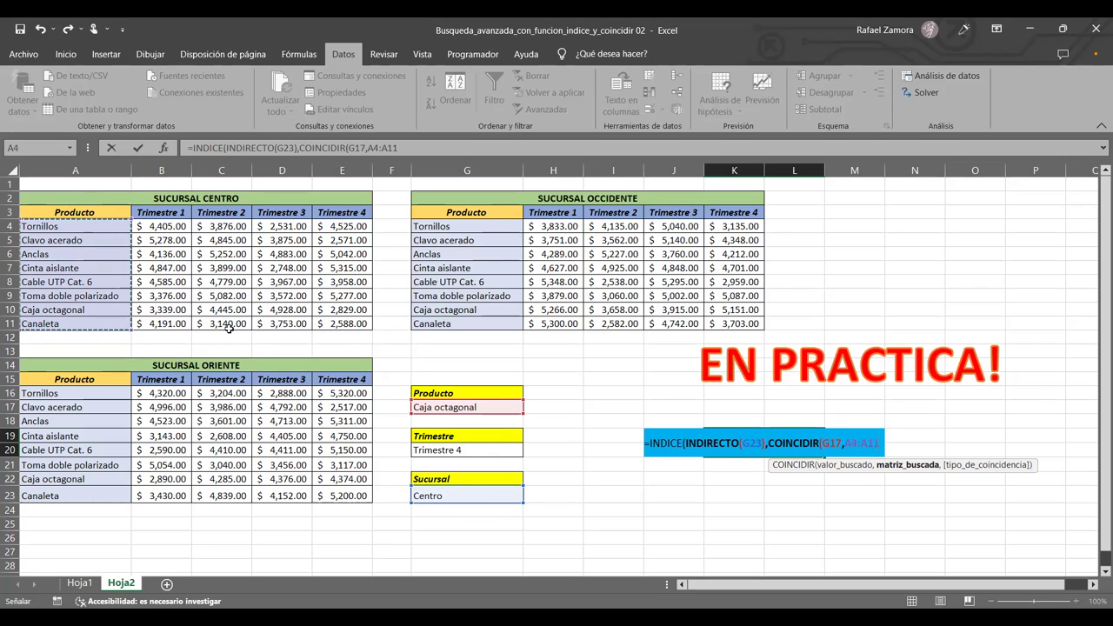
{"action": "type", "text": ","}
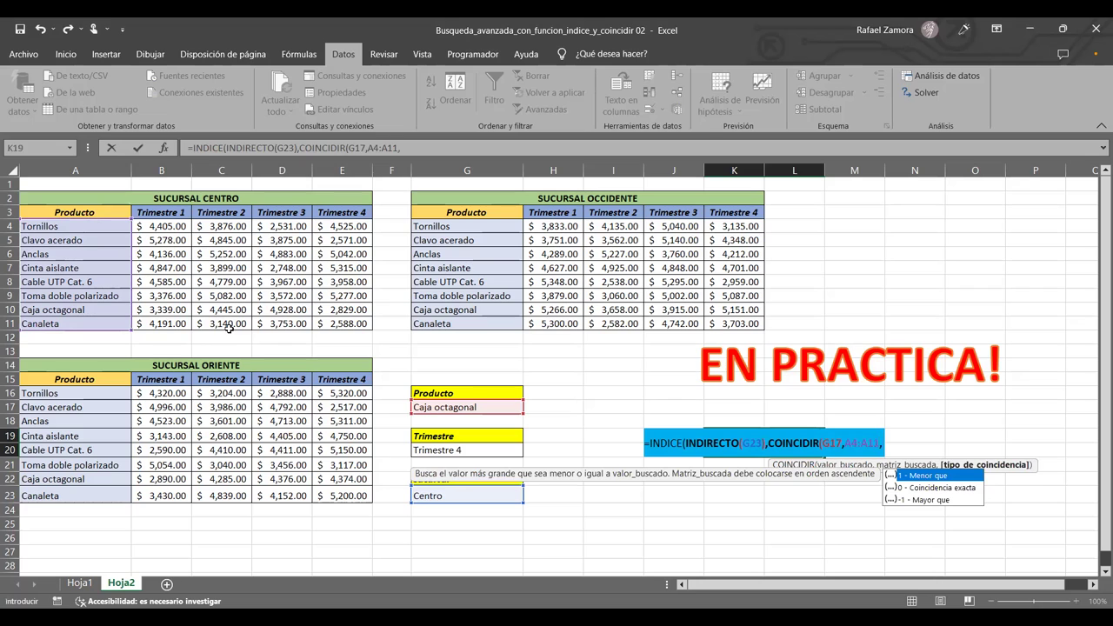
{"action": "type", "text": "0"}
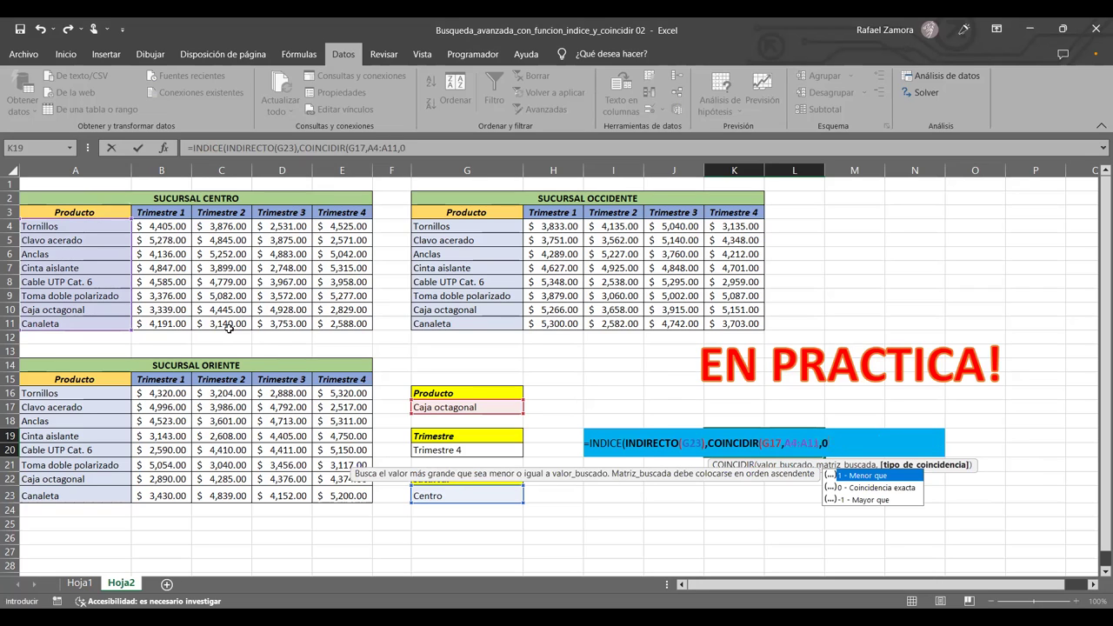
{"action": "type", "text": ")"}
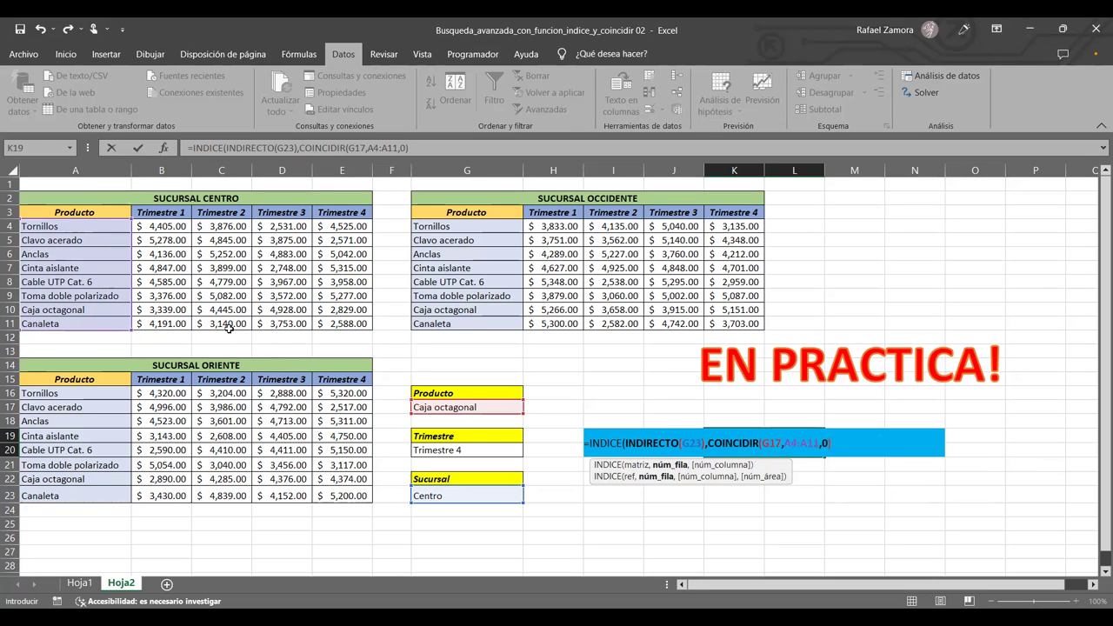
{"action": "type", "text": ","}
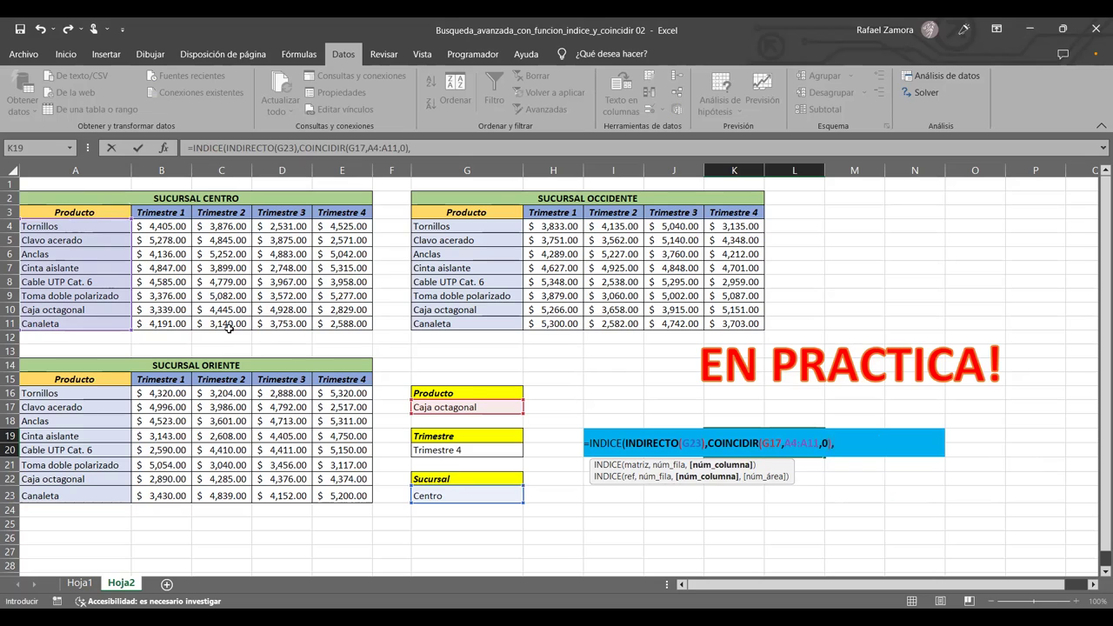
{"action": "type", "text": "coin"}
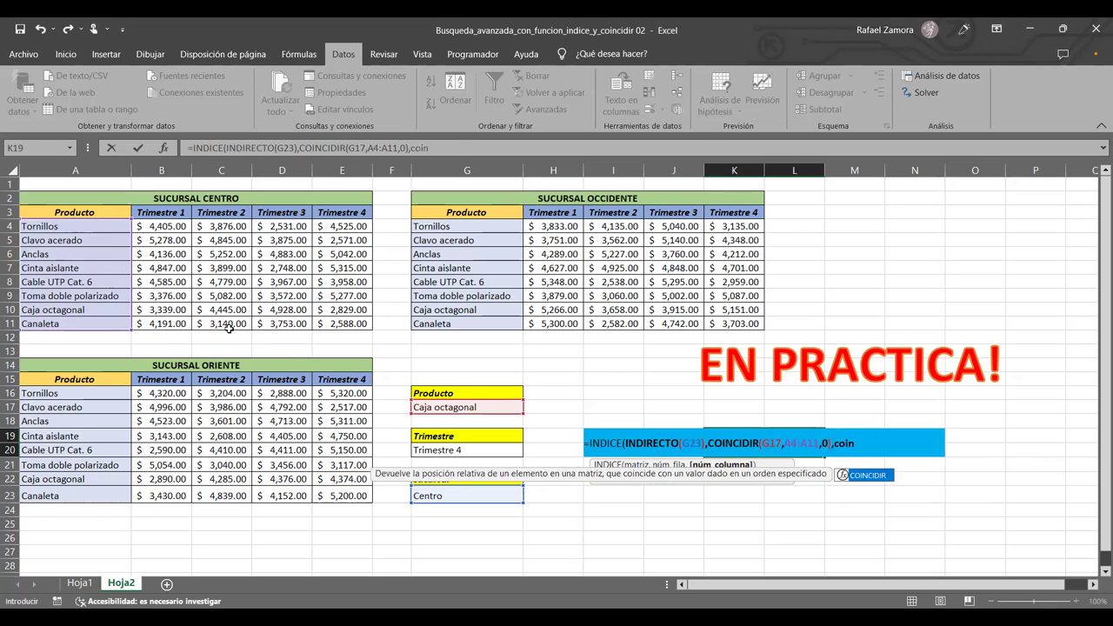
- Add COINCIDIR(G20,B3:E3,0) as the column argument, close the parentheses and commit K19's formula
{"action": "key", "text": "Tab"}
{"action": "left_click", "coordinate": [480, 451]}
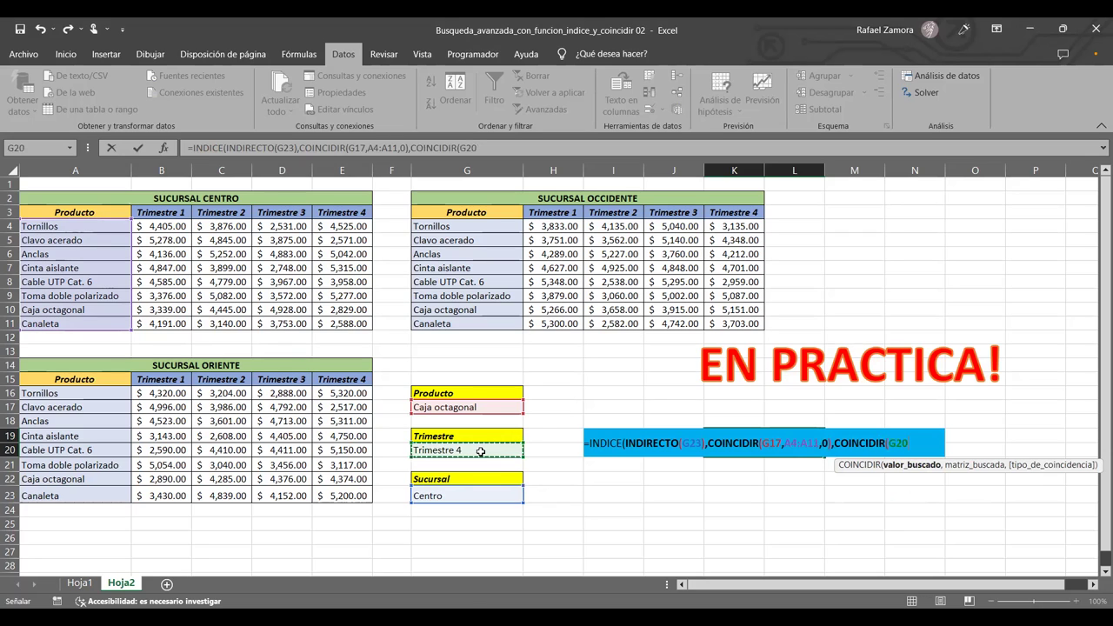
{"action": "type", "text": ","}
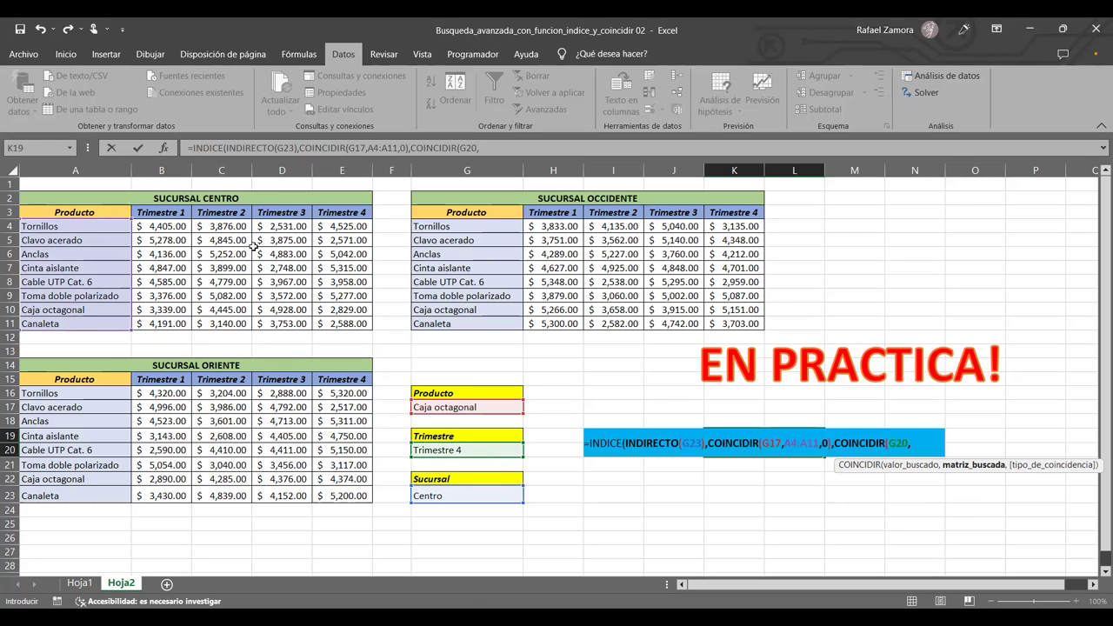
{"action": "left_click", "coordinate": [151, 212]}
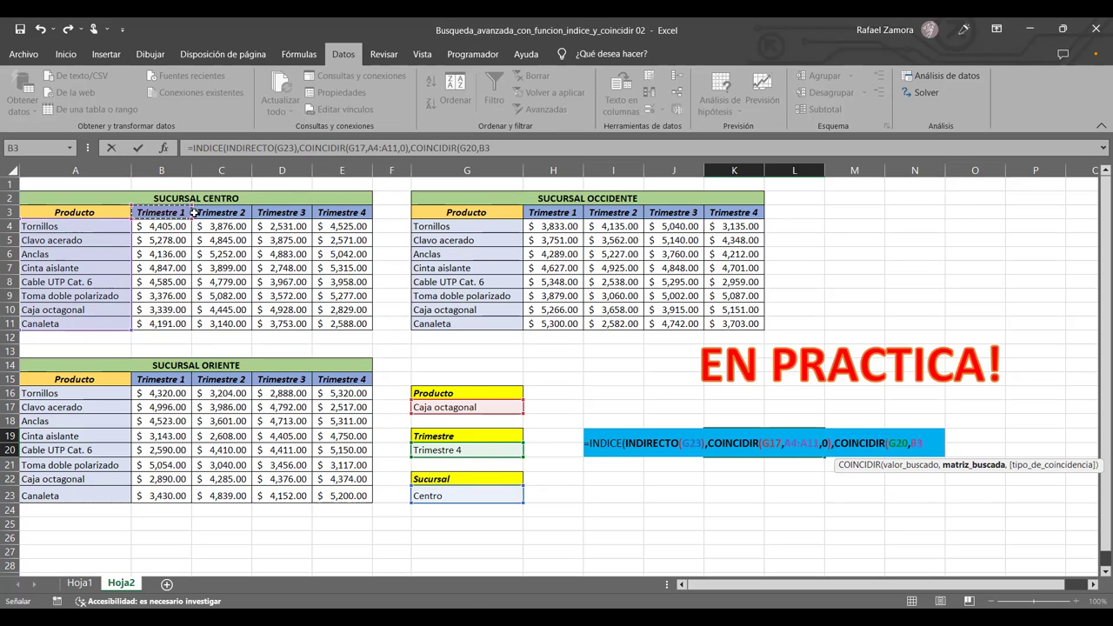
{"action": "left_click", "coordinate": [333, 212], "text": "shift"}
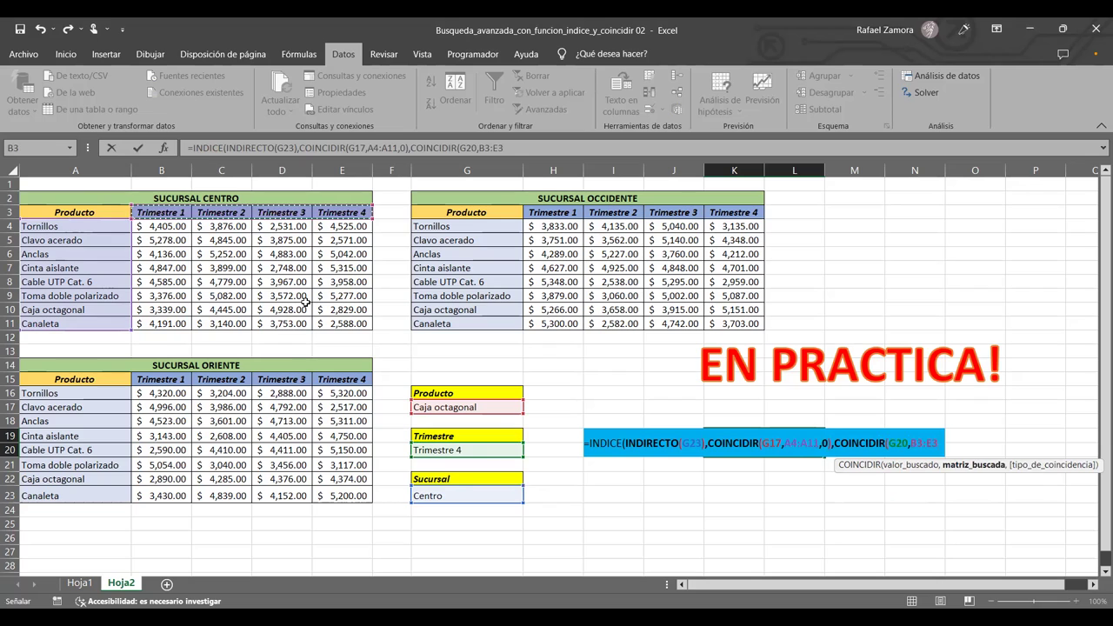
{"action": "type", "text": ",0"}
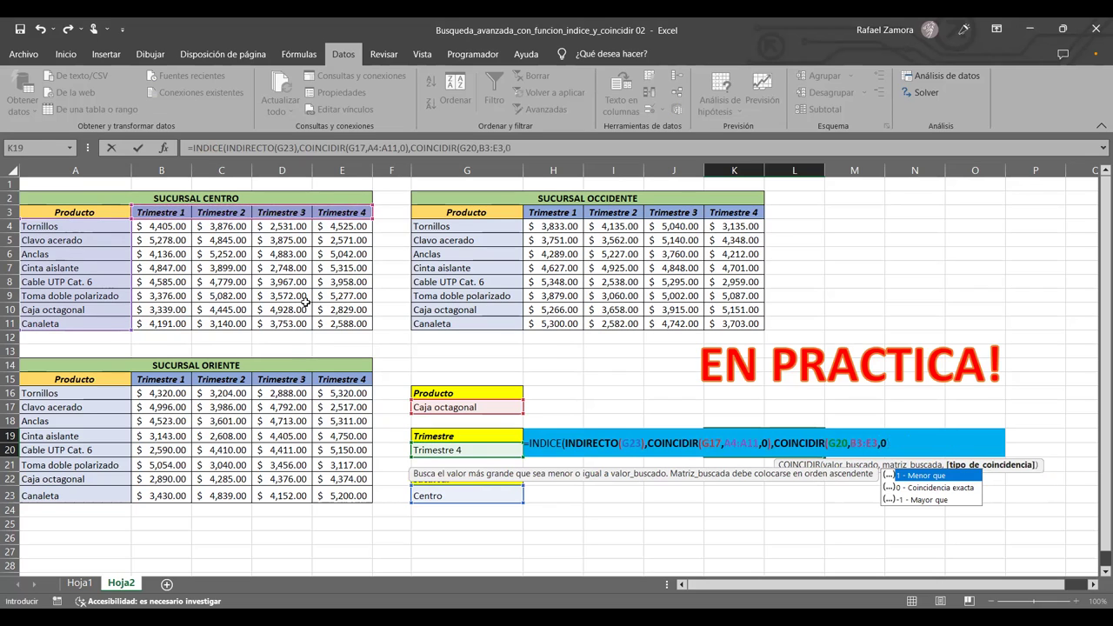
{"action": "type", "text": ")"}
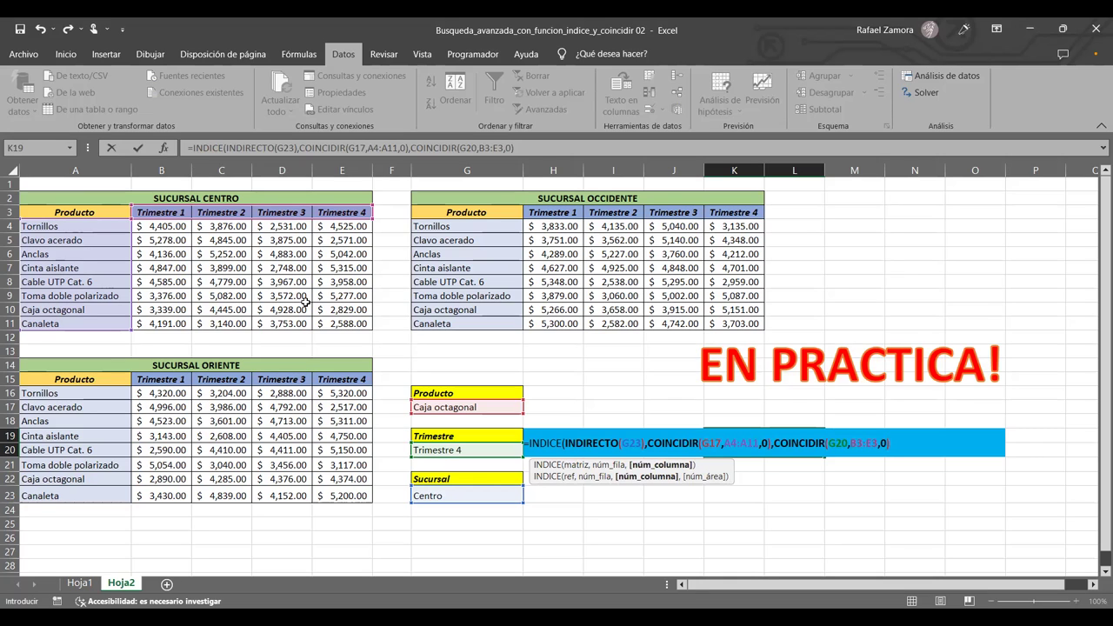
{"action": "type", "text": ")"}
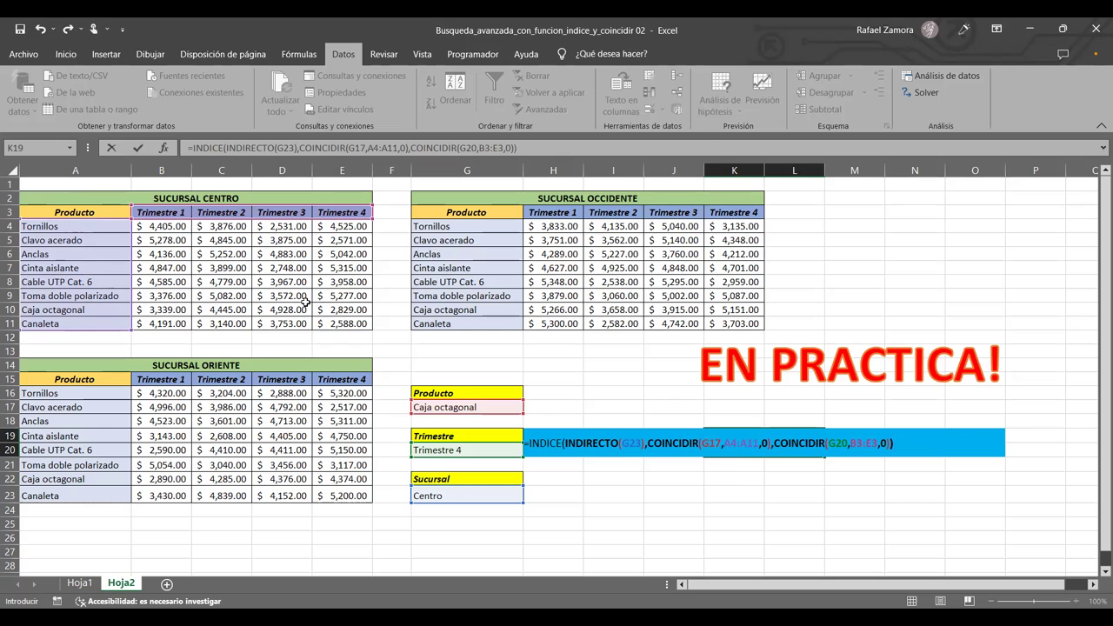
{"action": "key", "text": "Return"}
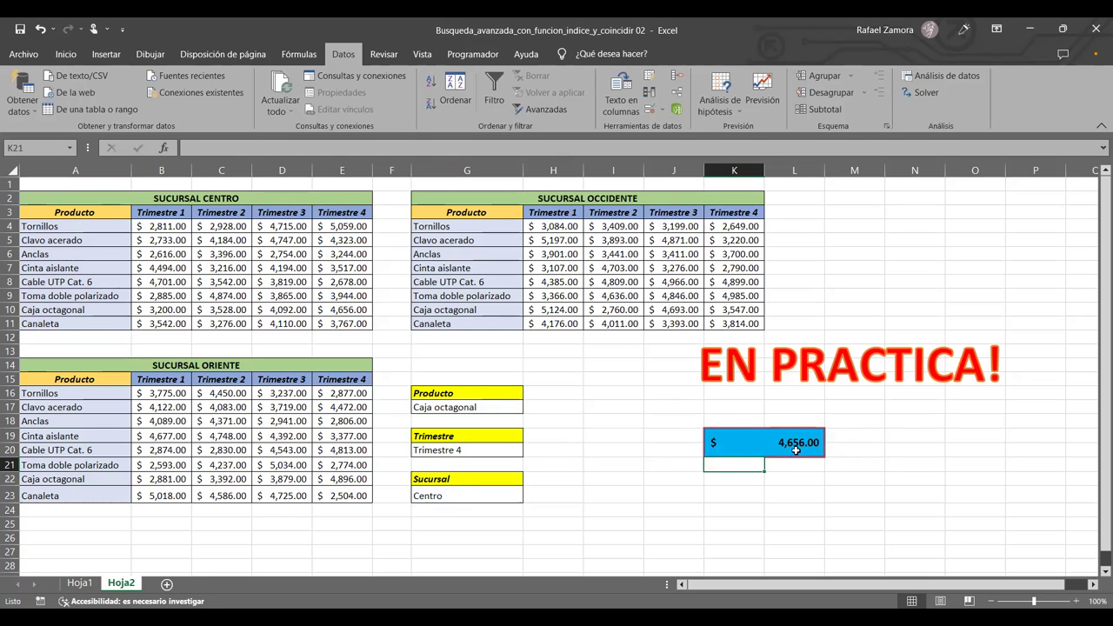
- Review the G17, G20 and G23 choices, the table values and K19's finished formula
{"action": "left_click", "coordinate": [495, 412]}
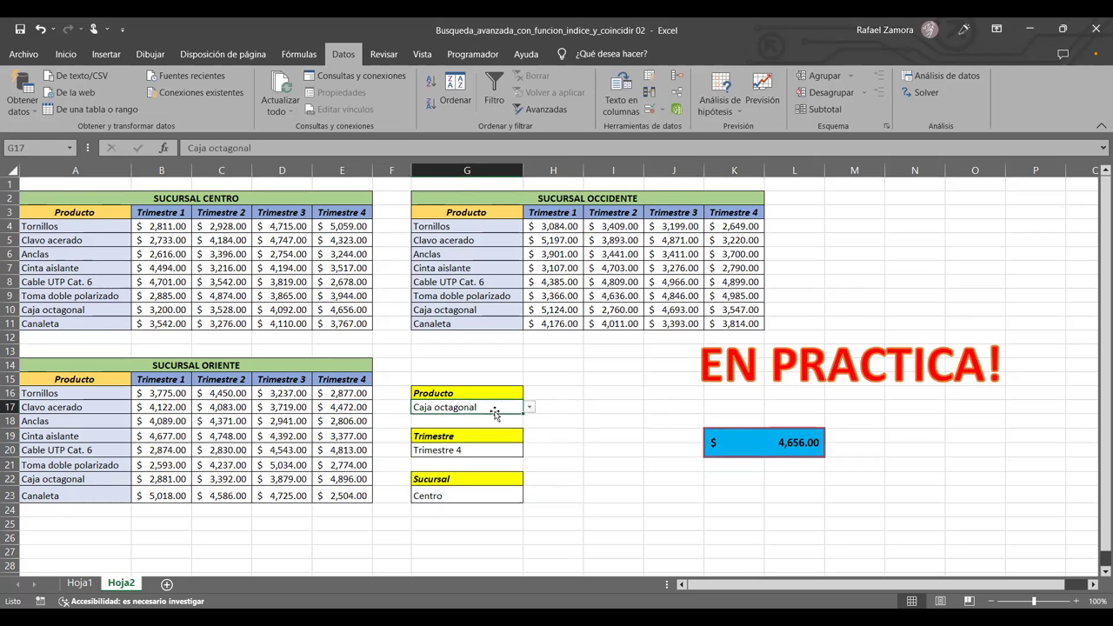
{"action": "left_click", "coordinate": [493, 447]}
{"action": "left_click", "coordinate": [482, 498]}
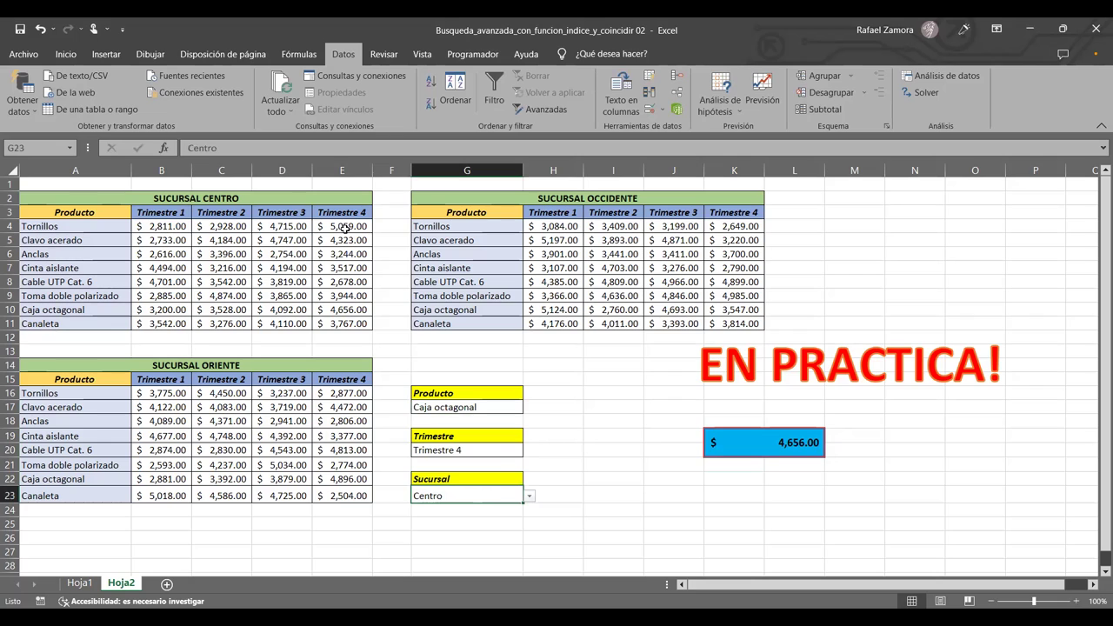
{"action": "left_click", "coordinate": [351, 312]}
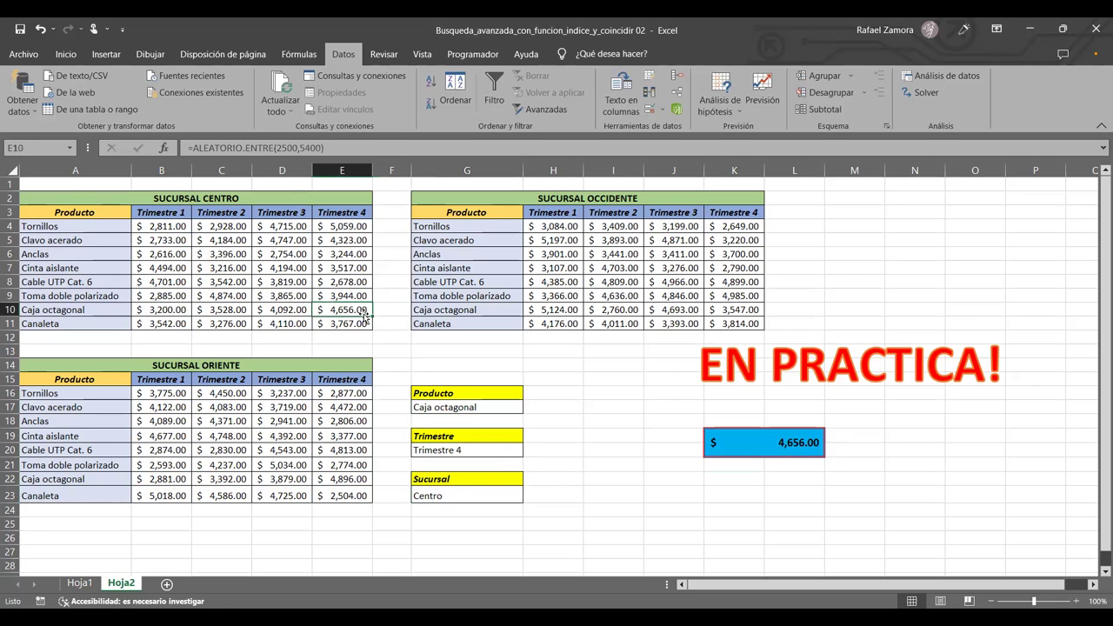
{"action": "left_click", "coordinate": [789, 448]}
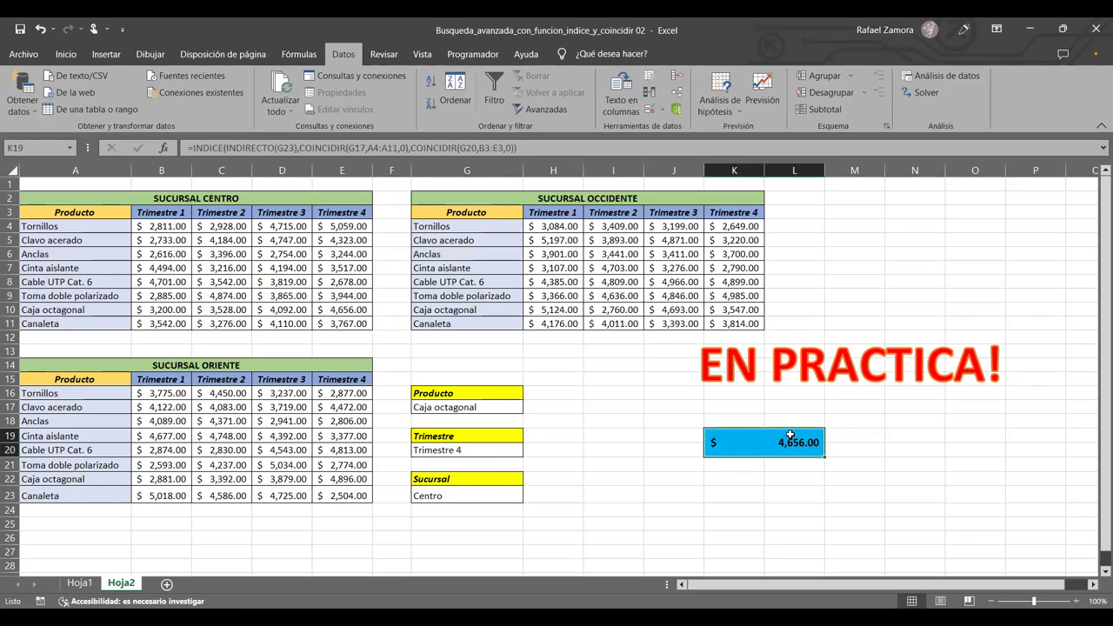
- Switch the branch to Occidente and compare its table values against the G17 and G20 choices
{"action": "left_click", "coordinate": [497, 495]}
{"action": "left_click", "coordinate": [527, 497]}
{"action": "left_click", "coordinate": [476, 519]}
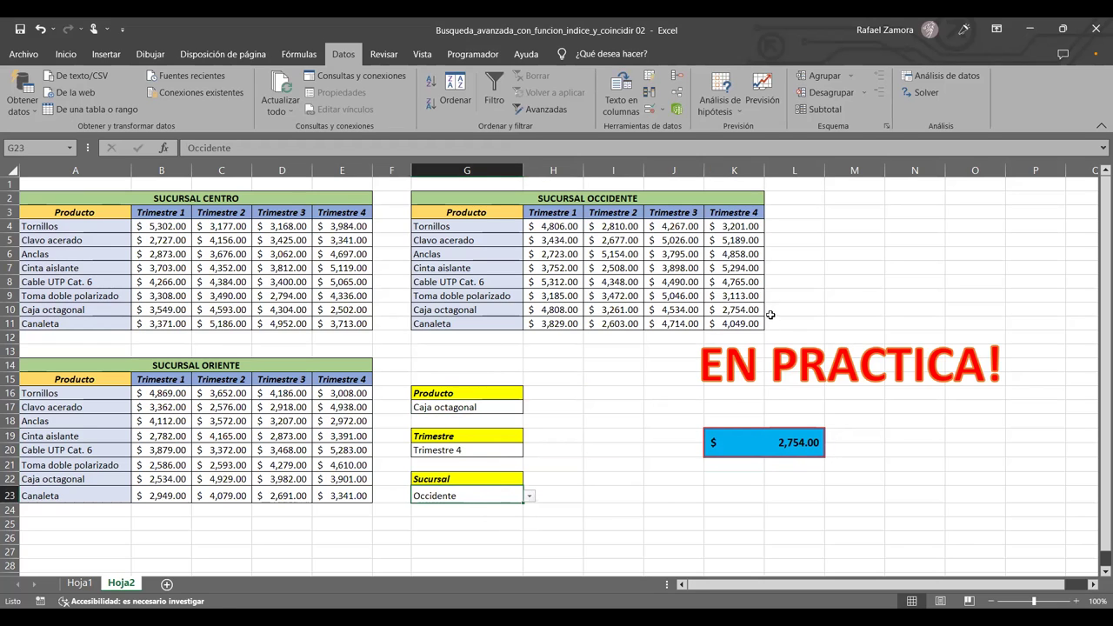
{"action": "left_click", "coordinate": [746, 308]}
{"action": "left_click", "coordinate": [480, 407]}
{"action": "left_click", "coordinate": [506, 452]}
{"action": "left_click", "coordinate": [502, 412]}
{"action": "left_click", "coordinate": [485, 452]}
{"action": "left_click", "coordinate": [490, 408]}
{"action": "left_click", "coordinate": [483, 452]}
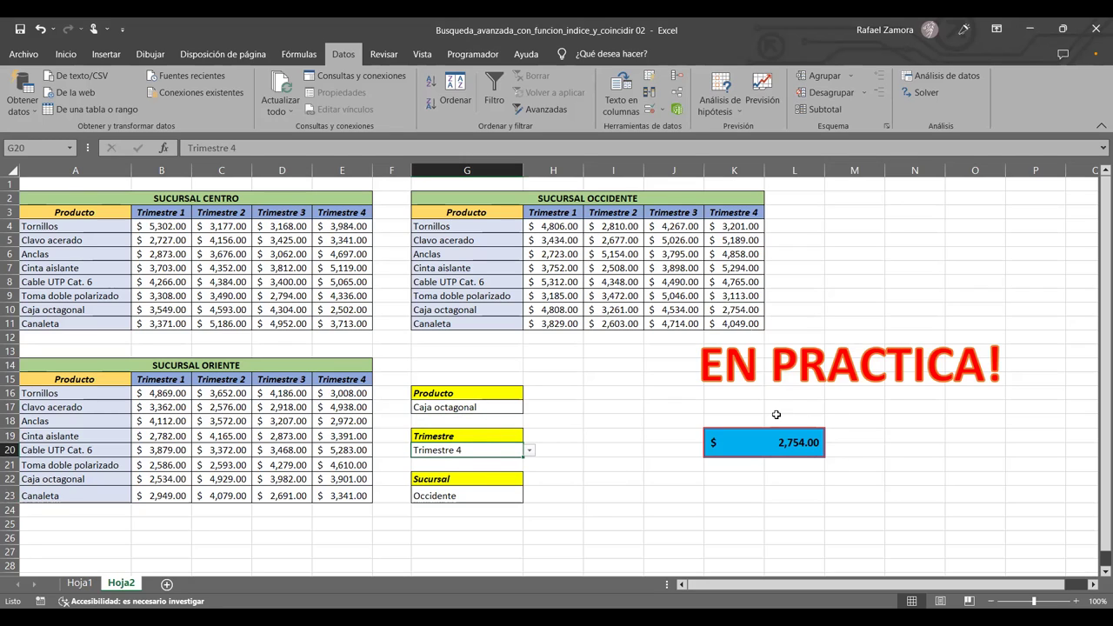
- Switch the branch to Oriente and confirm K19 matches Caja octagonal Trimestre 4, 3,396.00
{"action": "left_click", "coordinate": [485, 495]}
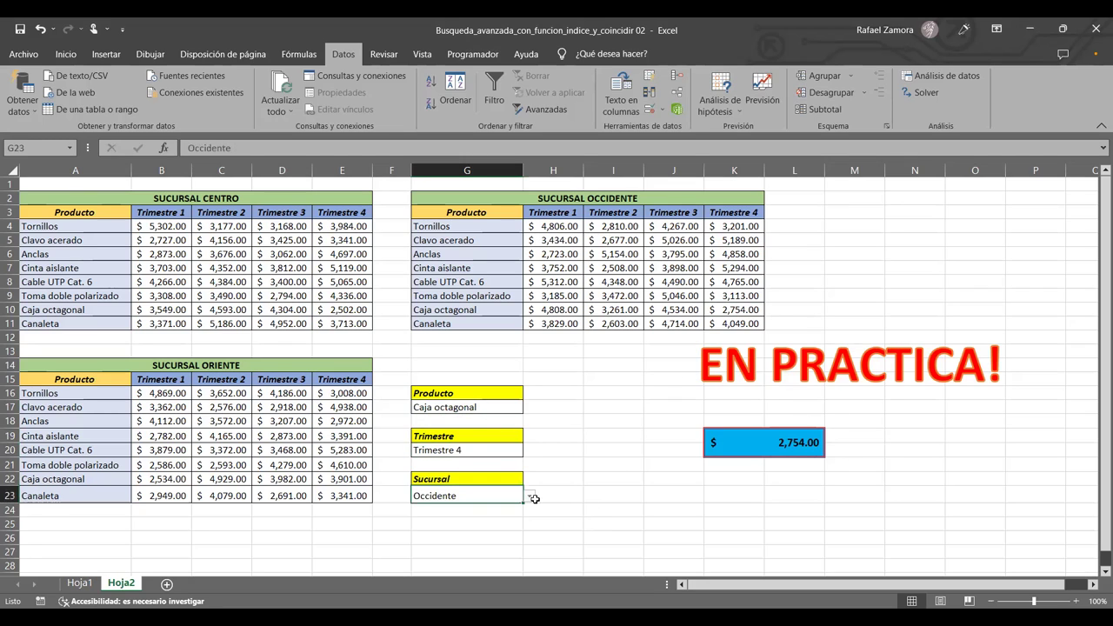
{"action": "left_click", "coordinate": [530, 497]}
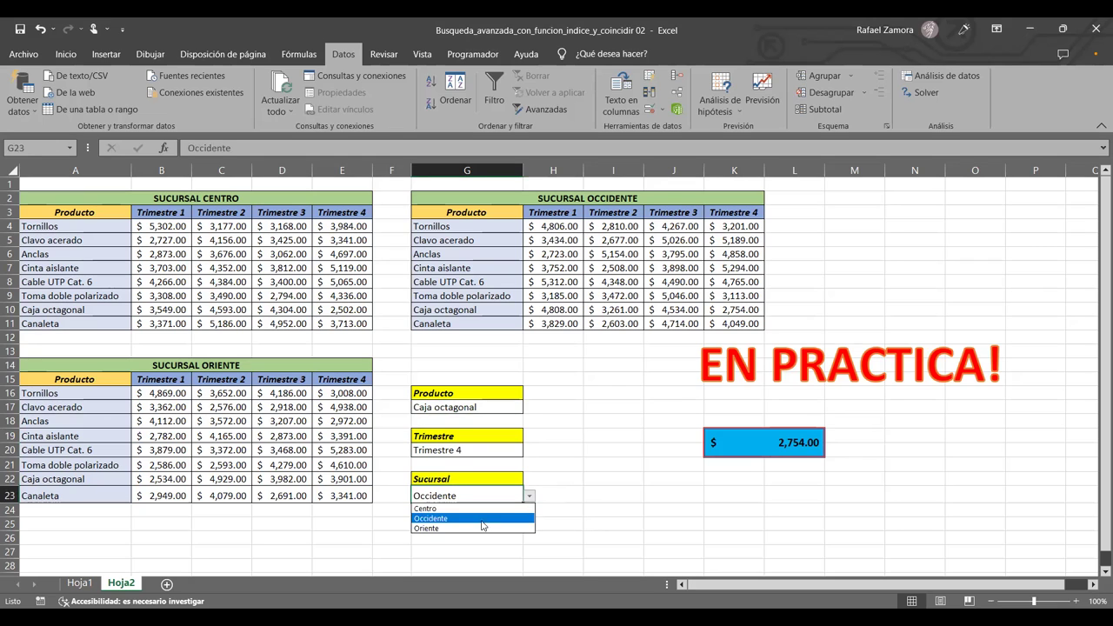
{"action": "left_click", "coordinate": [482, 520]}
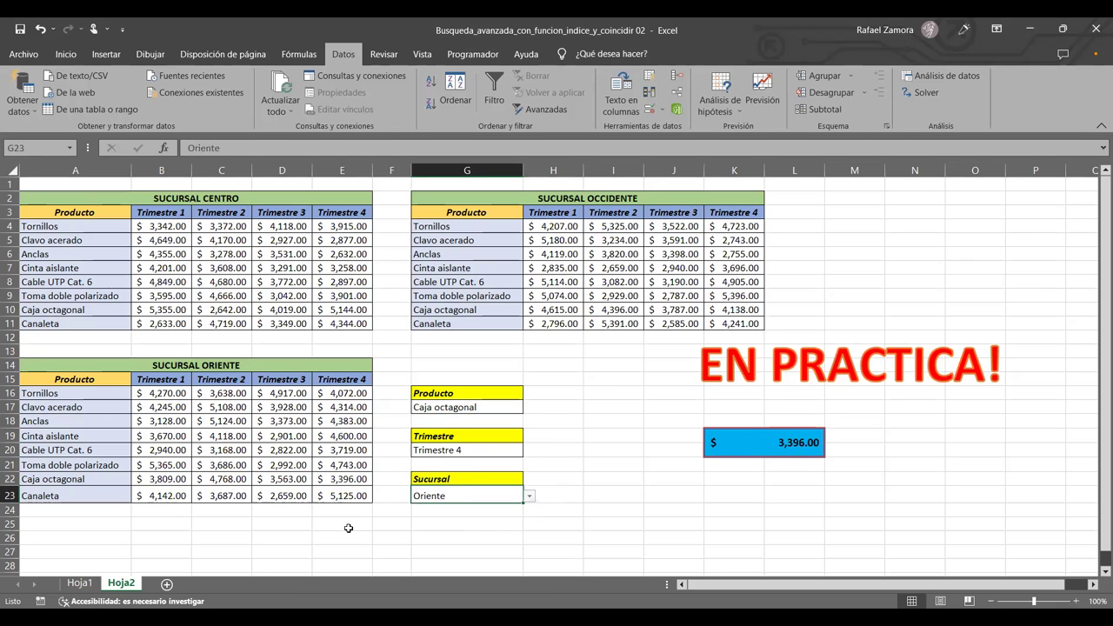
{"action": "left_click", "coordinate": [367, 477]}
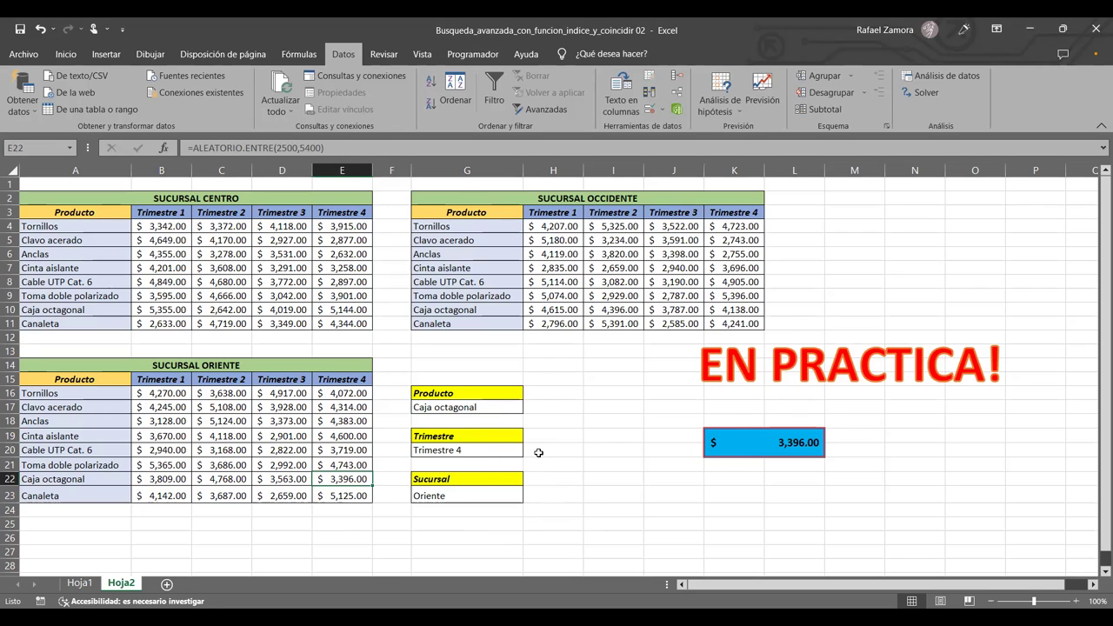
{"action": "left_click", "coordinate": [757, 509]}
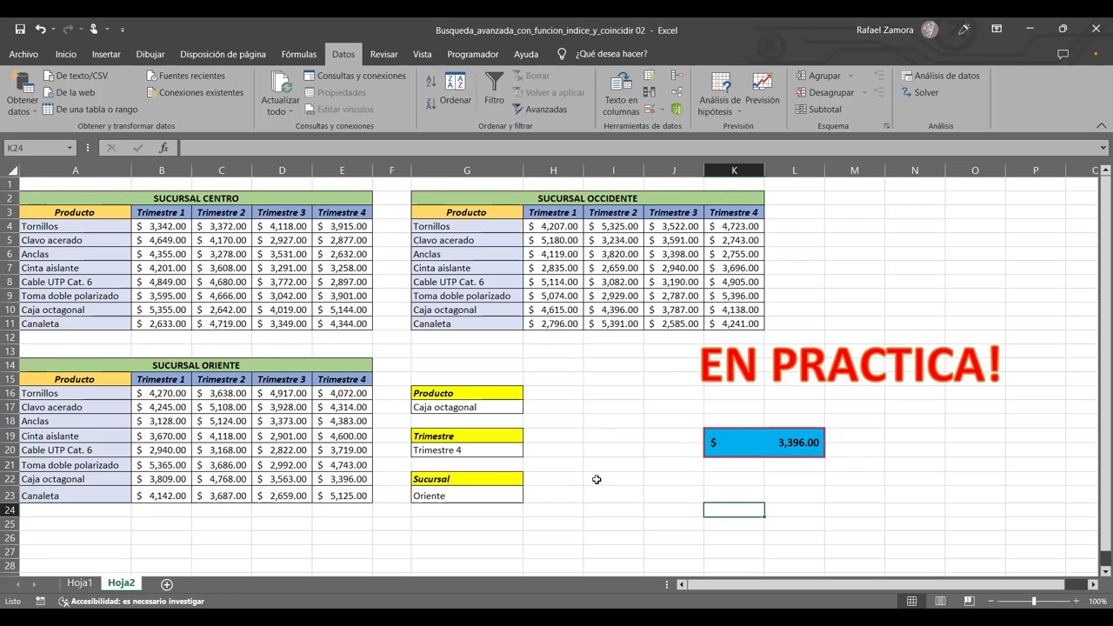
- Review the lookup formula and its Caja octagonal product and Trimestre 4 quarter inputs
{"action": "left_click", "coordinate": [780, 441]}
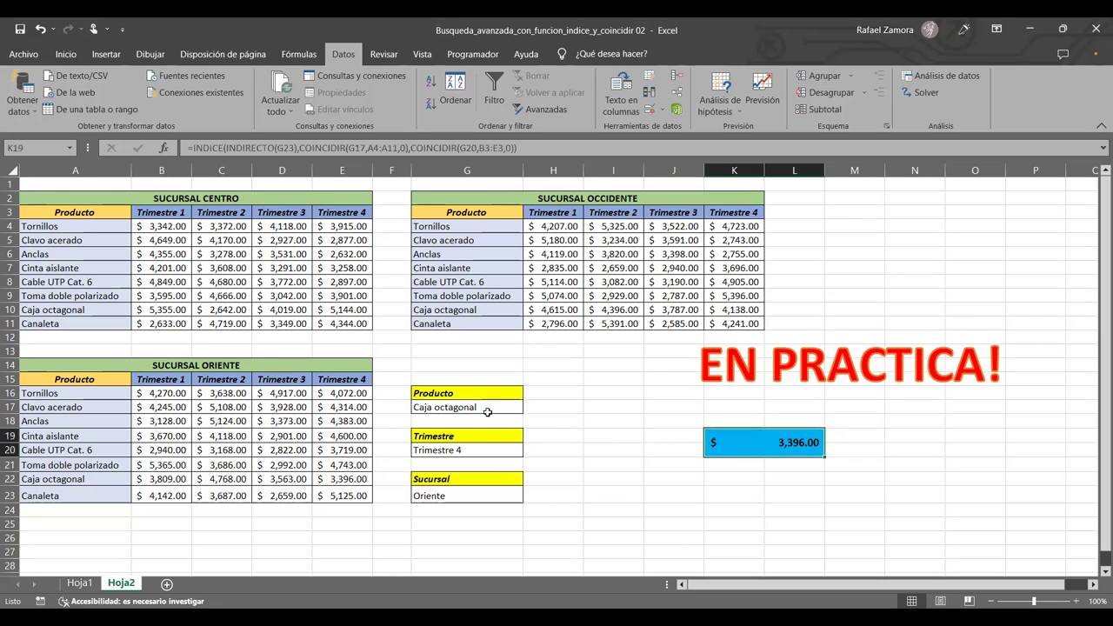
{"action": "left_click", "coordinate": [487, 409]}
{"action": "left_click", "coordinate": [546, 466]}
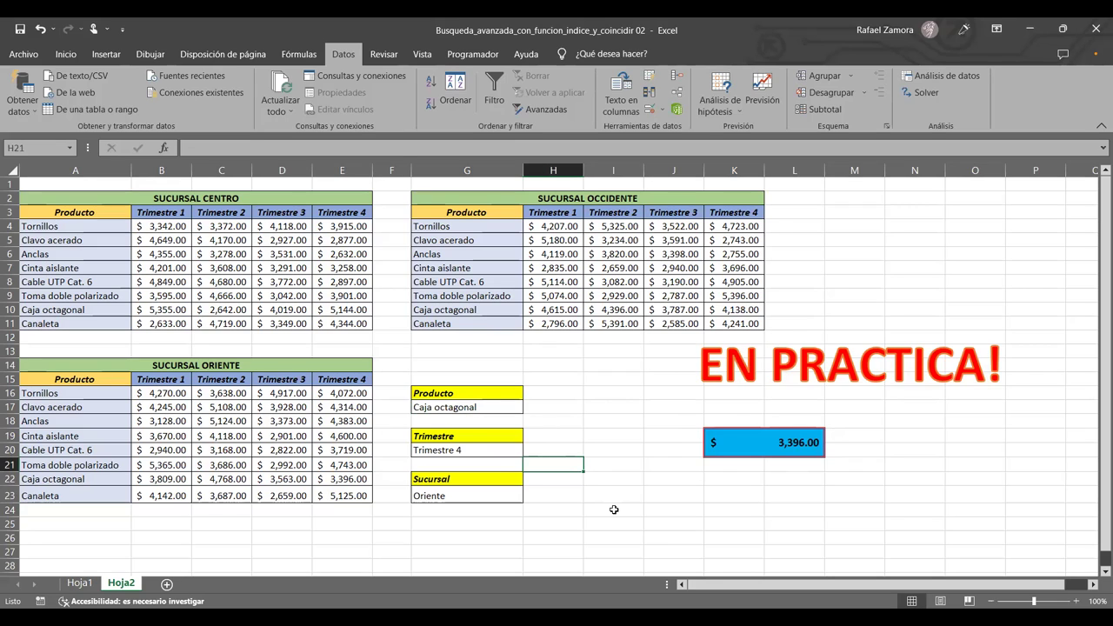
{"action": "left_click", "coordinate": [472, 448]}
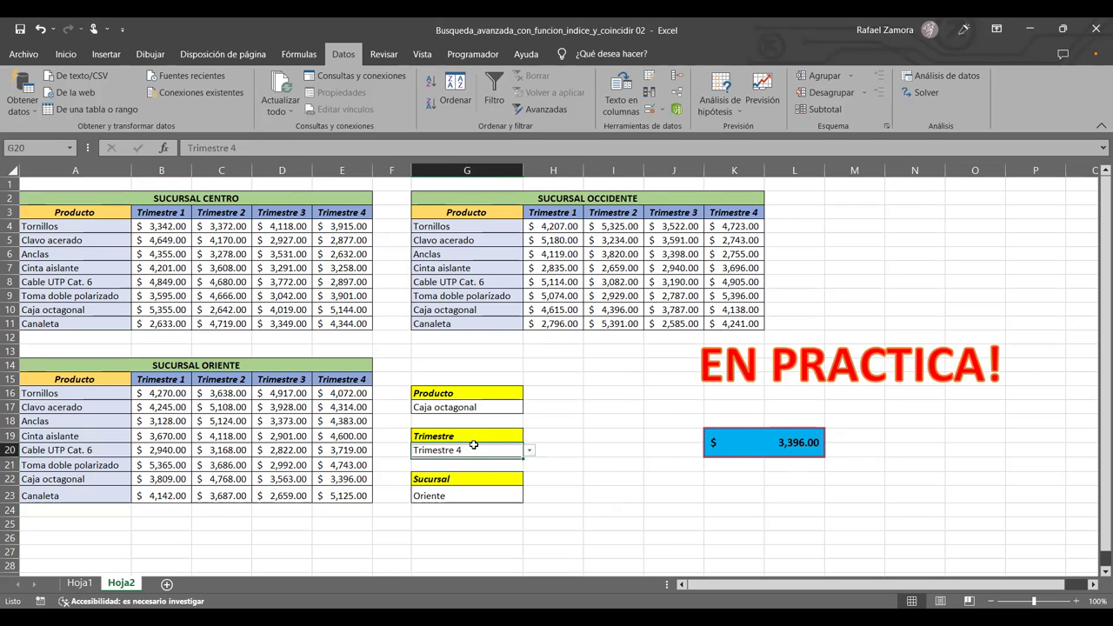
{"action": "left_click", "coordinate": [570, 420]}
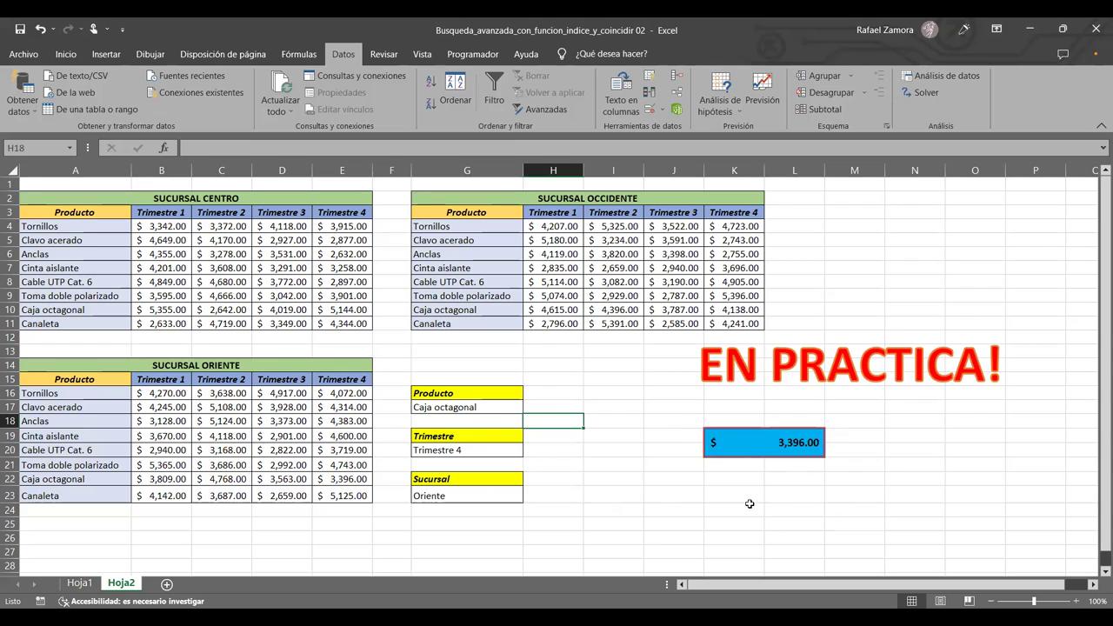
{"action": "left_click", "coordinate": [647, 522]}
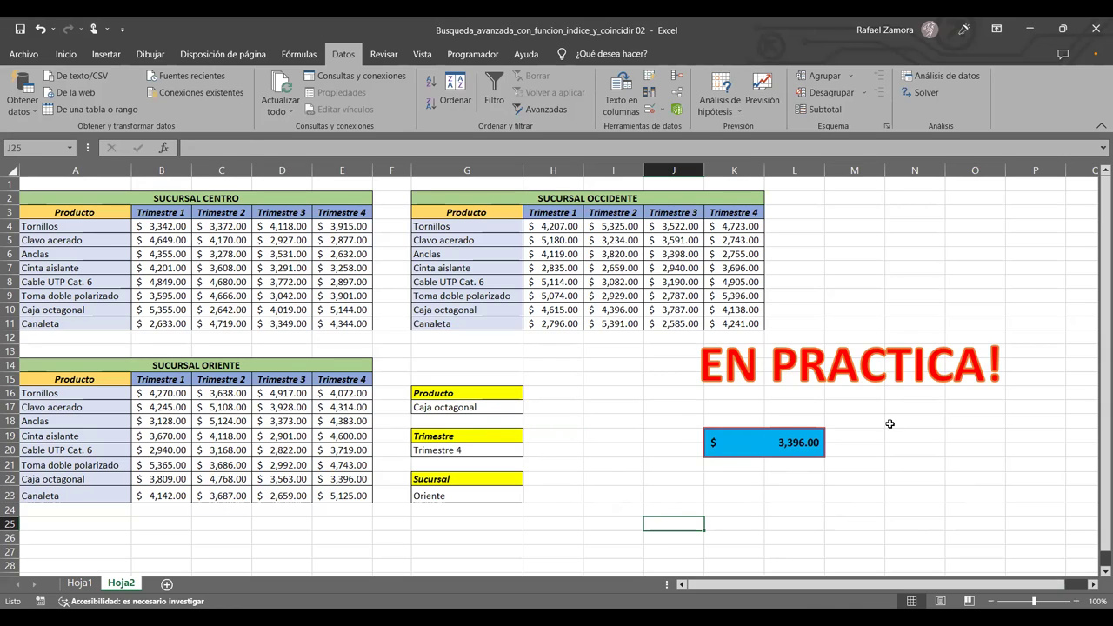
{"action": "left_click", "coordinate": [955, 432]}
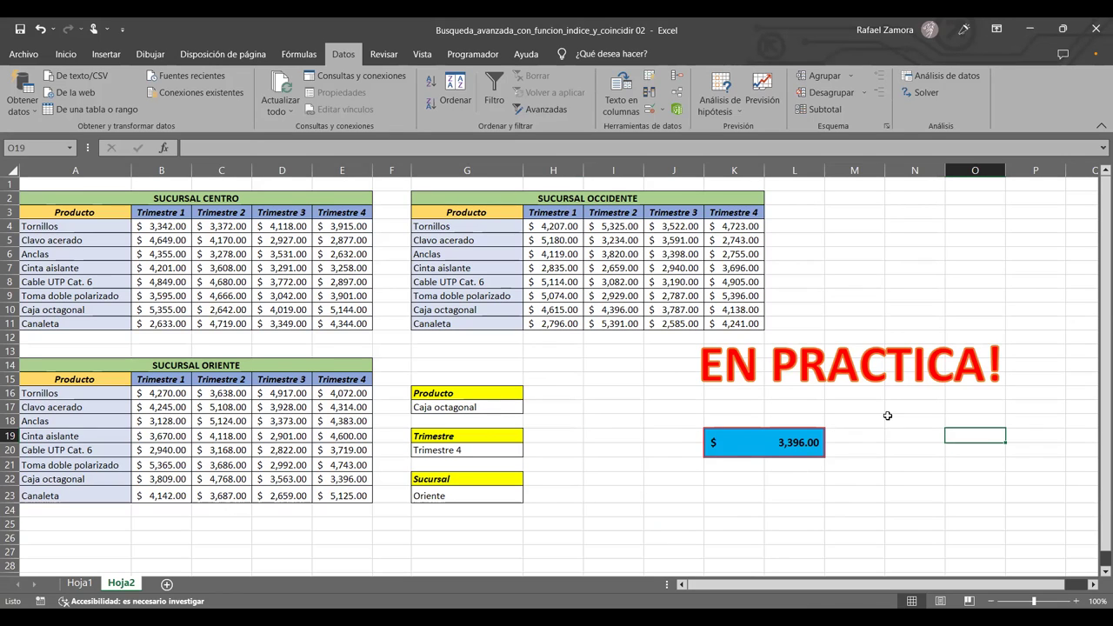
{"action": "left_click", "coordinate": [952, 508]}
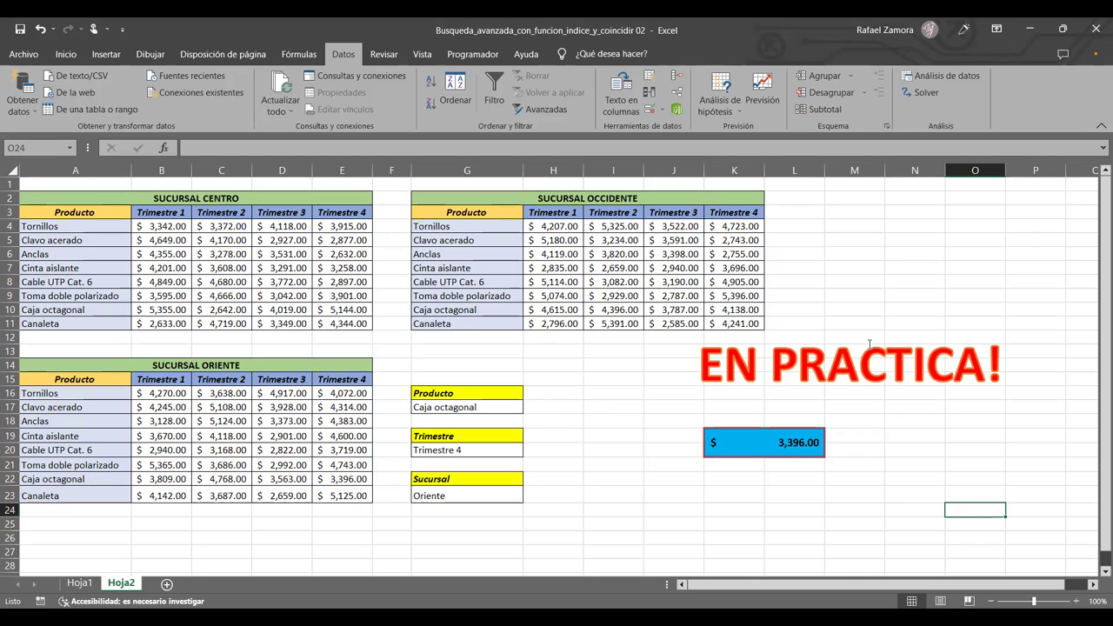
- Drag the EN PRACTICA! banner beneath the $3,396.00 result box in K19, then deselect it
{"action": "left_click", "coordinate": [841, 342]}
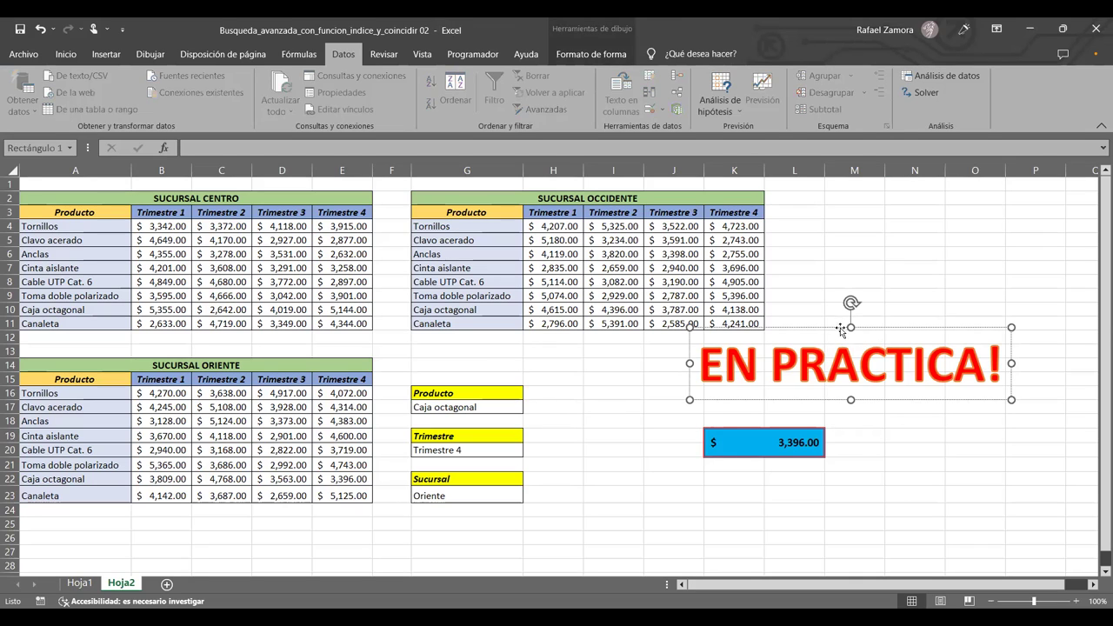
{"action": "mouse_move", "coordinate": [840, 330]}
{"action": "left_mouse_down"}
{"action": "mouse_move", "coordinate": [856, 475]}
{"action": "mouse_move", "coordinate": [843, 468]}
{"action": "left_mouse_up"}
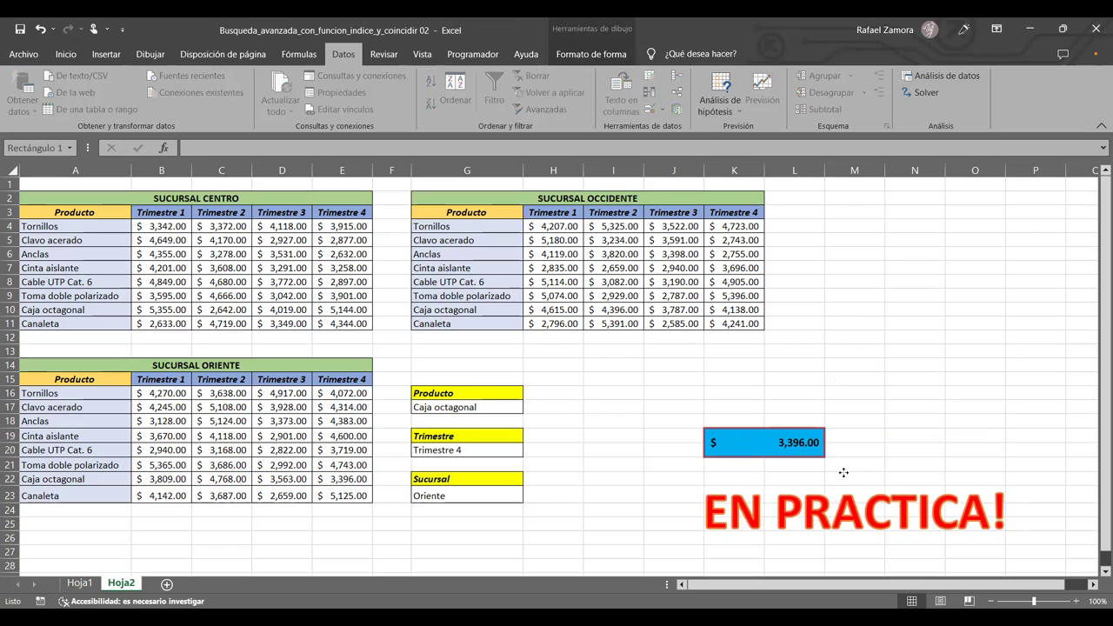
{"action": "left_click", "coordinate": [893, 403]}
{"action": "left_click", "coordinate": [919, 336]}
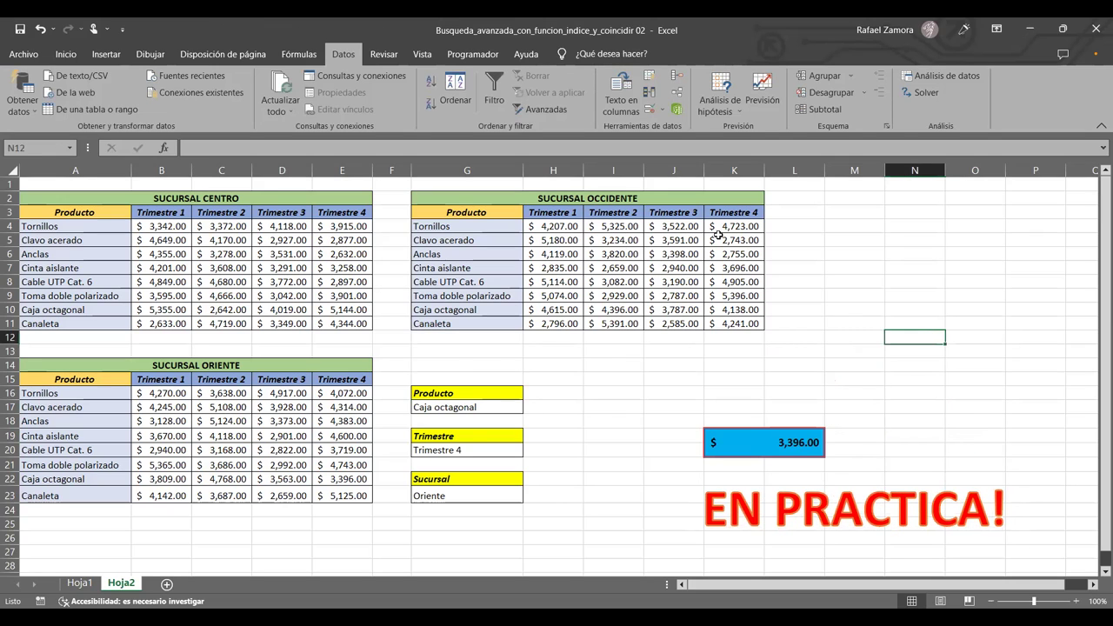